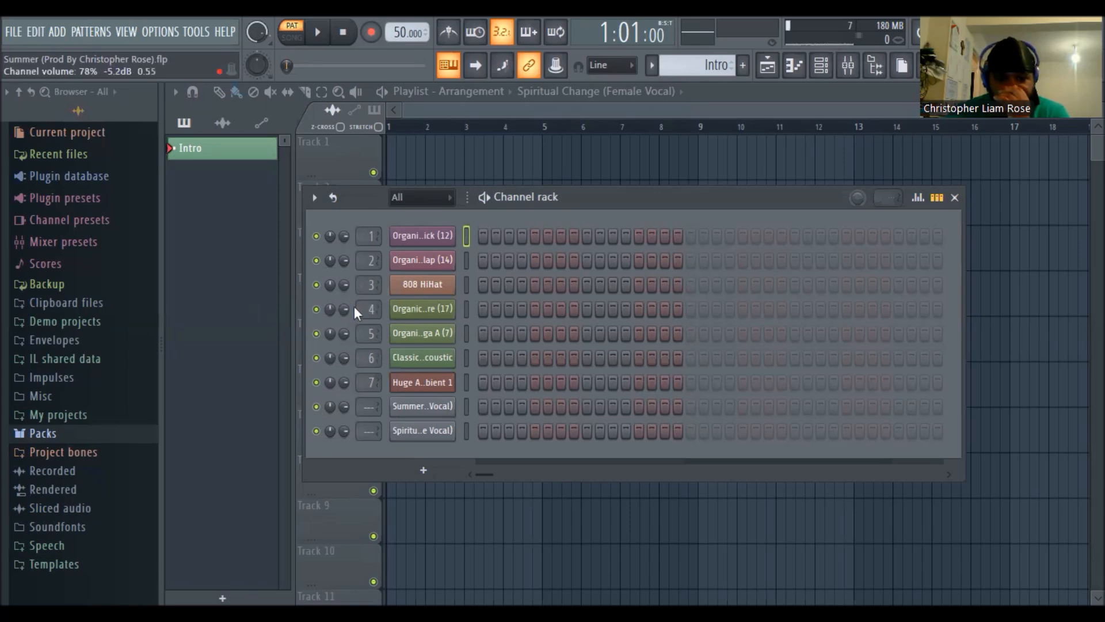
# Program a 16-step beat with kicks on each beat's first three steps and claps on the fourth, fill in channels 3 to 5, and play it.
pyautogui.click(483, 234)
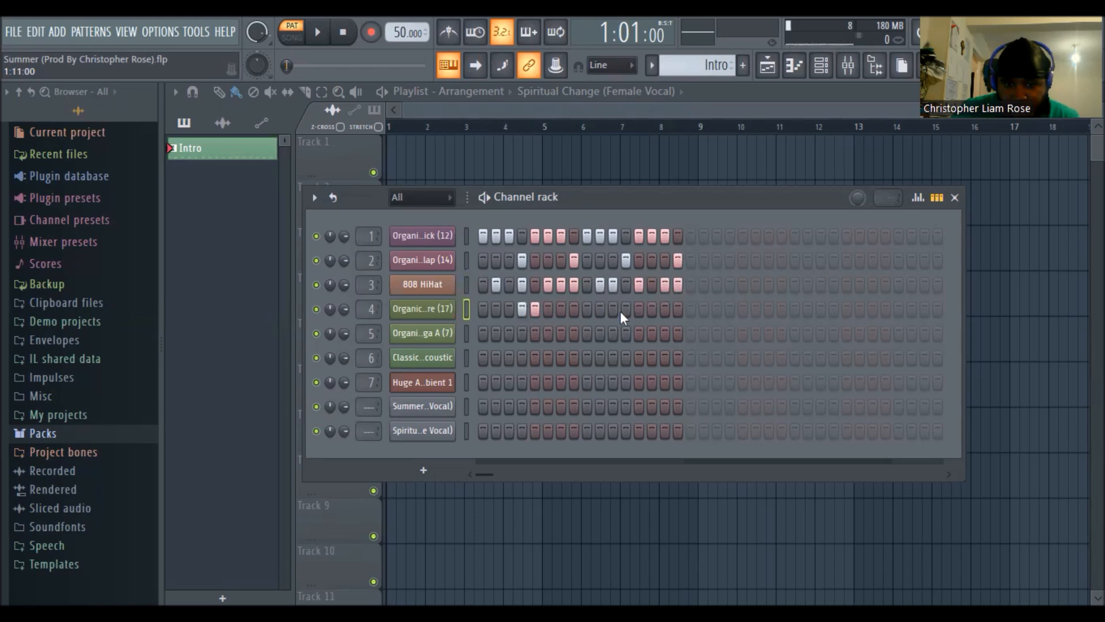
pyautogui.click(509, 334)
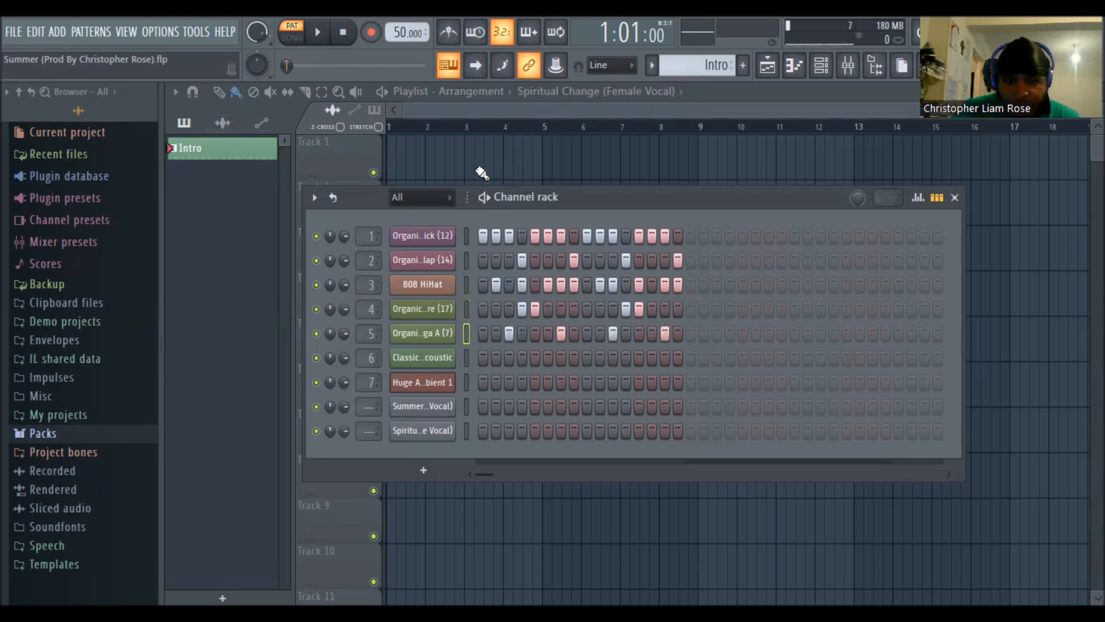
pyautogui.press('space')
pyautogui.click(496, 284)
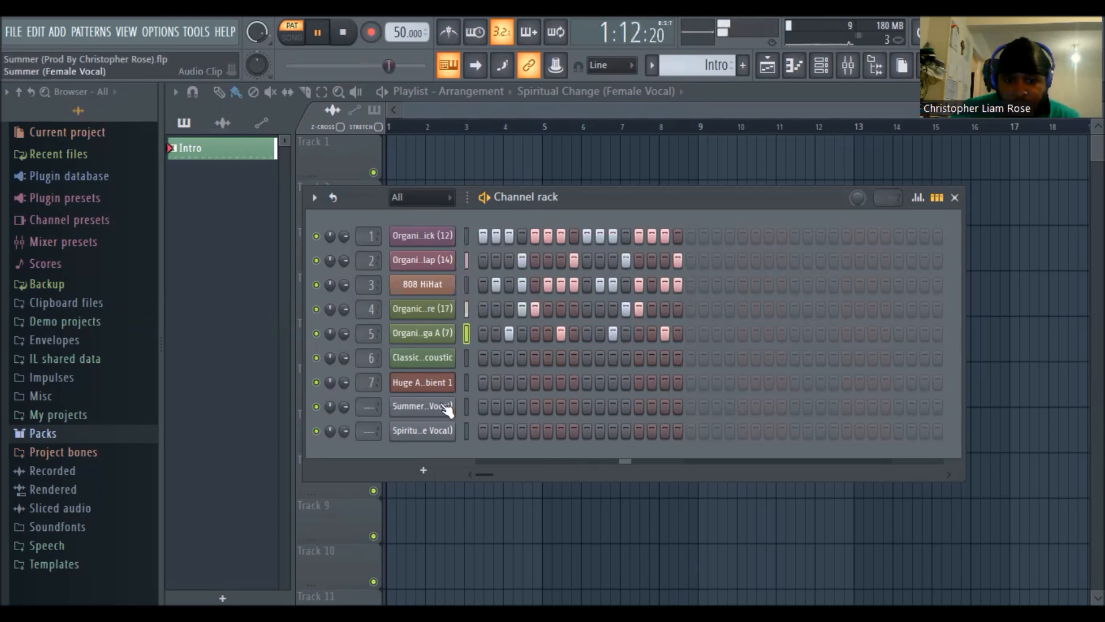
# Open the piano roll of the Huge Amibient 1 channel and stop playback.
pyautogui.rightClick(449, 382)
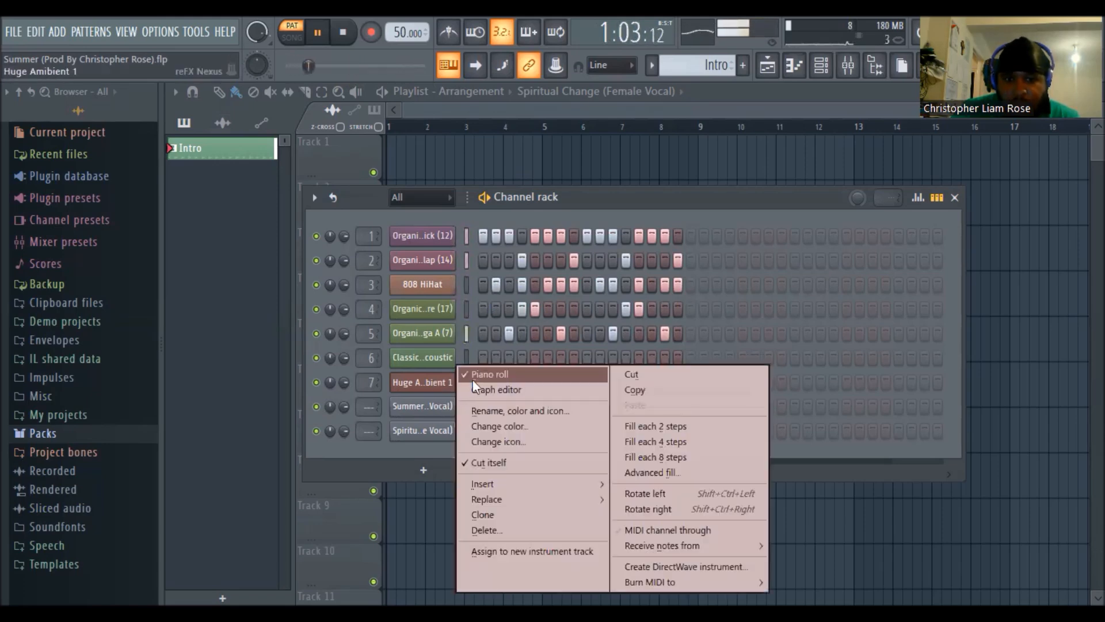
pyautogui.click(483, 378)
pyautogui.rightClick(434, 384)
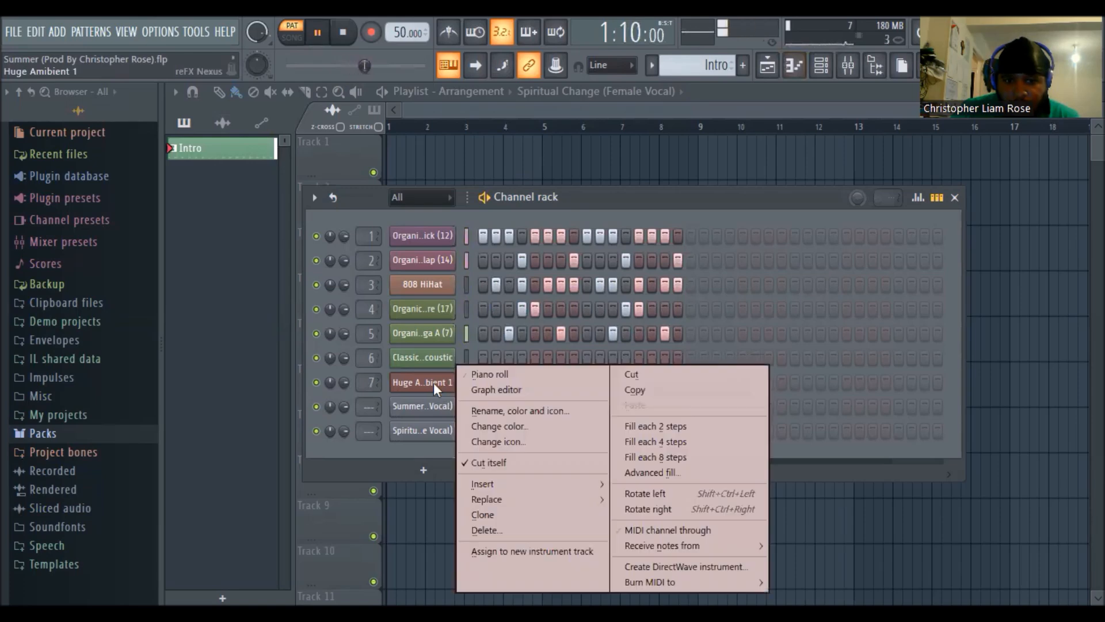
pyautogui.click(475, 374)
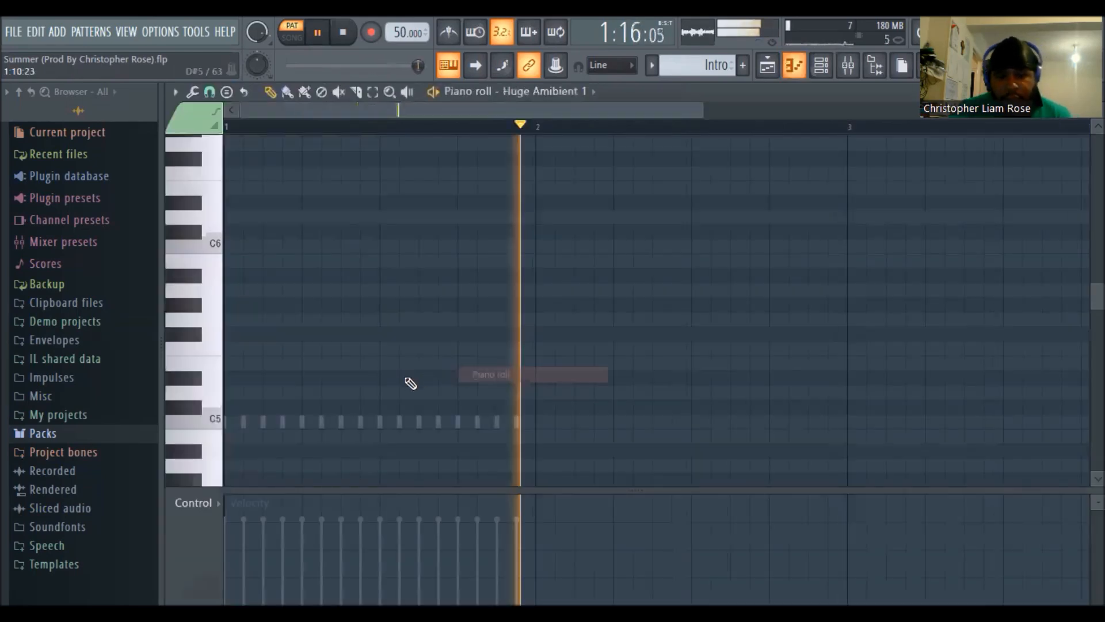
pyautogui.click(341, 45)
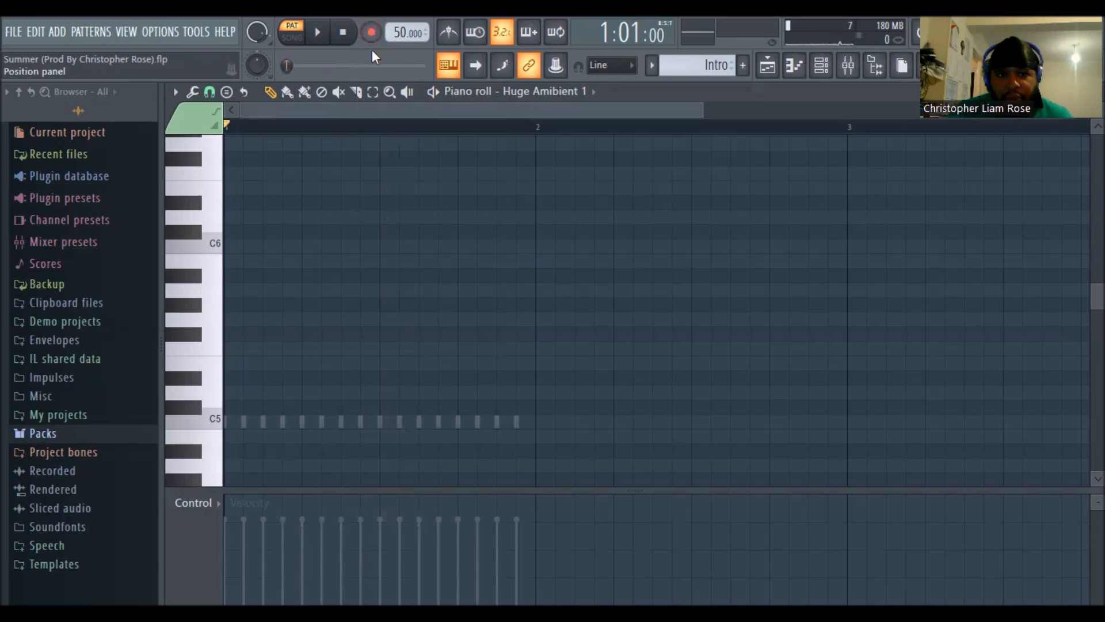
# Record the melody A4, B4, C5, A4, B4 into bar 1 of the Huge Amibient 1 piano roll.
pyautogui.press('r')
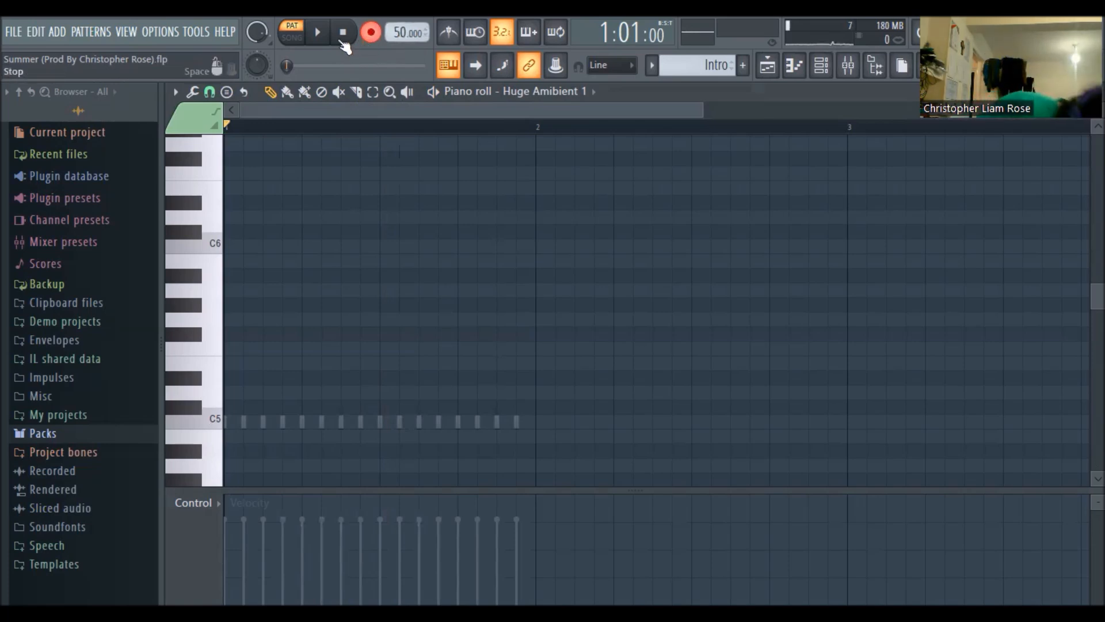
pyautogui.press('space')
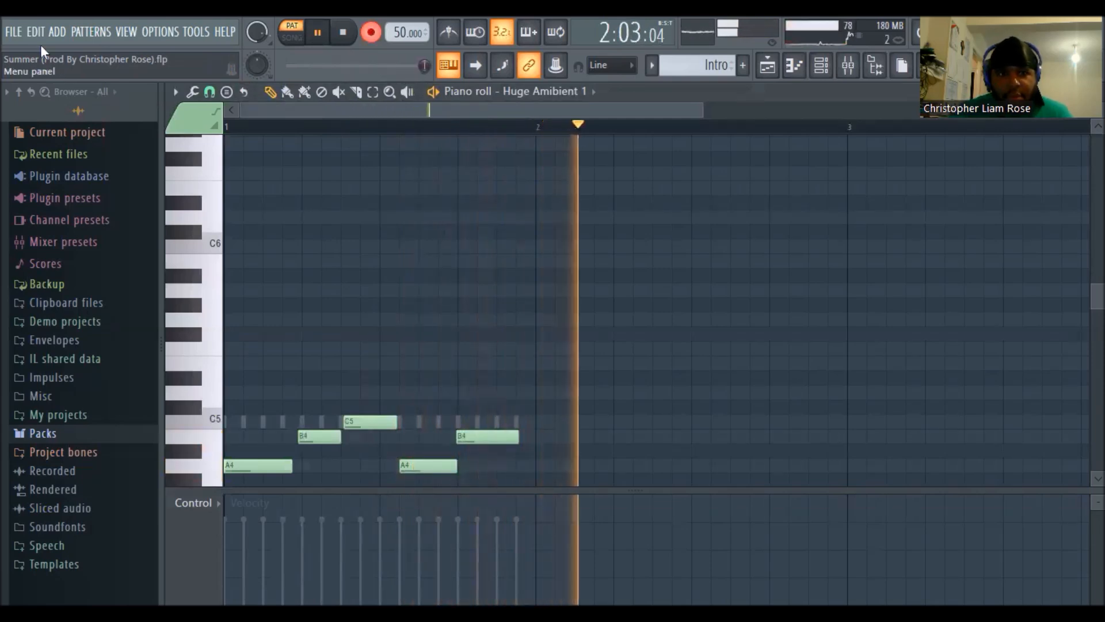
pyautogui.press('space')
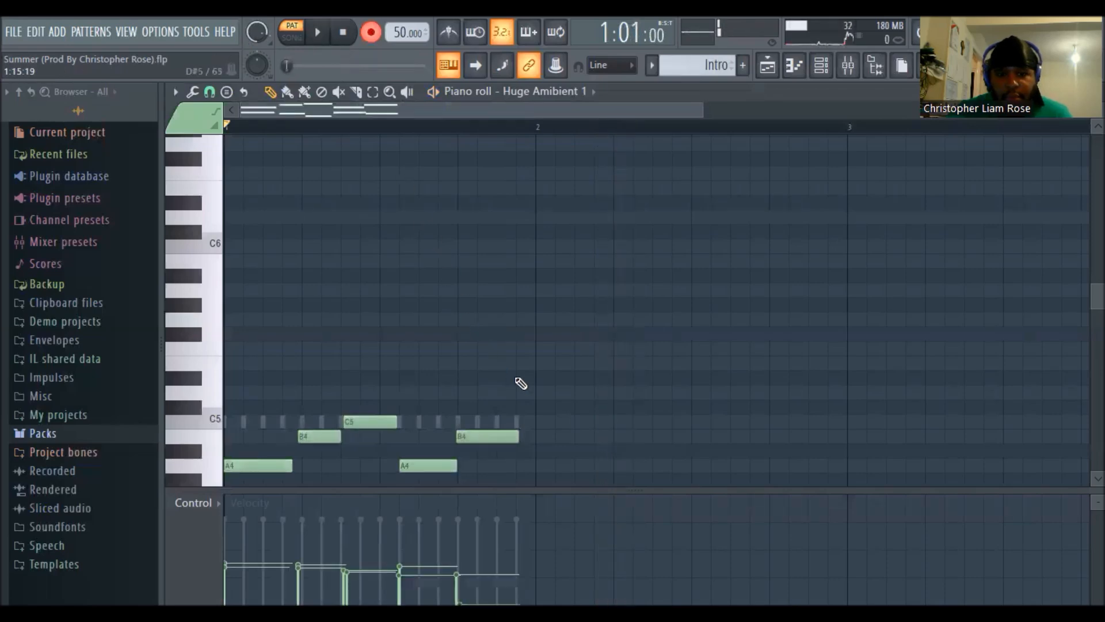
# Add the lower notes F4, E4, D4, F4, E4 beneath the melody and extend the last B4 and E4 to the end of bar 1.
pyautogui.scroll(-3, 716, 350)
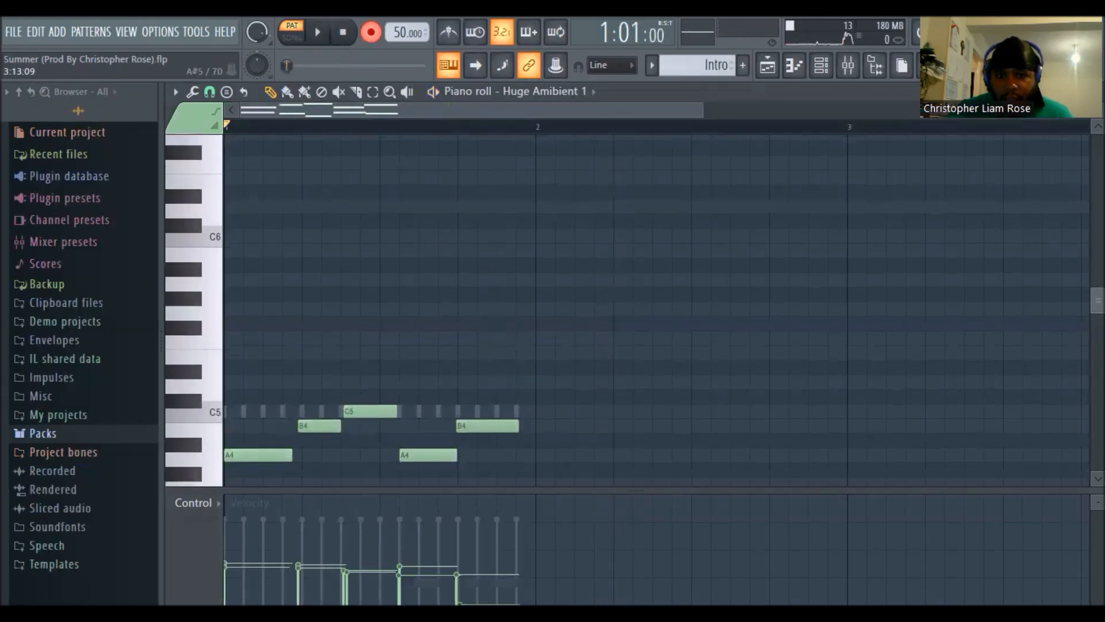
pyautogui.moveTo(500, 405)
pyautogui.mouseDown()
pyautogui.moveTo(511, 407)
pyautogui.moveTo(501, 404)
pyautogui.mouseUp()
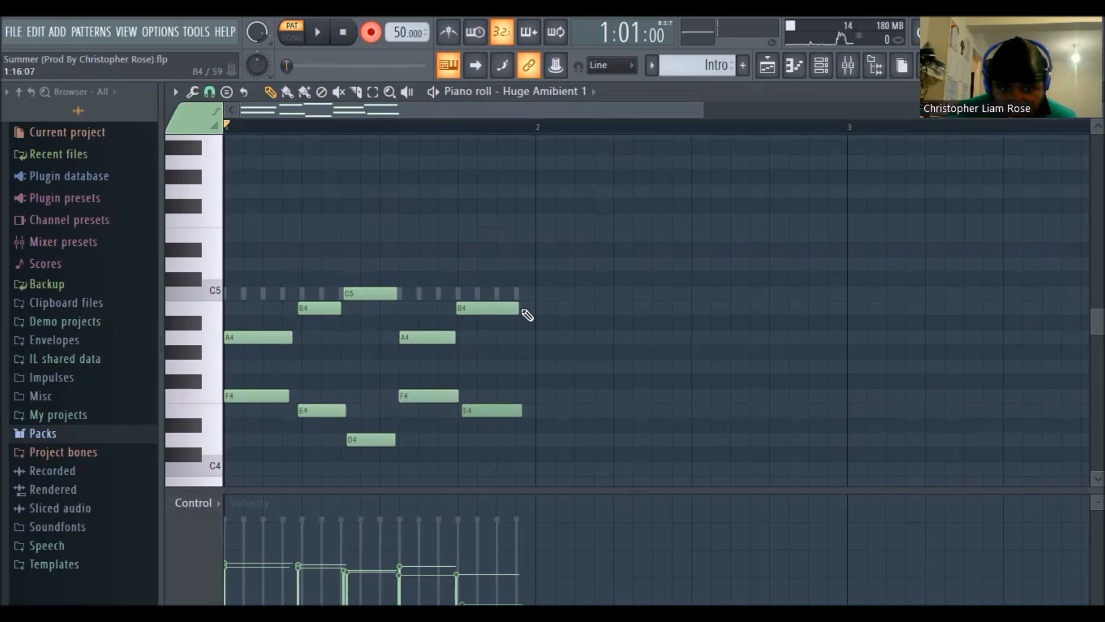
pyautogui.moveTo(510, 305); pyautogui.dragTo(510, 306)
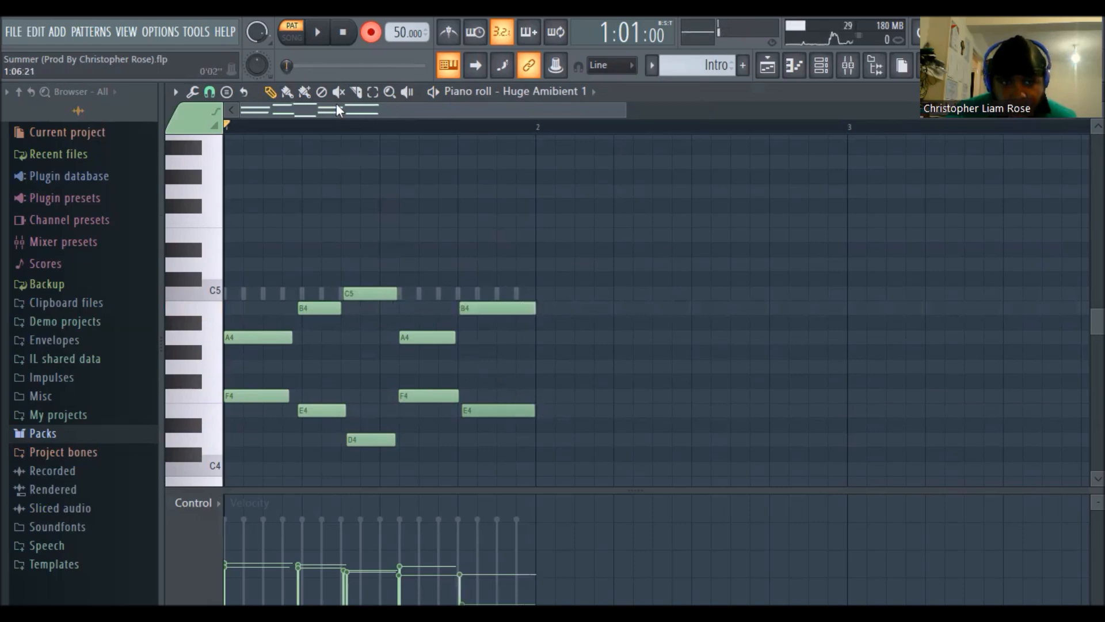
# Play the pattern and shorten the D4 and C5 notes so both end at the middle of bar 1.
pyautogui.click(311, 39)
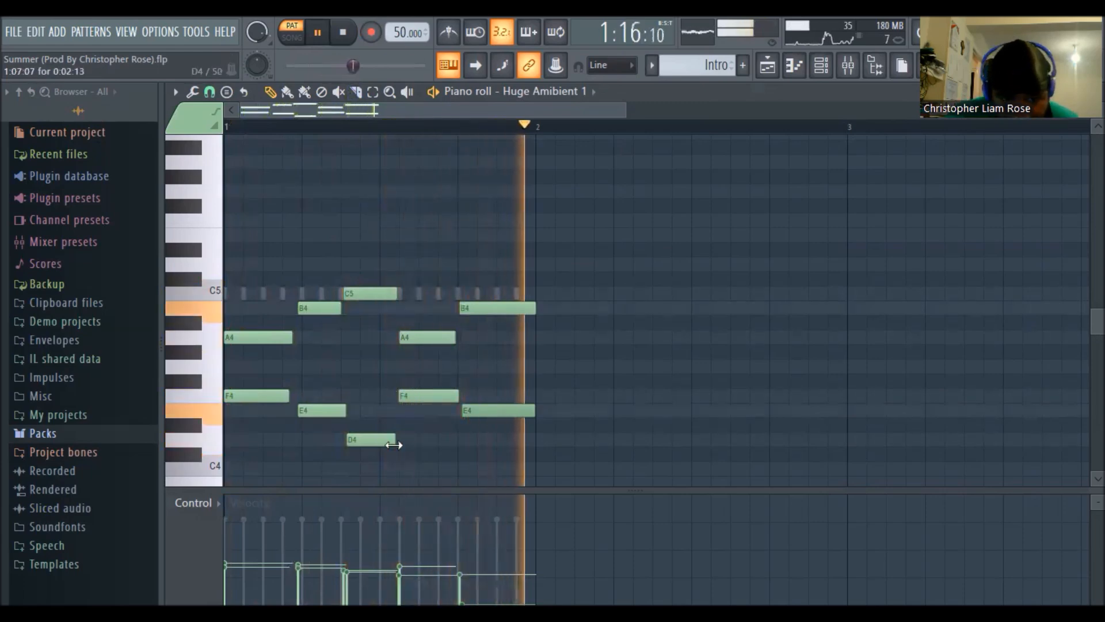
pyautogui.moveTo(395, 440); pyautogui.dragTo(378, 440)
pyautogui.moveTo(397, 295); pyautogui.dragTo(379, 296)
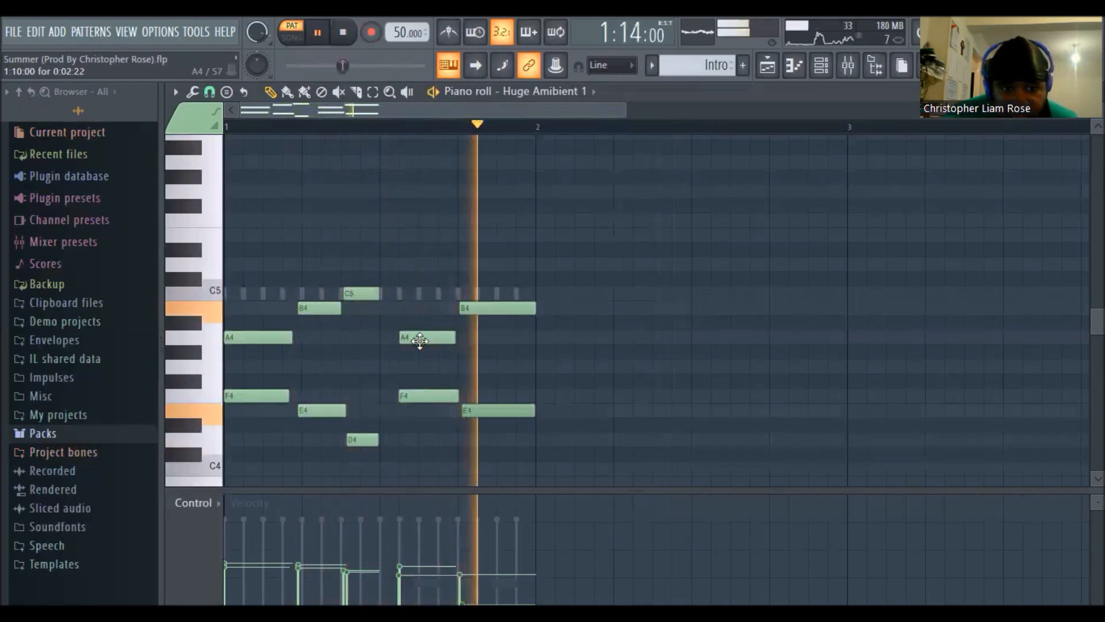
# Shift the second A4 and F4 back to mid-bar, lengthen them up to the last chord, trim the last B4 slightly, and stop playback.
pyautogui.moveTo(424, 335); pyautogui.dragTo(456, 338)
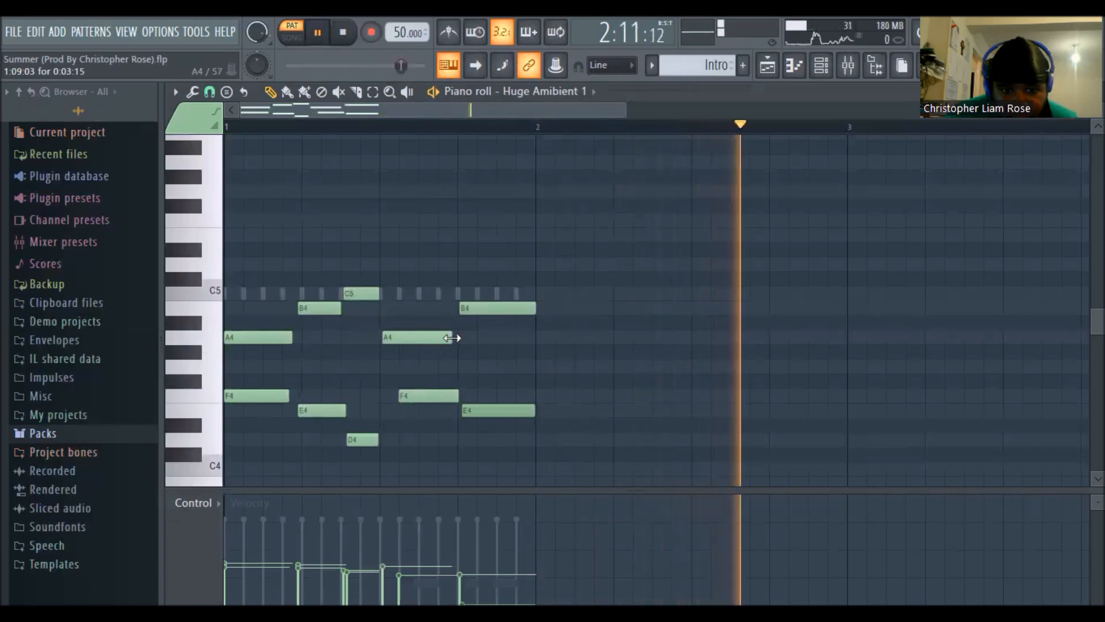
pyautogui.moveTo(427, 393); pyautogui.dragTo(408, 393)
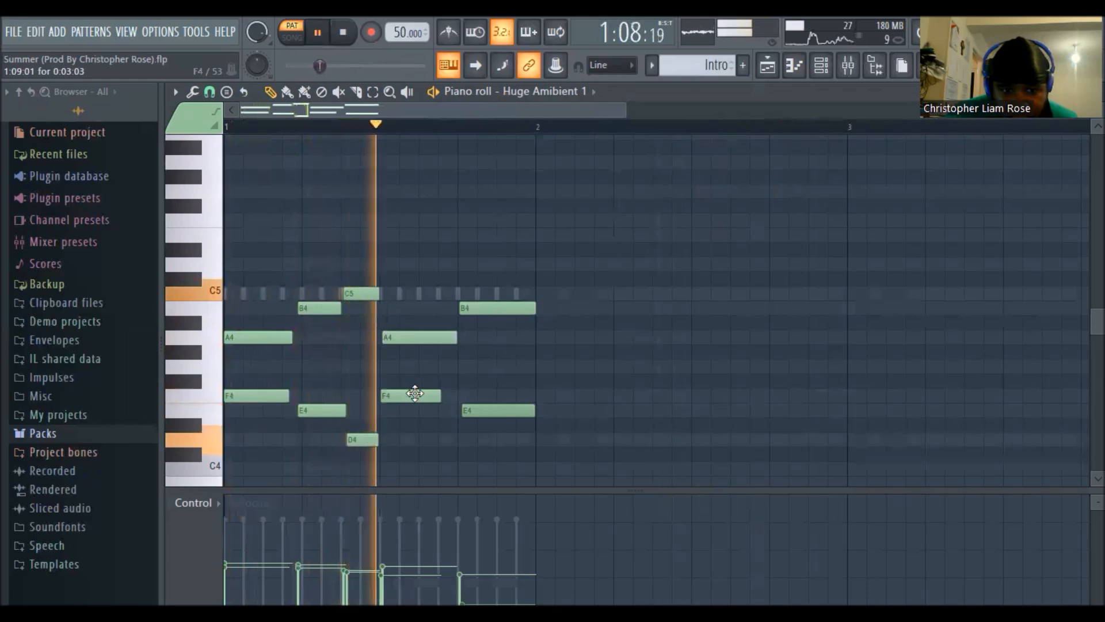
pyautogui.moveTo(437, 398); pyautogui.dragTo(456, 396)
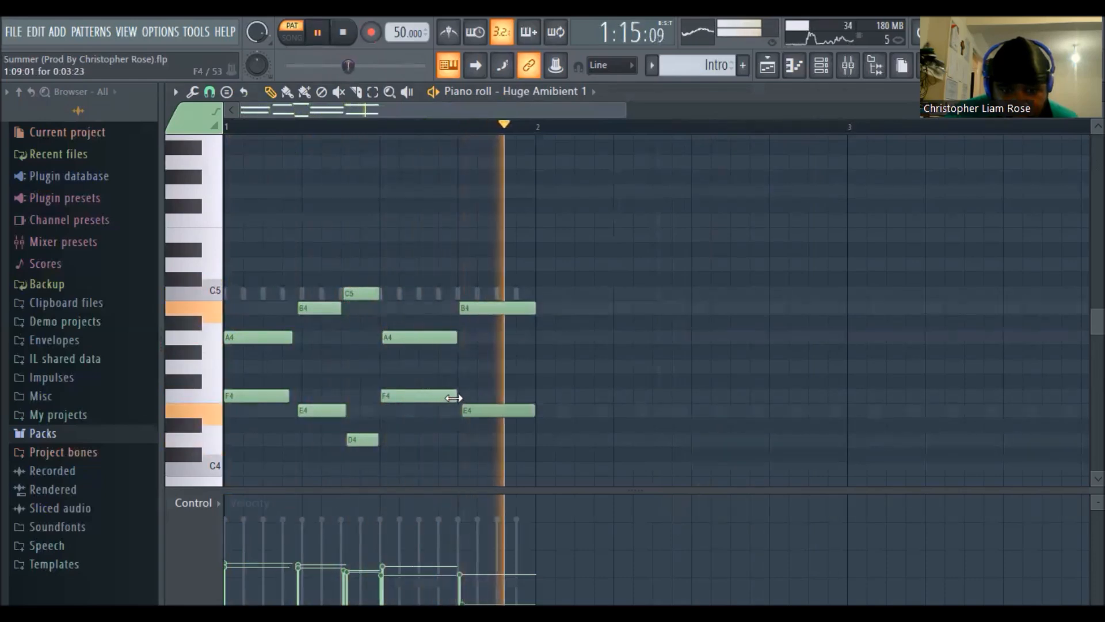
pyautogui.moveTo(537, 308); pyautogui.dragTo(534, 308)
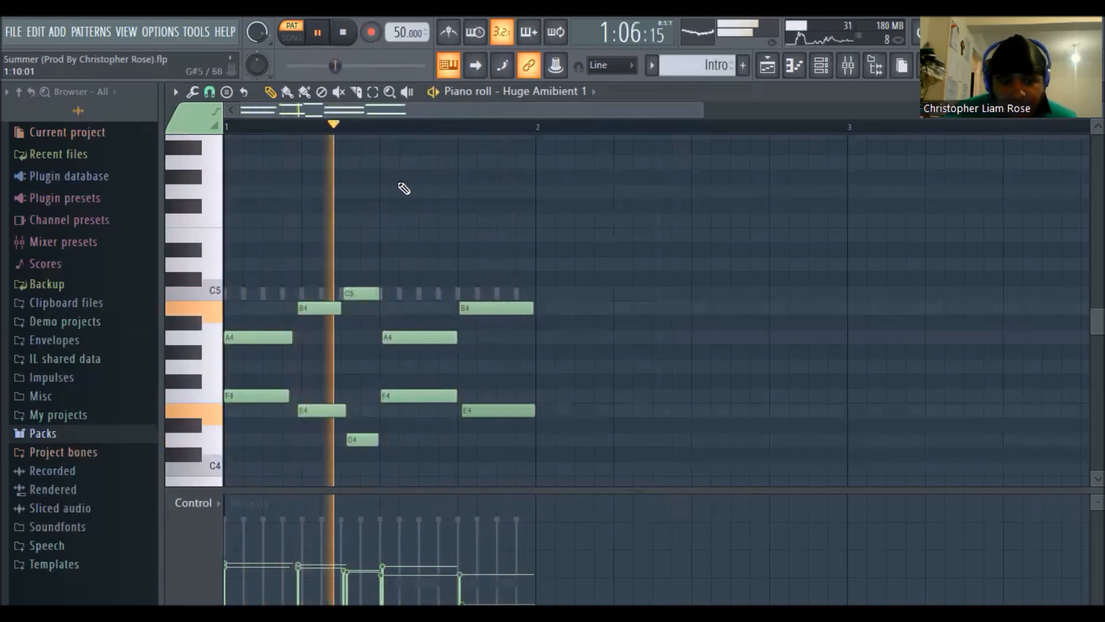
pyautogui.click(348, 40)
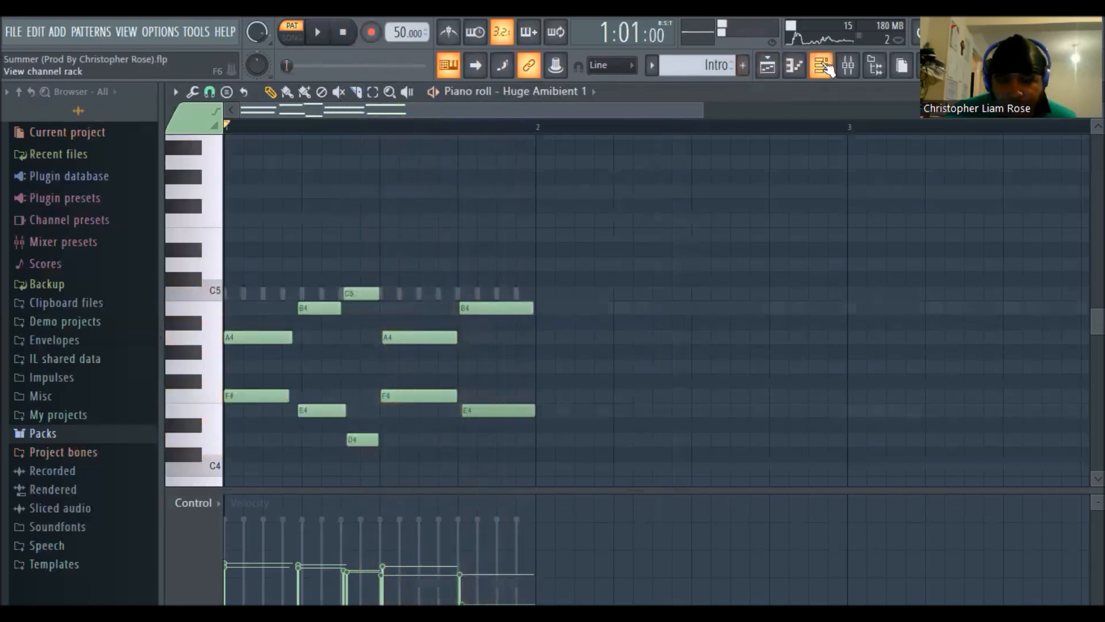
# Show the Channel rack and play back the drums together with the edited melody.
pyautogui.click(450, 66)
pyautogui.click(317, 32)
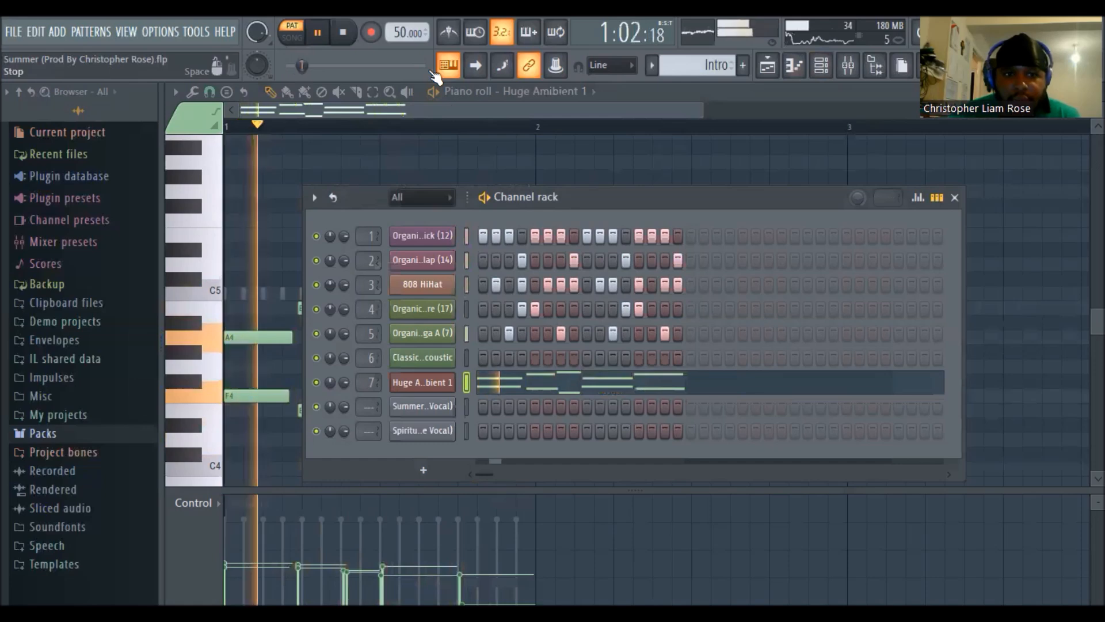
pyautogui.press('space')
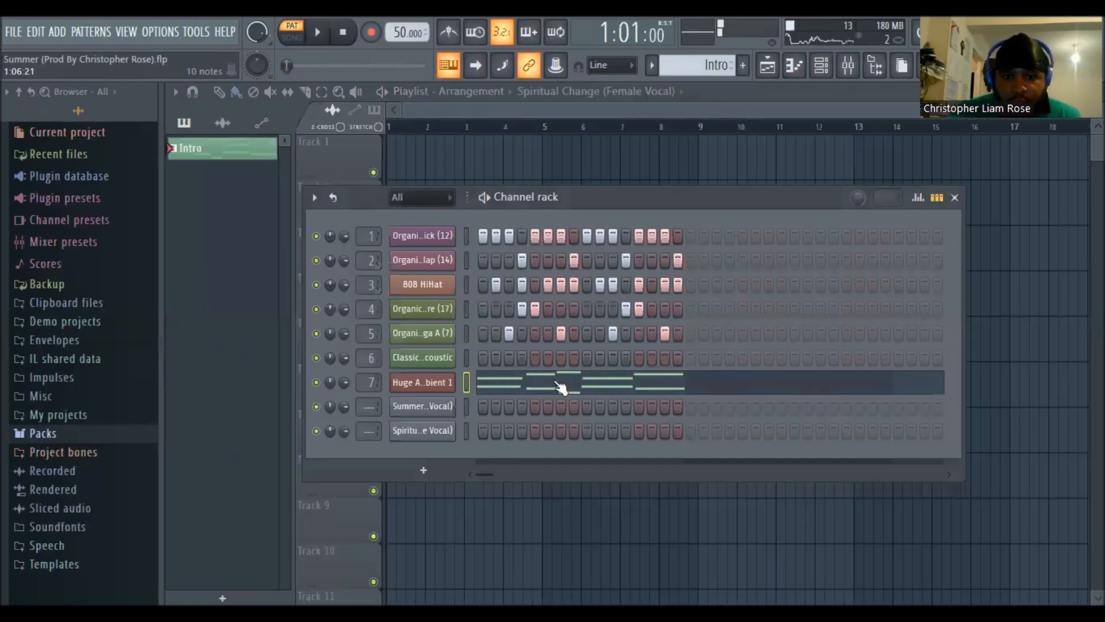
# Select all the Huge Amibient 1 notes and quantize them with the Bar snap template, leaving the duration option on Leave duration.
pyautogui.click(563, 383)
pyautogui.moveTo(266, 218); pyautogui.dragTo(540, 464)
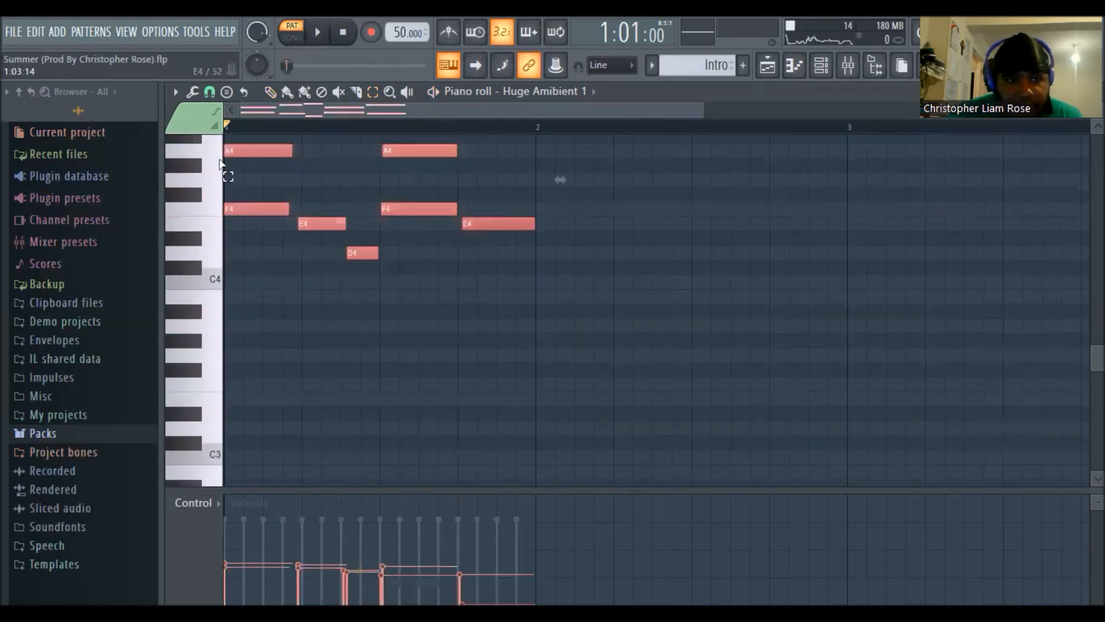
pyautogui.click(175, 92)
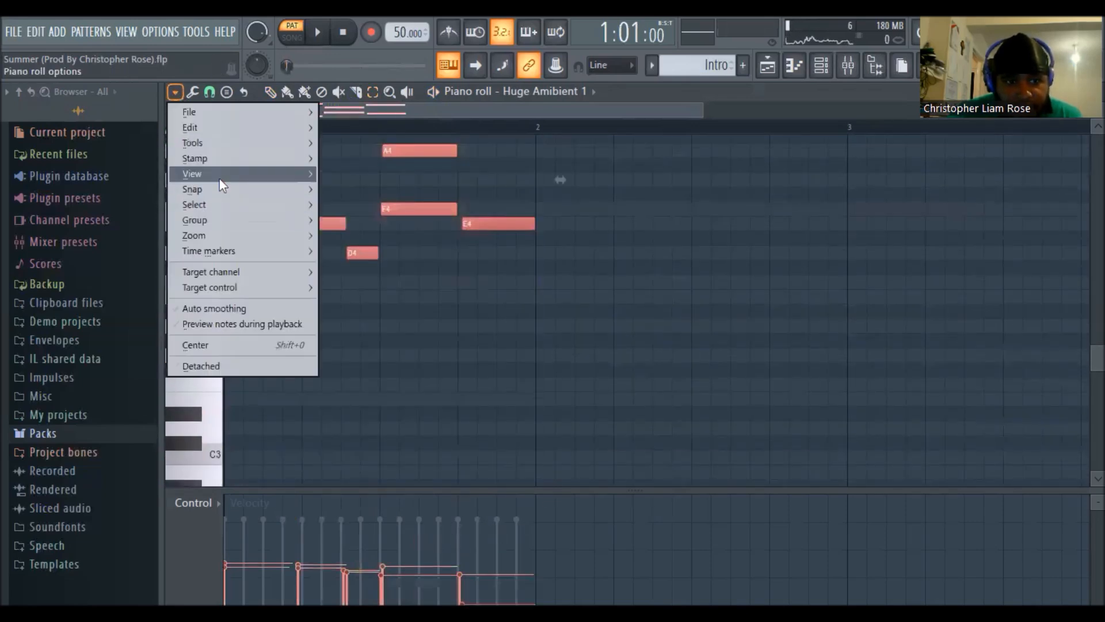
pyautogui.moveTo(214, 145)
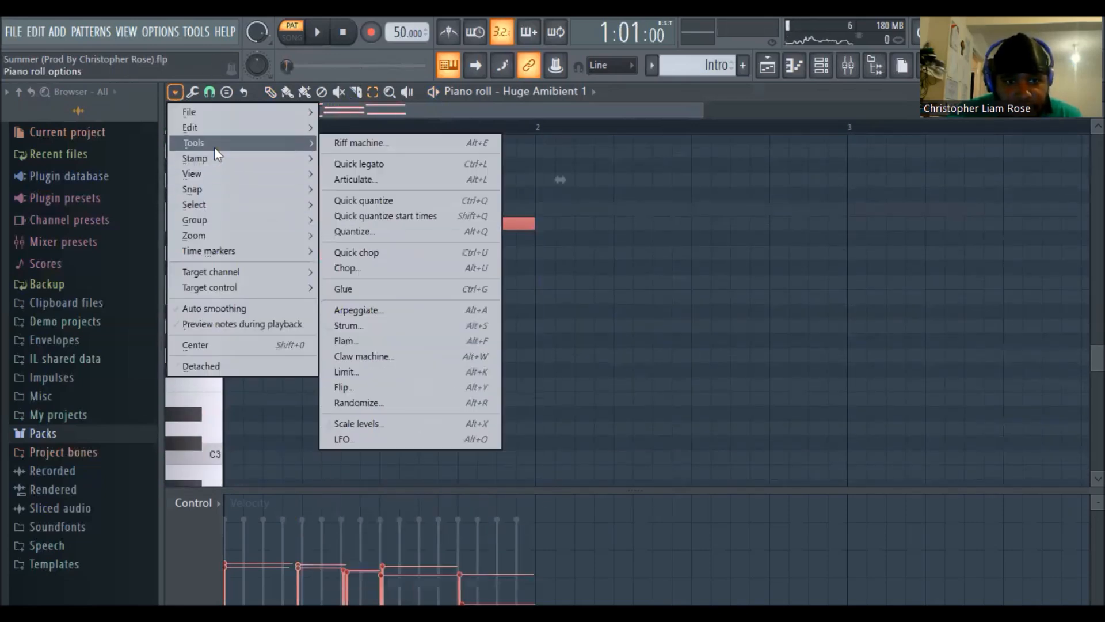
pyautogui.click(376, 231)
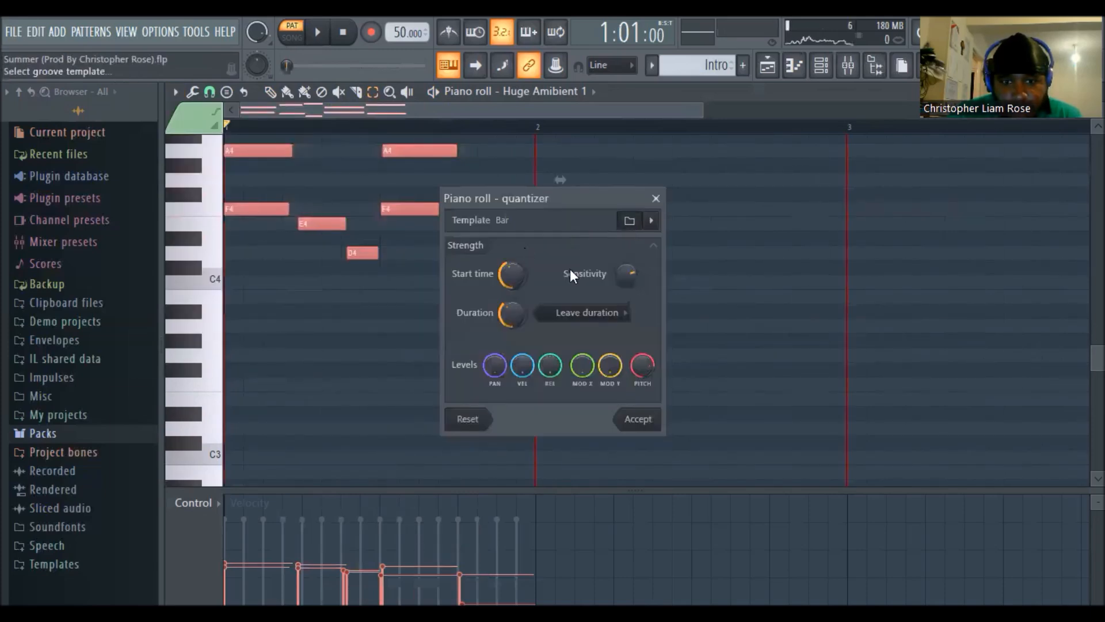
pyautogui.click(629, 219)
pyautogui.click(615, 316)
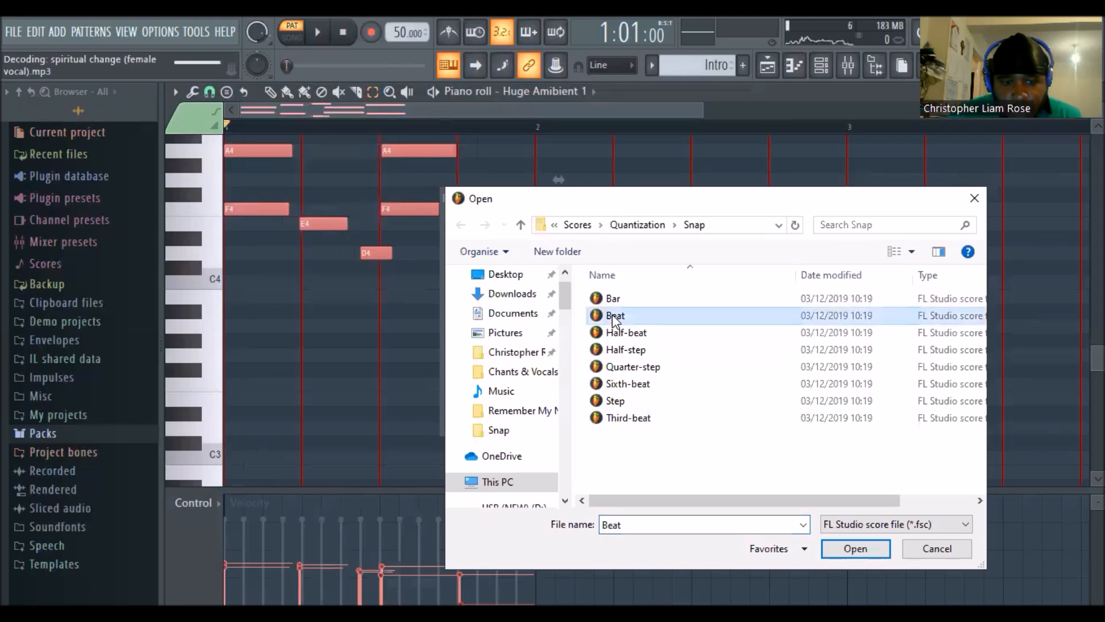
pyautogui.click(613, 300)
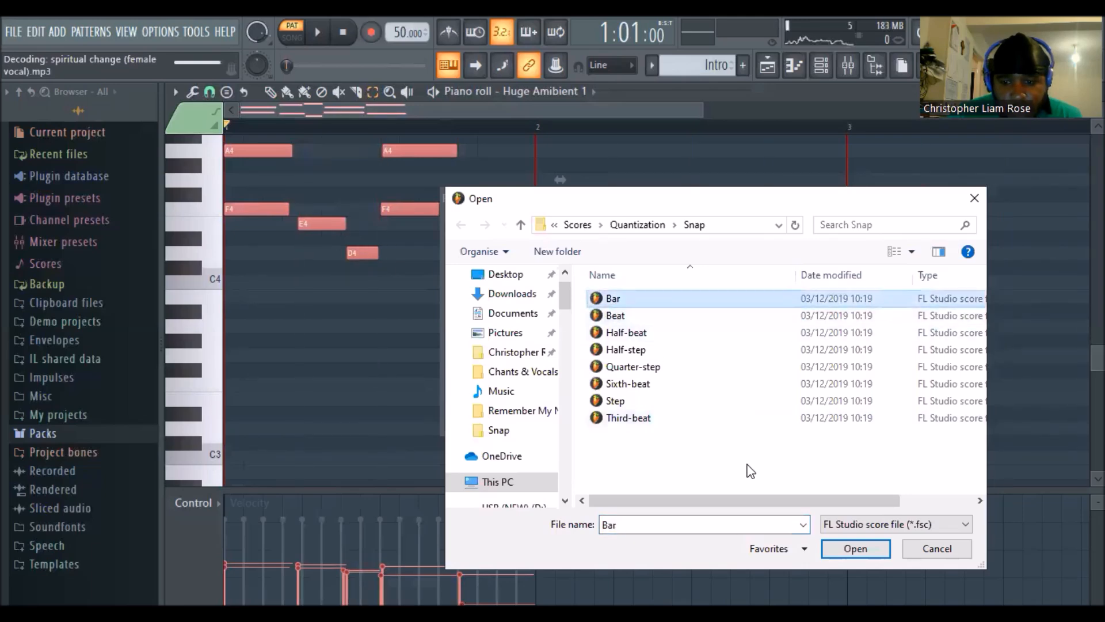
pyautogui.click(831, 551)
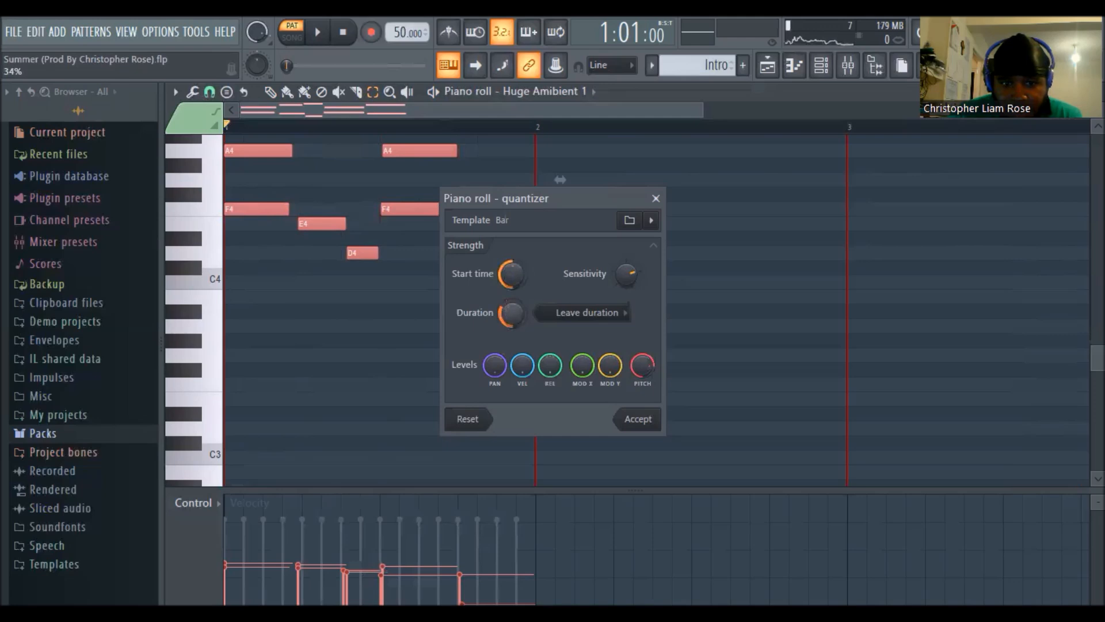
pyautogui.click(639, 421)
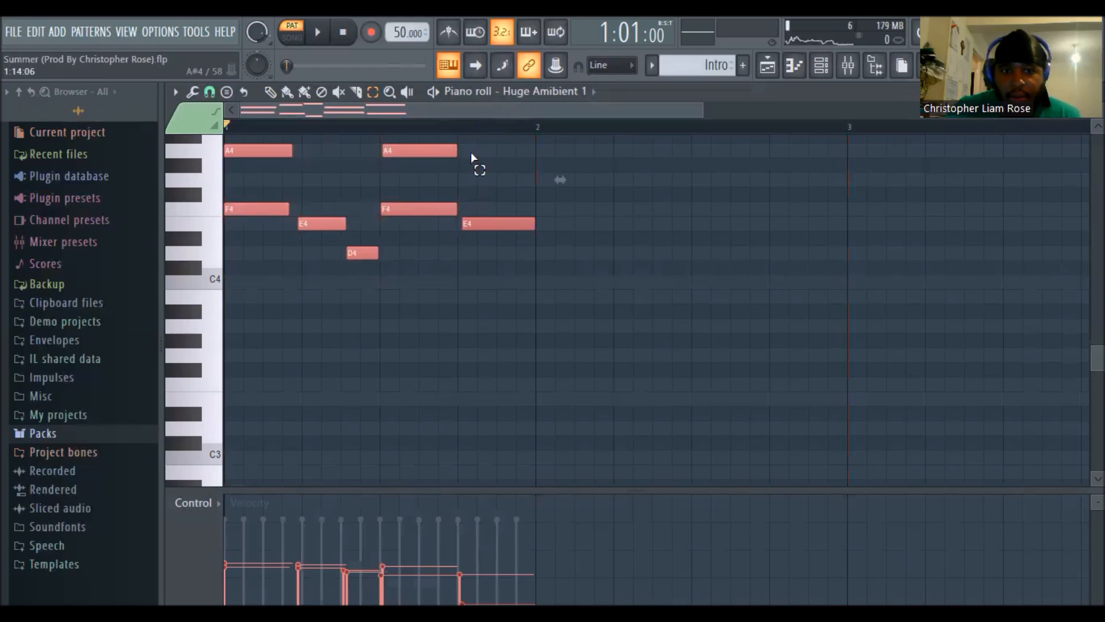
# Deselect the notes, play back the pattern to check the melody, and switch to the Playlist.
pyautogui.click(489, 156)
pyautogui.click(1098, 147)
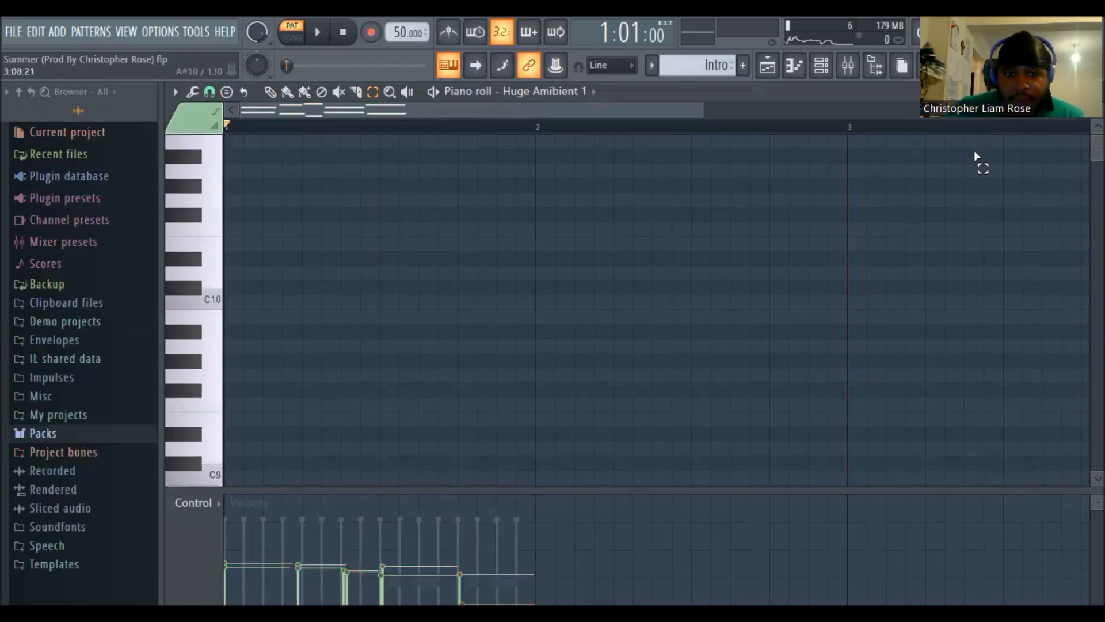
pyautogui.click(1098, 248)
pyautogui.moveTo(1098, 248); pyautogui.dragTo(1098, 329)
pyautogui.click(327, 41)
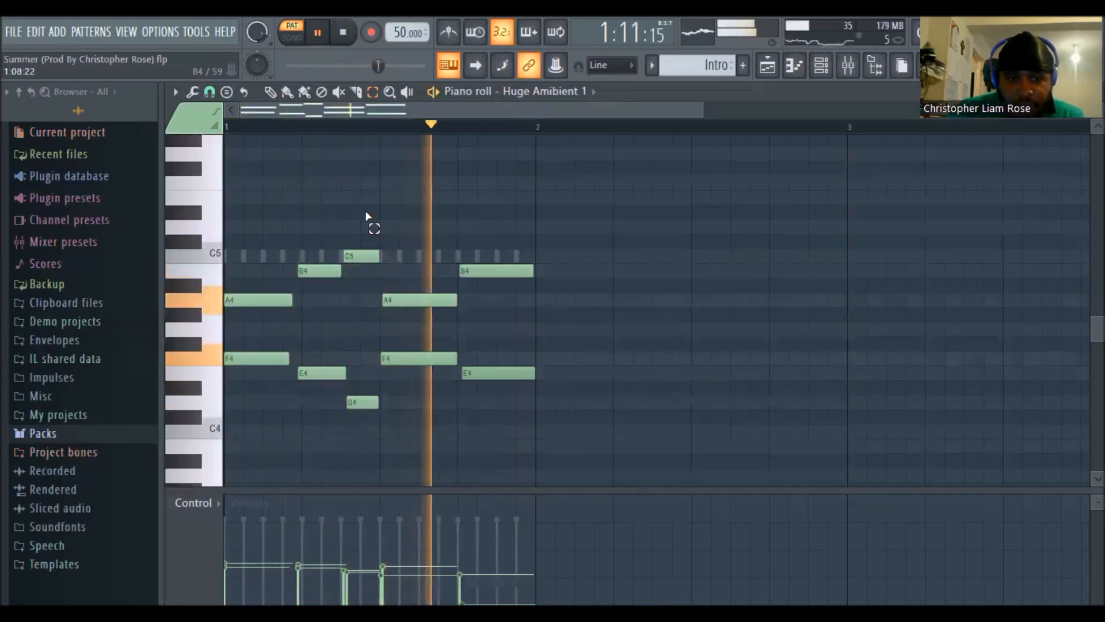
pyautogui.click(340, 92)
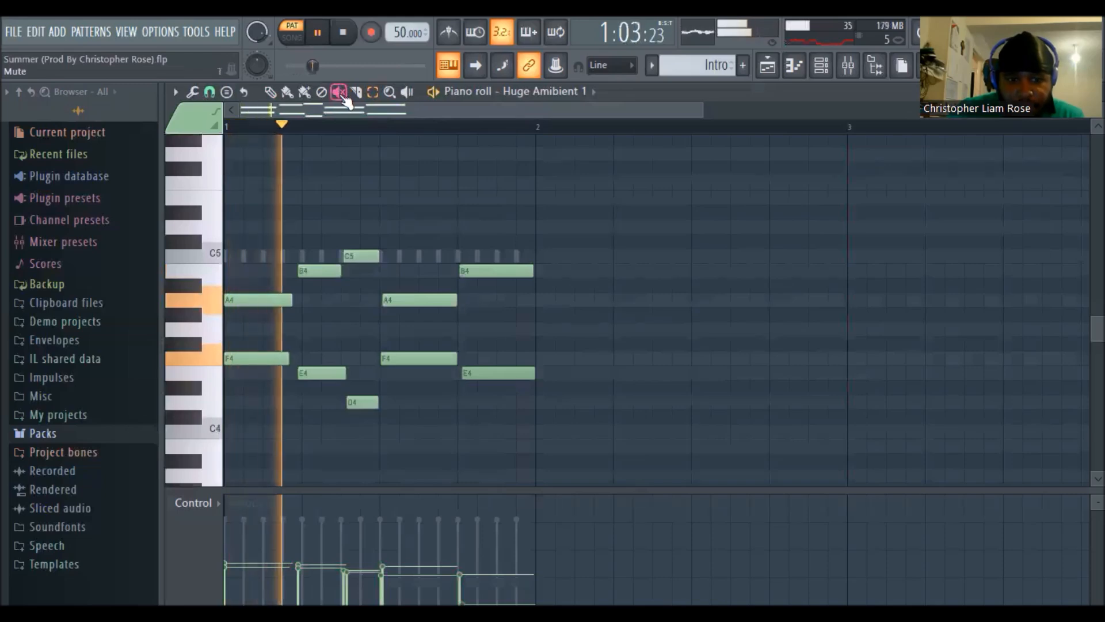
pyautogui.click(344, 34)
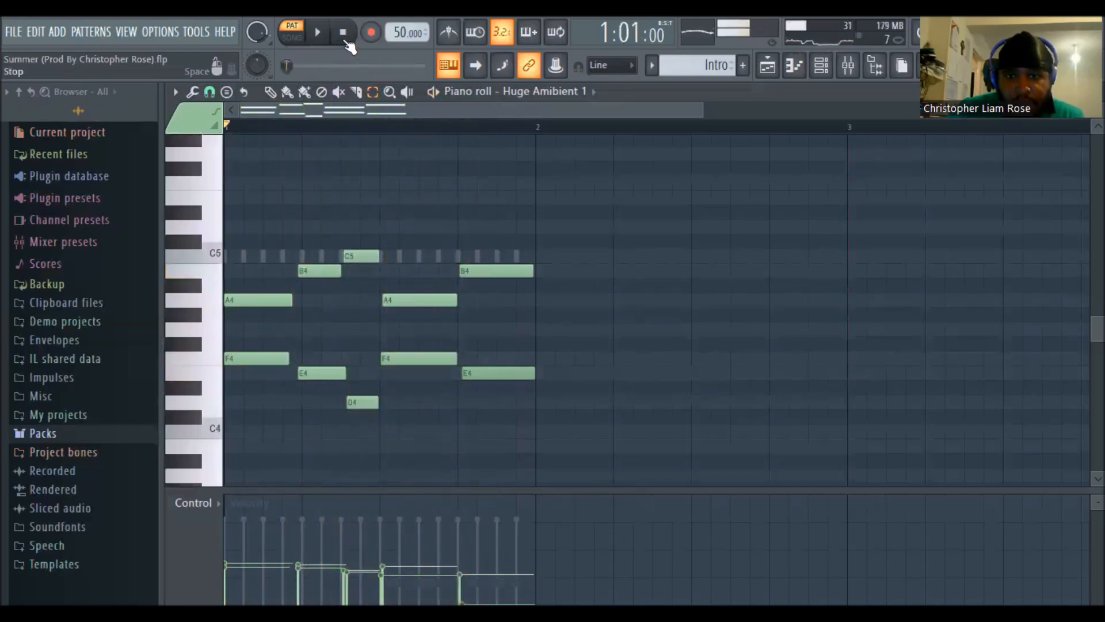
pyautogui.click(767, 66)
pyautogui.click(768, 67)
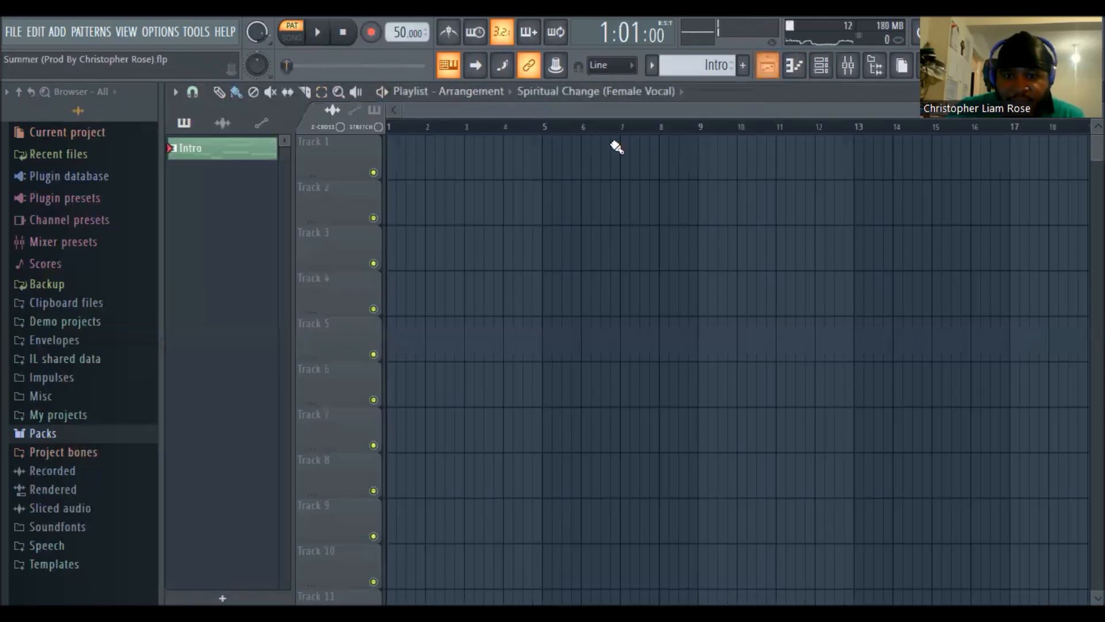
# Choose the Intro pattern as the Playlist source and place it at bar 1 of Track 1.
pyautogui.scroll(2, 718, 112)
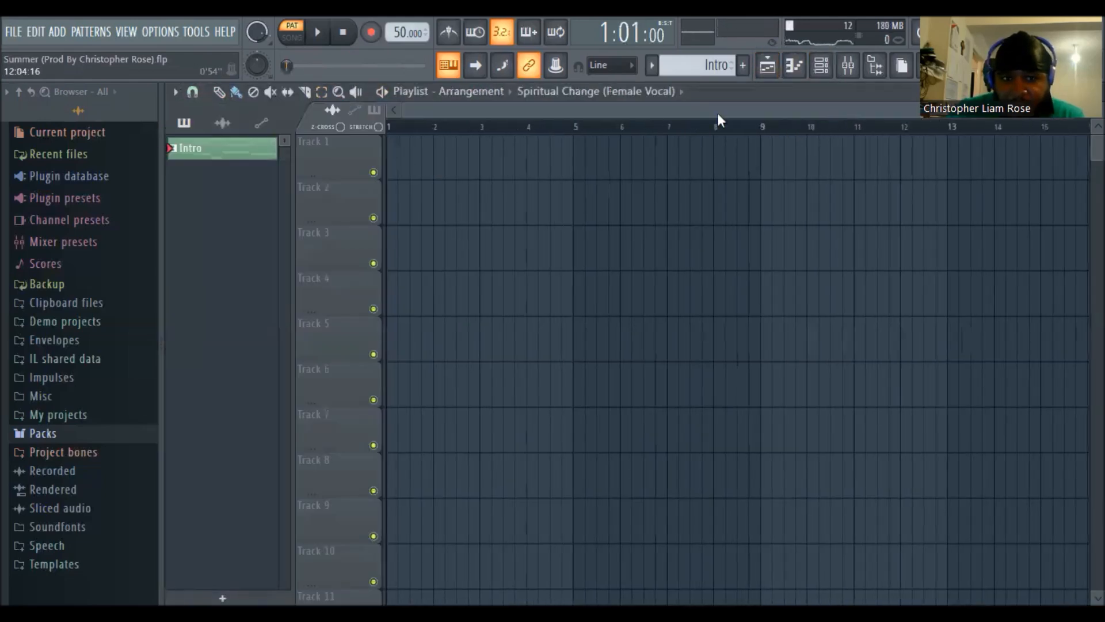
pyautogui.click(389, 145)
pyautogui.rightClick(390, 148)
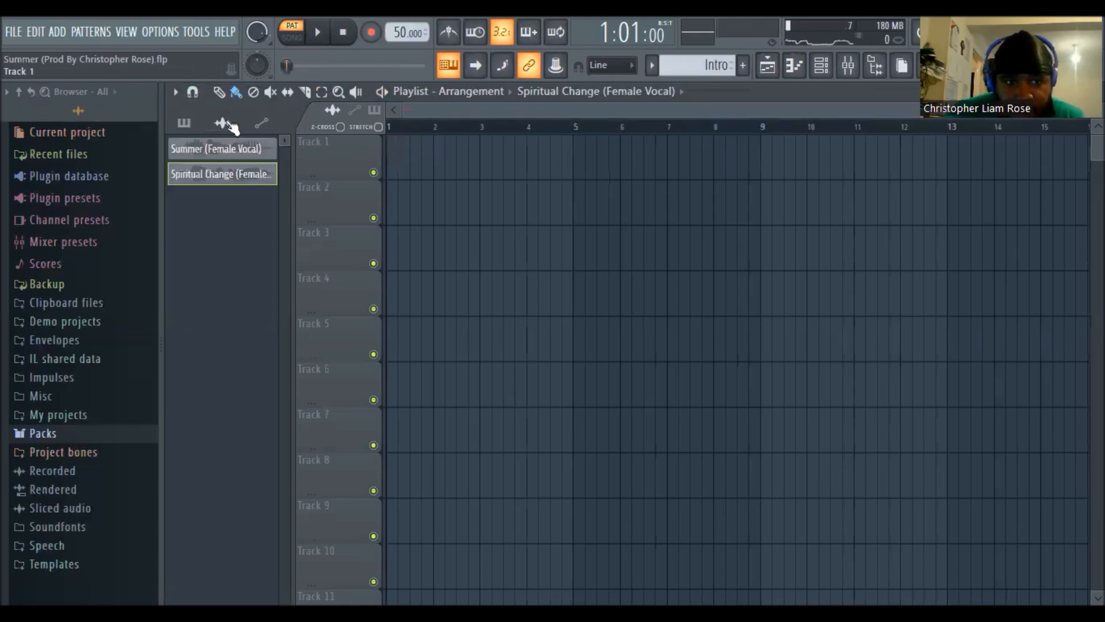
pyautogui.click(183, 122)
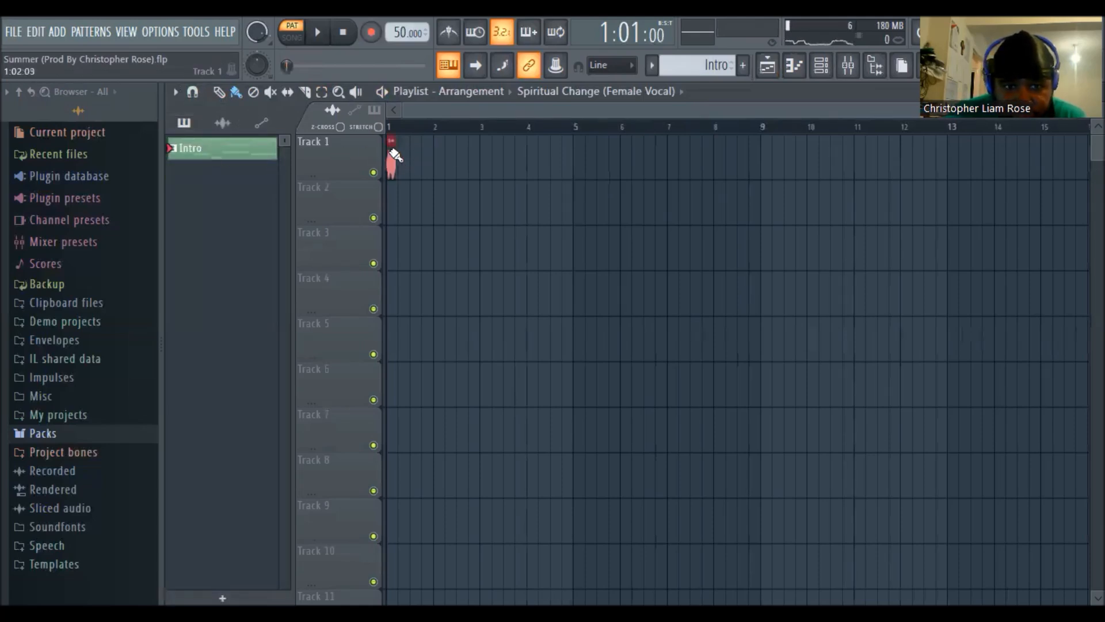
pyautogui.click(251, 152)
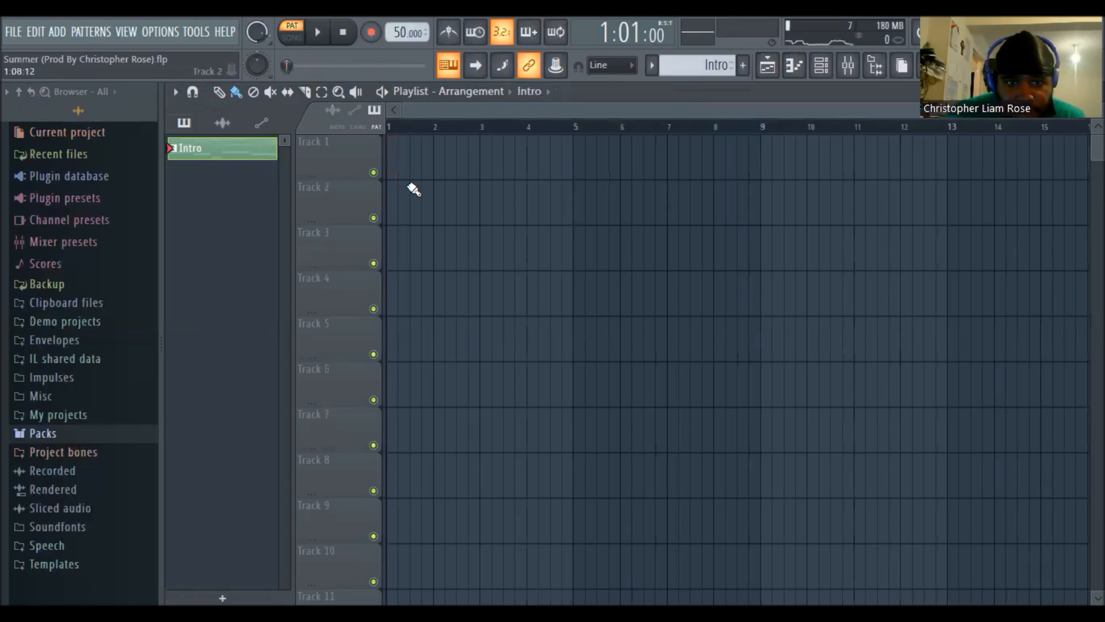
pyautogui.click(395, 168)
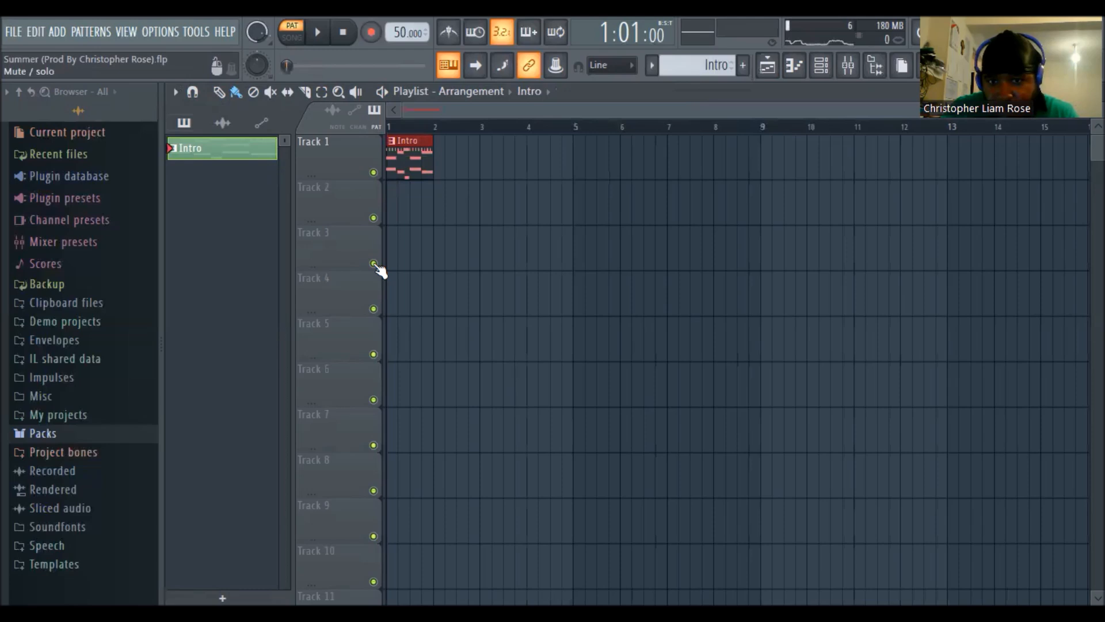
# Duplicate the Intro clip eight times along Track 1 so the clips fill bars 1 to 9.
pyautogui.hotkey('ctrl', 'b')
pyautogui.hotkey('ctrl', 'b')
pyautogui.hotkey('ctrl', 'b')
pyautogui.hotkey('ctrl', 'b')
pyautogui.hotkey('ctrl', 'b')
pyautogui.hotkey('ctrl', 'b')
pyautogui.hotkey('ctrl', 'b')
pyautogui.hotkey('ctrl', 'b')
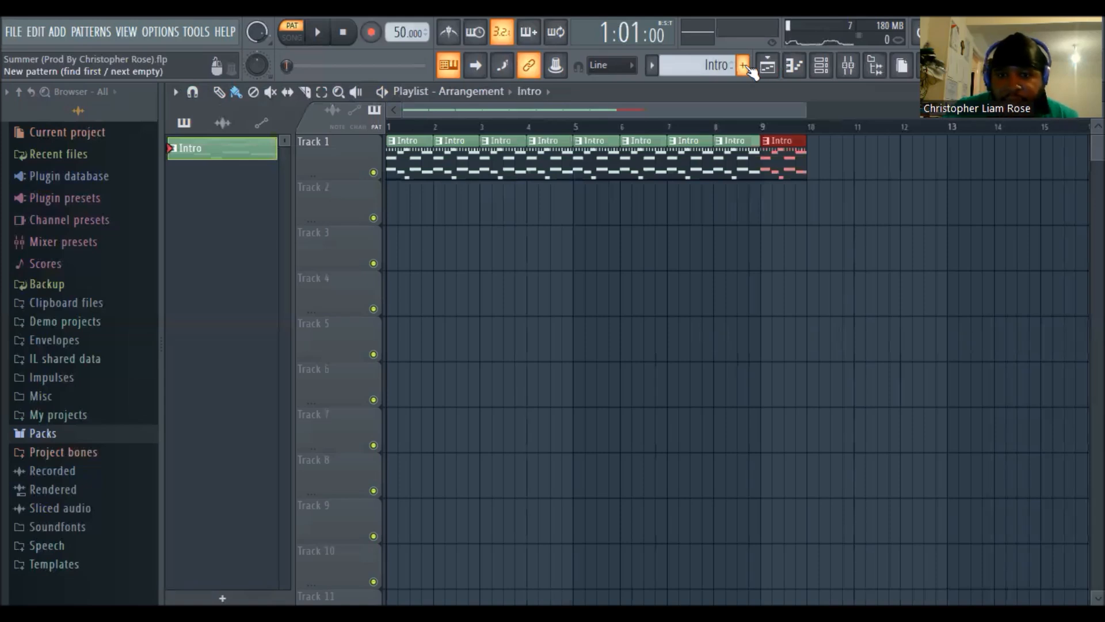
# Create a new empty pattern named V - Drums.
pyautogui.press('F4')
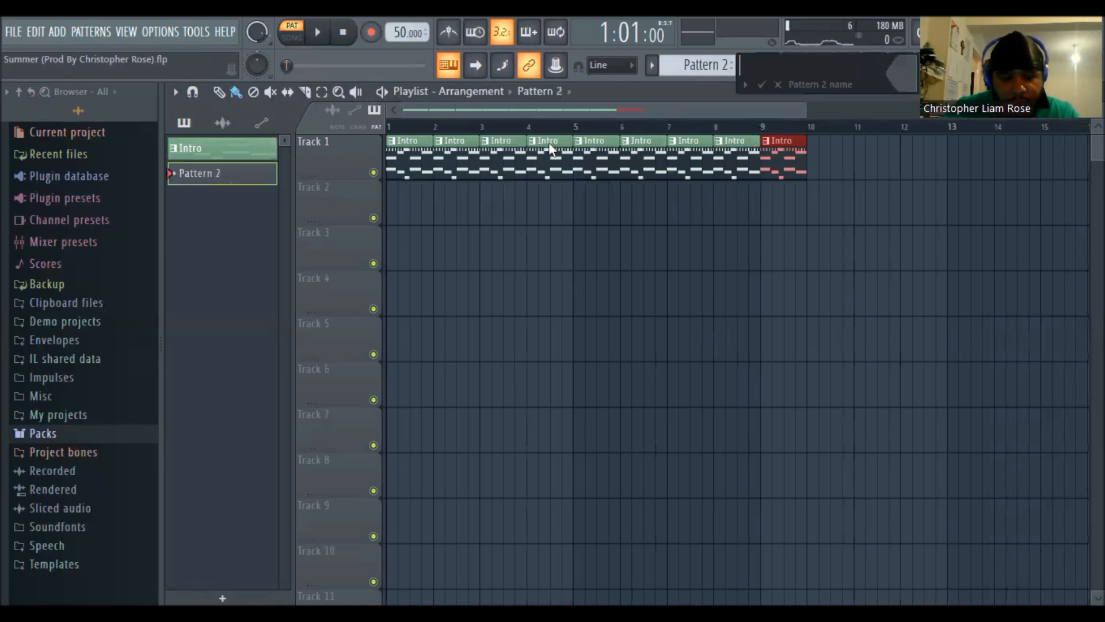
pyautogui.write('V - Drums')
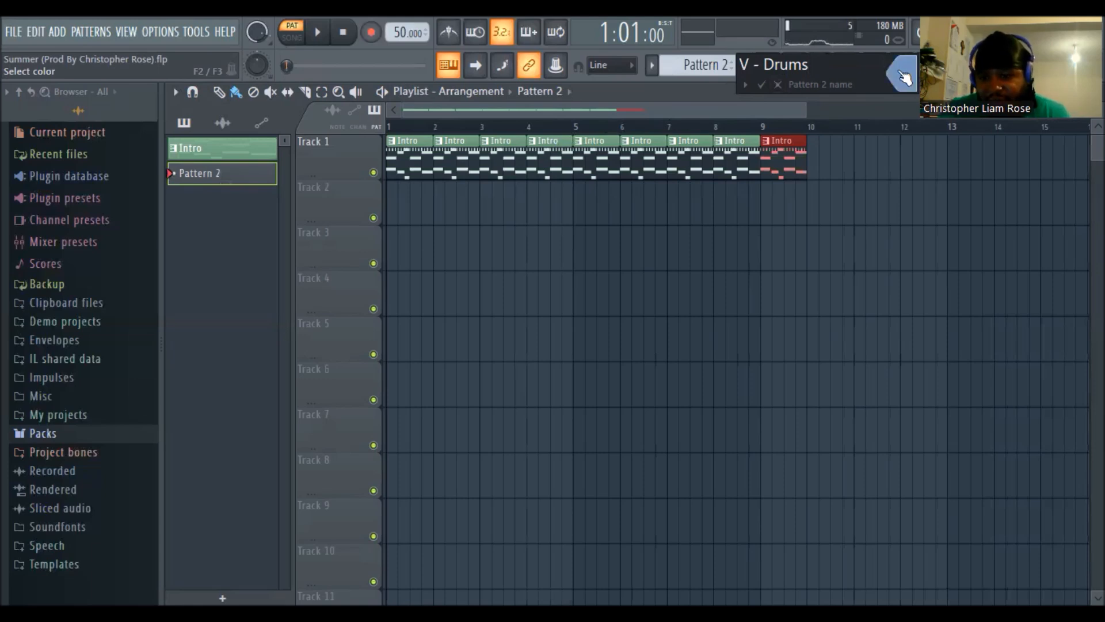
pyautogui.press('Return')
# Program the kick on steps 1-2, 5-6, 9-10, 13-15, the clap on 3-4, 7-8, 11-12, 15-16, and the 808 HiHat on 2-4, 6-7, 10, 12, 15-16.
pyautogui.click(821, 65)
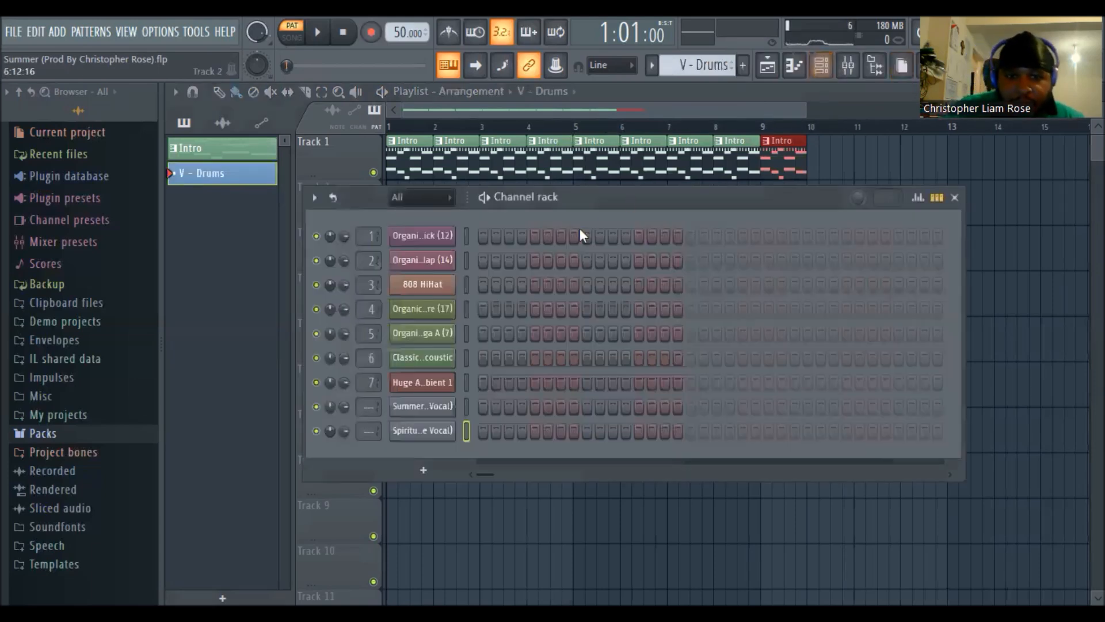
pyautogui.moveTo(489, 237); pyautogui.dragTo(493, 237)
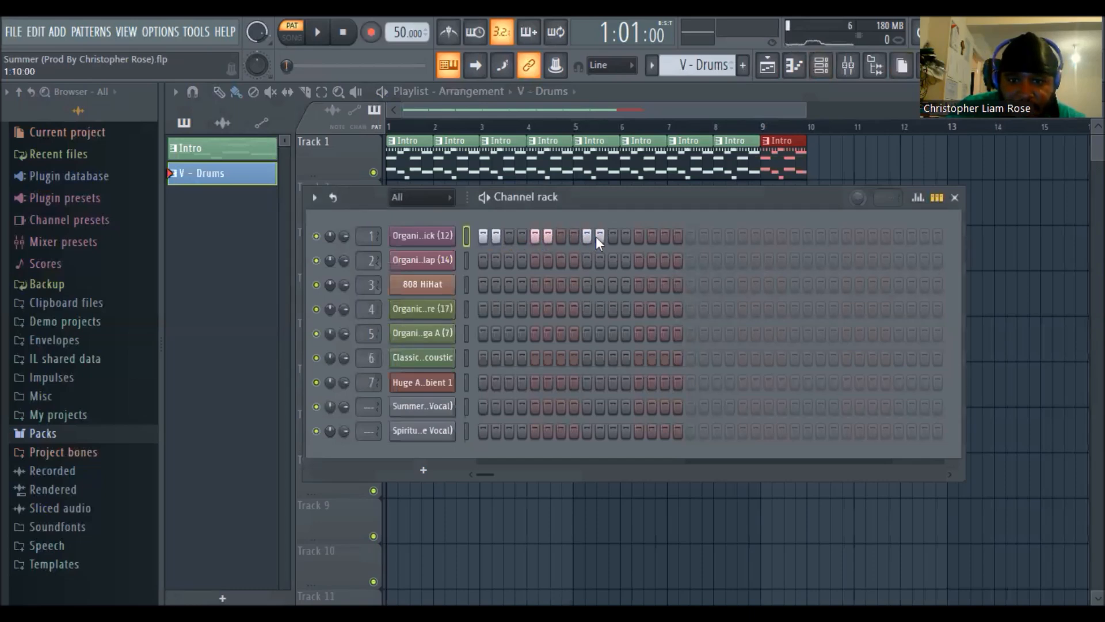
pyautogui.click(509, 261)
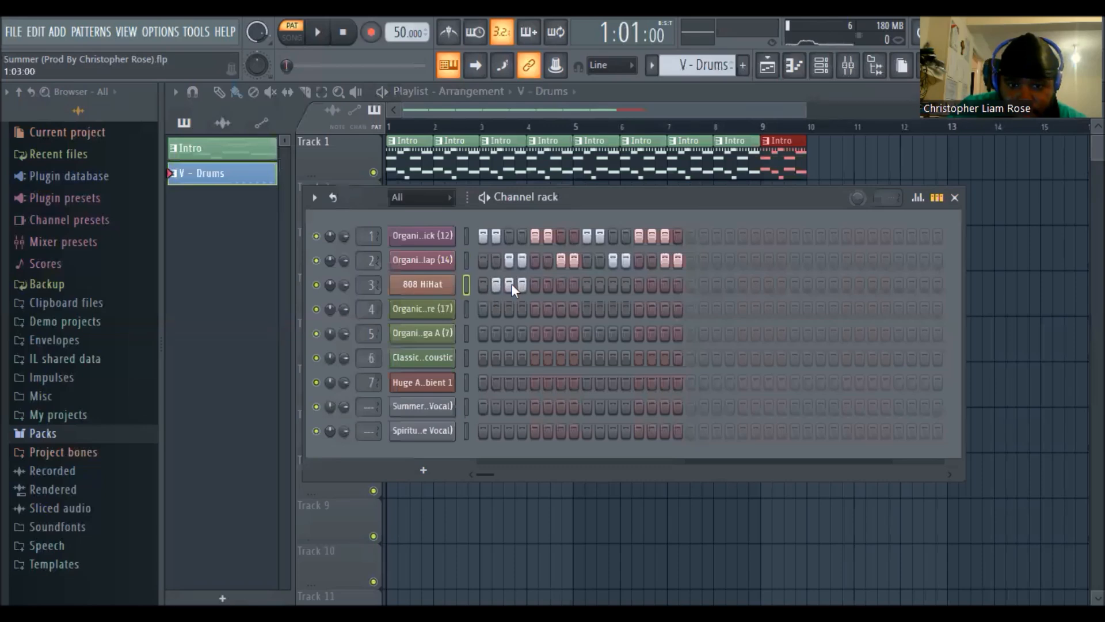
pyautogui.click(626, 284)
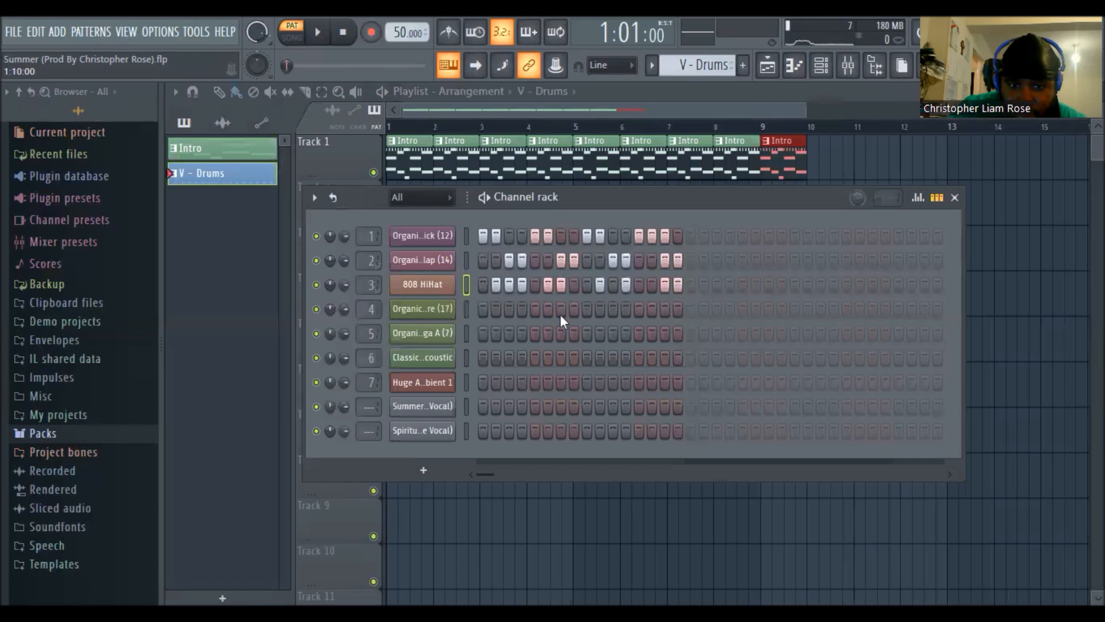
# Program the Organic snare (17) on steps 4, 5, 12, 13 and the Conga A (7) on 3, 7, 11, 15, then adjust the conga's volume.
pyautogui.click(522, 309)
pyautogui.click(535, 310)
pyautogui.click(626, 309)
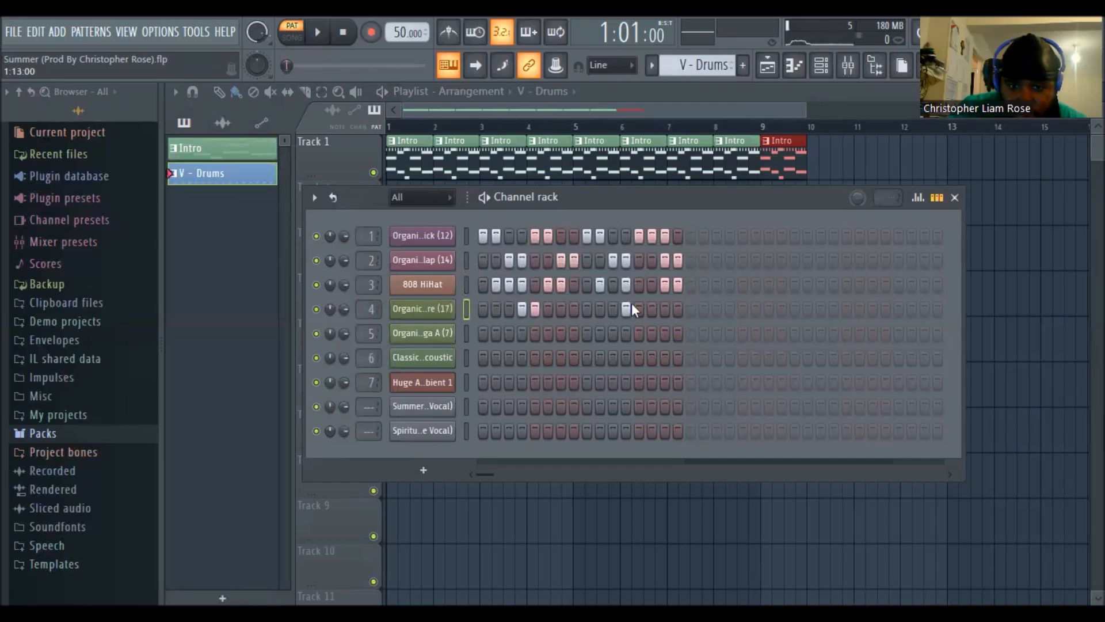
pyautogui.click(512, 334)
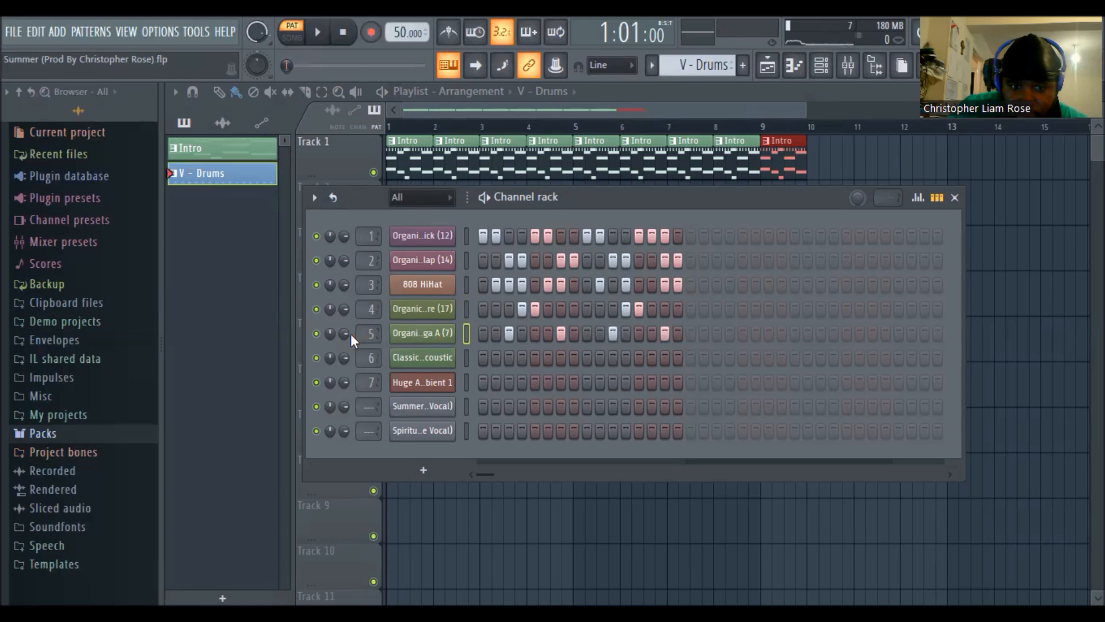
pyautogui.moveTo(344, 335); pyautogui.dragTo(343, 353)
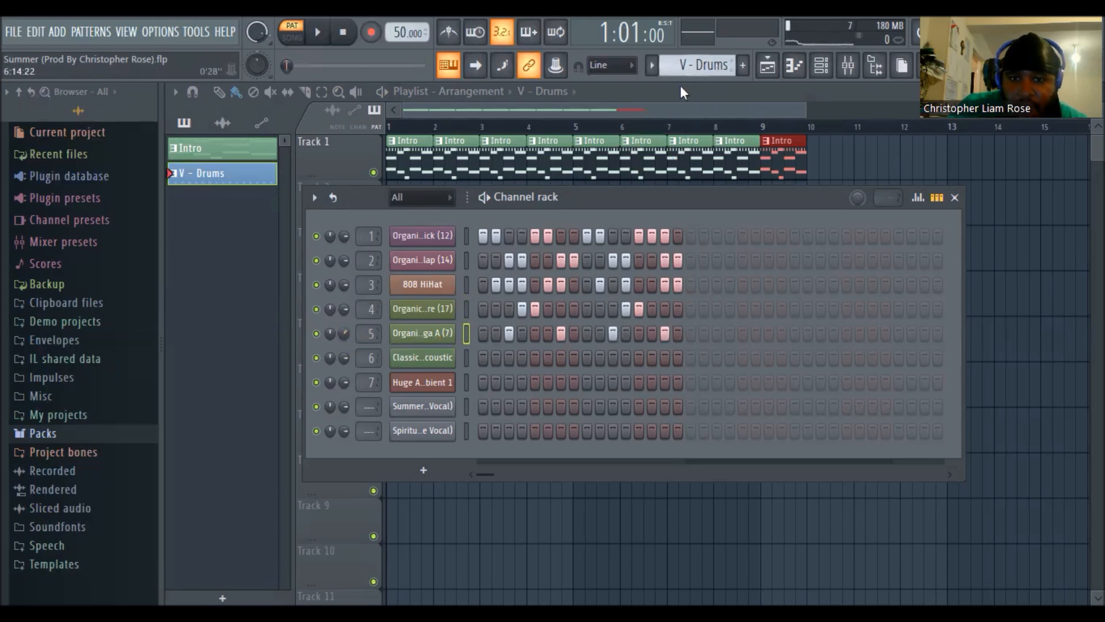
# Clone the V - Drums pattern.
pyautogui.click(702, 66)
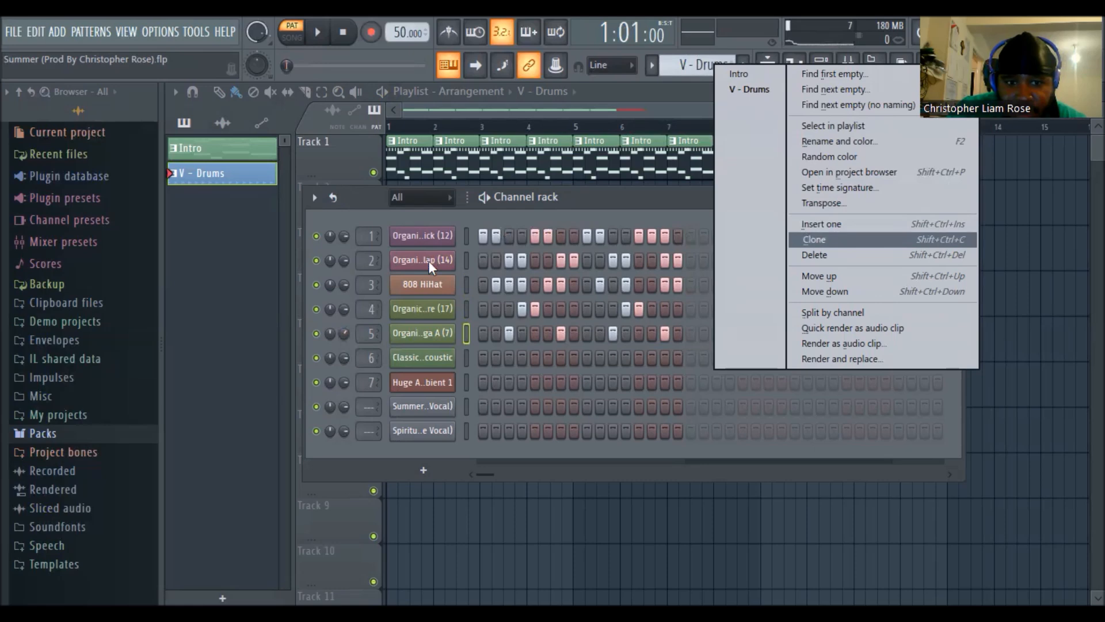
pyautogui.click(815, 241)
pyautogui.click(745, 66)
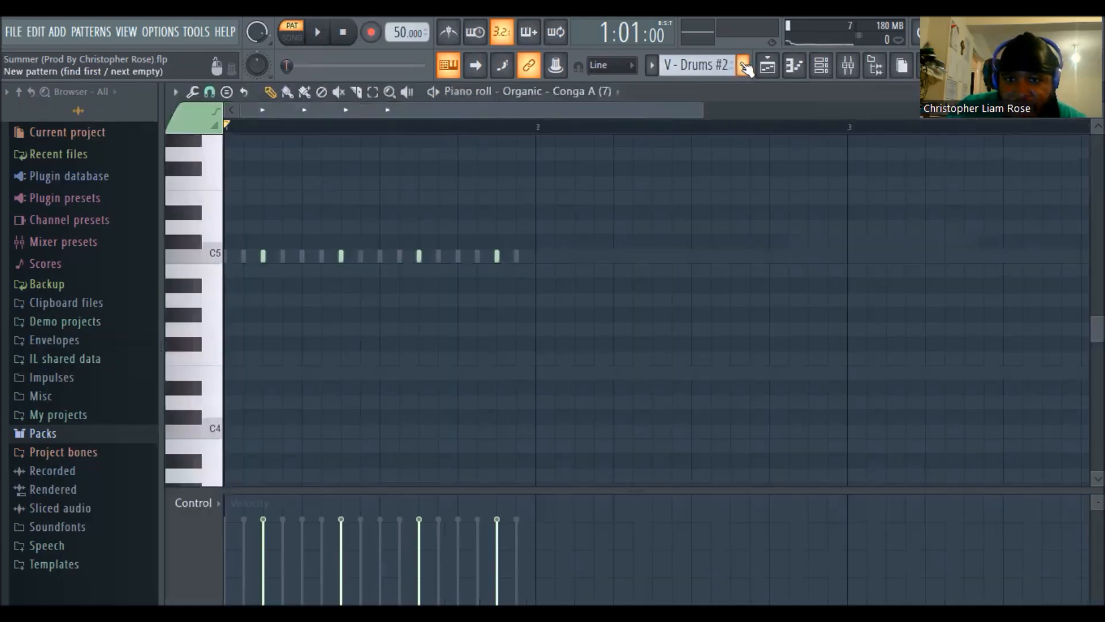
pyautogui.click(745, 67)
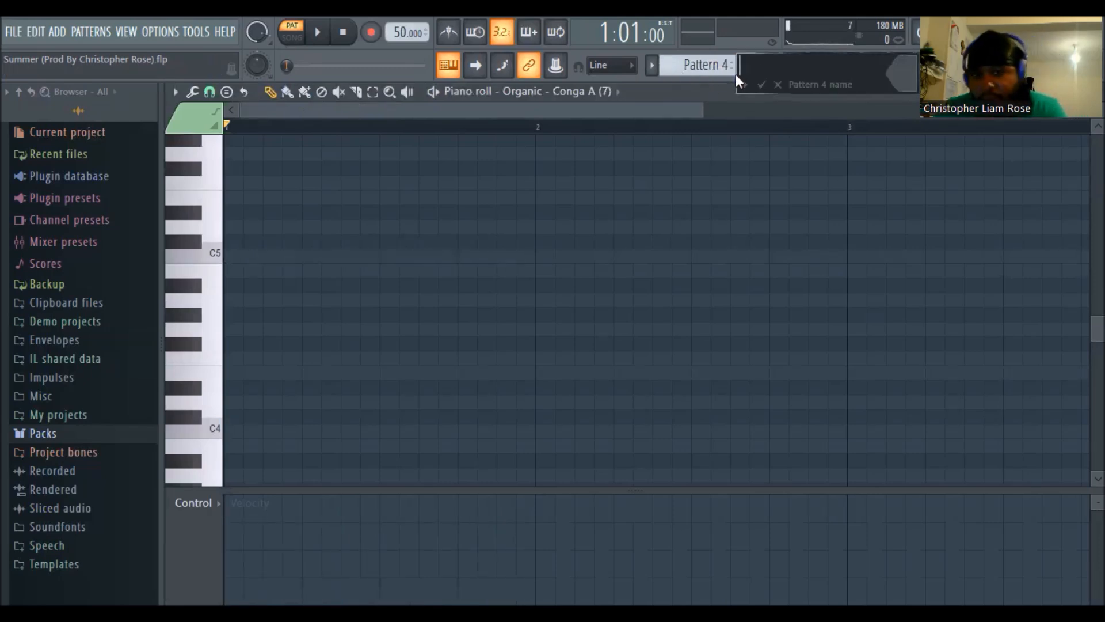
pyautogui.click(821, 65)
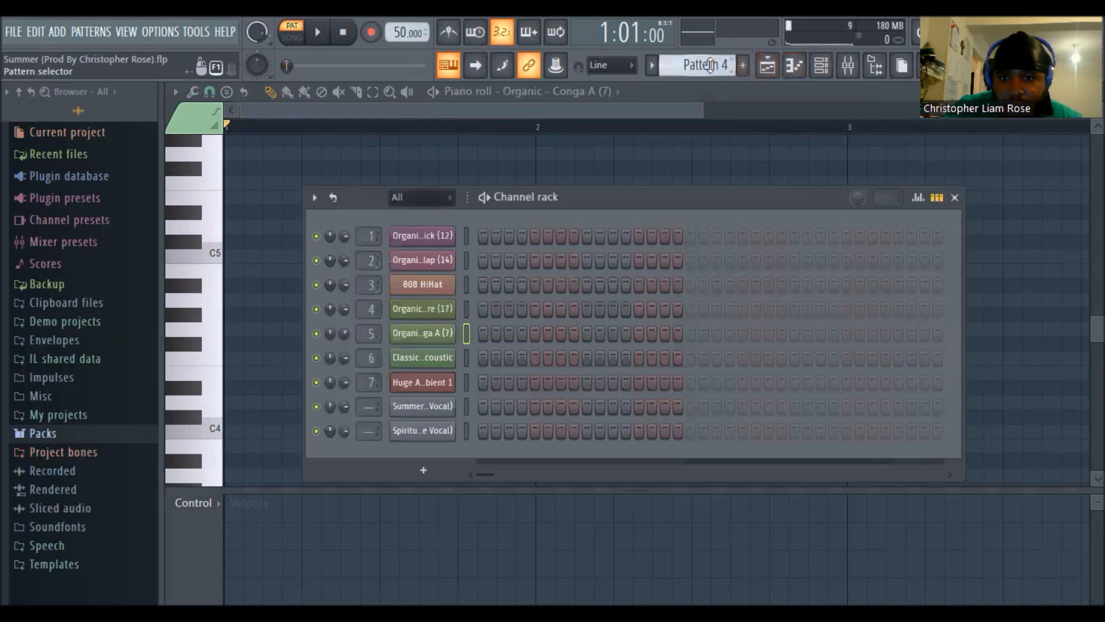
pyautogui.scroll(1, 709, 65)
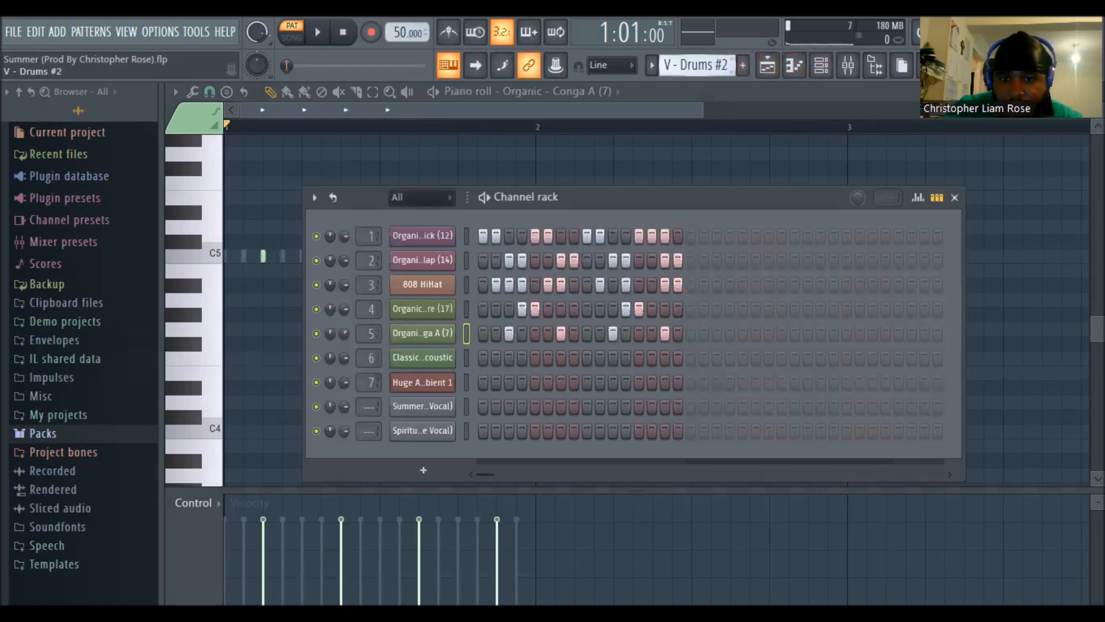
pyautogui.scroll(1, 696, 65)
pyautogui.scroll(-1, 696, 65)
pyautogui.scroll(-1, 696, 65)
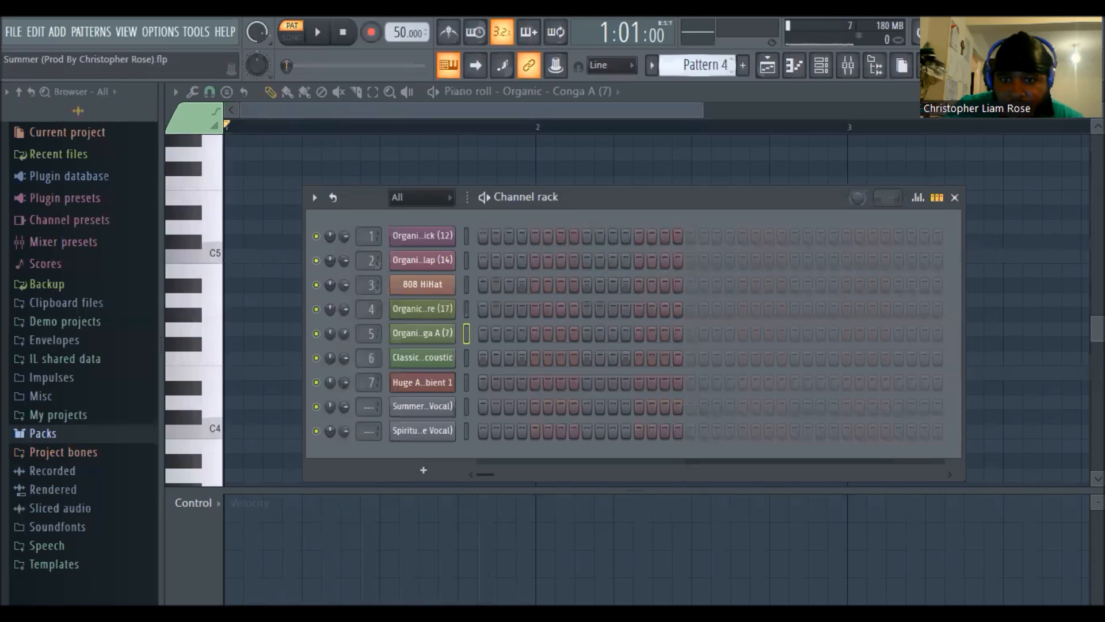
# Clone the drum pattern three more times, starting from V - Drums #2, to make patterns #3, #4 and #5.
pyautogui.scroll(1, 696, 65)
pyautogui.click(696, 65)
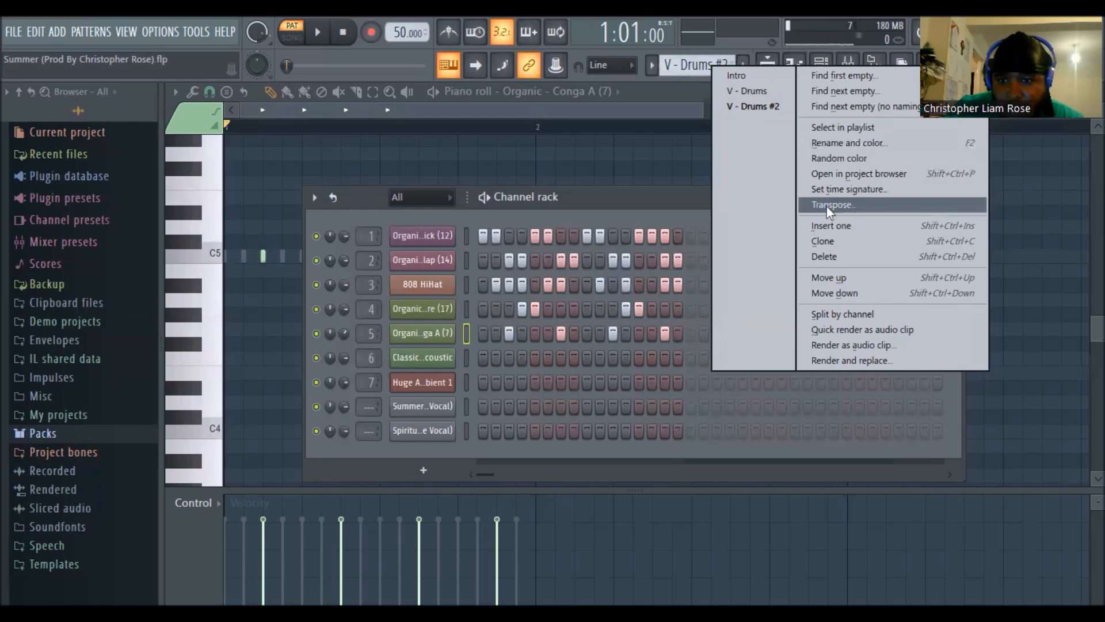
pyautogui.click(828, 241)
pyautogui.click(707, 65)
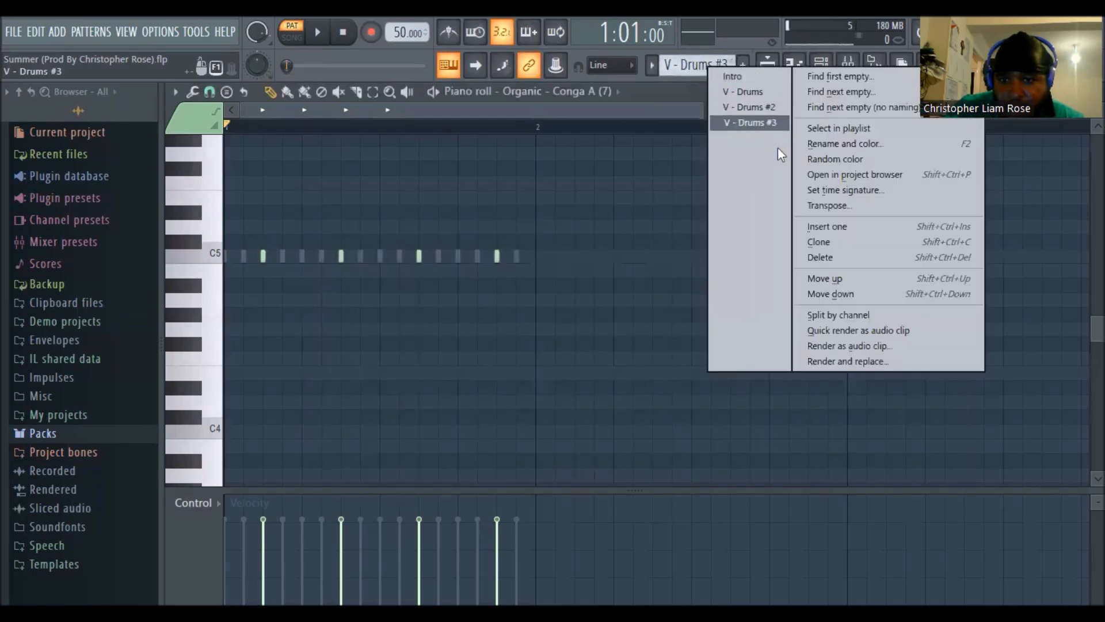
pyautogui.click(834, 242)
pyautogui.rightClick(717, 66)
pyautogui.click(829, 242)
# Clear the clap, 808 HiHat, Organic snare and conga steps from the original V - Drums pattern, keeping only the kick.
pyautogui.scroll(5, 699, 65)
pyautogui.scroll(1, 699, 66)
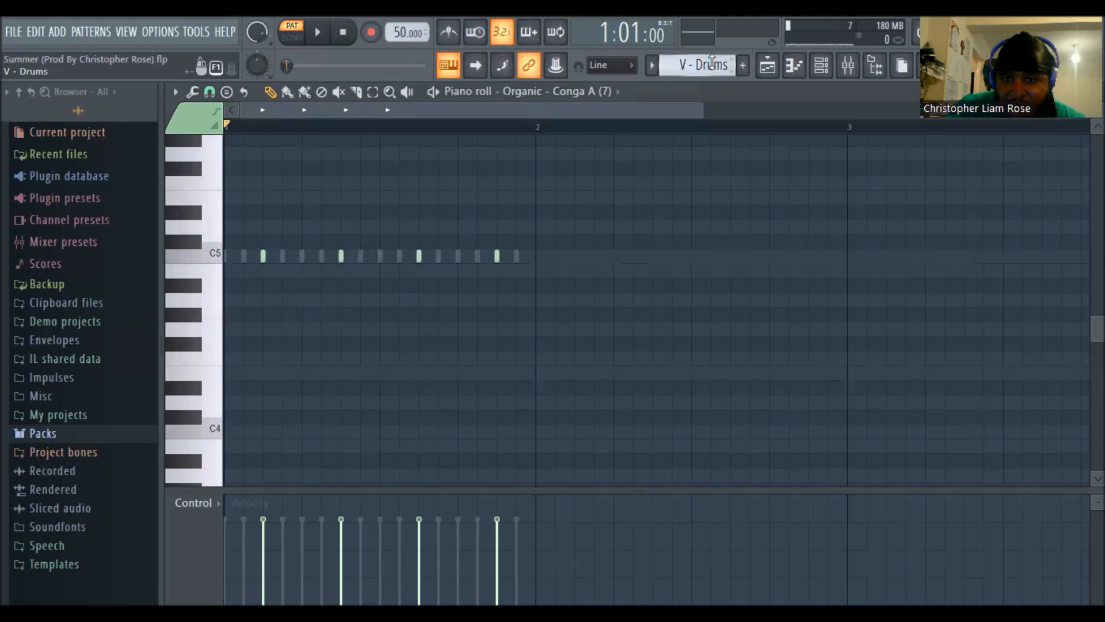
pyautogui.click(767, 65)
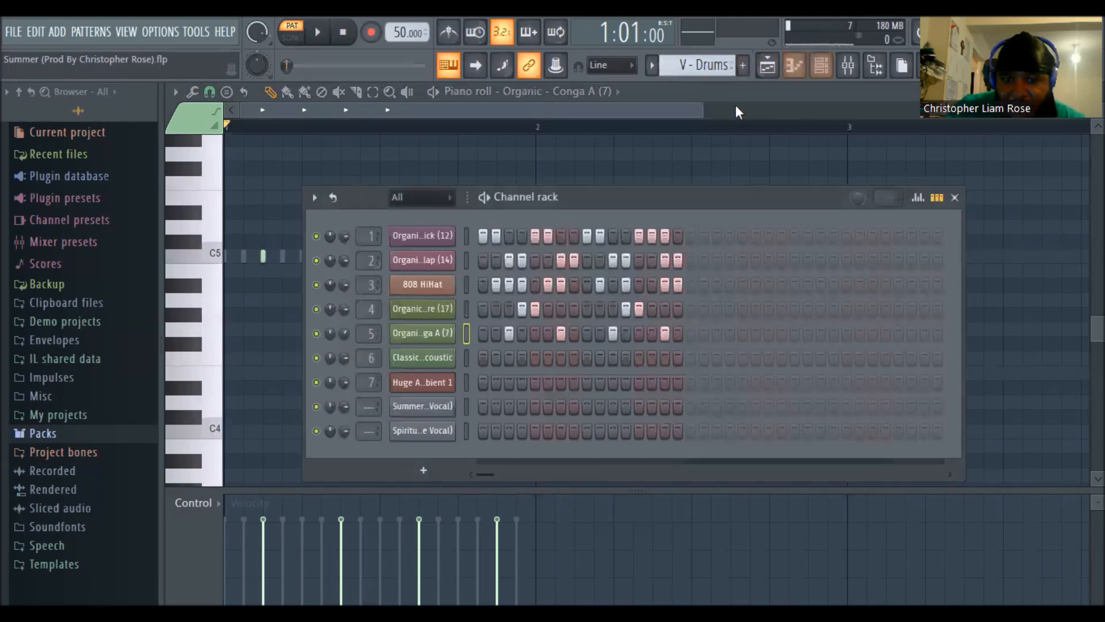
pyautogui.moveTo(504, 260); pyautogui.dragTo(698, 276)
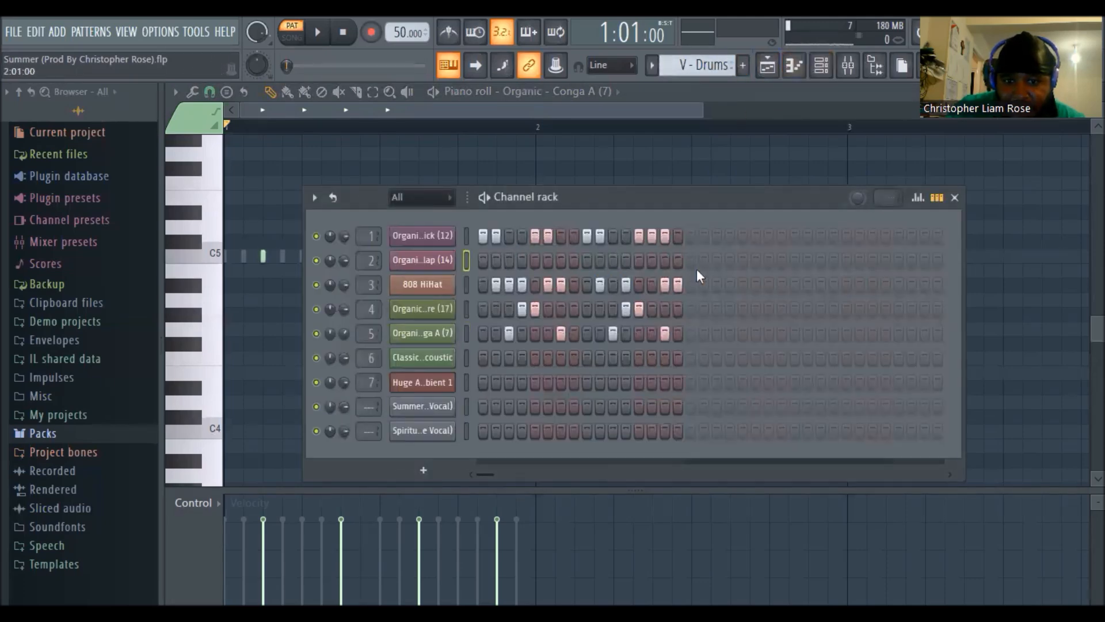
pyautogui.moveTo(530, 288)
pyautogui.mouseDown()
pyautogui.moveTo(510, 284)
pyautogui.moveTo(552, 305)
pyautogui.moveTo(675, 321)
pyautogui.mouseUp()
pyautogui.moveTo(485, 336); pyautogui.dragTo(703, 346)
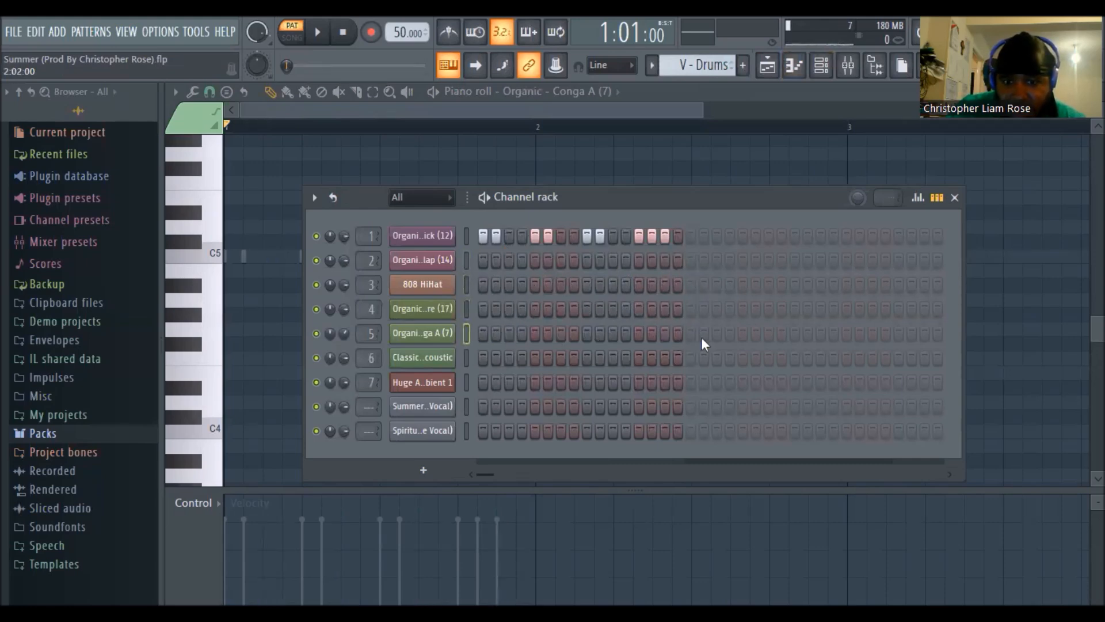
pyautogui.click(821, 65)
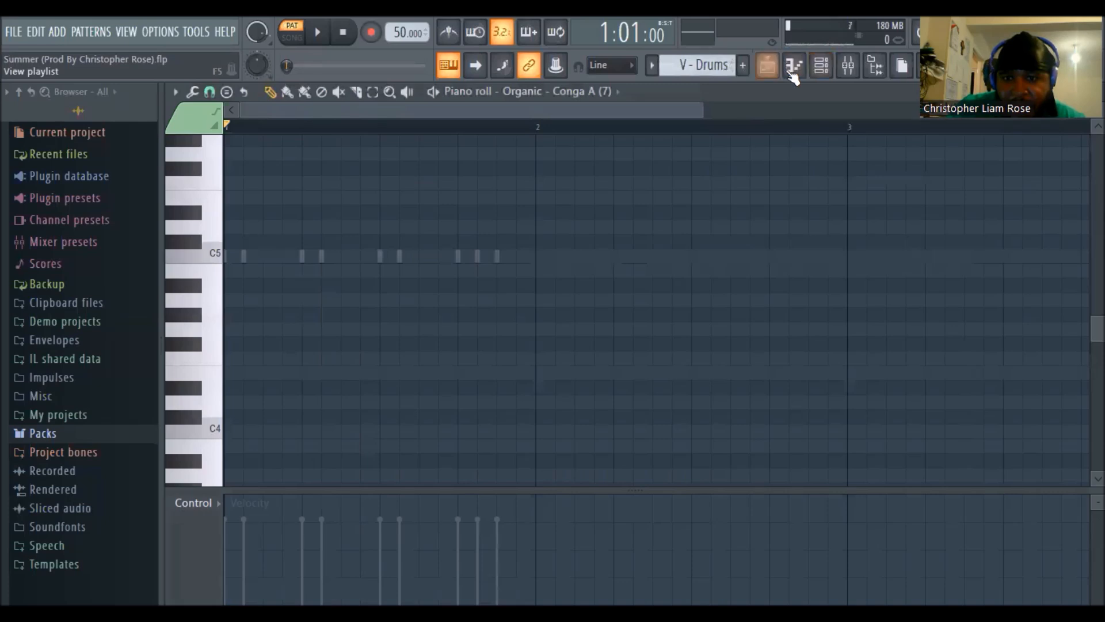
pyautogui.click(822, 65)
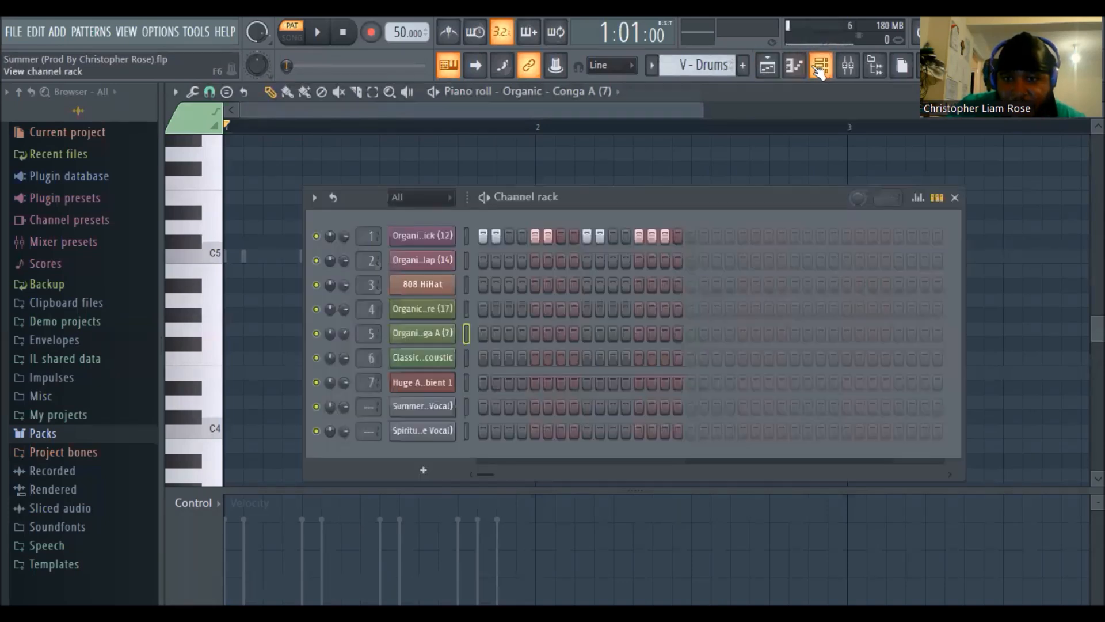
# Return to the Playlist and rename the V - Drums pattern as V - KICK.
pyautogui.click(767, 65)
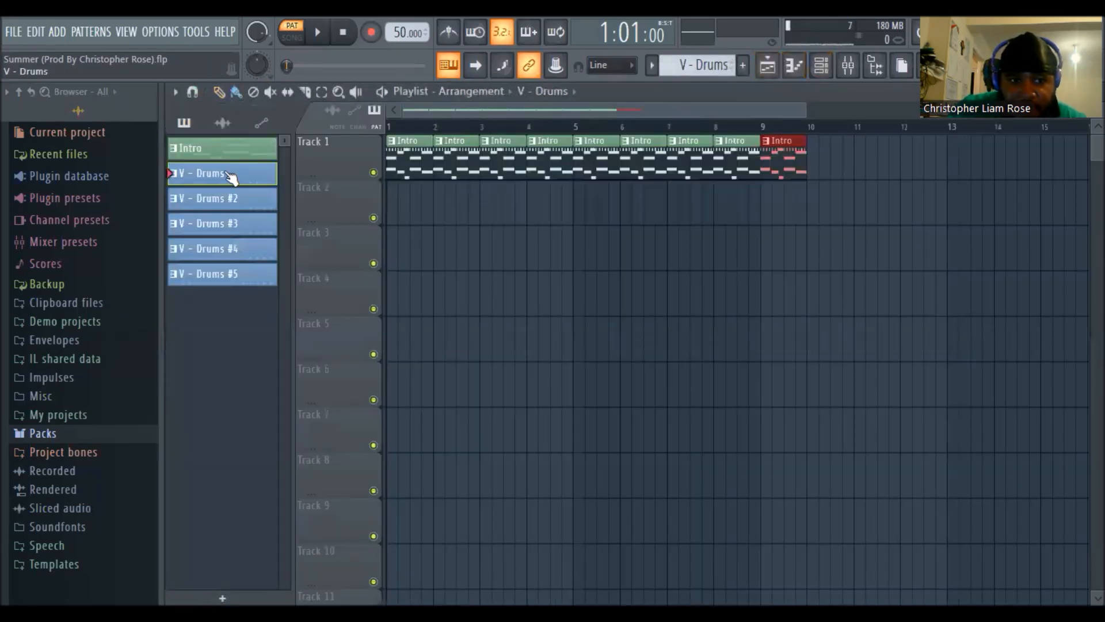
pyautogui.rightClick(229, 174)
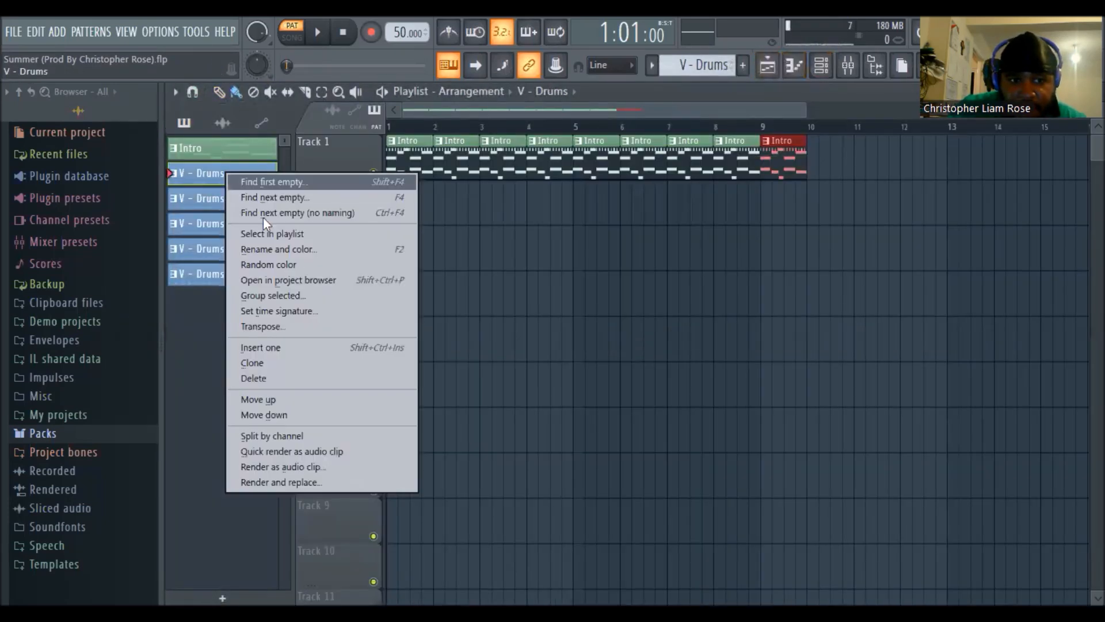
pyautogui.click(284, 248)
pyautogui.write('K')
pyautogui.press('BackSpace')
pyautogui.write('V - LK')
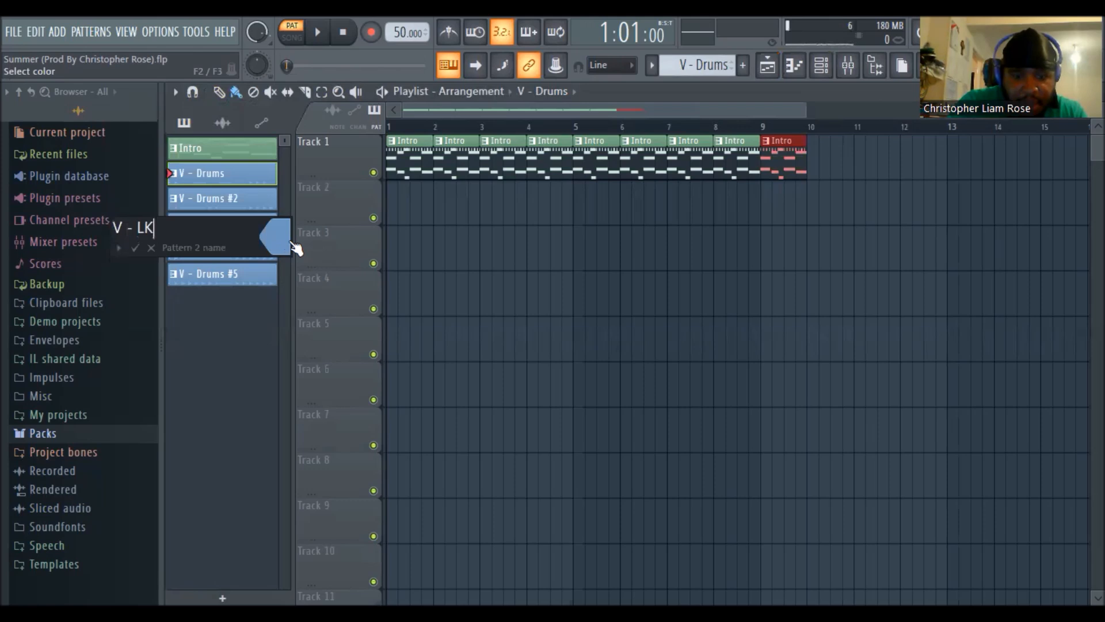
pyautogui.press('BackSpace')
pyautogui.press('BackSpace')
pyautogui.write('KCCLK')
pyautogui.press('BackSpace')
pyautogui.press('BackSpace')
pyautogui.press('BackSpace')
pyautogui.press('BackSpace')
pyautogui.write('ICK')
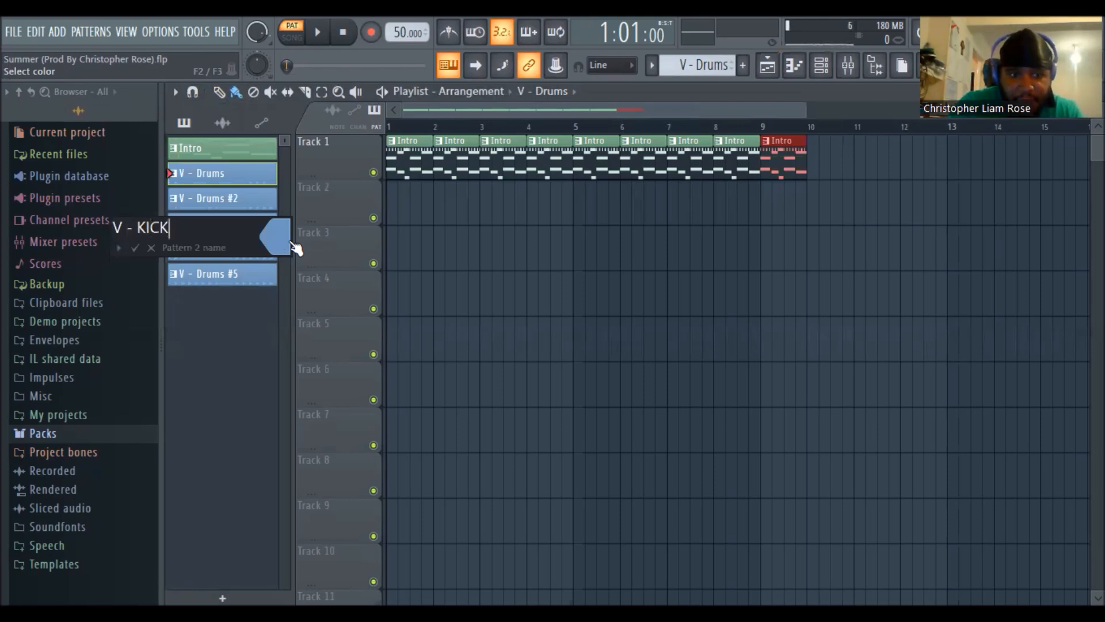
pyautogui.press('Return')
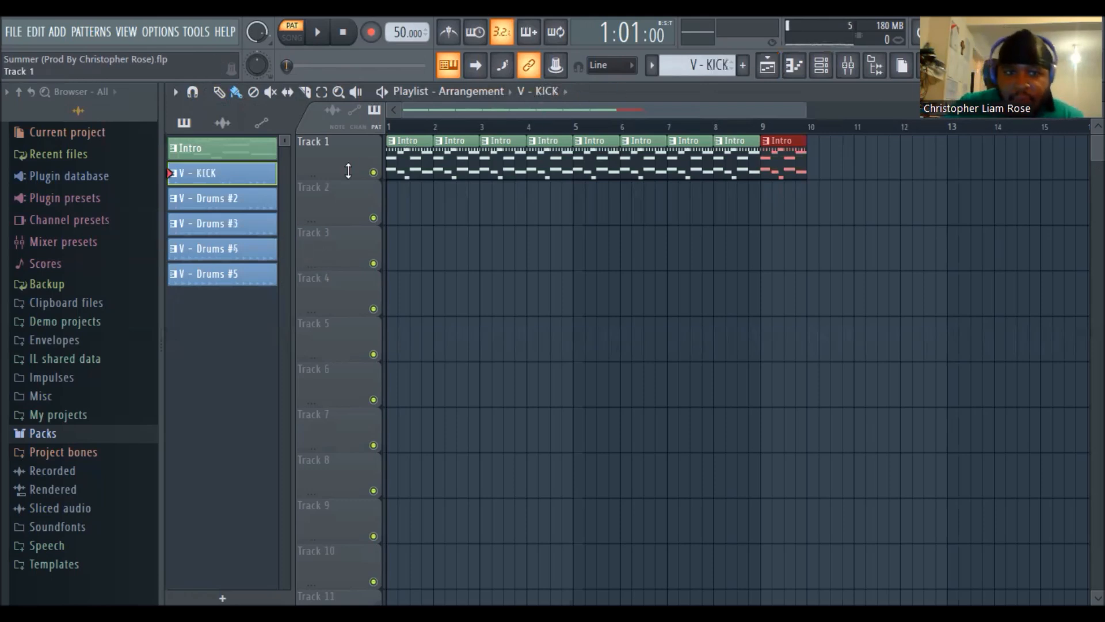
# Rename the V - Drums #2 pattern as V - CLAP.
pyautogui.click(238, 201)
pyautogui.rightClick(229, 198)
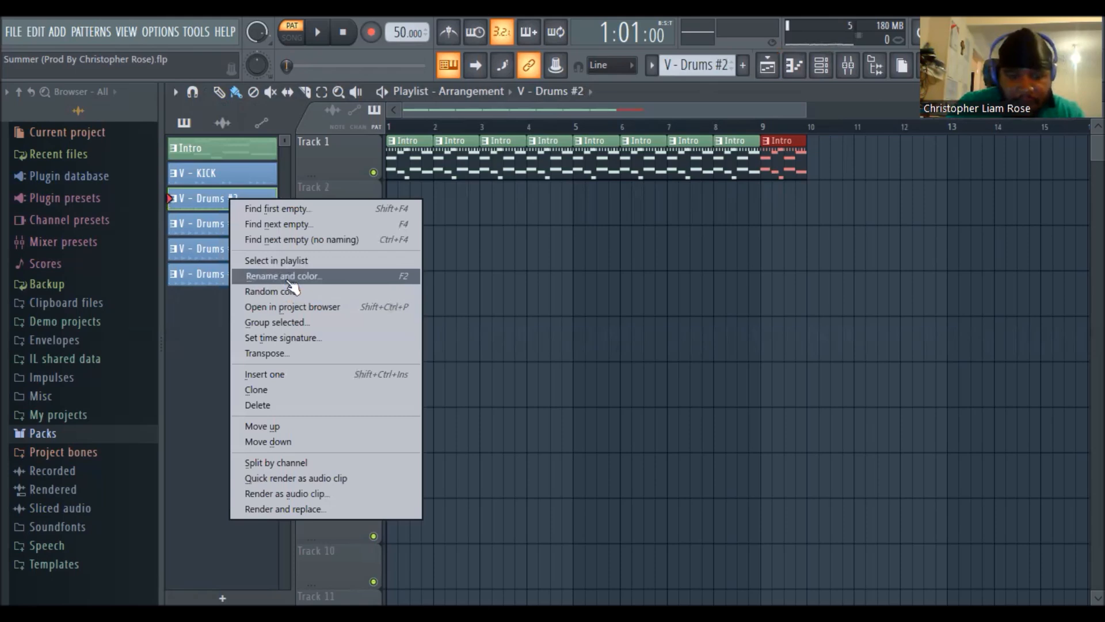
pyautogui.click(286, 279)
pyautogui.write('V - CLAP')
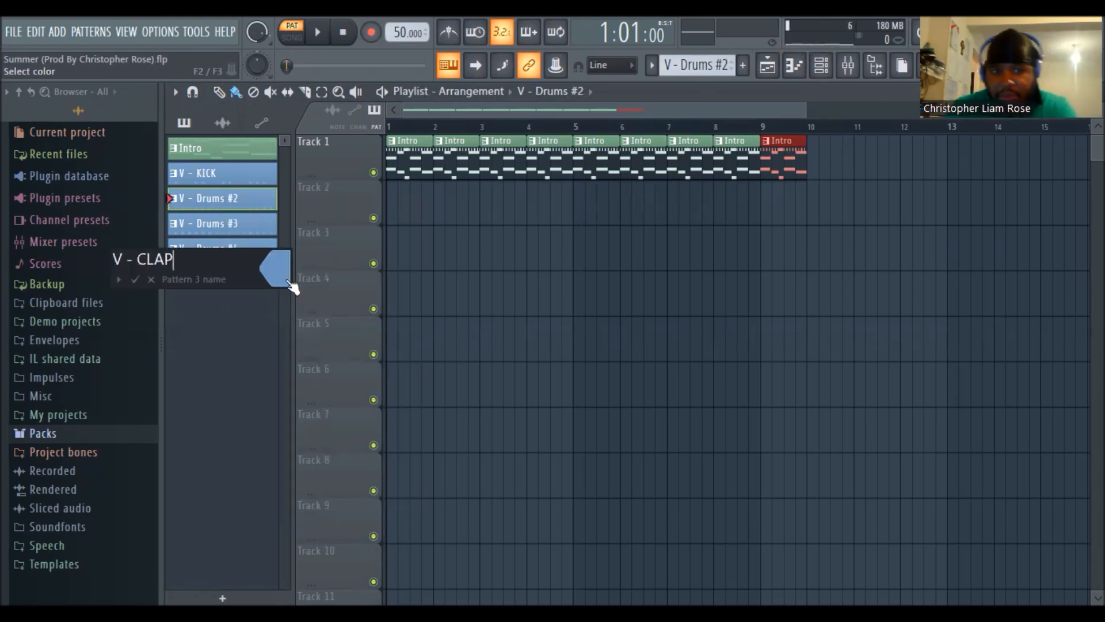
pyautogui.press('Return')
# Clear the kick, 808 HiHat, Organic snare and conga steps from the V - CLAP pattern, keeping only the clap.
pyautogui.click(821, 65)
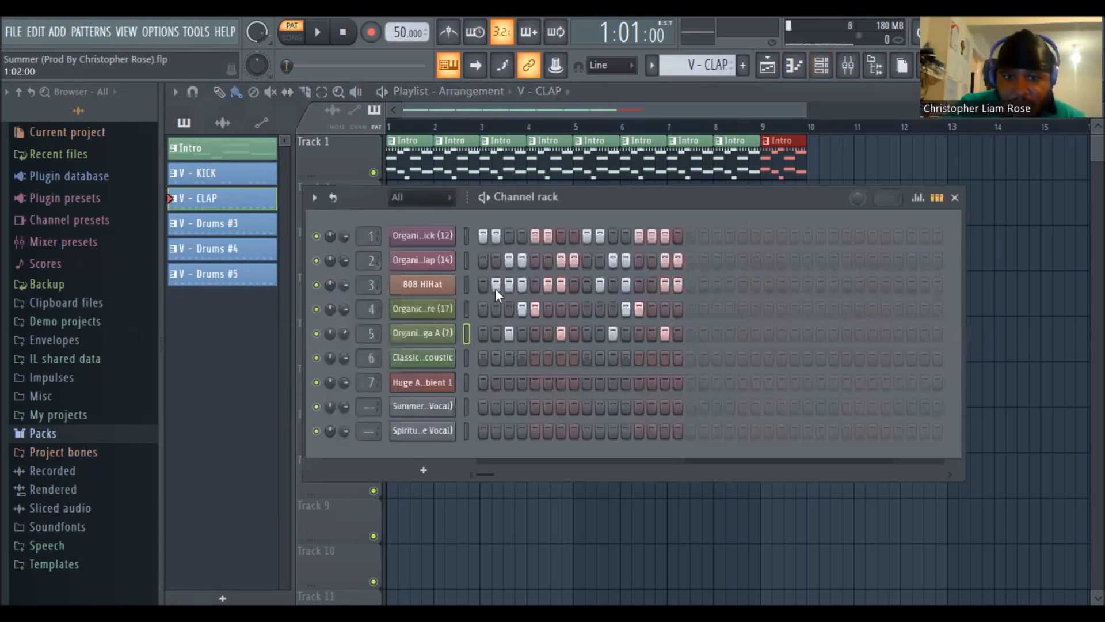
pyautogui.moveTo(495, 288)
pyautogui.mouseDown()
pyautogui.moveTo(652, 279)
pyautogui.moveTo(595, 298)
pyautogui.mouseUp()
pyautogui.moveTo(509, 306); pyautogui.dragTo(581, 332)
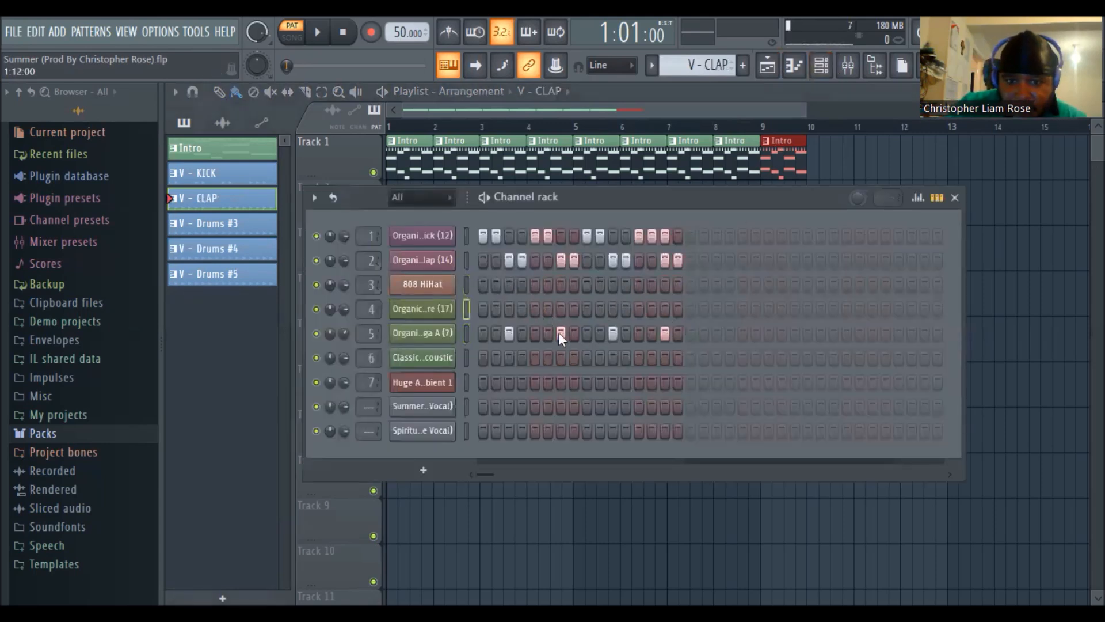
pyautogui.moveTo(505, 335); pyautogui.dragTo(621, 306)
pyautogui.moveTo(491, 237); pyautogui.dragTo(690, 227)
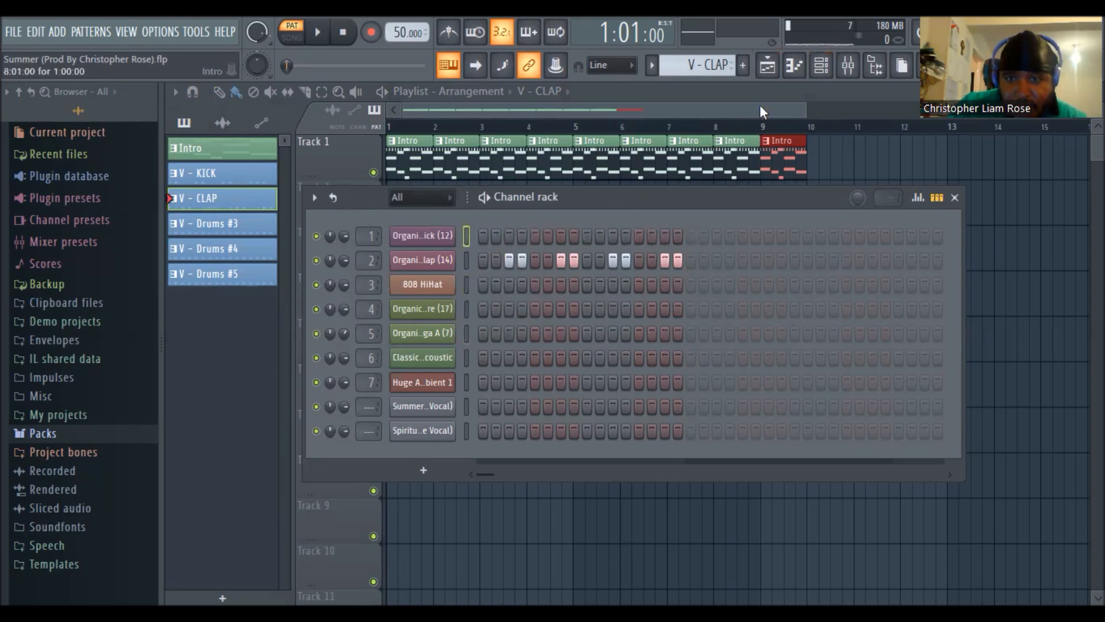
pyautogui.click(821, 65)
# Rename the V - Drums #3 pattern as V - SNARE.
pyautogui.rightClick(254, 229)
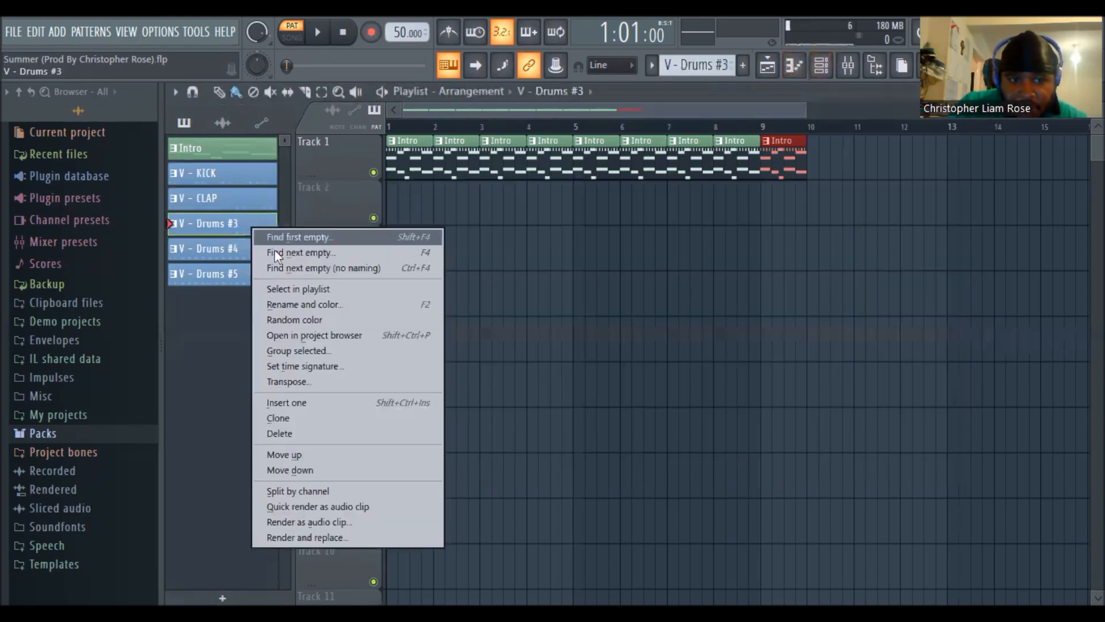
pyautogui.click(293, 311)
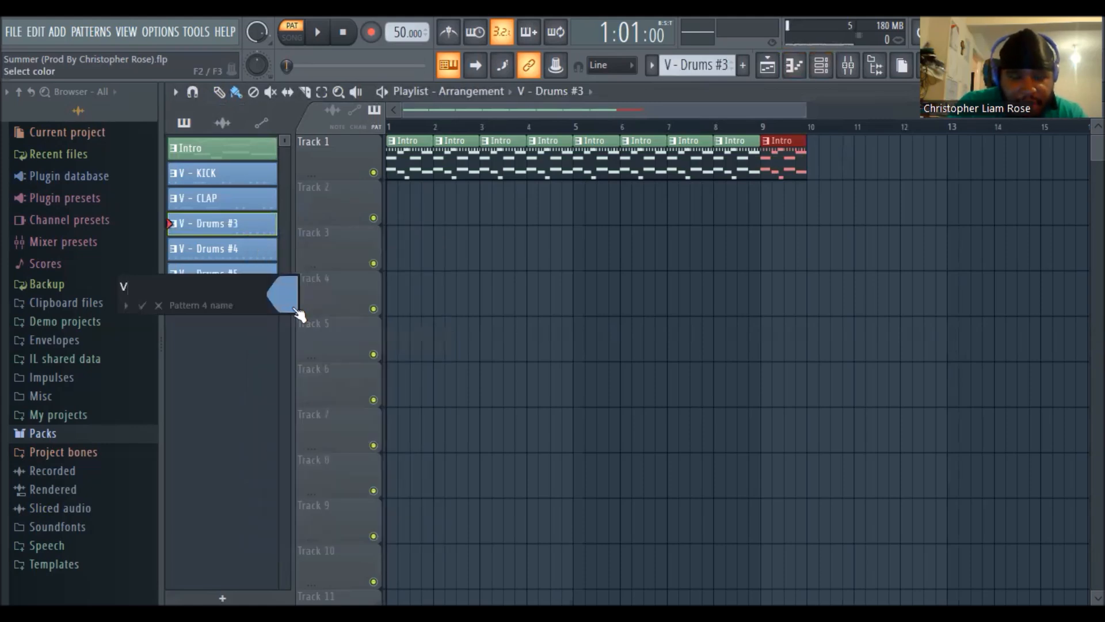
pyautogui.press('BackSpace')
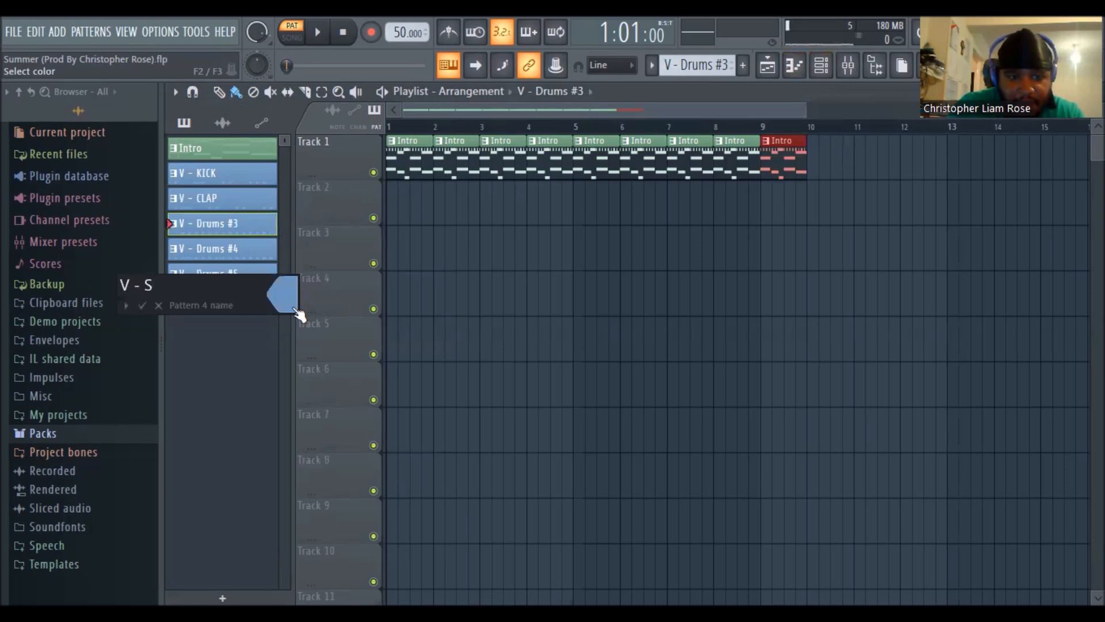
pyautogui.write('V - Snare')
pyautogui.press('BackSpace')
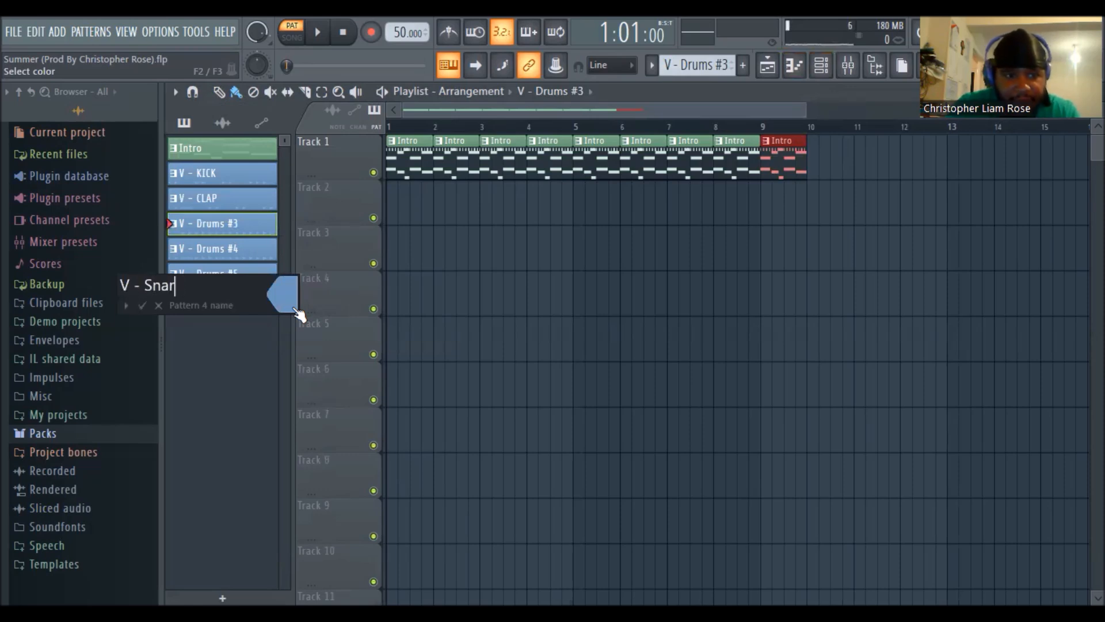
pyautogui.press('BackSpace')
pyautogui.press('BackSpace')
pyautogui.press('BackSpace')
pyautogui.write('SNA')
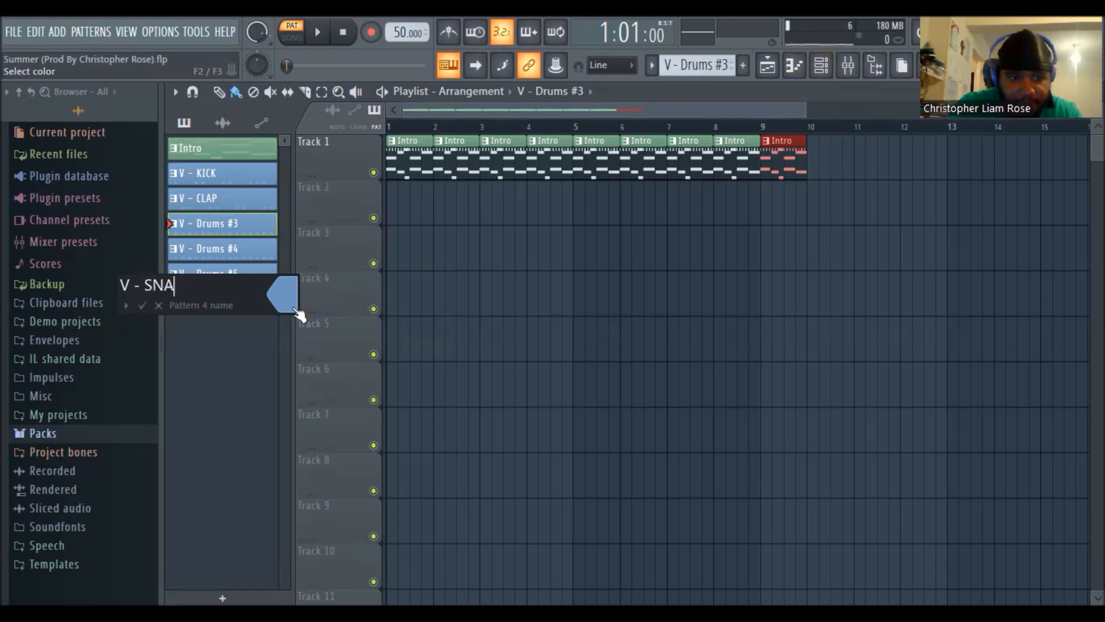
pyautogui.write('RE')
pyautogui.press('Return')
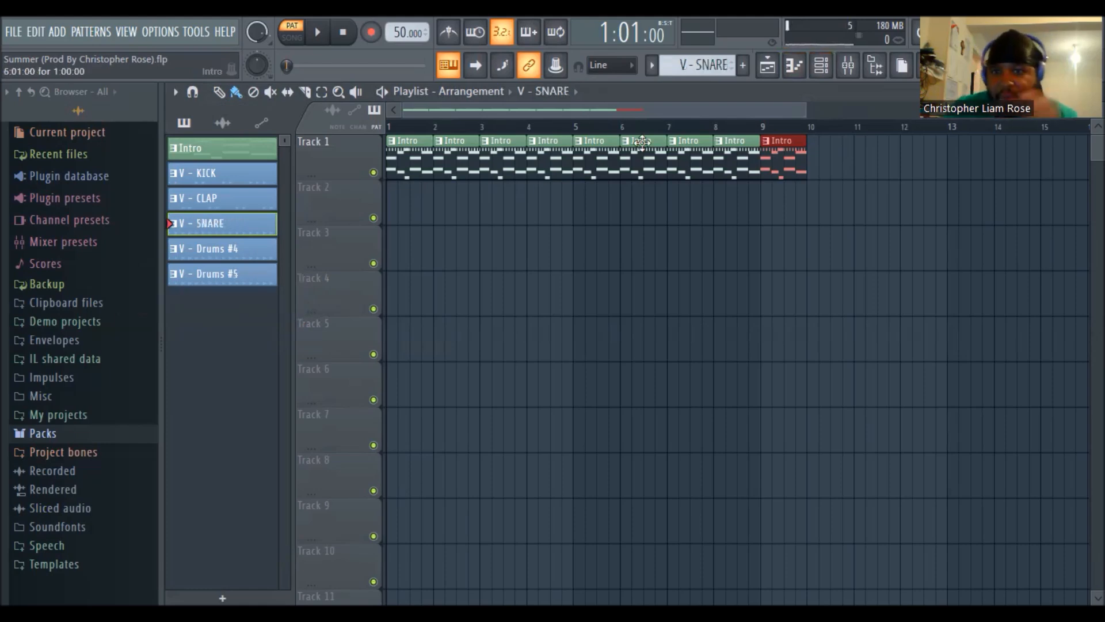
# Clear the kick, clap, 808 HiHat and conga steps from the V - SNARE pattern, keeping only the snare.
pyautogui.click(820, 66)
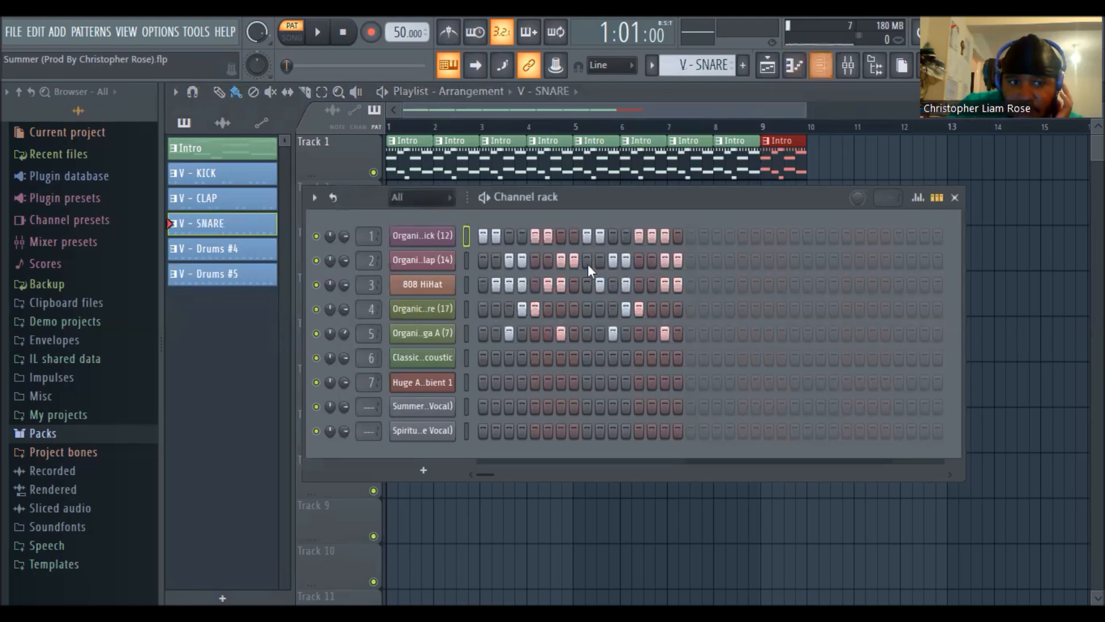
pyautogui.moveTo(483, 235); pyautogui.dragTo(732, 261)
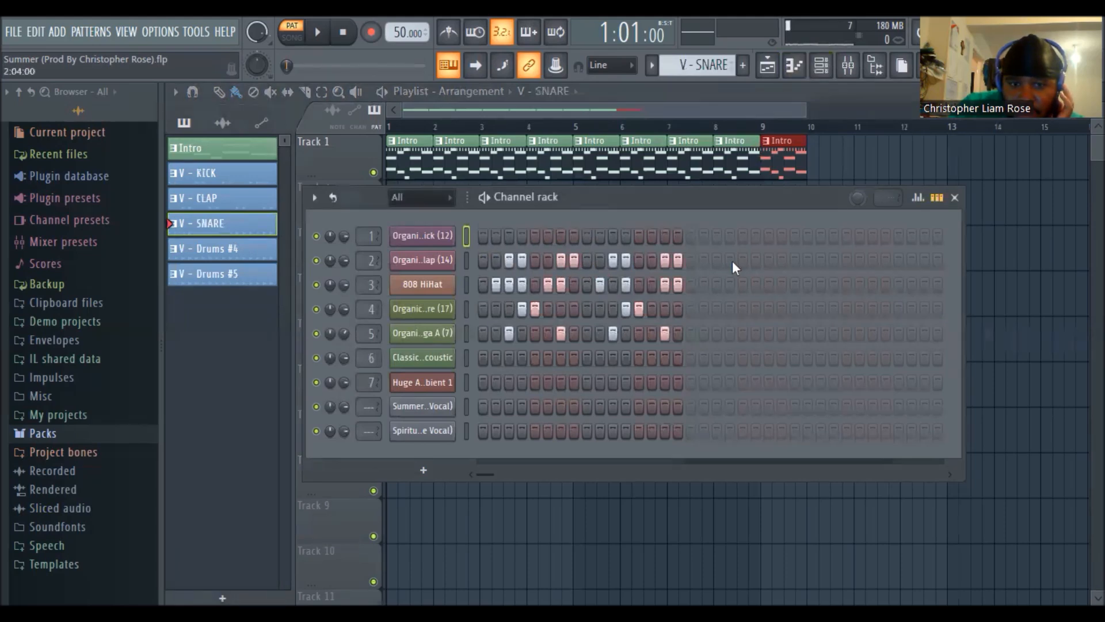
pyautogui.moveTo(510, 260); pyautogui.dragTo(742, 260)
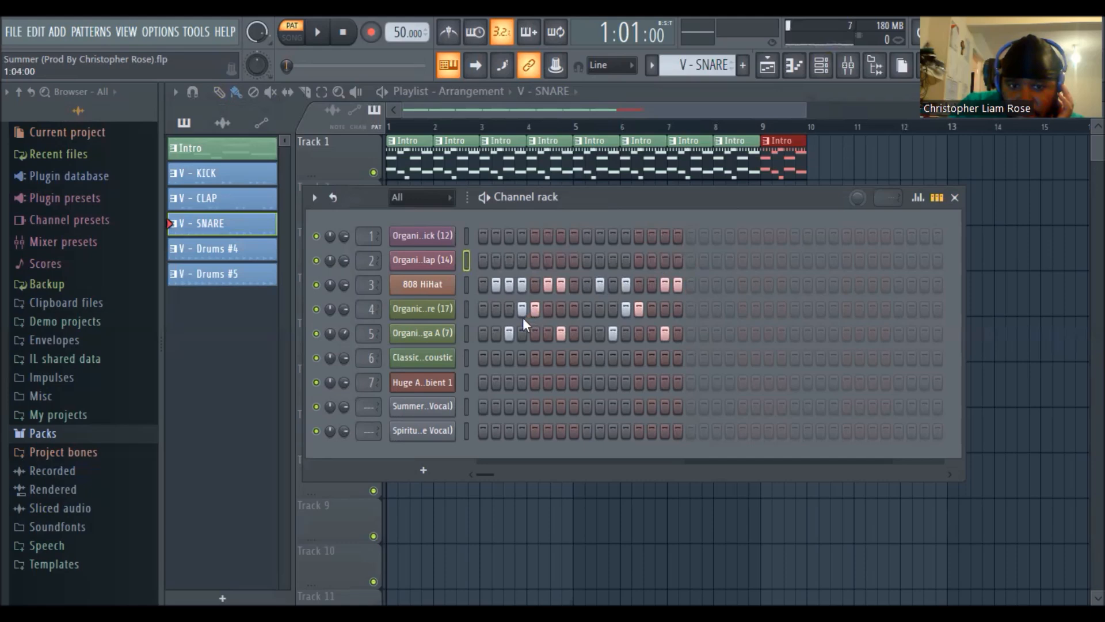
pyautogui.moveTo(490, 285); pyautogui.dragTo(679, 284)
pyautogui.moveTo(507, 333); pyautogui.dragTo(758, 341)
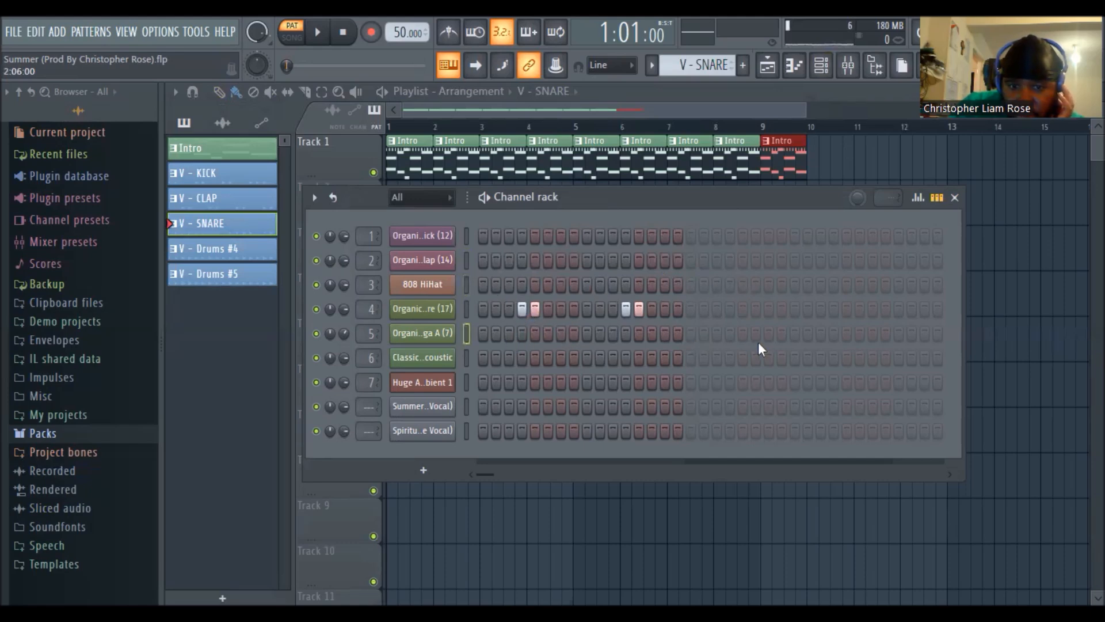
pyautogui.click(821, 65)
# Rename the V - Drums #4 pattern as V - HIHAT.
pyautogui.rightClick(242, 254)
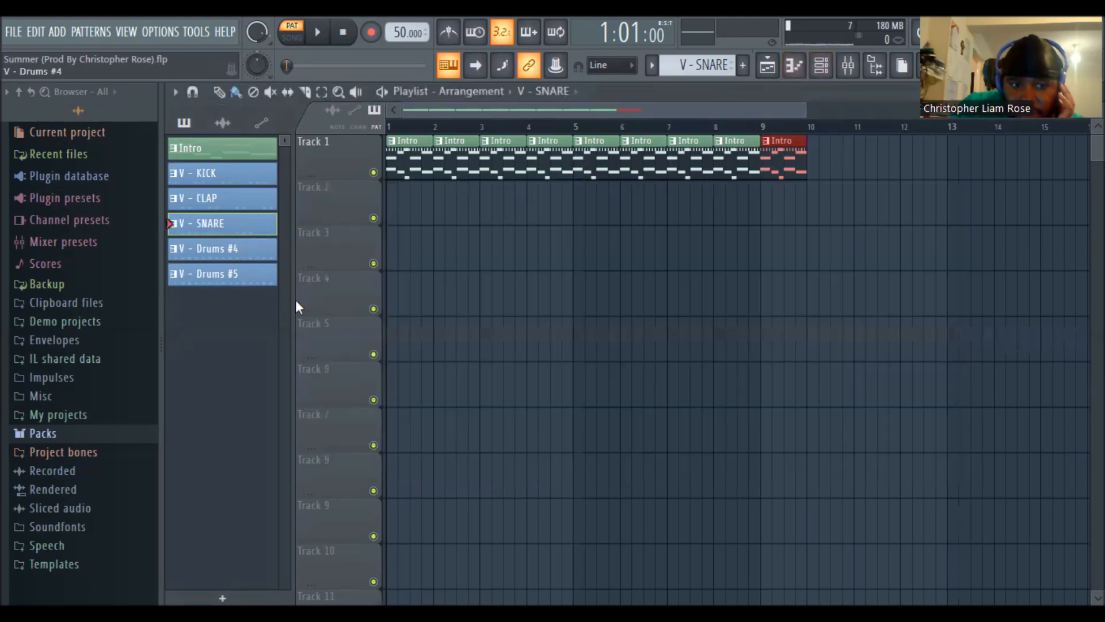
pyautogui.click(301, 330)
pyautogui.write('V - HIHAT')
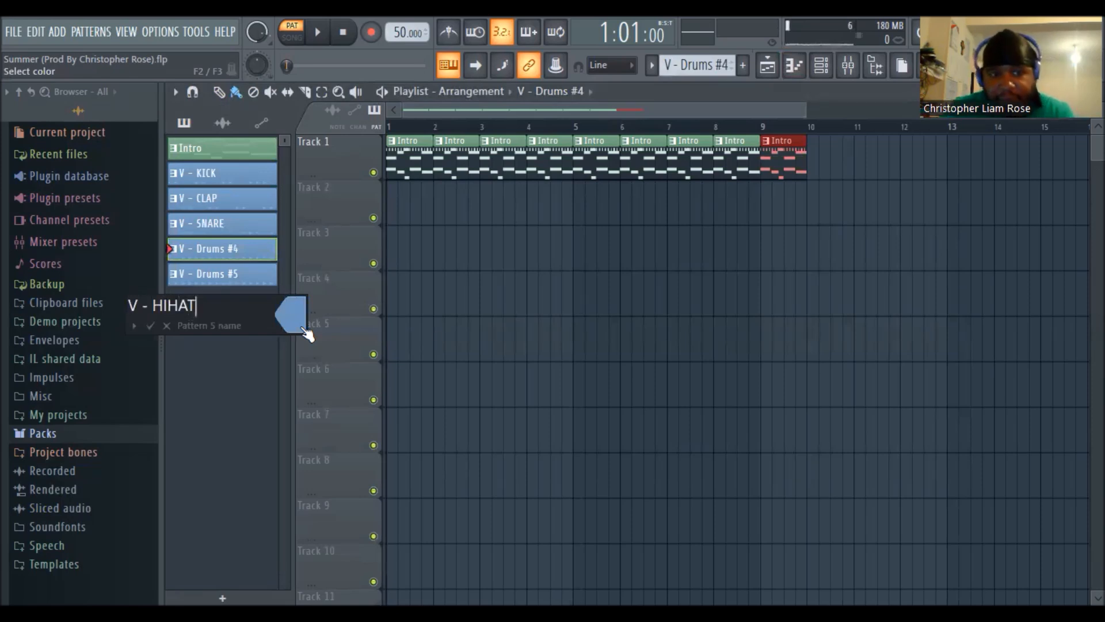
pyautogui.press('Return')
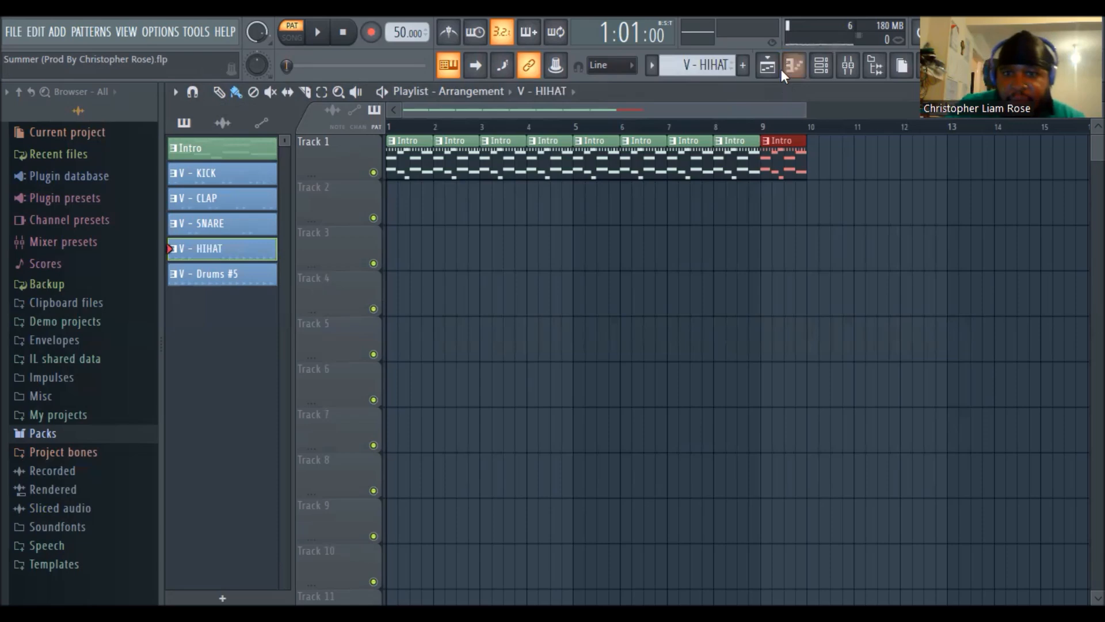
# Clear the kick, clap, Organic snare and conga steps from the V - HIHAT pattern, keeping only the hi-hat.
pyautogui.click(822, 65)
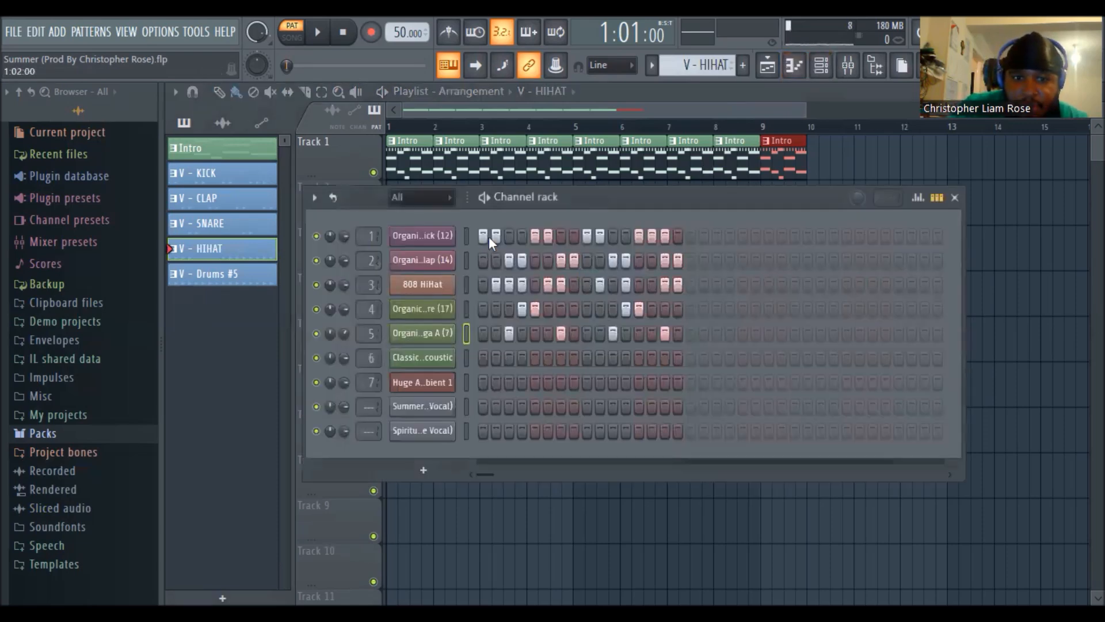
pyautogui.moveTo(488, 237); pyautogui.dragTo(677, 226)
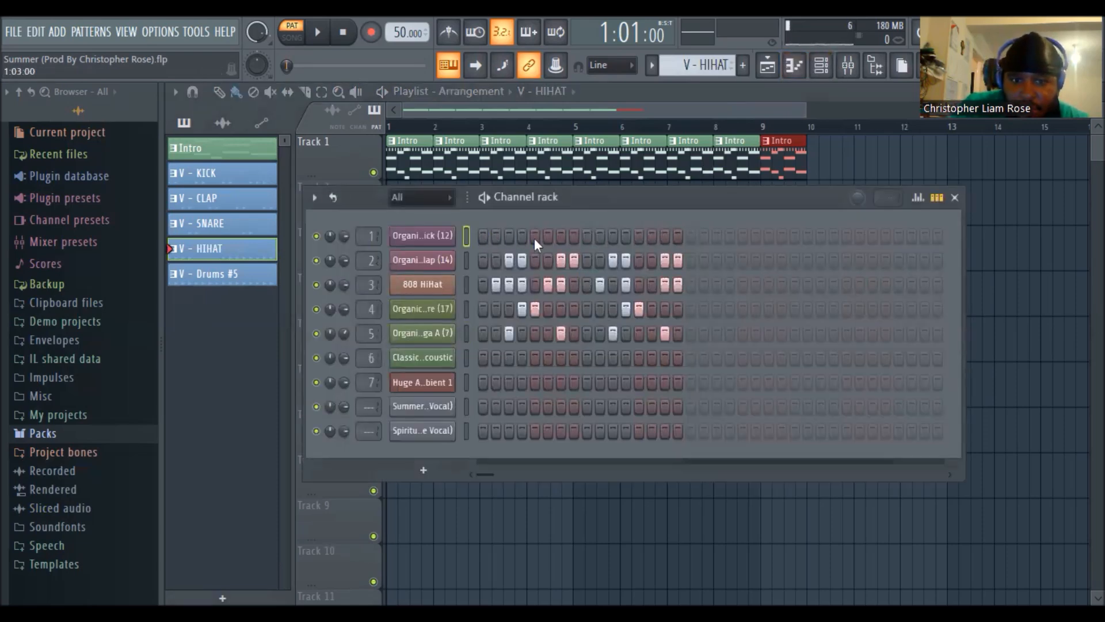
pyautogui.moveTo(515, 251); pyautogui.dragTo(726, 257)
pyautogui.moveTo(485, 309); pyautogui.dragTo(672, 308)
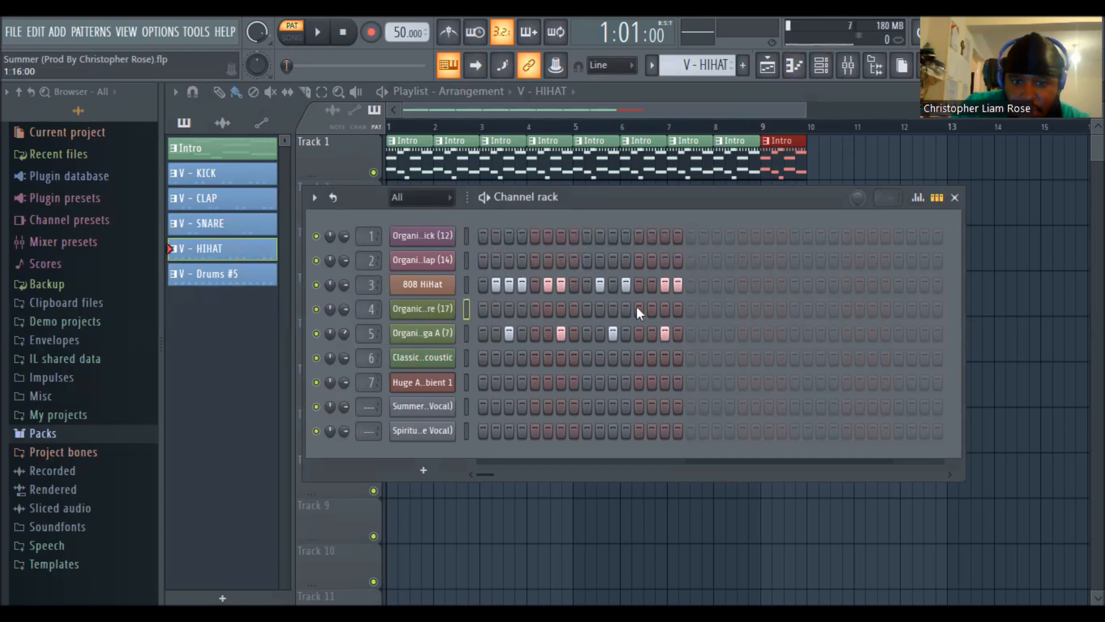
pyautogui.moveTo(511, 331); pyautogui.dragTo(665, 319)
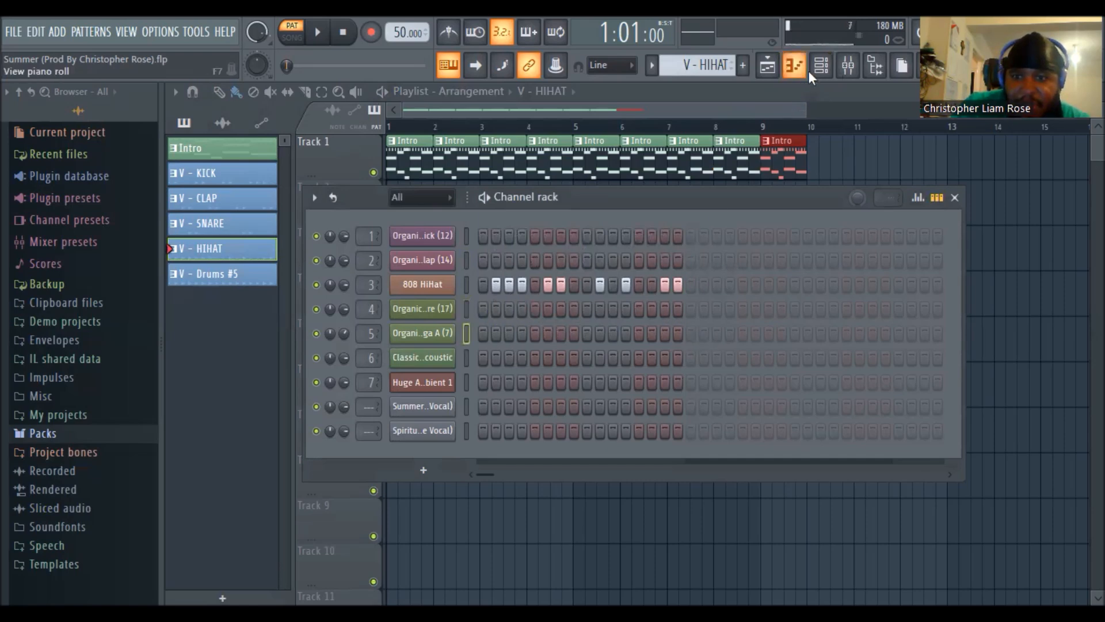
# Rename the V - Drums #5 pattern as V - Conga.
pyautogui.rightClick(225, 274)
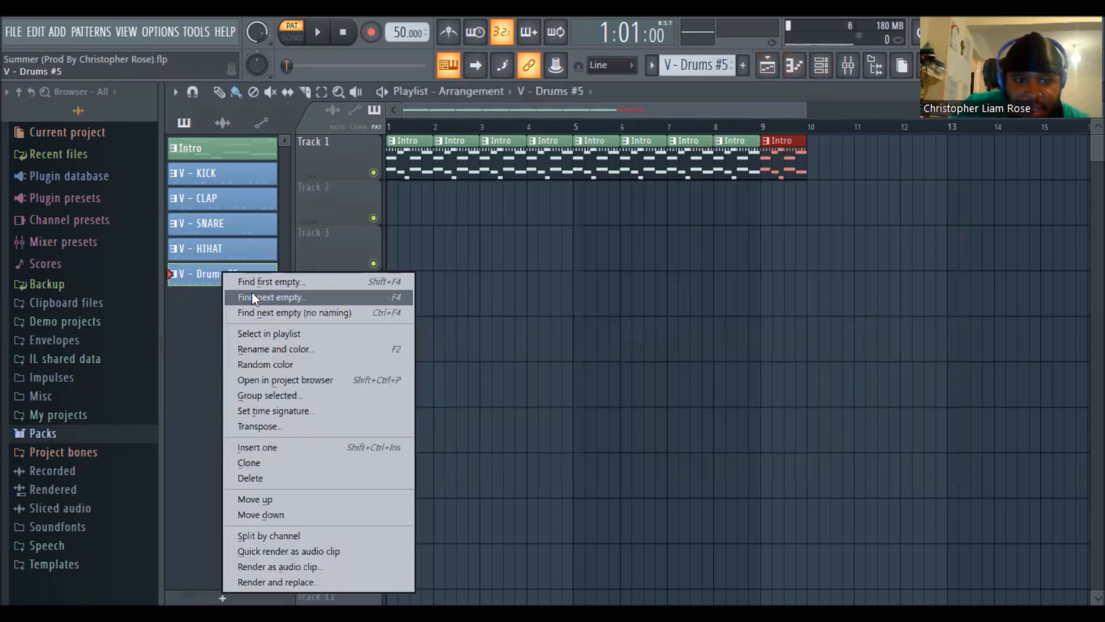
pyautogui.click(271, 348)
pyautogui.write('V - Conga')
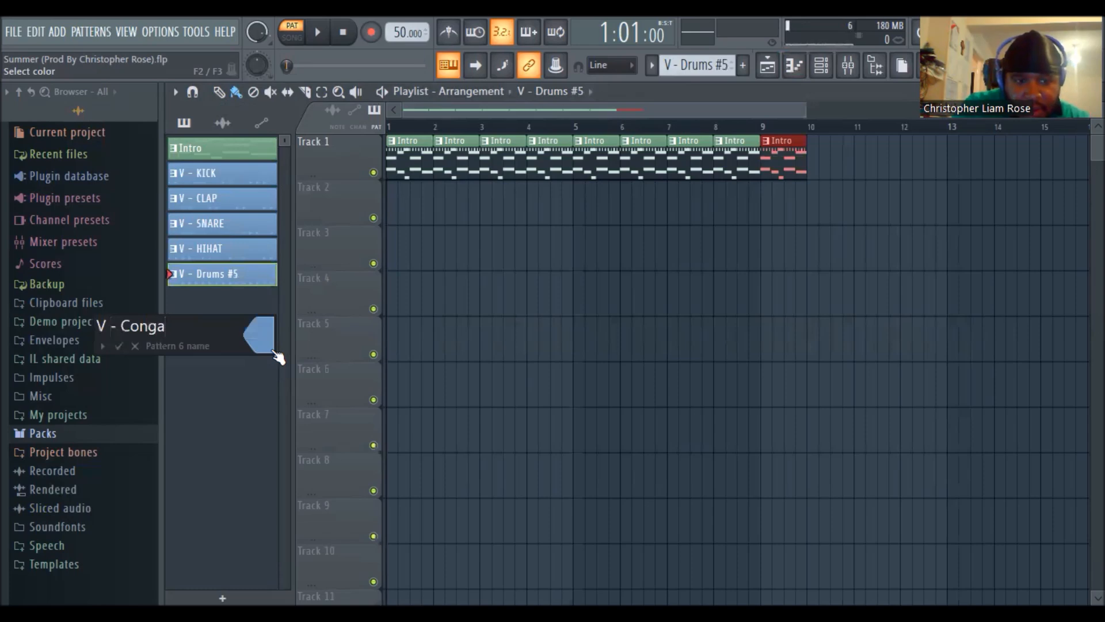
pyautogui.press('Return')
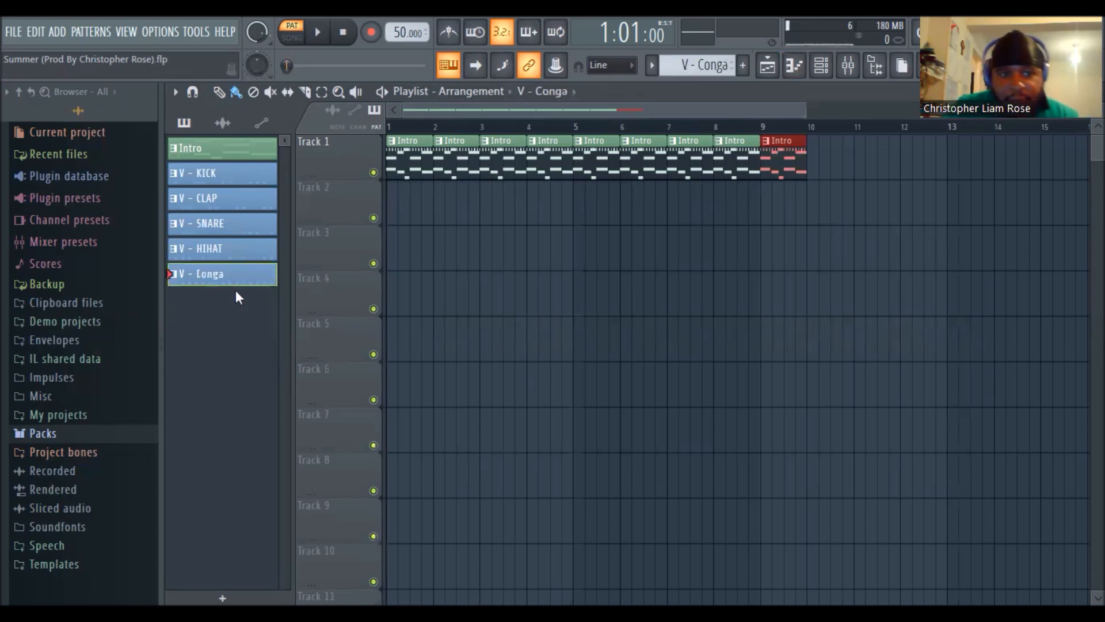
# Rename the last drum pattern in capitals as V - CONGA.
pyautogui.rightClick(232, 276)
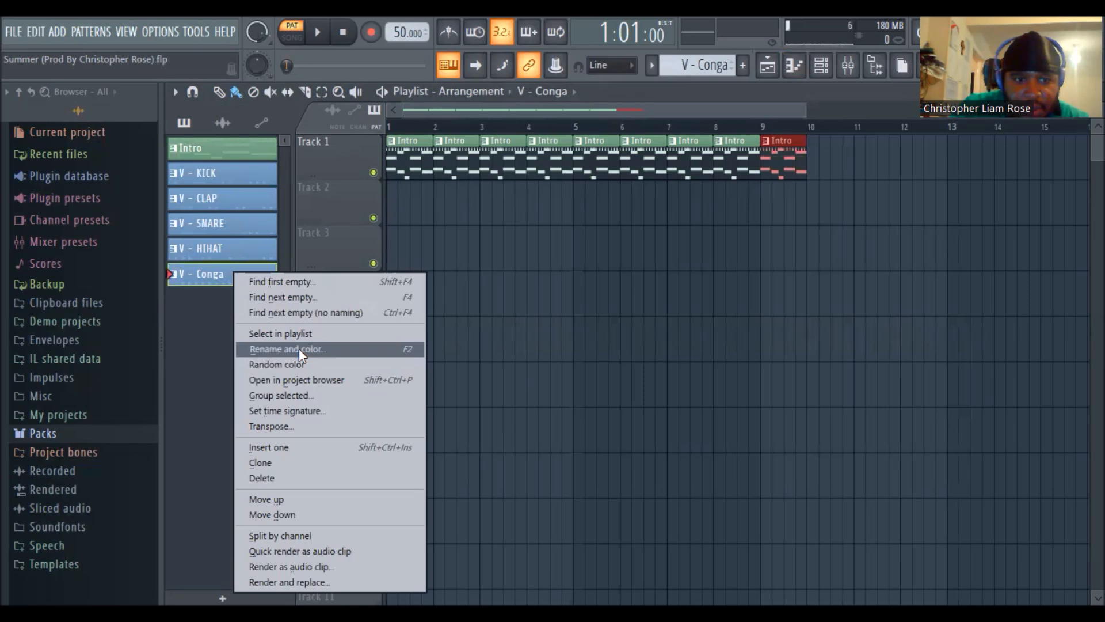
pyautogui.click(269, 351)
pyautogui.write('V')
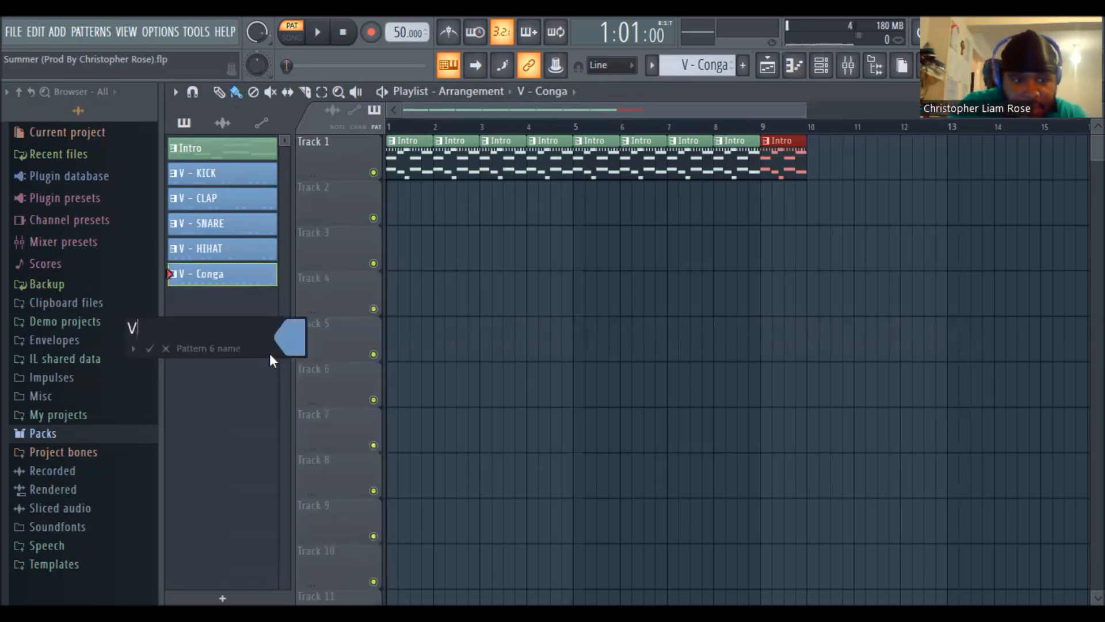
pyautogui.write(' - CO')
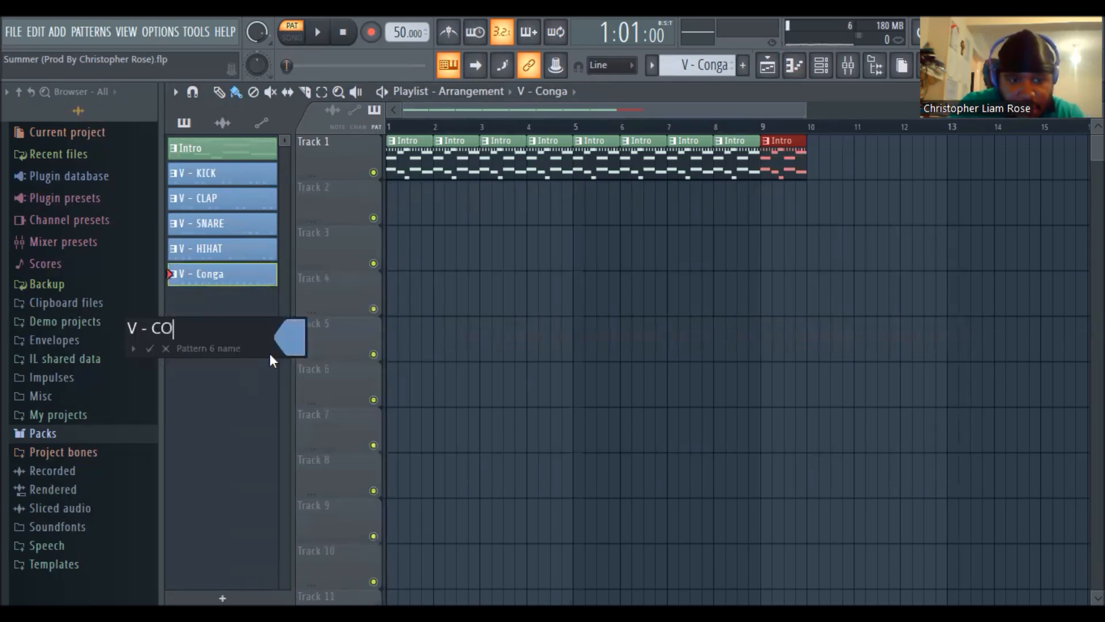
pyautogui.write('NGA')
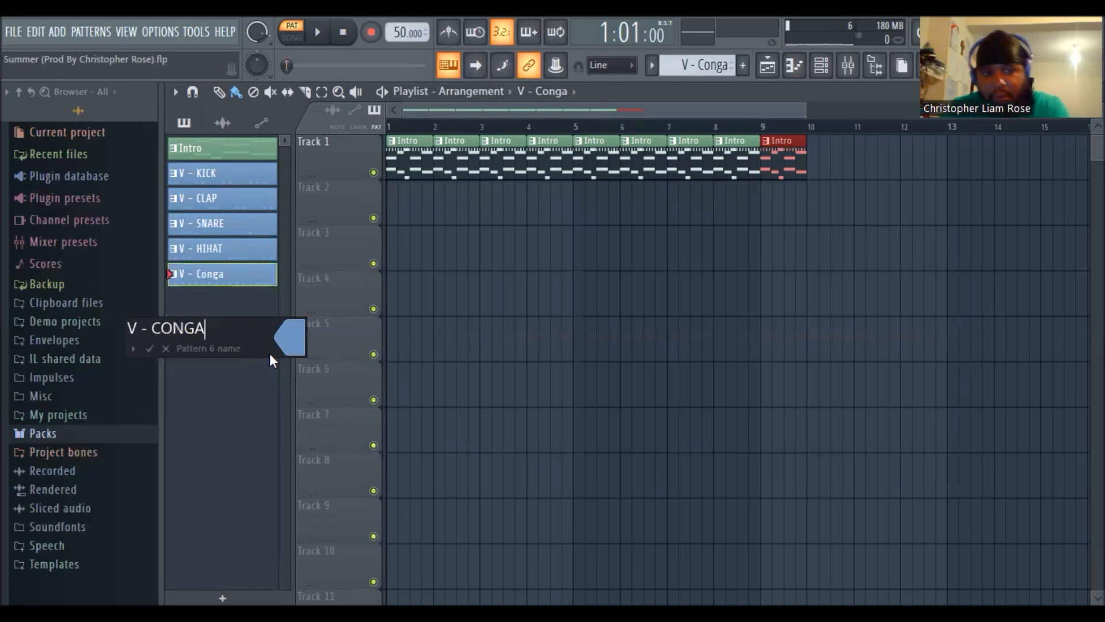
pyautogui.press('Return')
# Clear the kick, clap, 808 HiHat and Organic snare steps from the V - CONGA pattern, keeping only the conga.
pyautogui.click(821, 65)
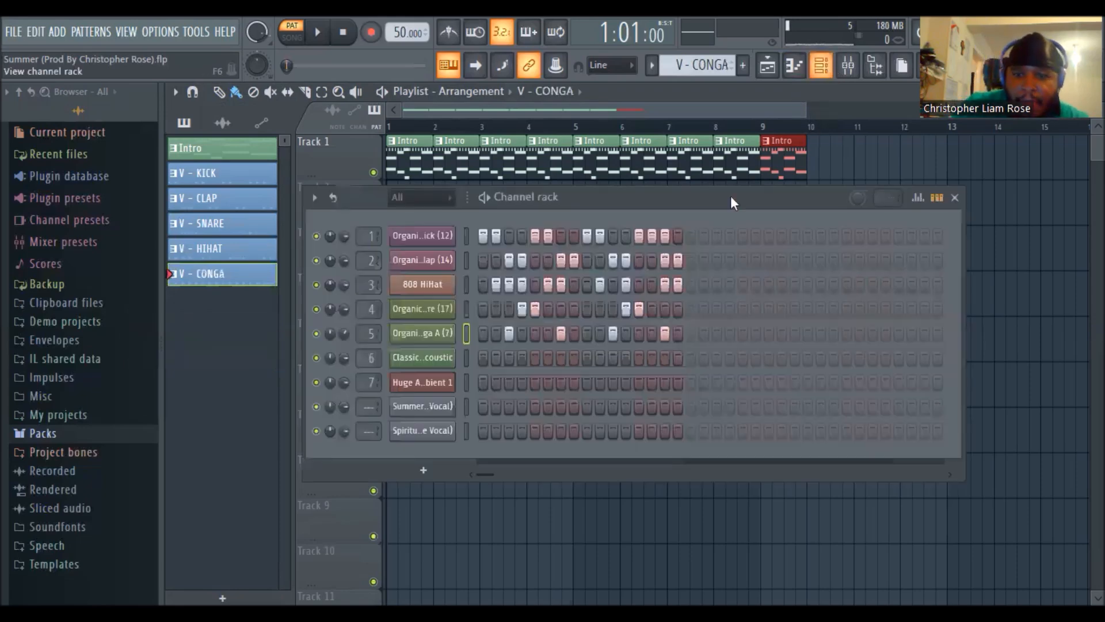
pyautogui.moveTo(485, 236); pyautogui.dragTo(673, 241)
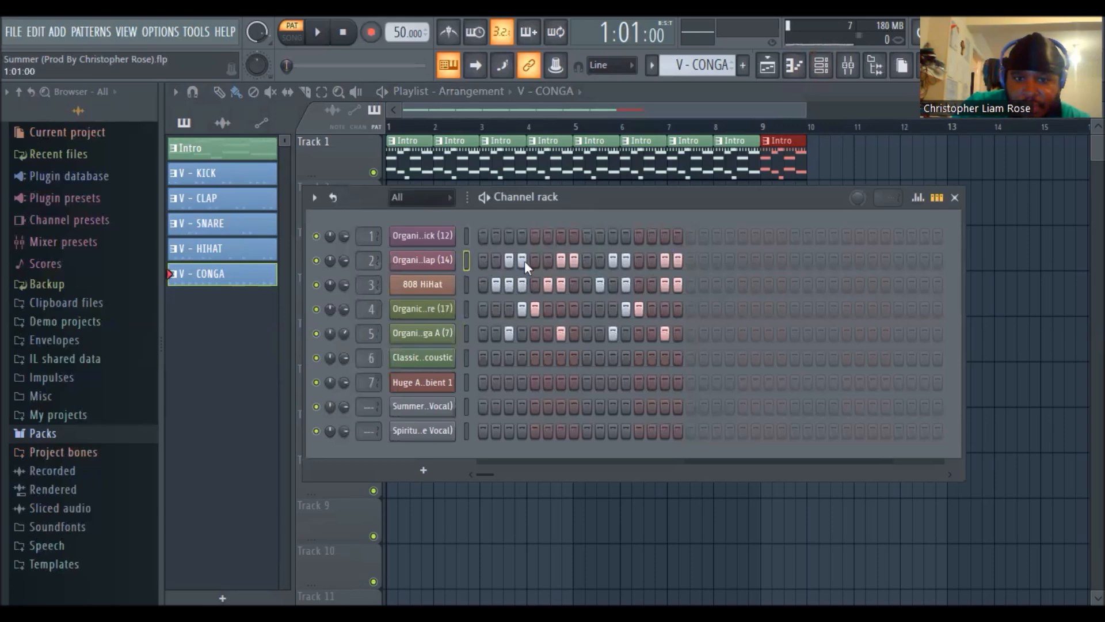
pyautogui.moveTo(485, 261); pyautogui.dragTo(677, 263)
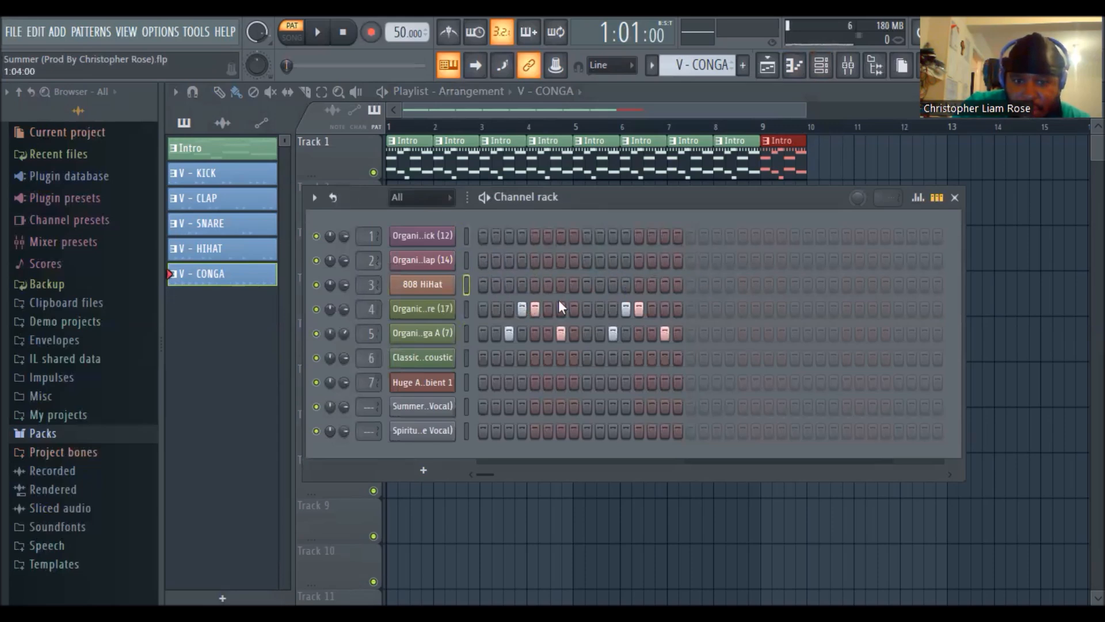
pyautogui.moveTo(522, 310); pyautogui.dragTo(679, 310)
pyautogui.click(820, 65)
# Place the V - KICK pattern on Track 2 at bar 10, right after the Intro, and repeat it three times through bar 13.
pyautogui.click(222, 174)
pyautogui.hscroll(3, 607, 112)
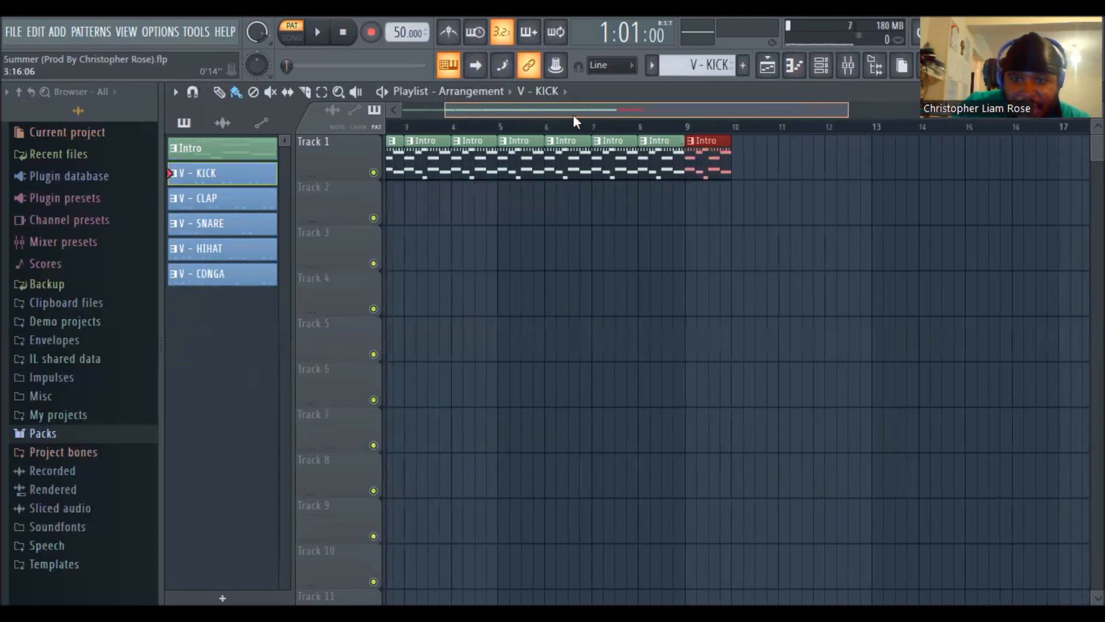
pyautogui.hscroll(-3, 575, 116)
pyautogui.click(809, 202)
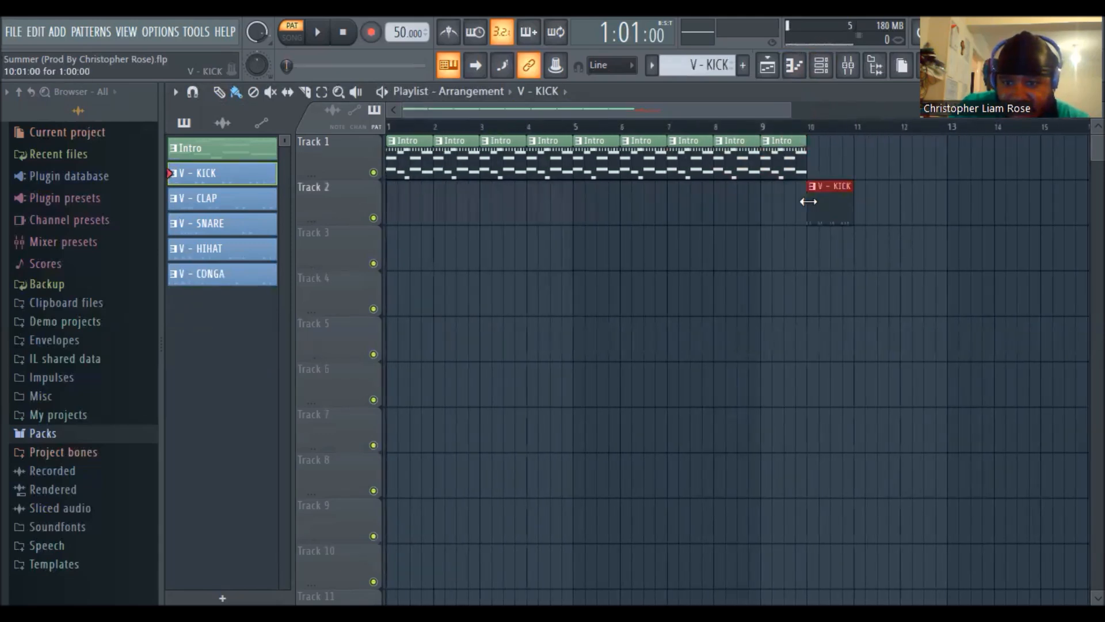
pyautogui.hotkey('ctrl', 'b')
pyautogui.hotkey('ctrl', 'b')
pyautogui.hotkey('ctrl', 'b')
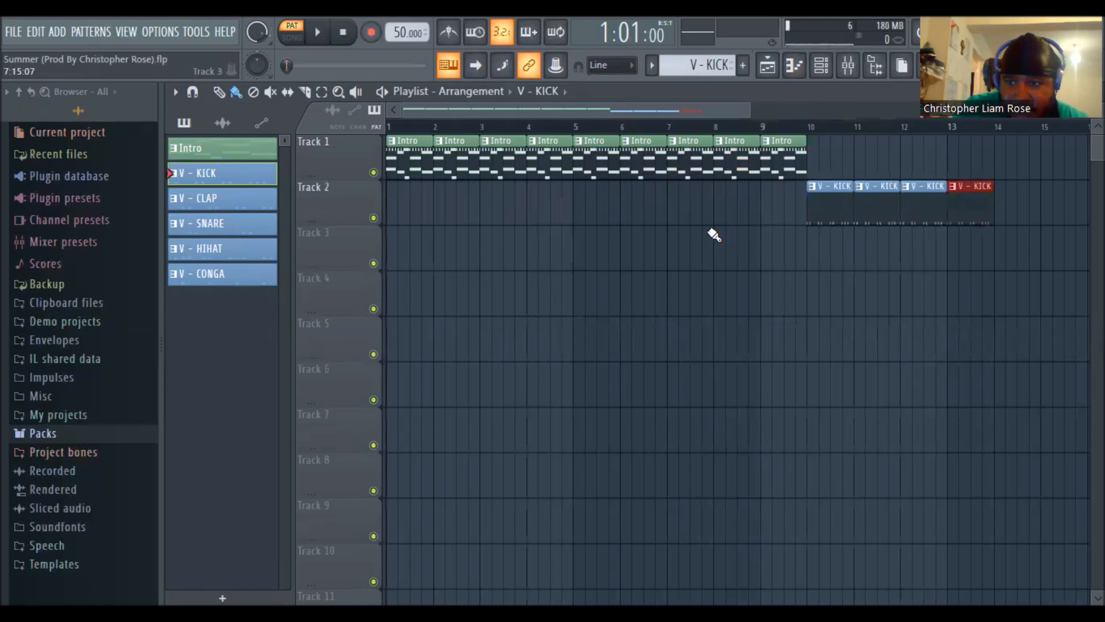
# Repeat the V - KICK clip along Track 2 through bar 39.
pyautogui.hotkey('ctrl', 'b')
pyautogui.hotkey('ctrl', 'b')
pyautogui.hotkey('ctrl', 'b')
pyautogui.hotkey('ctrl', 'b')
pyautogui.hotkey('ctrl', 'b')
pyautogui.hotkey('ctrl', 'b')
pyautogui.hotkey('ctrl', 'b')
pyautogui.hotkey('ctrl', 'b')
pyautogui.hotkey('ctrl', 'b')
pyautogui.hotkey('ctrl', 'b')
pyautogui.hotkey('ctrl', 'b')
pyautogui.hotkey('ctrl', 'b')
pyautogui.hotkey('ctrl', 'b')
pyautogui.hotkey('ctrl', 'b')
pyautogui.hotkey('ctrl', 'b')
pyautogui.hotkey('ctrl', 'b')
pyautogui.hotkey('ctrl', 'b')
pyautogui.hotkey('ctrl', 'b')
pyautogui.hotkey('ctrl', 'b')
pyautogui.hotkey('ctrl', 'b')
pyautogui.hotkey('ctrl', 'b')
pyautogui.hotkey('ctrl', 'b')
pyautogui.hotkey('ctrl', 'b')
pyautogui.hotkey('ctrl', 'b')
pyautogui.hotkey('ctrl', 'b')
pyautogui.hotkey('ctrl', 'b')
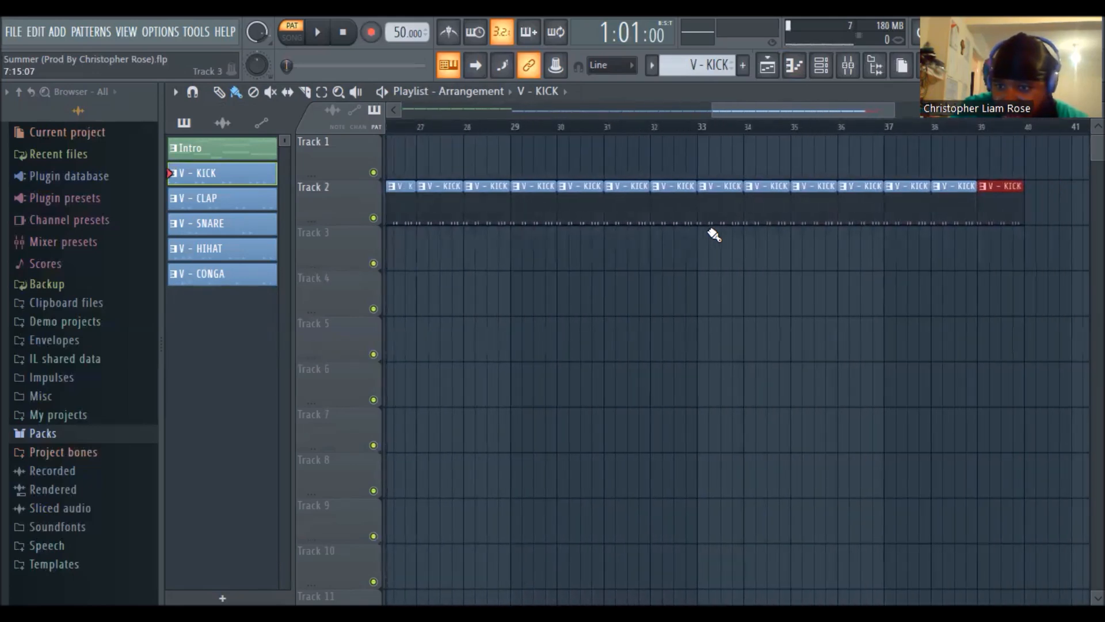
# Place the V - CLAP pattern on Track 3 at bar 10 and repeat it through bar 39, removing the surplus clip.
pyautogui.click(233, 198)
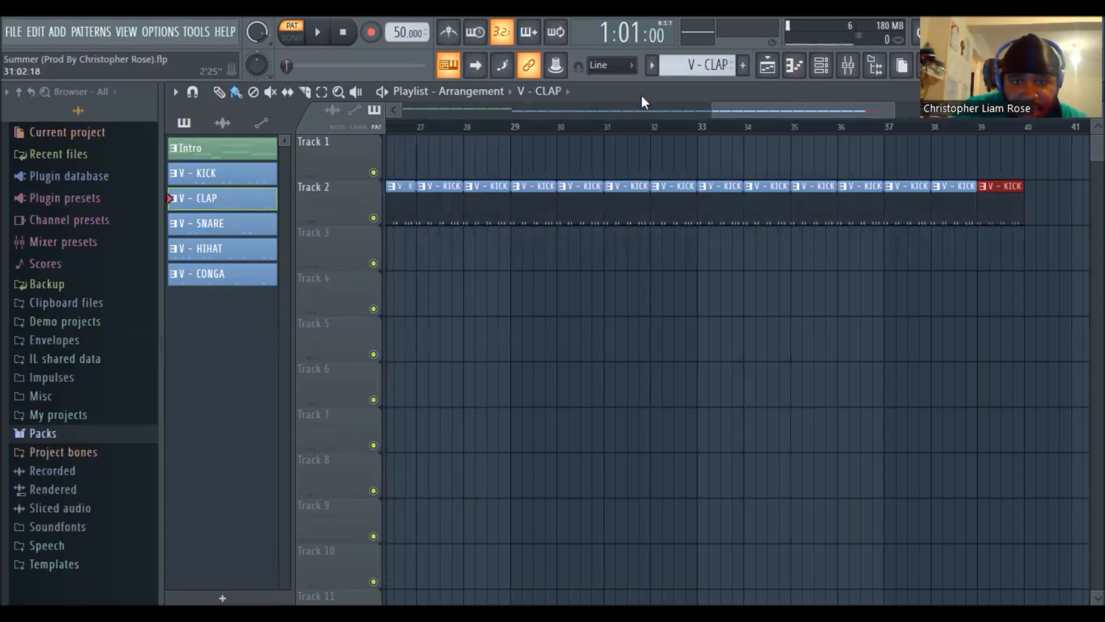
pyautogui.moveTo(736, 109); pyautogui.dragTo(484, 143)
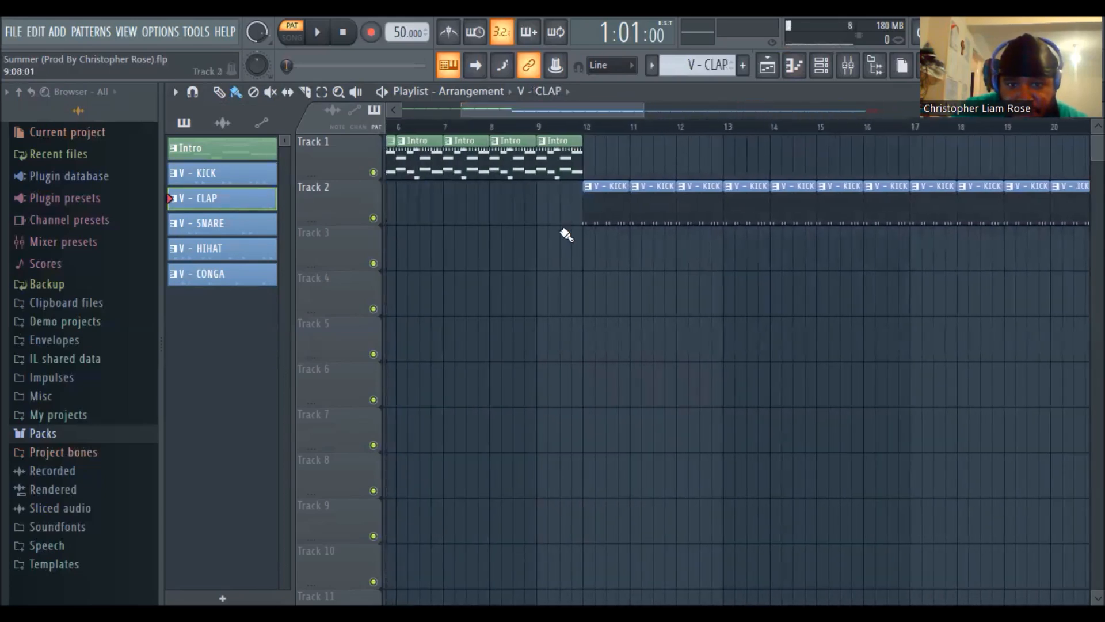
pyautogui.click(588, 242)
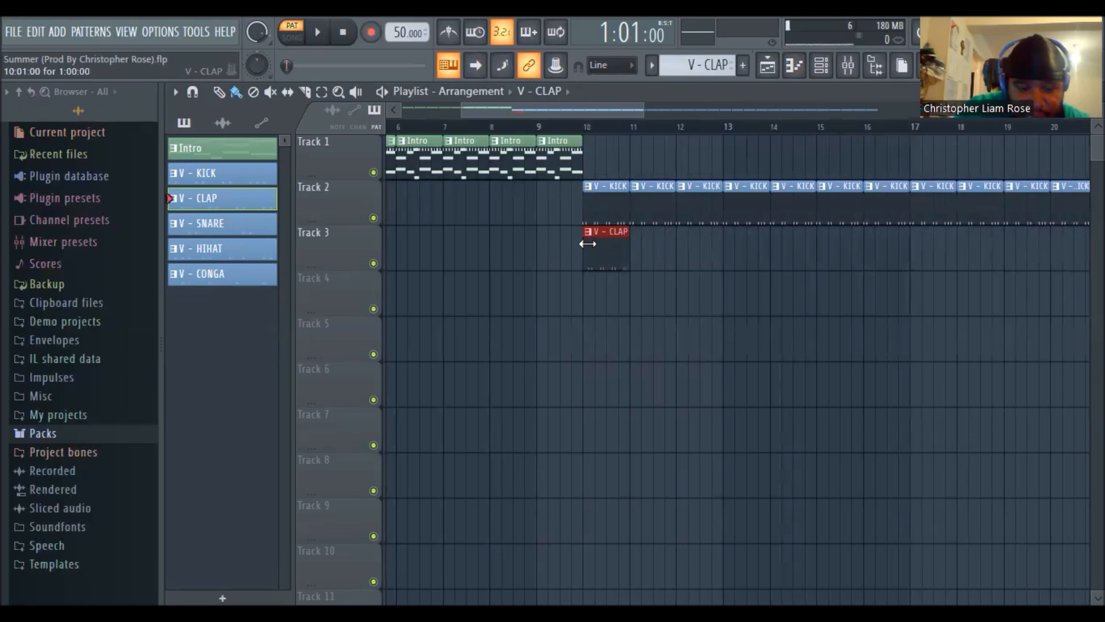
pyautogui.hotkey('ctrl', 'b')
pyautogui.hotkey('ctrl', 'b')
pyautogui.hotkey('ctrl', 'b')
pyautogui.hotkey('ctrl', 'b')
pyautogui.hotkey('ctrl', 'b')
pyautogui.hotkey('ctrl', 'b')
pyautogui.hotkey('ctrl', 'b')
pyautogui.hotkey('ctrl', 'b')
pyautogui.hotkey('ctrl', 'b')
pyautogui.hotkey('ctrl', 'b')
pyautogui.hotkey('ctrl', 'b')
pyautogui.hotkey('ctrl', 'b')
pyautogui.hotkey('ctrl', 'b')
pyautogui.hotkey('ctrl', 'b')
pyautogui.hotkey('ctrl', 'b')
pyautogui.hotkey('ctrl', 'b')
pyautogui.hotkey('ctrl', 'b')
pyautogui.hotkey('ctrl', 'b')
pyautogui.hotkey('ctrl', 'b')
pyautogui.hotkey('ctrl', 'b')
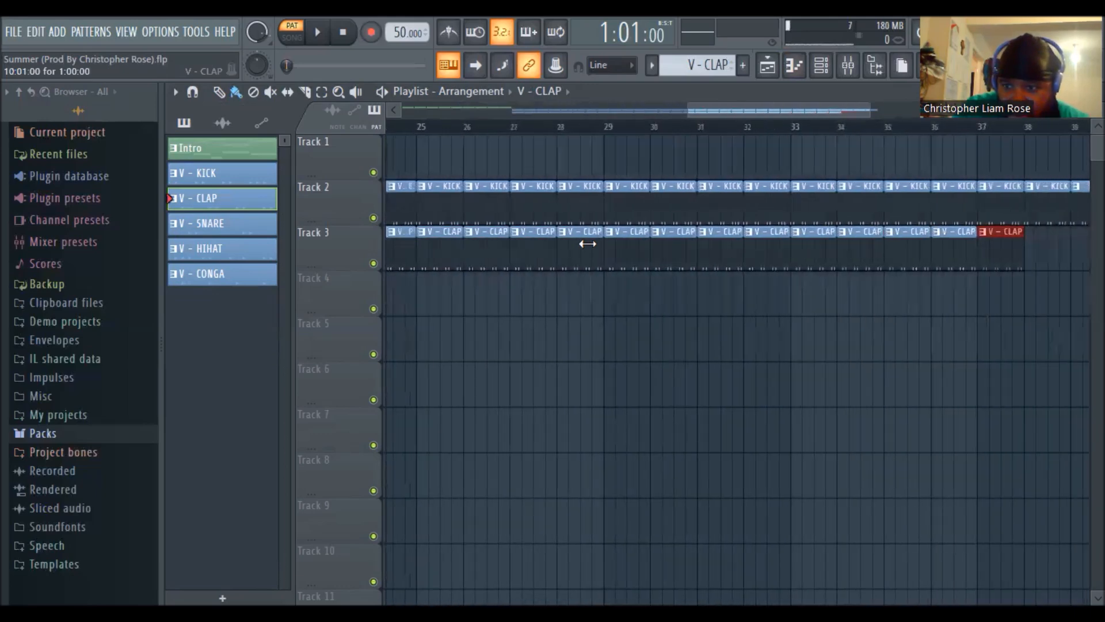
pyautogui.hotkey('ctrl', 'b')
pyautogui.hotkey('ctrl', 'b')
pyautogui.hotkey('ctrl', 'b')
pyautogui.rightClick(998, 241)
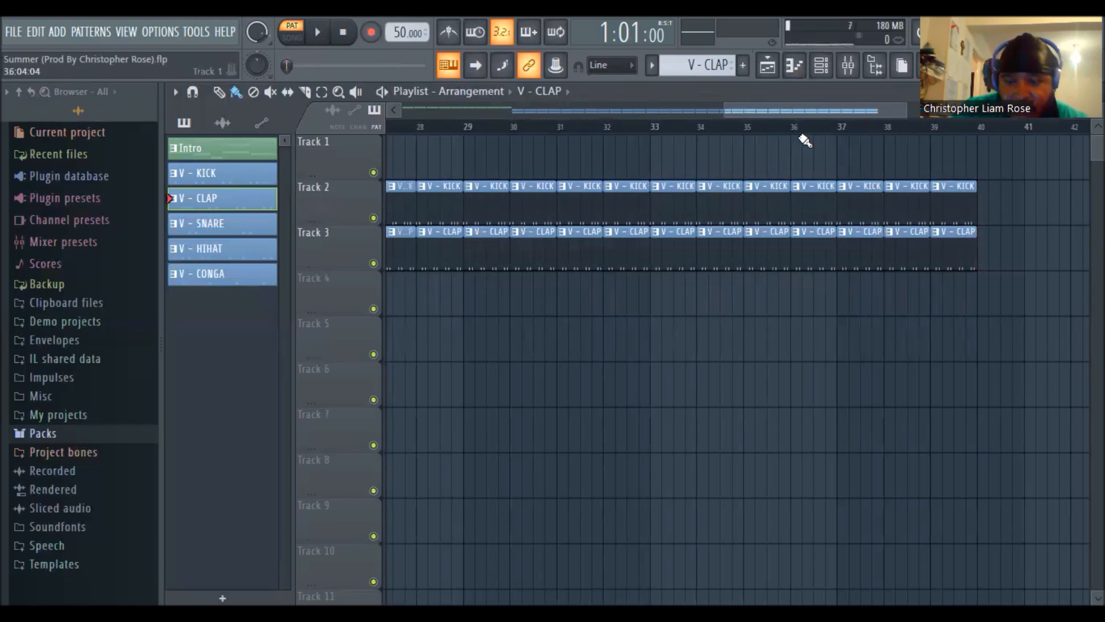
# Place the V - SNARE pattern on Track 4 at bar 10 and repeat it through bar 39.
pyautogui.moveTo(807, 109); pyautogui.dragTo(626, 148)
pyautogui.click(246, 224)
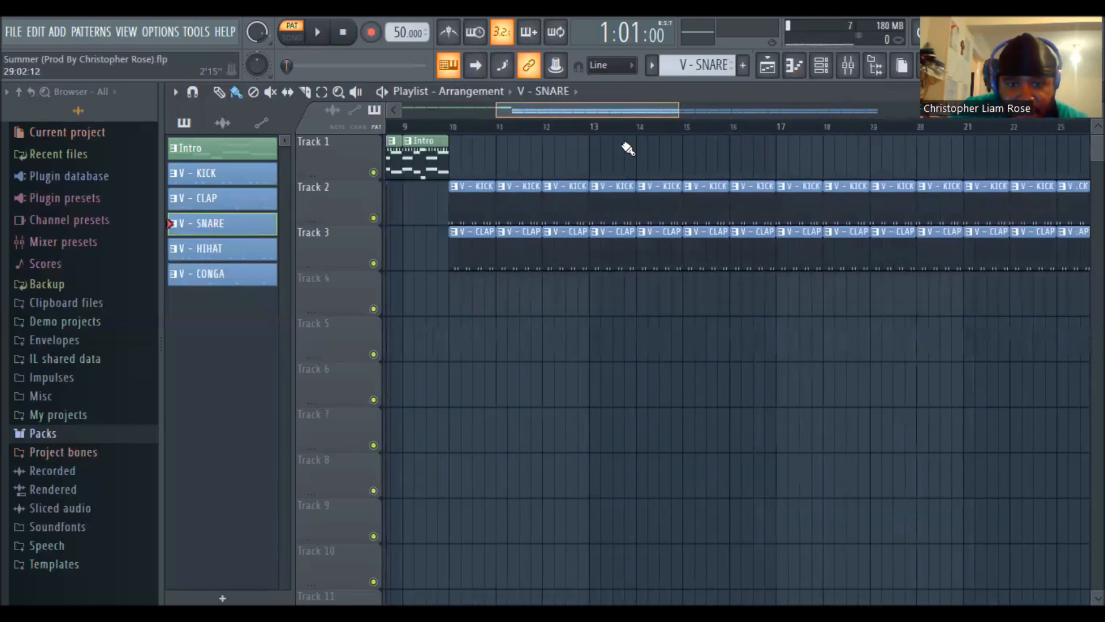
pyautogui.click(457, 291)
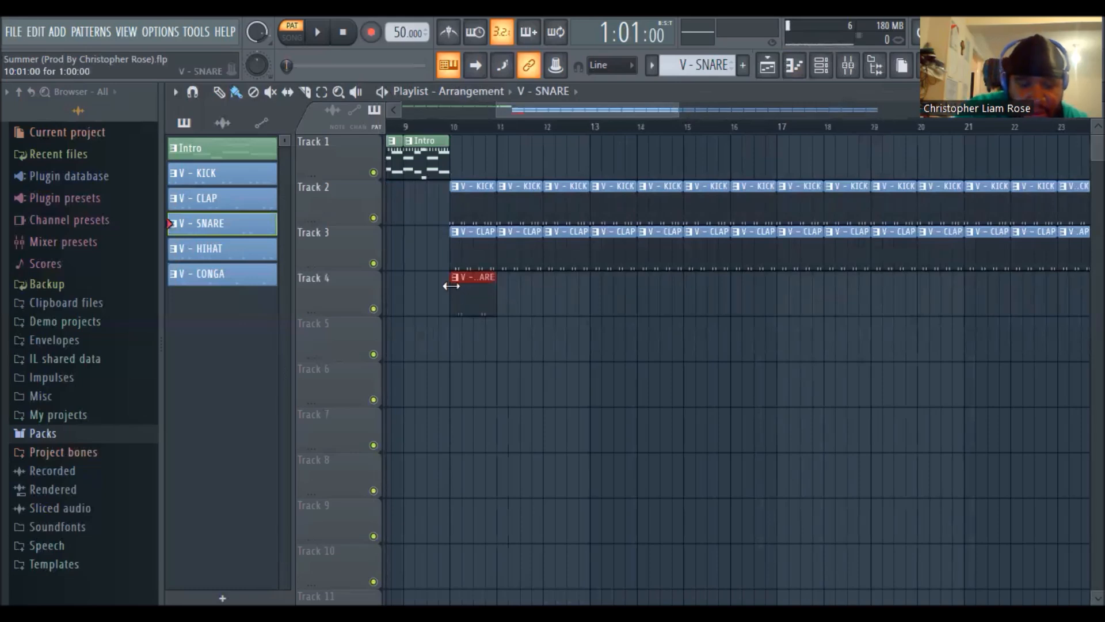
pyautogui.hotkey('ctrl', 'b')
pyautogui.hotkey('ctrl', 'b')
pyautogui.hotkey('ctrl', 'b')
pyautogui.hotkey('ctrl', 'b')
pyautogui.hotkey('ctrl', 'b')
pyautogui.hotkey('ctrl', 'b')
pyautogui.hotkey('ctrl', 'b')
pyautogui.hotkey('ctrl', 'b')
pyautogui.hotkey('ctrl', 'b')
pyautogui.hotkey('ctrl', 'b')
pyautogui.hotkey('ctrl', 'b')
pyautogui.hotkey('ctrl', 'b')
pyautogui.hotkey('ctrl', 'b')
pyautogui.hotkey('ctrl', 'b')
pyautogui.hotkey('ctrl', 'b')
pyautogui.hotkey('ctrl', 'b')
pyautogui.hotkey('ctrl', 'b')
pyautogui.hotkey('ctrl', 'b')
pyautogui.hotkey('ctrl', 'b')
pyautogui.hotkey('ctrl', 'b')
pyautogui.hotkey('ctrl', 'b')
# Place the V - HIHAT pattern on Track 5 at bar 10 and repeat it through bar 39, removing the surplus clip.
pyautogui.click(224, 253)
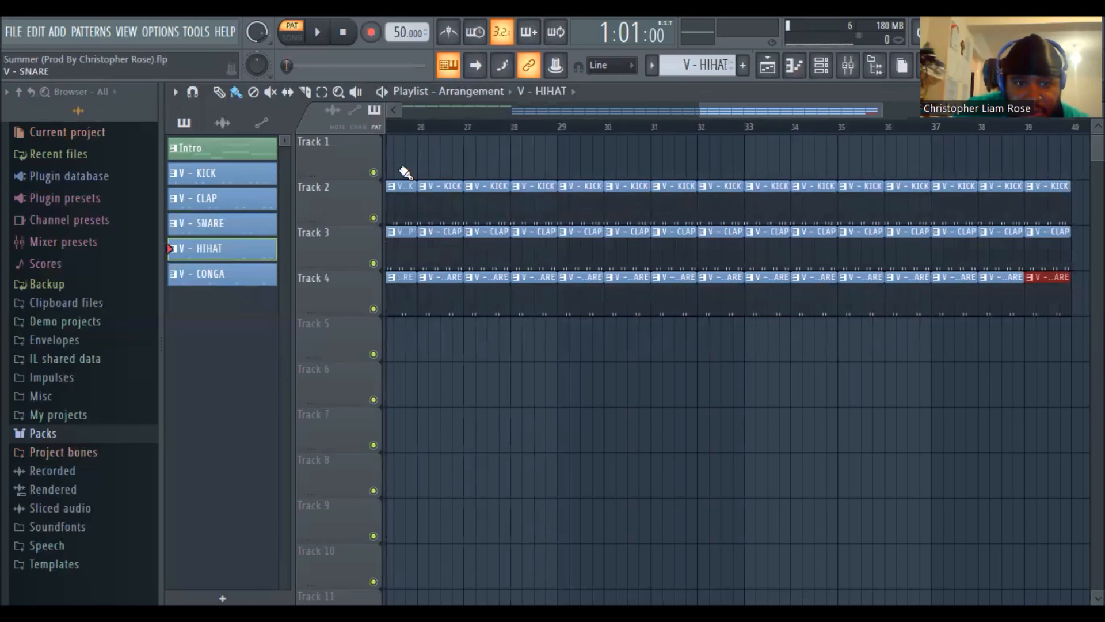
pyautogui.moveTo(723, 110); pyautogui.dragTo(560, 139)
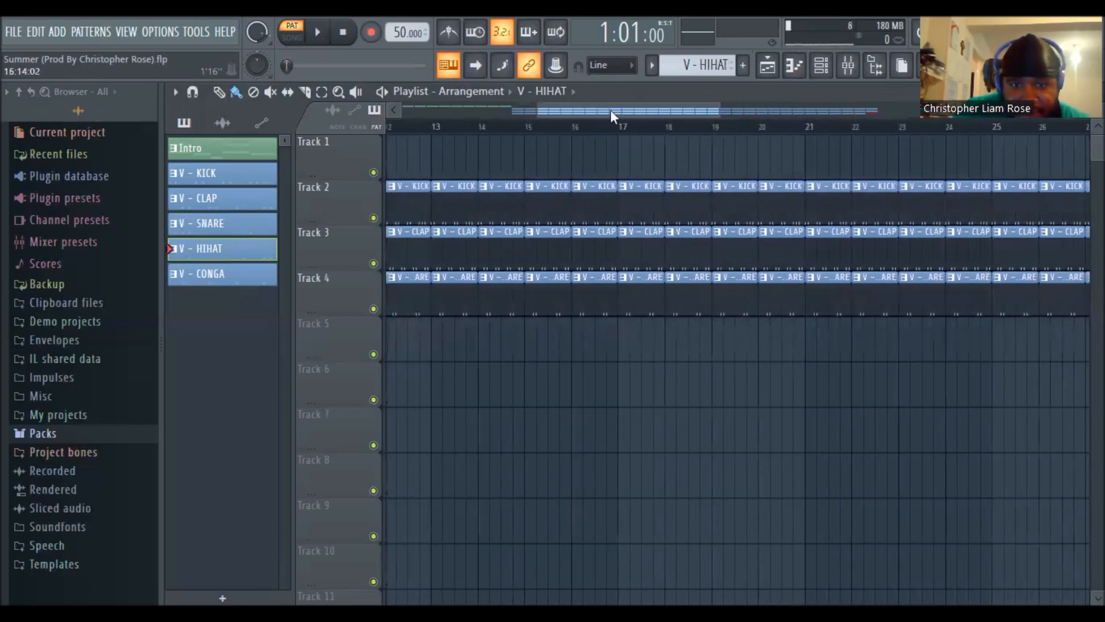
pyautogui.moveTo(610, 111); pyautogui.dragTo(550, 141)
pyautogui.click(521, 322)
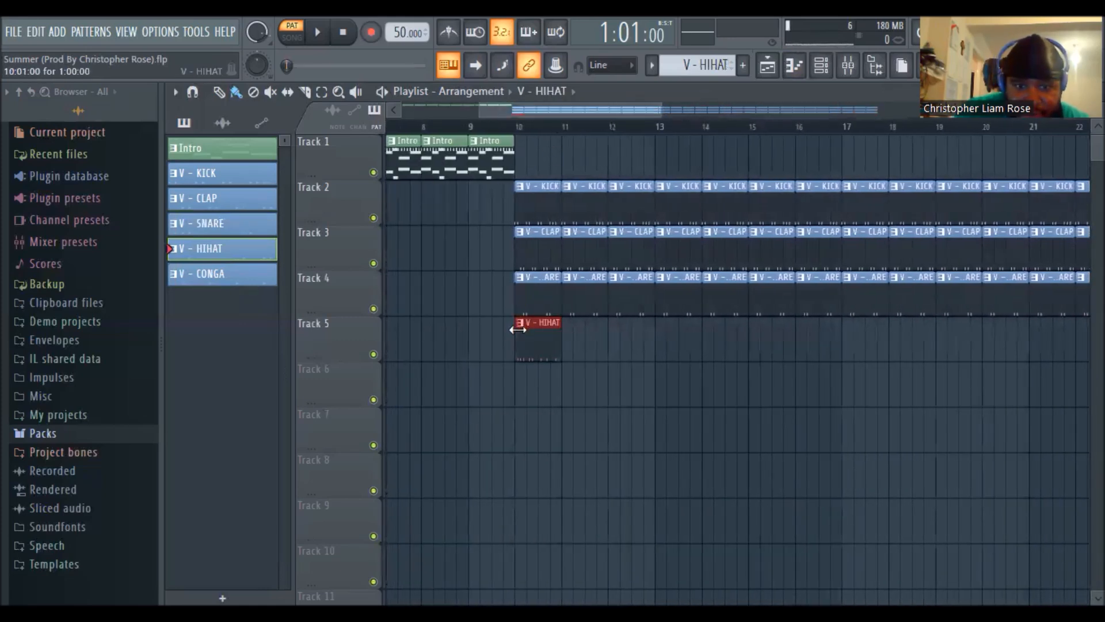
pyautogui.hotkey('ctrl', 'b')
pyautogui.hotkey('ctrl', 'b')
pyautogui.hotkey('ctrl', 'b')
pyautogui.hotkey('ctrl', 'b')
pyautogui.hotkey('ctrl', 'b')
pyautogui.hotkey('ctrl', 'b')
pyautogui.hotkey('ctrl', 'b')
pyautogui.hotkey('ctrl', 'b')
pyautogui.hotkey('ctrl', 'b')
pyautogui.hotkey('ctrl', 'b')
pyautogui.hotkey('ctrl', 'b')
pyautogui.hotkey('ctrl', 'b')
pyautogui.hotkey('ctrl', 'b')
pyautogui.hotkey('ctrl', 'b')
pyautogui.hotkey('ctrl', 'b')
pyautogui.hotkey('ctrl', 'b')
pyautogui.hotkey('ctrl', 'b')
pyautogui.hotkey('ctrl', 'b')
pyautogui.hotkey('ctrl', 'b')
pyautogui.hotkey('ctrl', 'b')
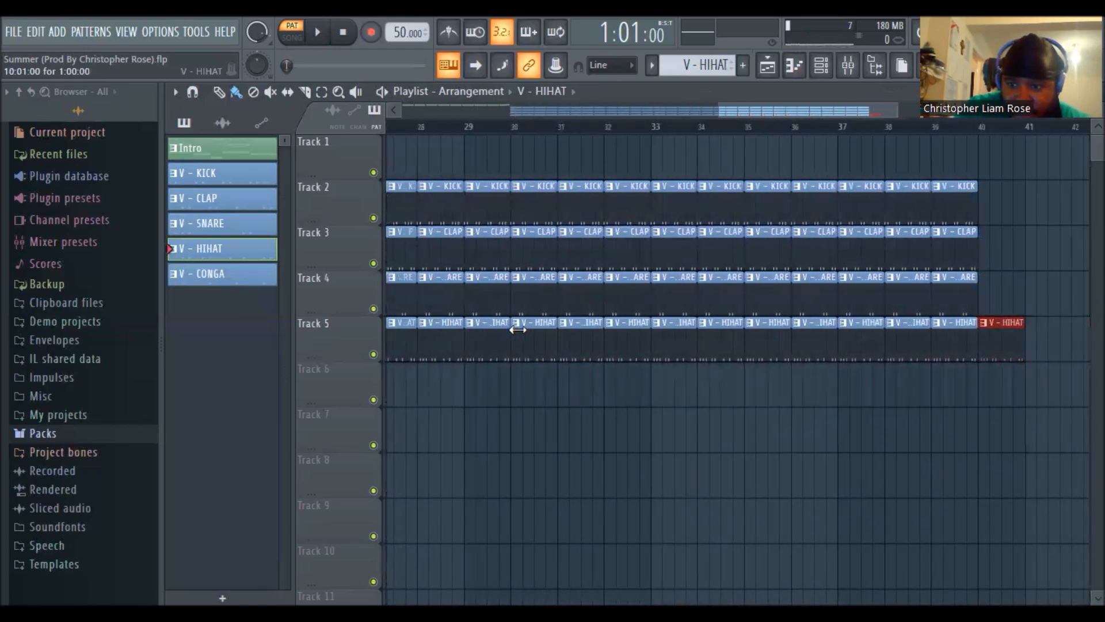
pyautogui.rightClick(1013, 345)
# Place the V - CONGA pattern on Track 6 at bar 10 and repeat it through bar 39.
pyautogui.moveTo(734, 109); pyautogui.dragTo(513, 114)
pyautogui.click(241, 277)
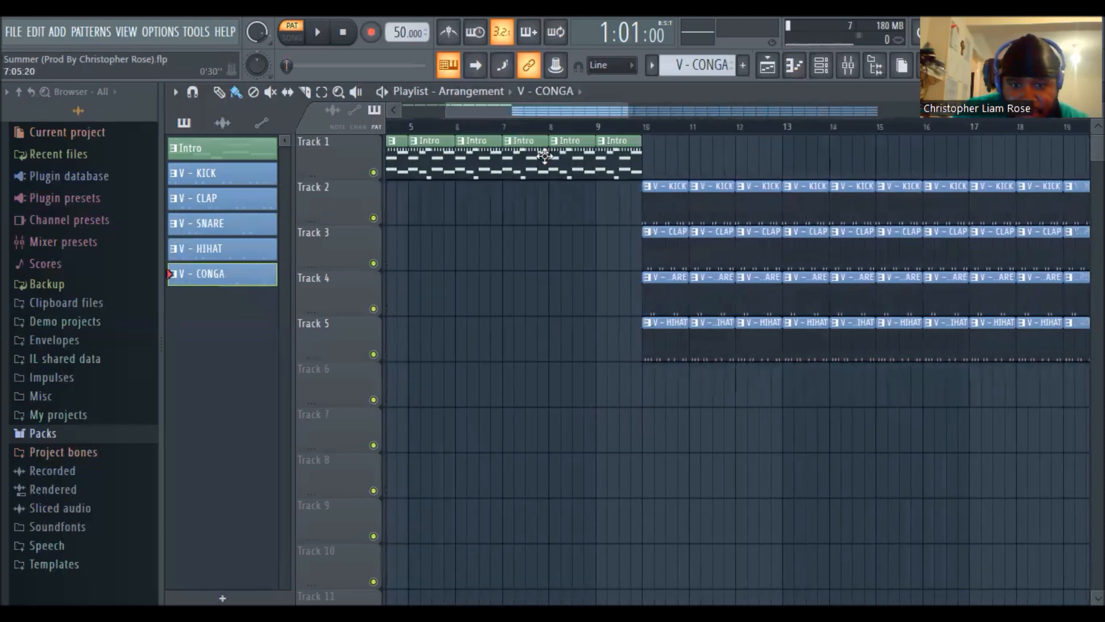
pyautogui.click(644, 375)
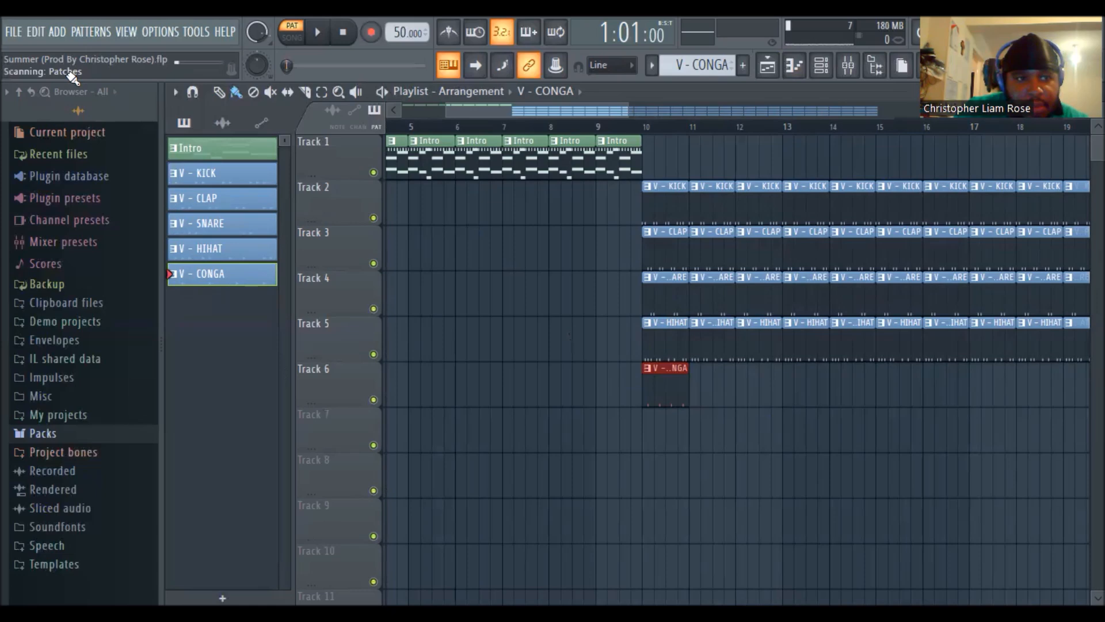
pyautogui.rightClick(665, 384)
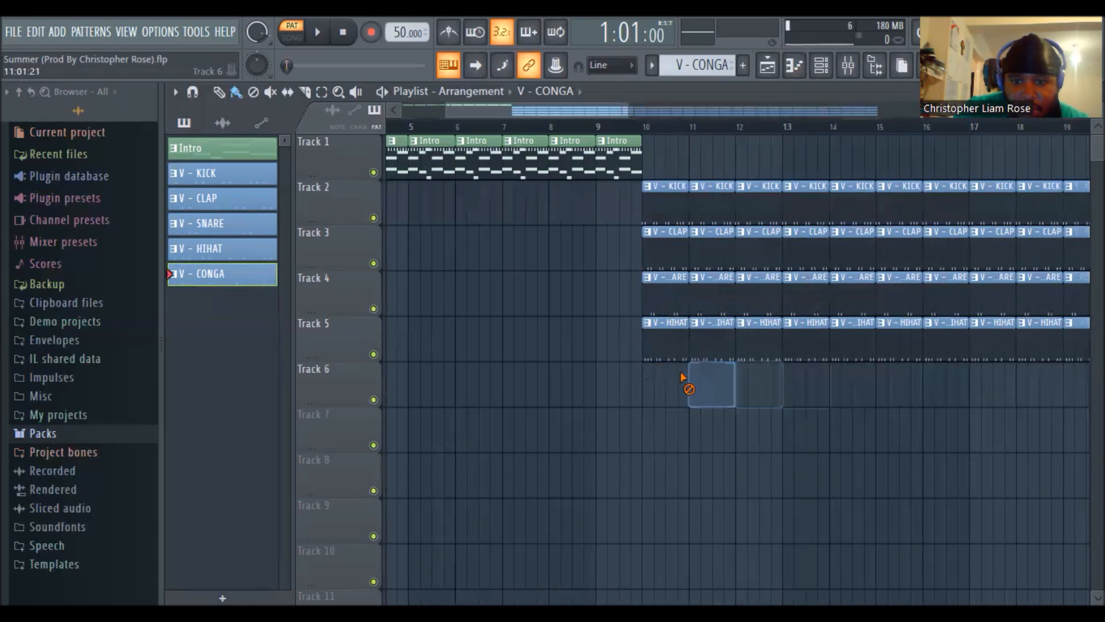
pyautogui.click(647, 386)
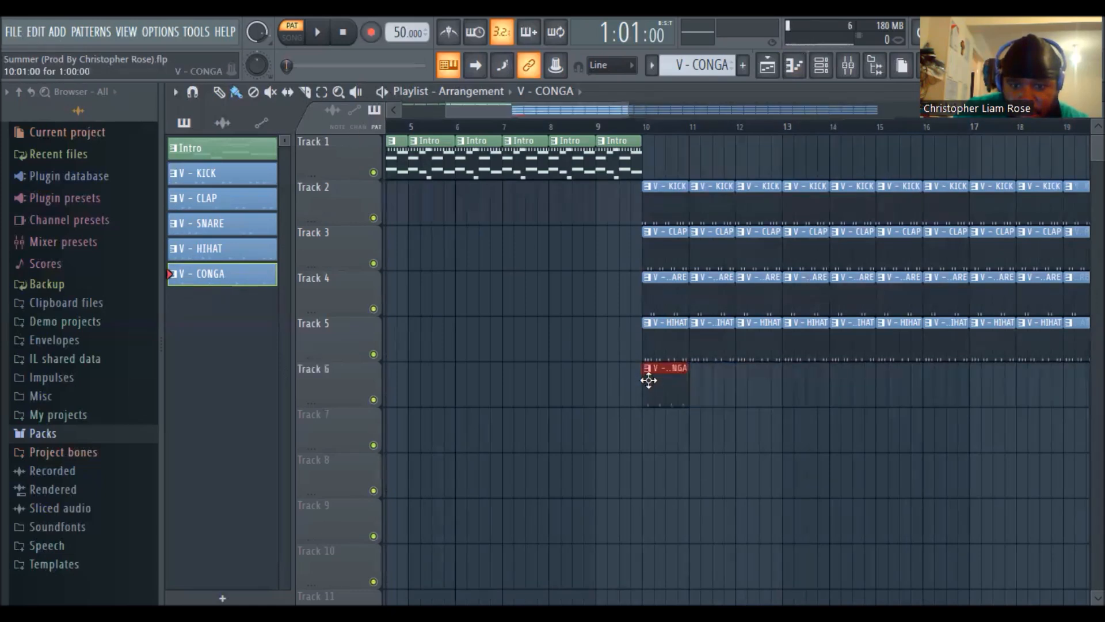
pyautogui.hotkey('ctrl', 'b')
pyautogui.hotkey('ctrl', 'b')
pyautogui.hotkey('ctrl', 'b')
pyautogui.hotkey('ctrl', 'b')
pyautogui.hotkey('ctrl', 'b')
pyautogui.hotkey('ctrl', 'b')
pyautogui.hotkey('ctrl', 'b')
pyautogui.hotkey('ctrl', 'b')
pyautogui.hotkey('ctrl', 'b')
pyautogui.hotkey('ctrl', 'b')
pyautogui.hotkey('ctrl', 'b')
pyautogui.hotkey('ctrl', 'b')
pyautogui.hotkey('ctrl', 'b')
pyautogui.hotkey('ctrl', 'b')
pyautogui.hotkey('ctrl', 'b')
pyautogui.hotkey('ctrl', 'b')
pyautogui.hotkey('ctrl', 'b')
pyautogui.hotkey('ctrl', 'b')
pyautogui.hotkey('ctrl', 'b')
pyautogui.hotkey('ctrl', 'b')
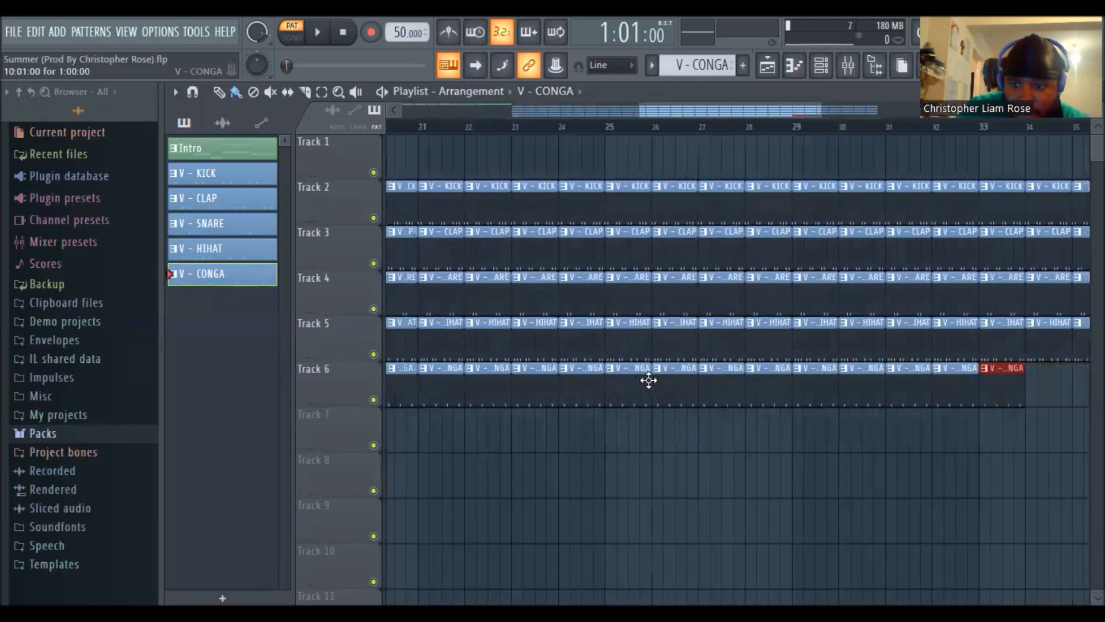
pyautogui.hotkey('ctrl', 'b')
pyautogui.hotkey('ctrl', 'b')
pyautogui.hotkey('ctrl', 'b')
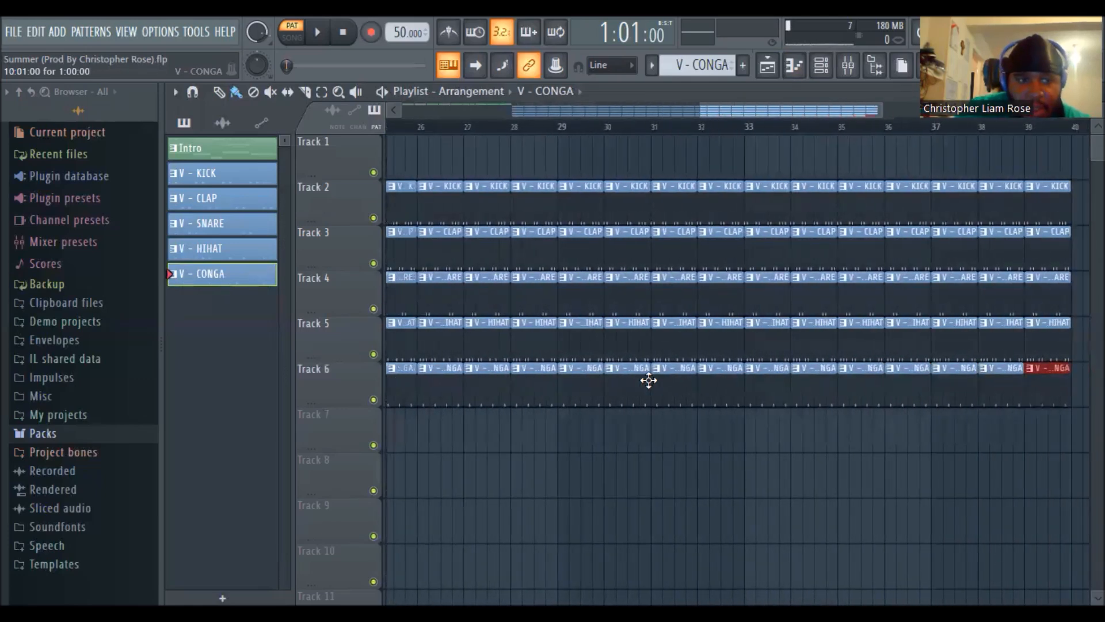
# Save the project and add a new pattern named V - MELODY.
pyautogui.click(12, 32)
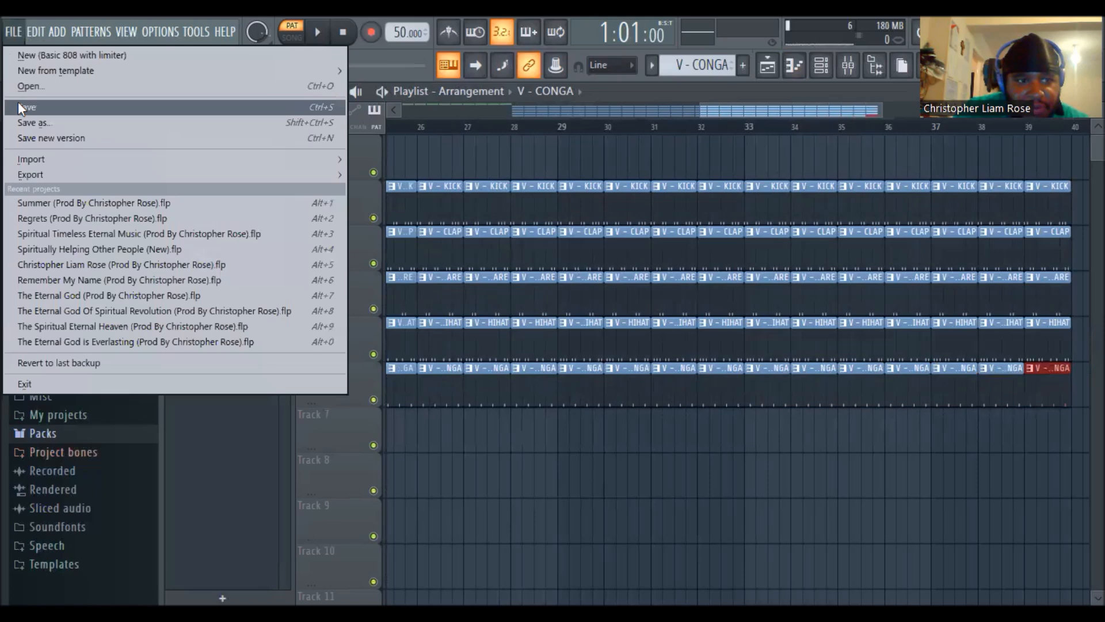
pyautogui.click(19, 104)
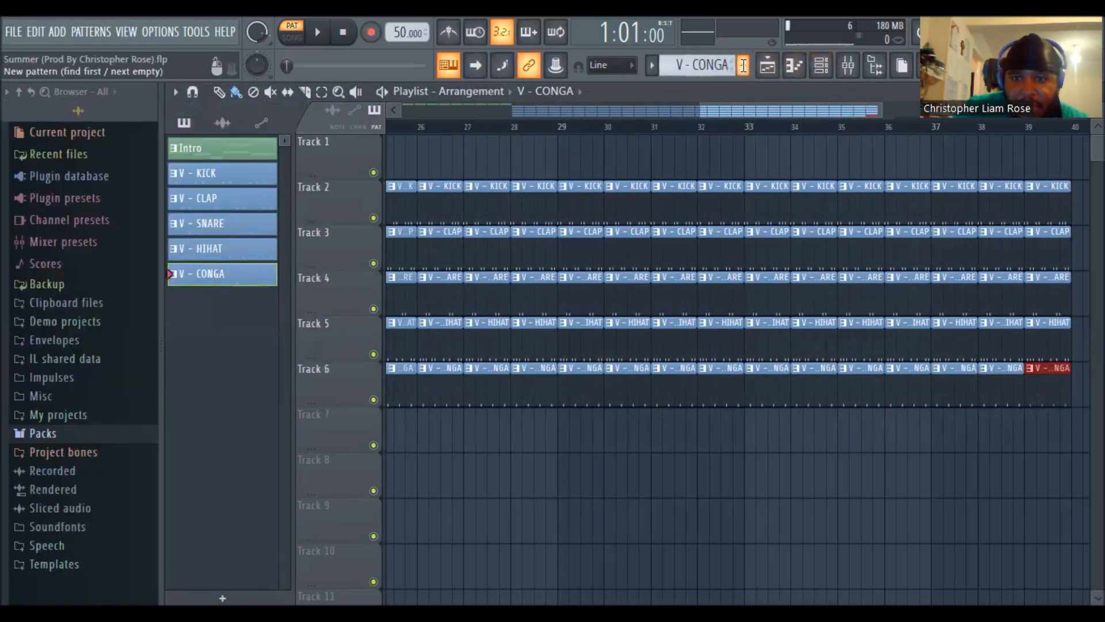
pyautogui.click(743, 65)
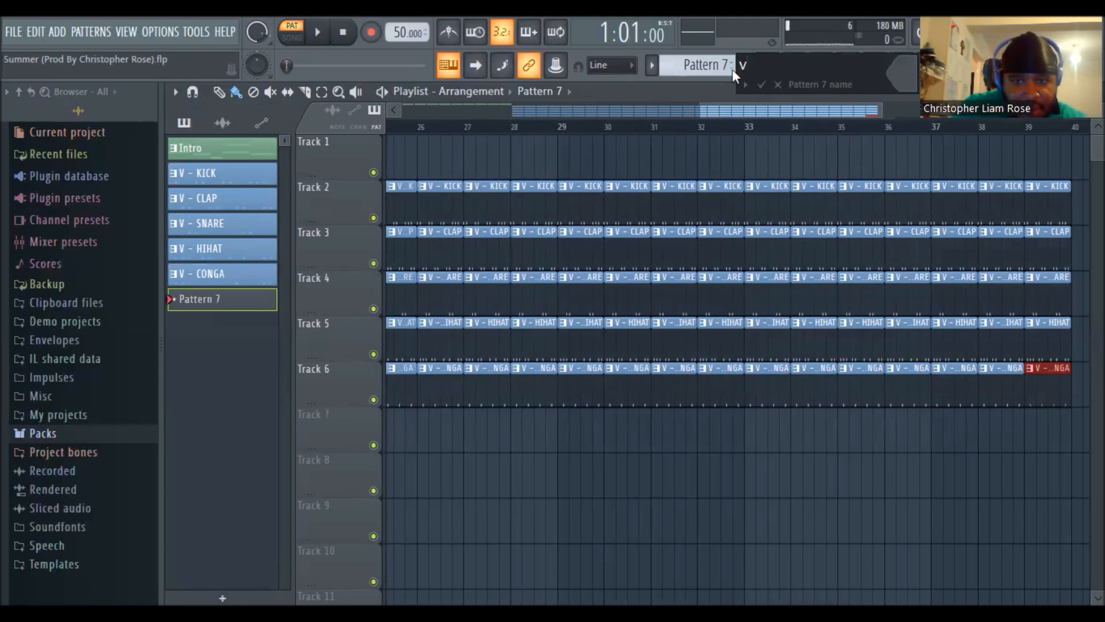
pyautogui.write('V - MELODY')
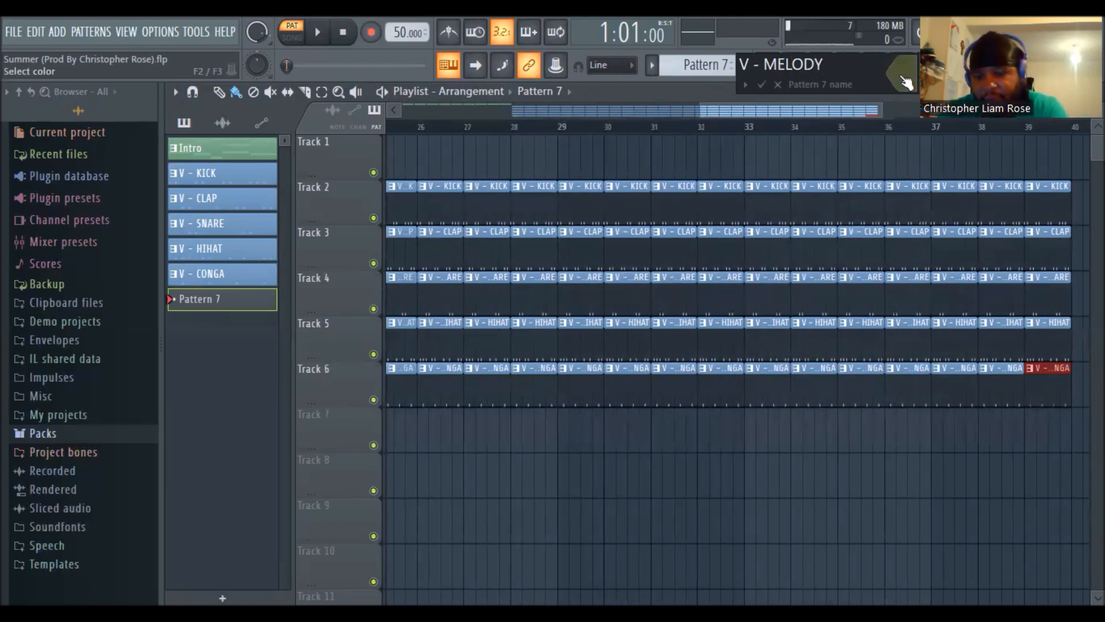
pyautogui.press('Return')
# Set the song playback position to bar 10 and make Huge Ambient 1 the active channel for the melody.
pyautogui.moveTo(723, 110); pyautogui.dragTo(508, 111)
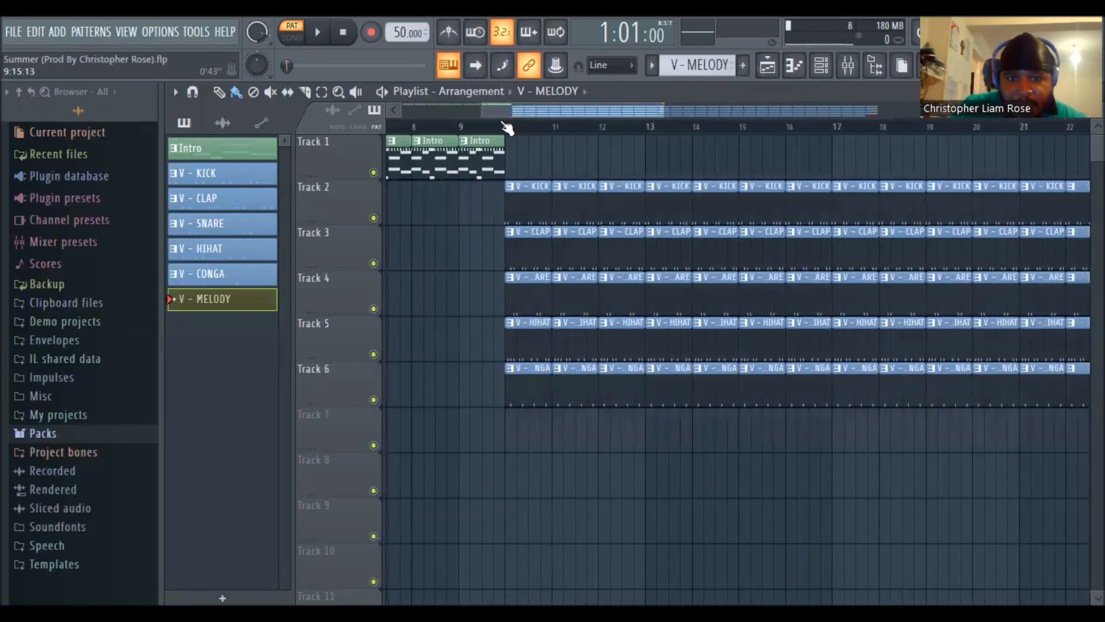
pyautogui.click(507, 128)
pyautogui.click(817, 68)
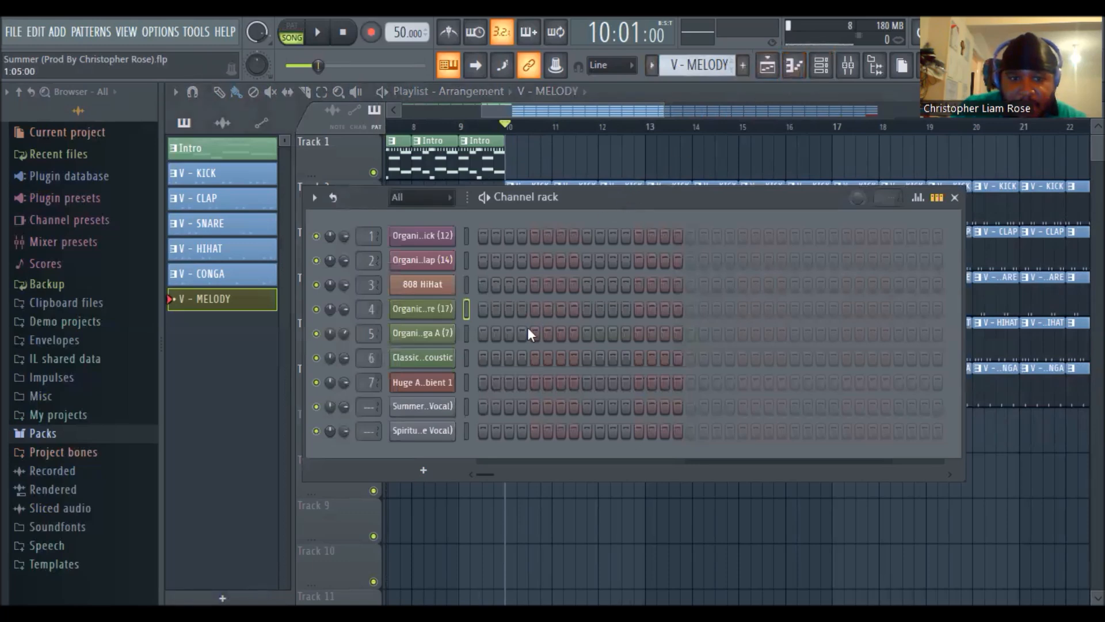
pyautogui.click(465, 381)
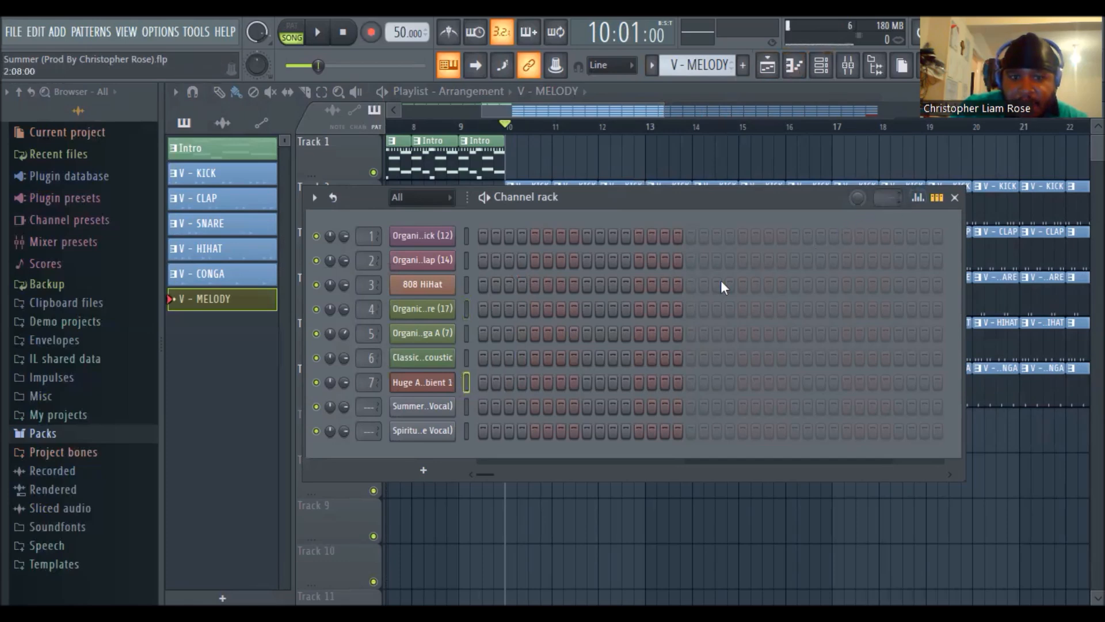
pyautogui.click(954, 198)
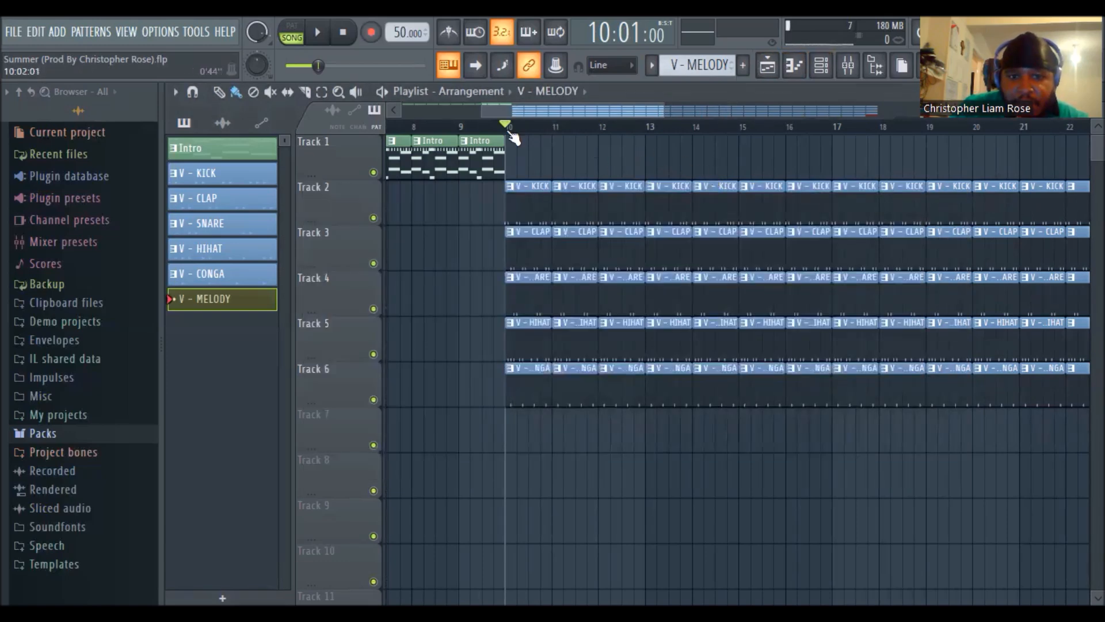
# Play the song from bar 10 to rehearse the verse melody over the drums.
pyautogui.moveTo(510, 125)
pyautogui.mouseDown()
pyautogui.moveTo(528, 124)
pyautogui.moveTo(506, 127)
pyautogui.mouseUp()
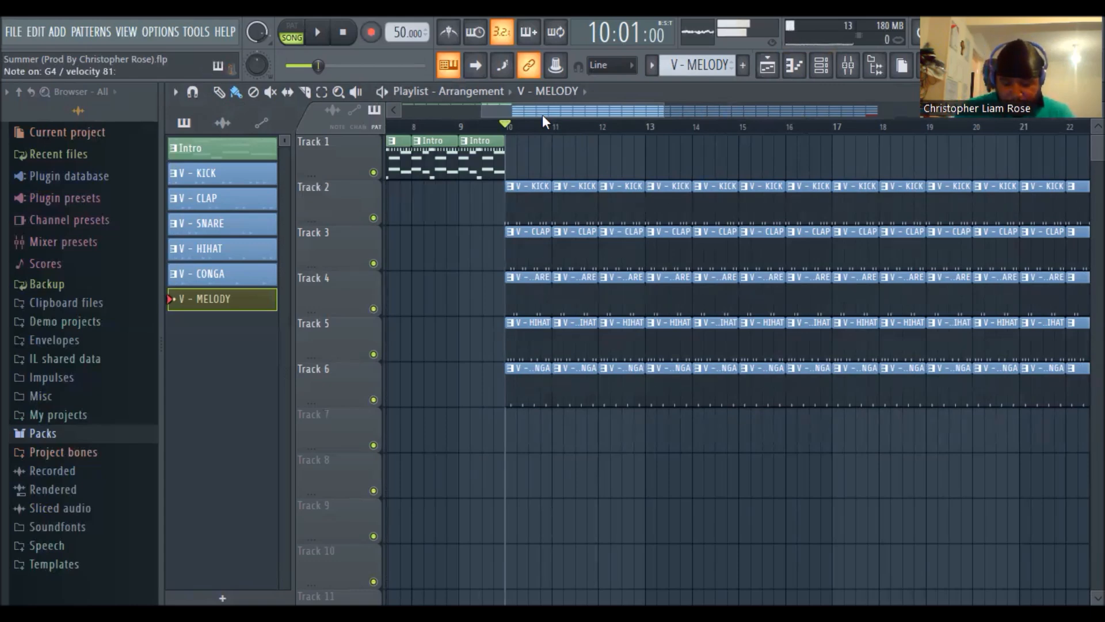
pyautogui.press('l')
pyautogui.press('l')
pyautogui.click(504, 128)
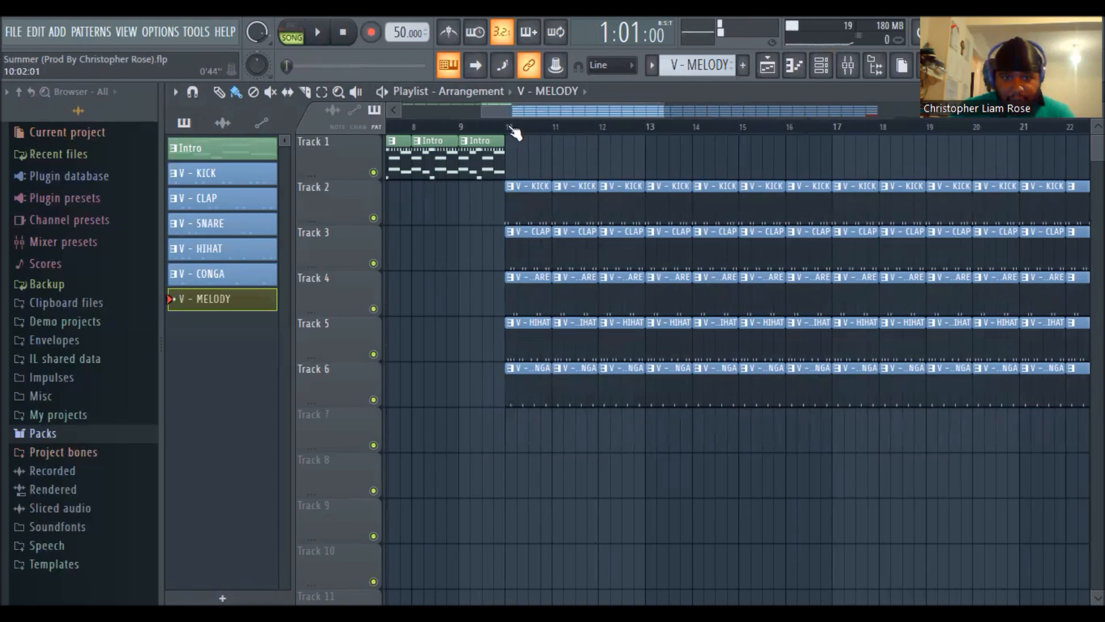
pyautogui.press('space')
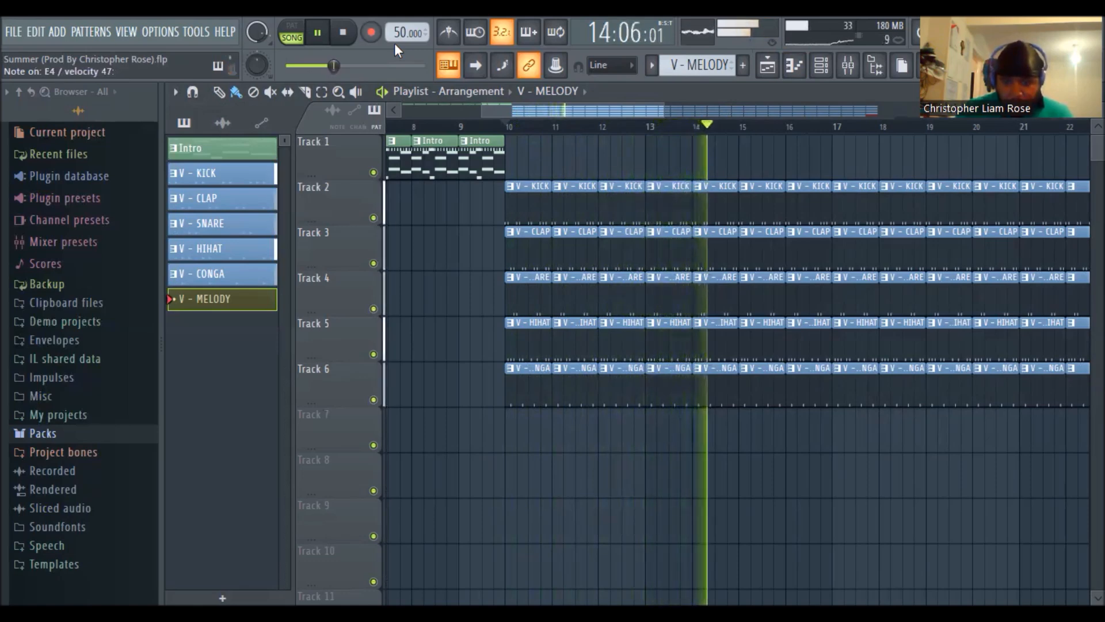
pyautogui.press('space')
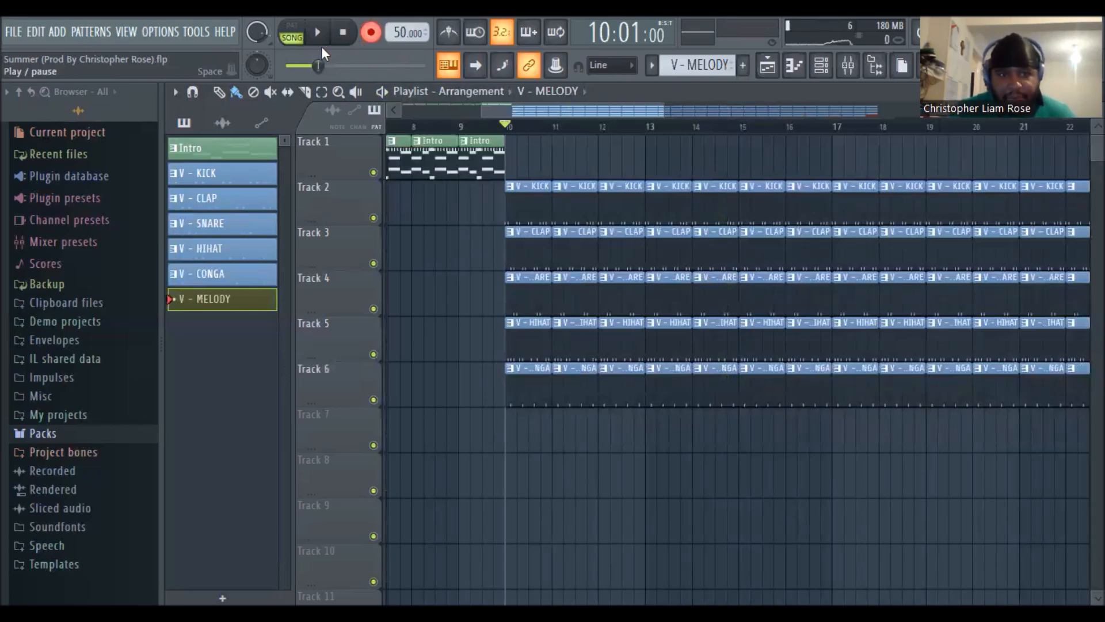
# Record the verse melody into V - MELODY from bar 10 and move its Track 7 clip to start at bar 10.
pyautogui.press('space')
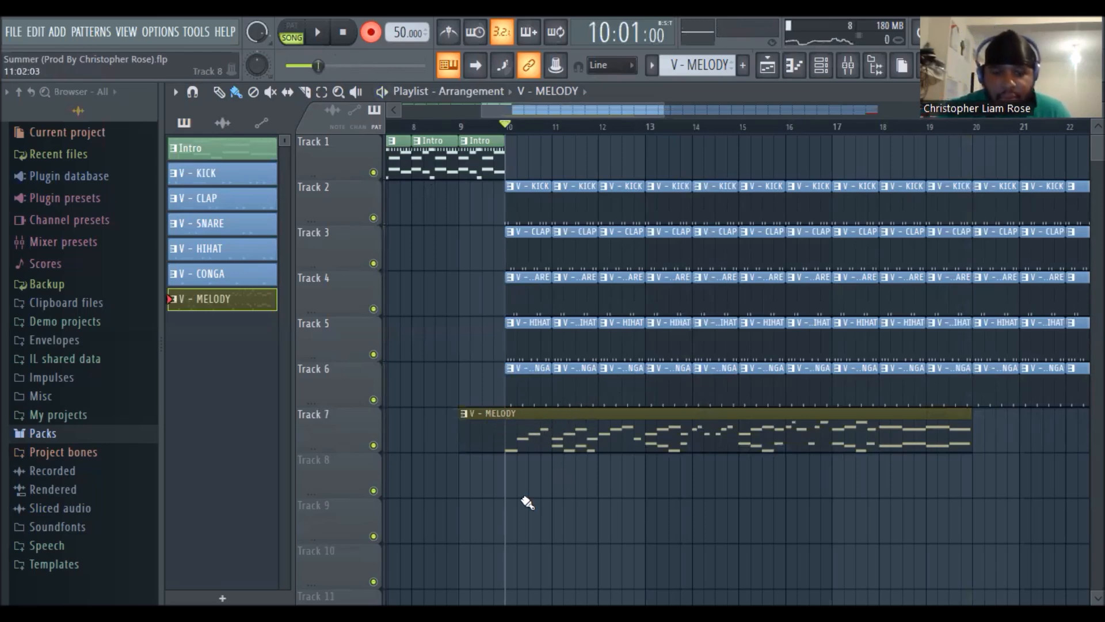
pyautogui.moveTo(580, 436); pyautogui.dragTo(623, 439)
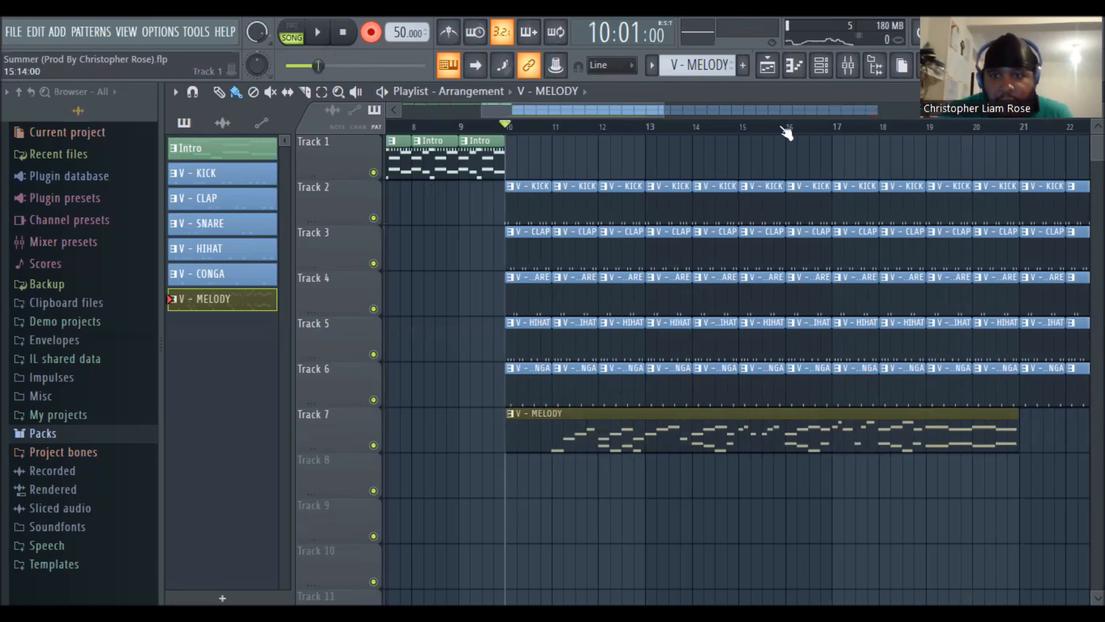
# Shift all recorded Huge Ambient 1 notes in V - MELODY one bar earlier so the first D4 starts at bar 1.
pyautogui.click(825, 73)
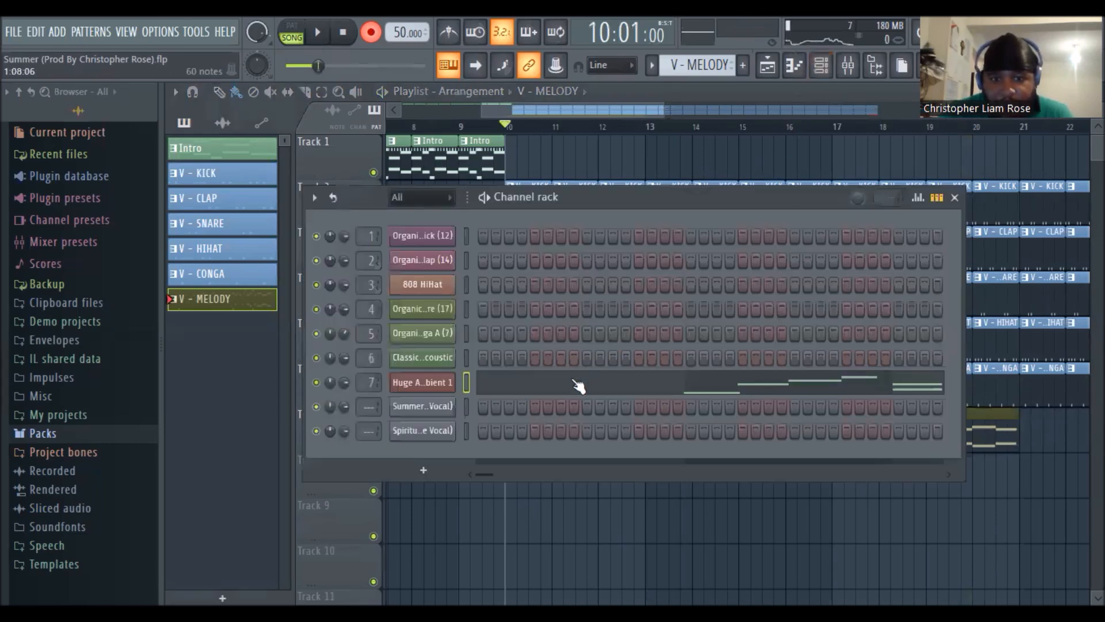
pyautogui.click(579, 386)
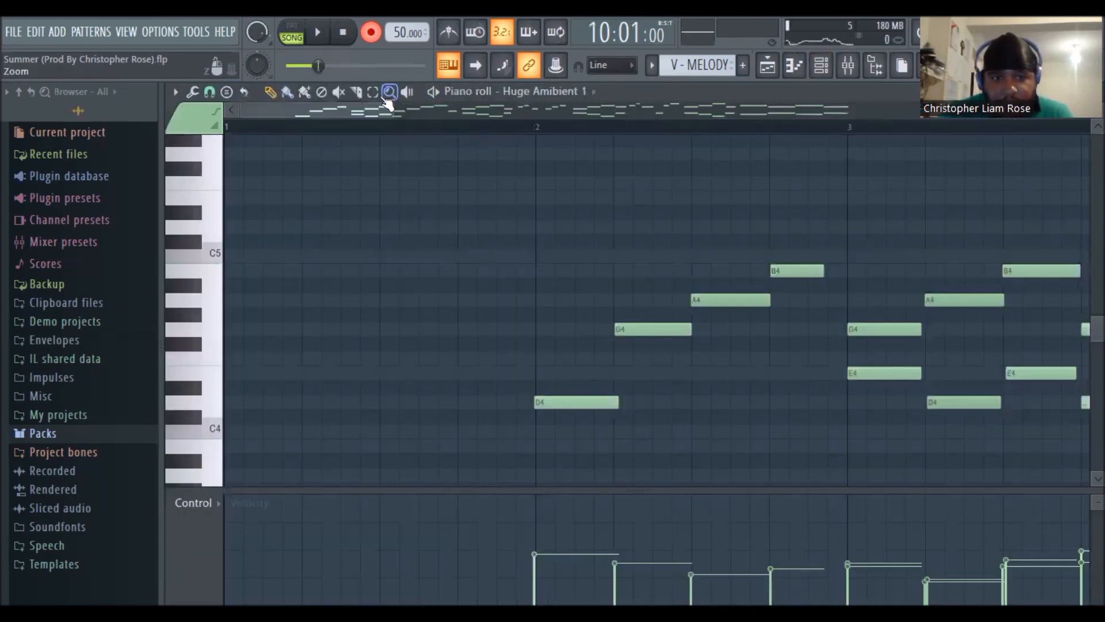
pyautogui.moveTo(257, 180); pyautogui.dragTo(1104, 459)
pyautogui.moveTo(594, 110); pyautogui.dragTo(296, 105)
pyautogui.moveTo(559, 328); pyautogui.dragTo(229, 326)
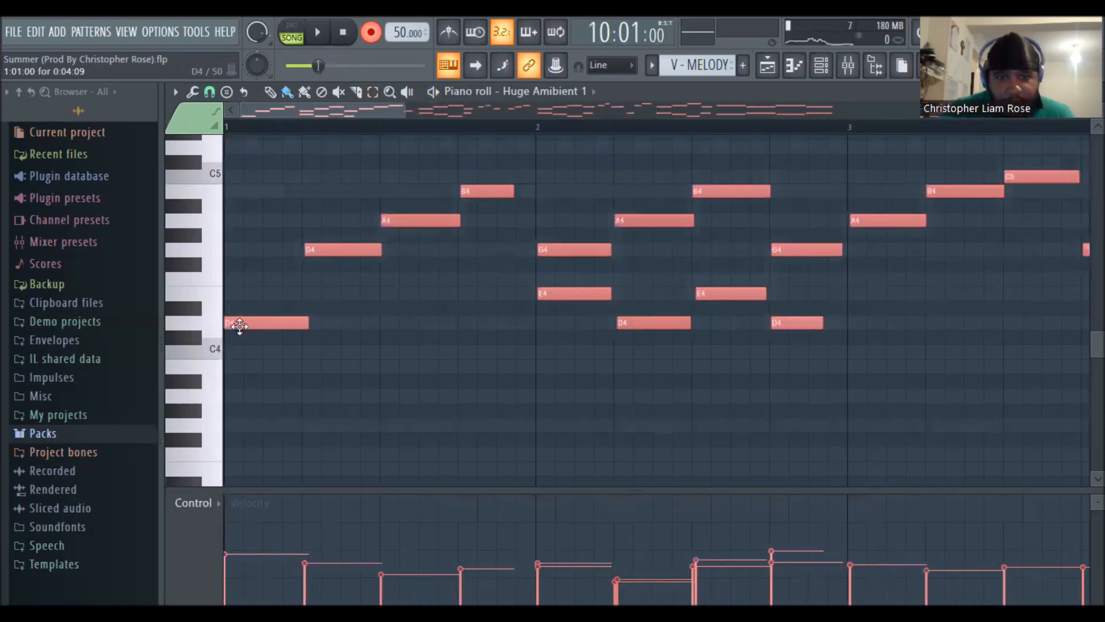
# Quantize all recorded Huge Ambient 1 notes in V - MELODY using the Beat snap template.
pyautogui.click(407, 352)
pyautogui.rightClick(407, 353)
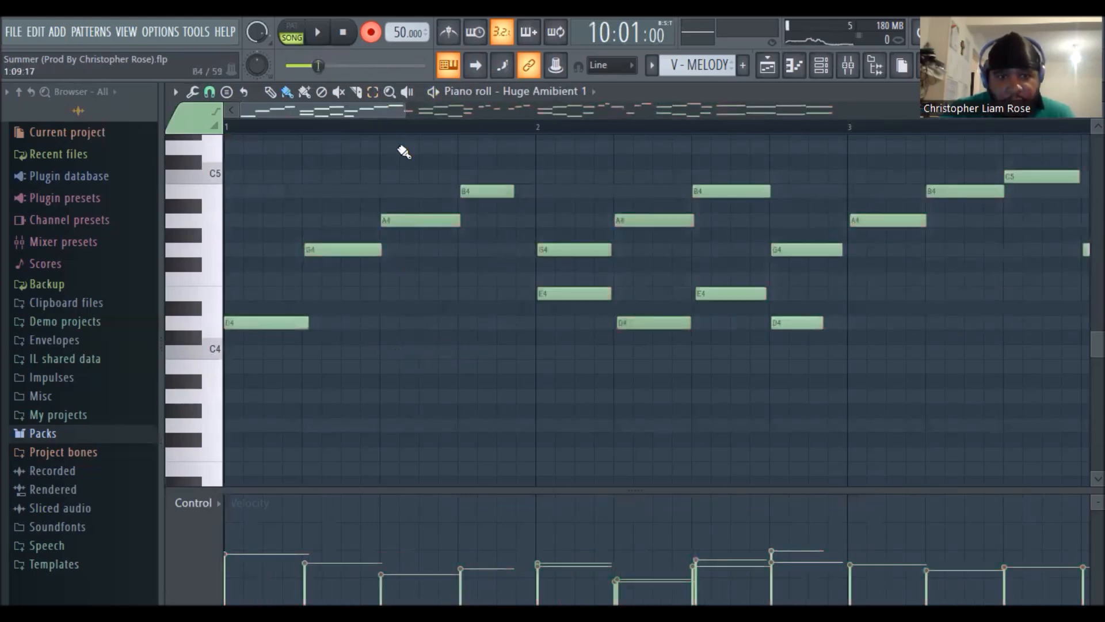
pyautogui.moveTo(406, 110); pyautogui.dragTo(896, 148)
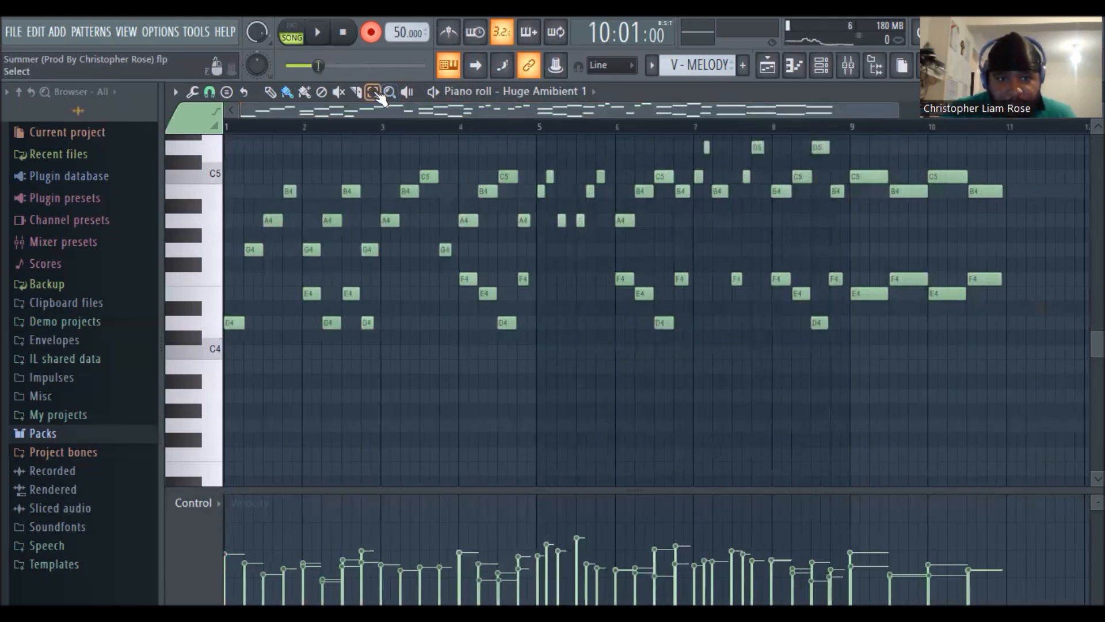
pyautogui.moveTo(1002, 358); pyautogui.dragTo(210, 143)
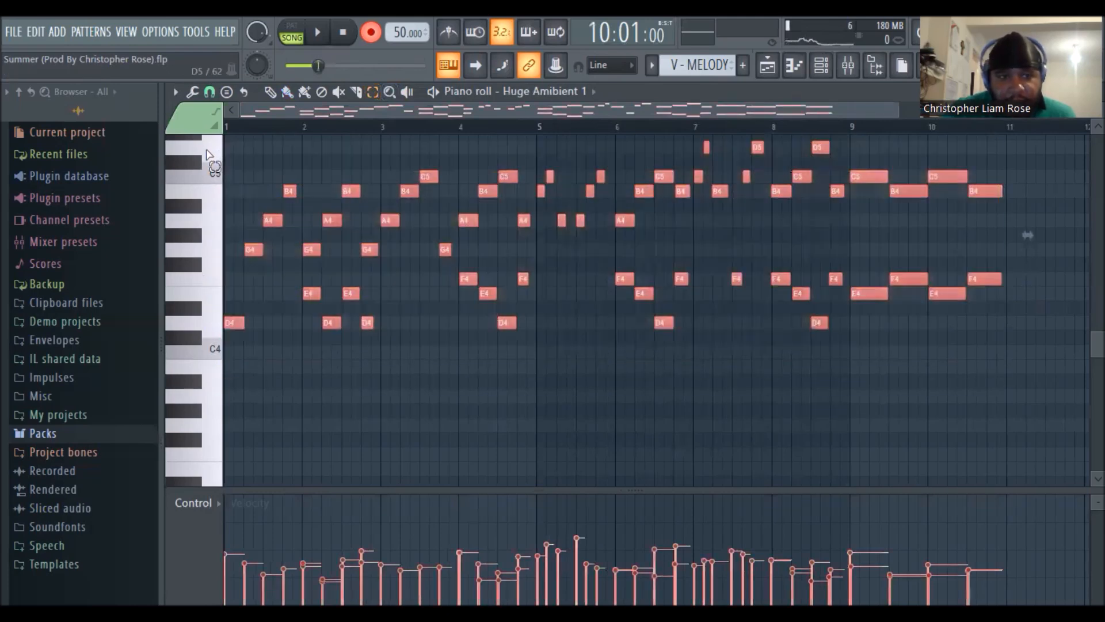
pyautogui.click(169, 95)
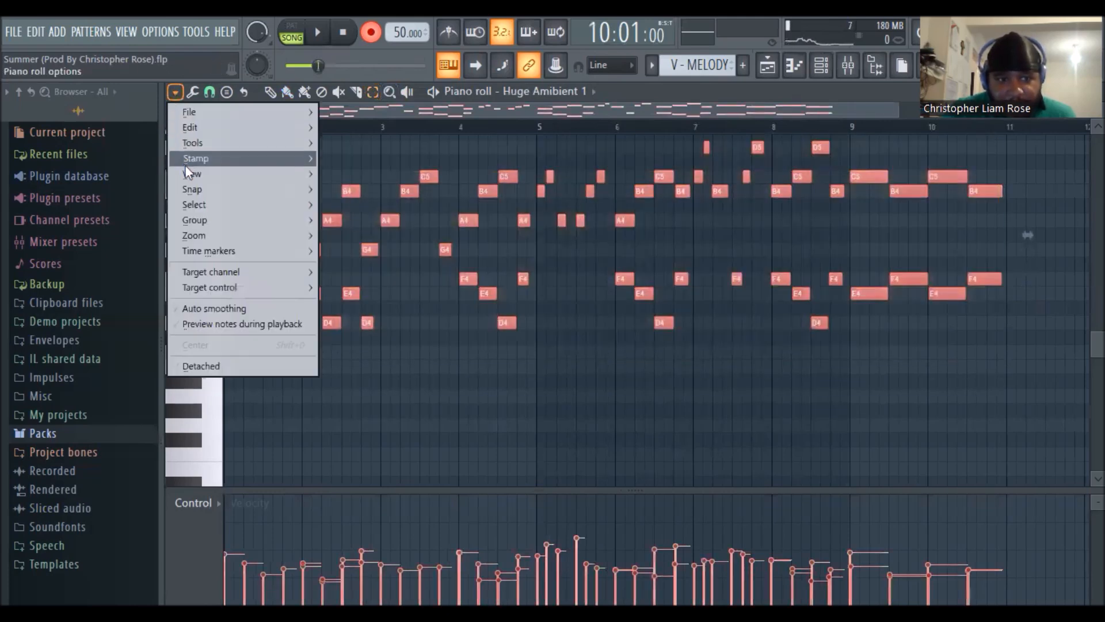
pyautogui.moveTo(205, 189)
pyautogui.moveTo(222, 143)
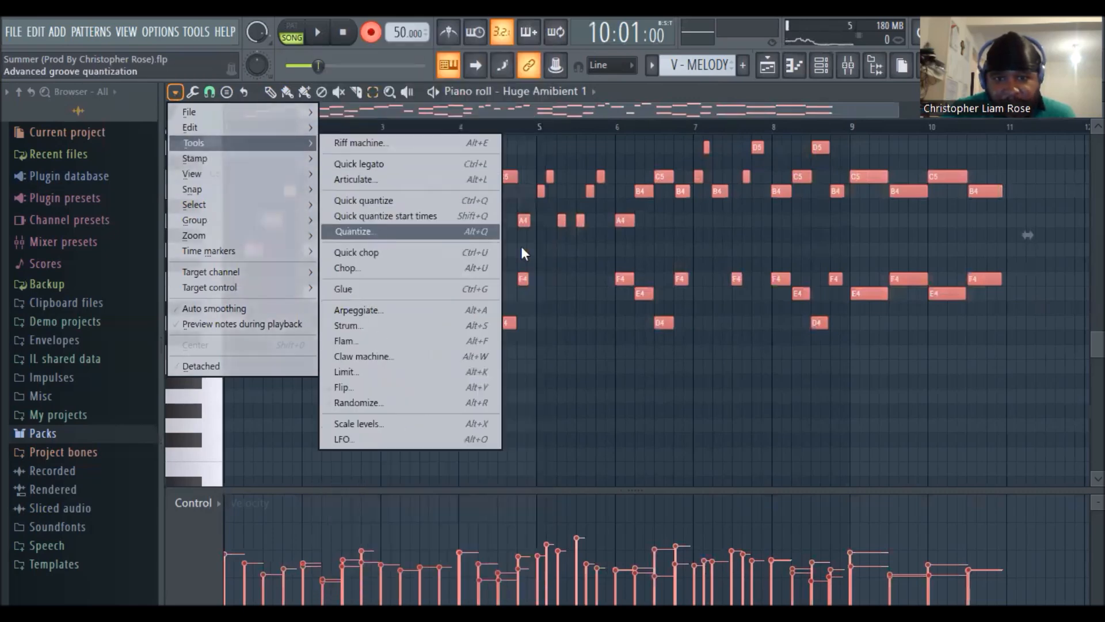
pyautogui.click(380, 232)
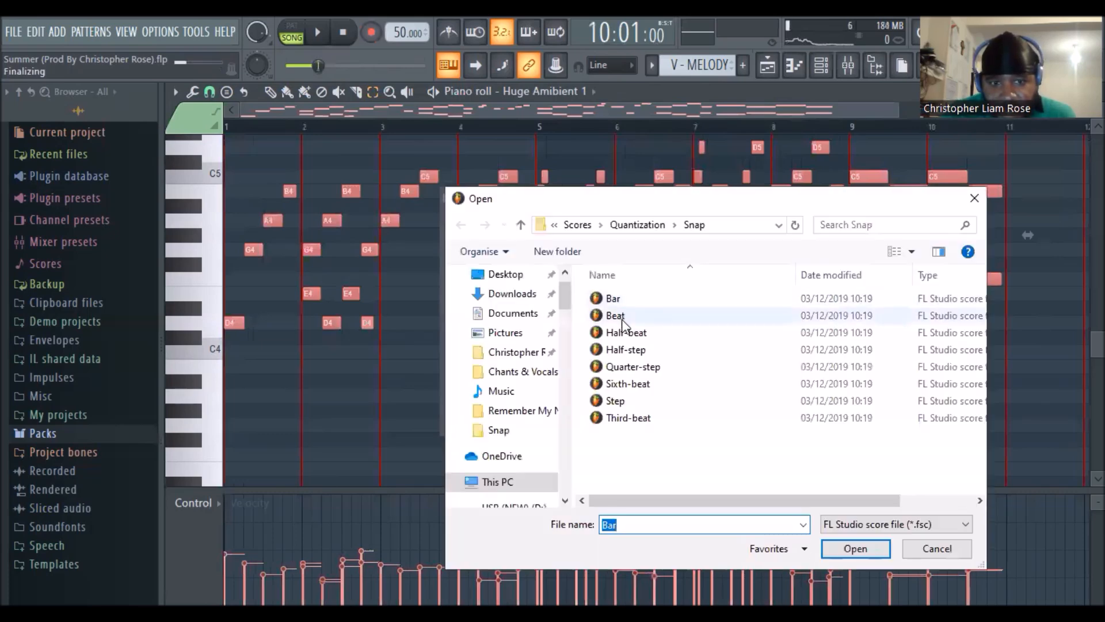
pyautogui.click(621, 319)
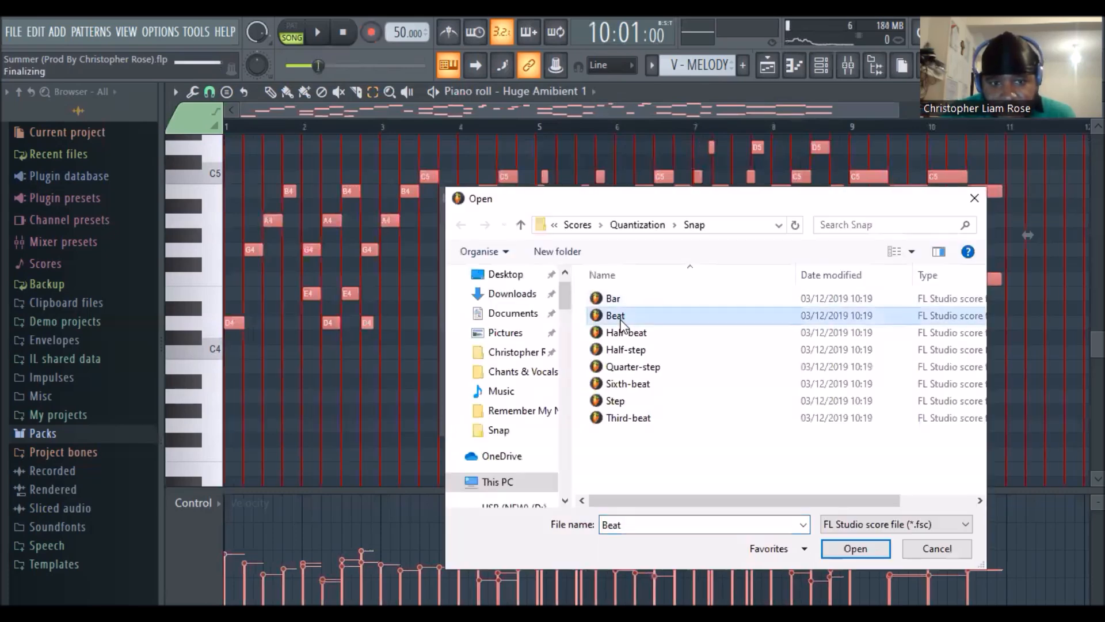
pyautogui.click(841, 547)
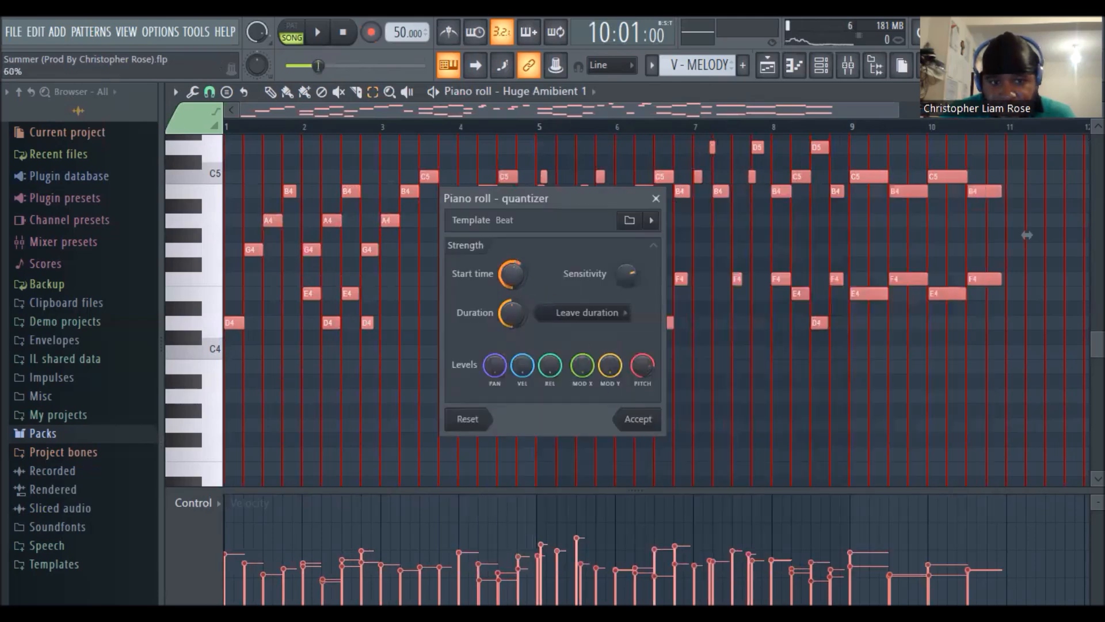
pyautogui.click(639, 420)
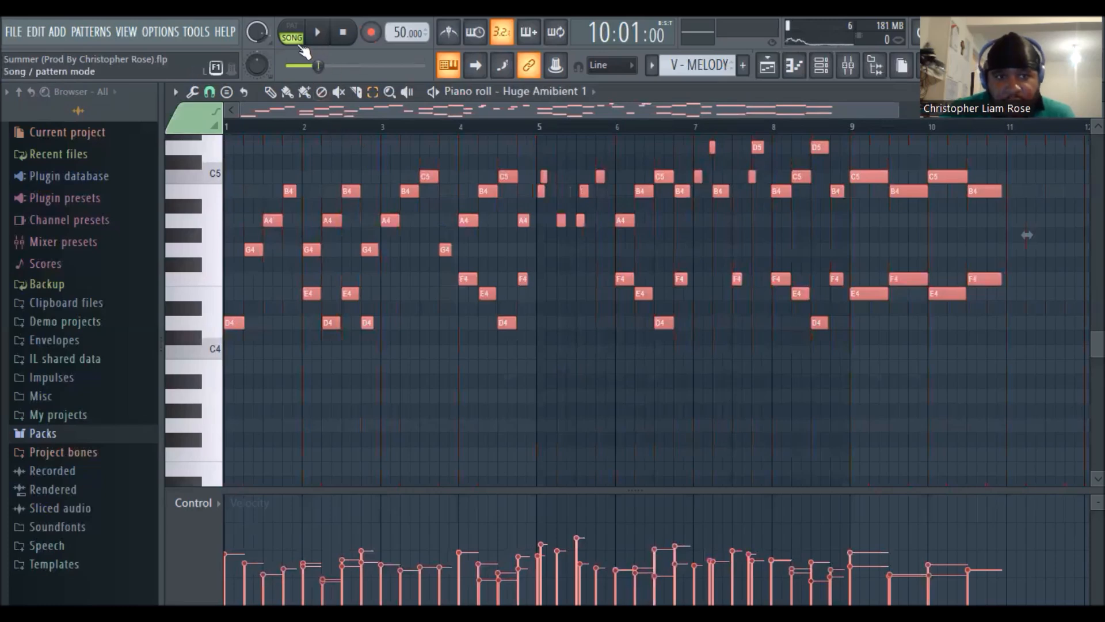
# Preview the V - MELODY pattern on its own and slightly lengthen all of its selected notes together.
pyautogui.press('space')
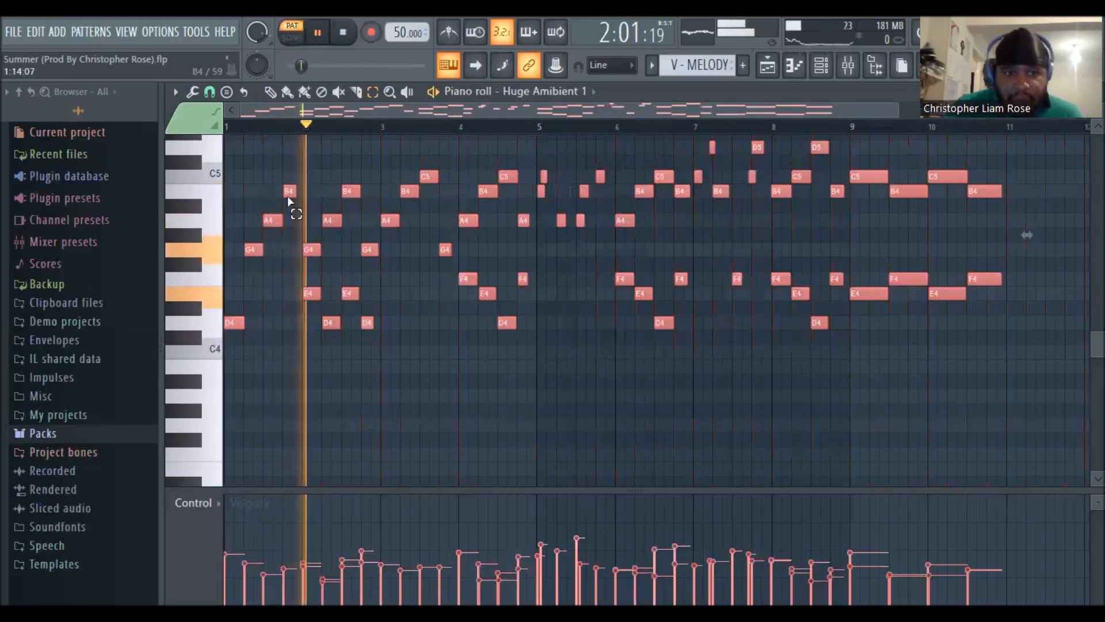
pyautogui.click(346, 36)
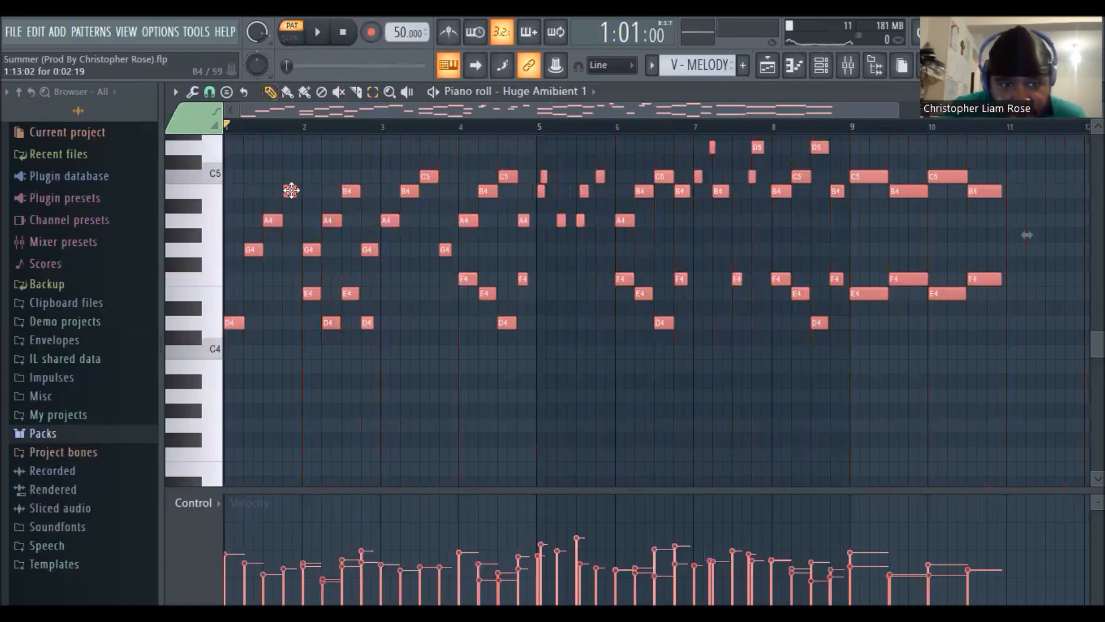
pyautogui.moveTo(292, 190); pyautogui.dragTo(303, 189)
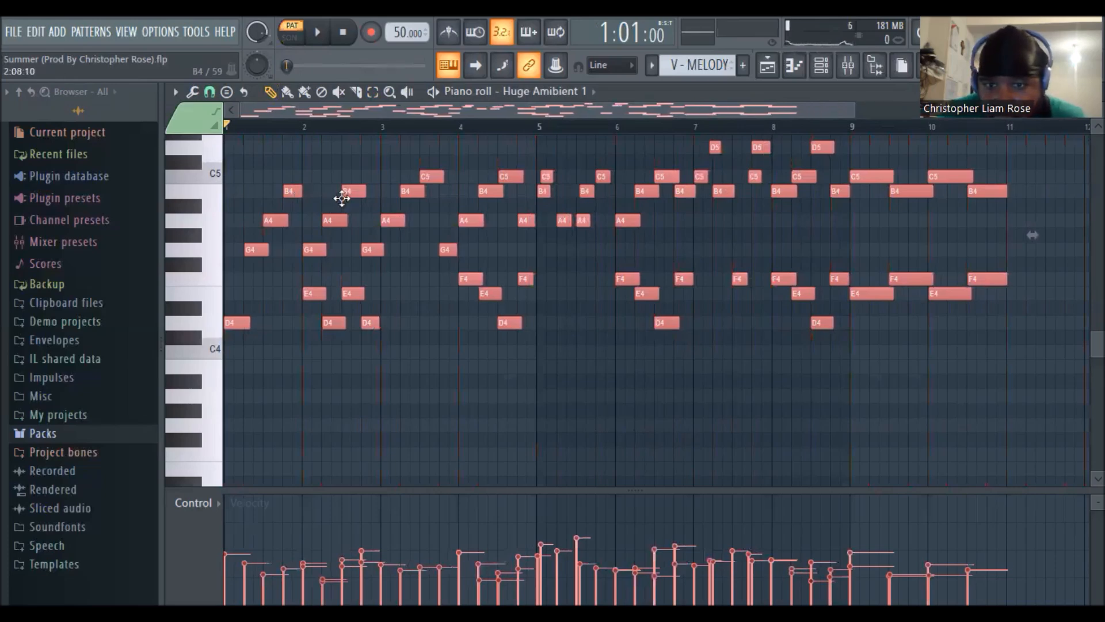
pyautogui.click(565, 368)
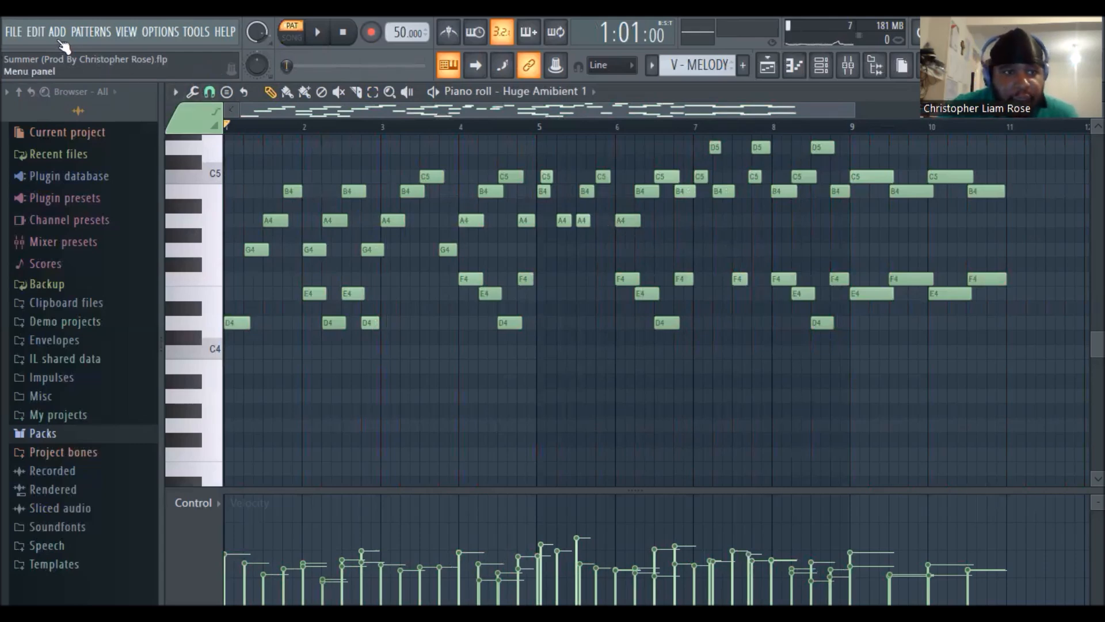
# Undo the last two note resizes in the V - MELODY pattern.
pyautogui.click(36, 33)
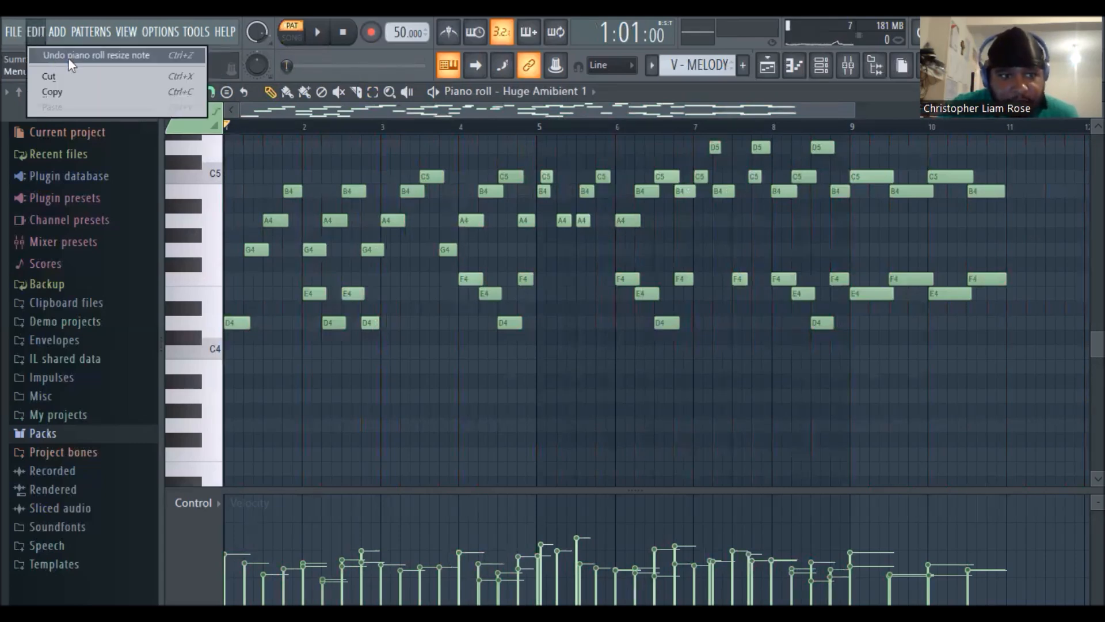
pyautogui.click(78, 61)
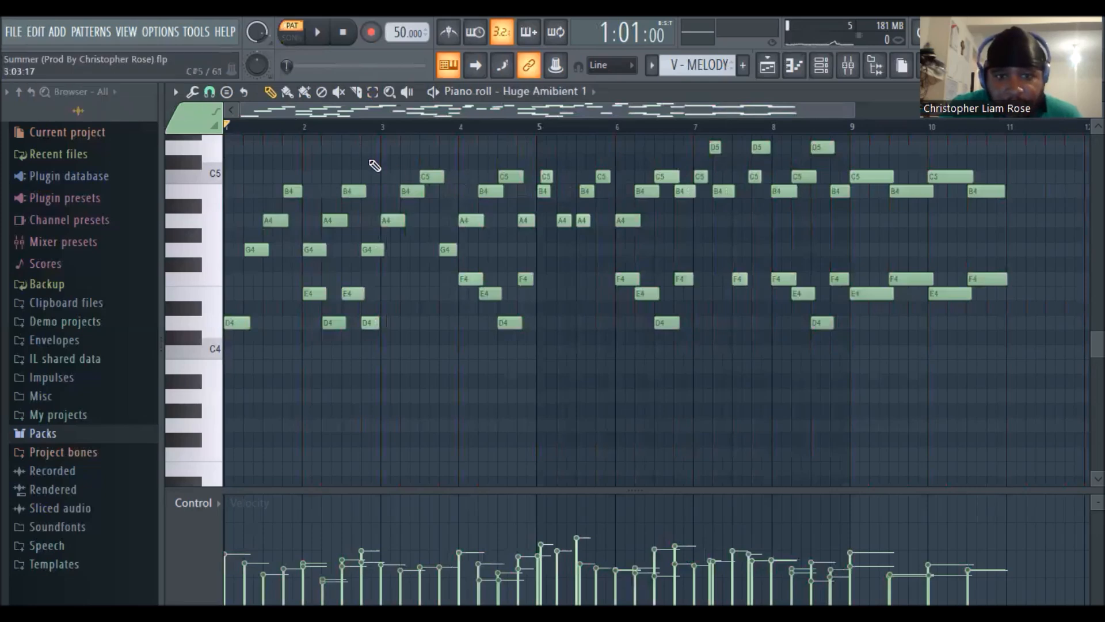
pyautogui.click(36, 32)
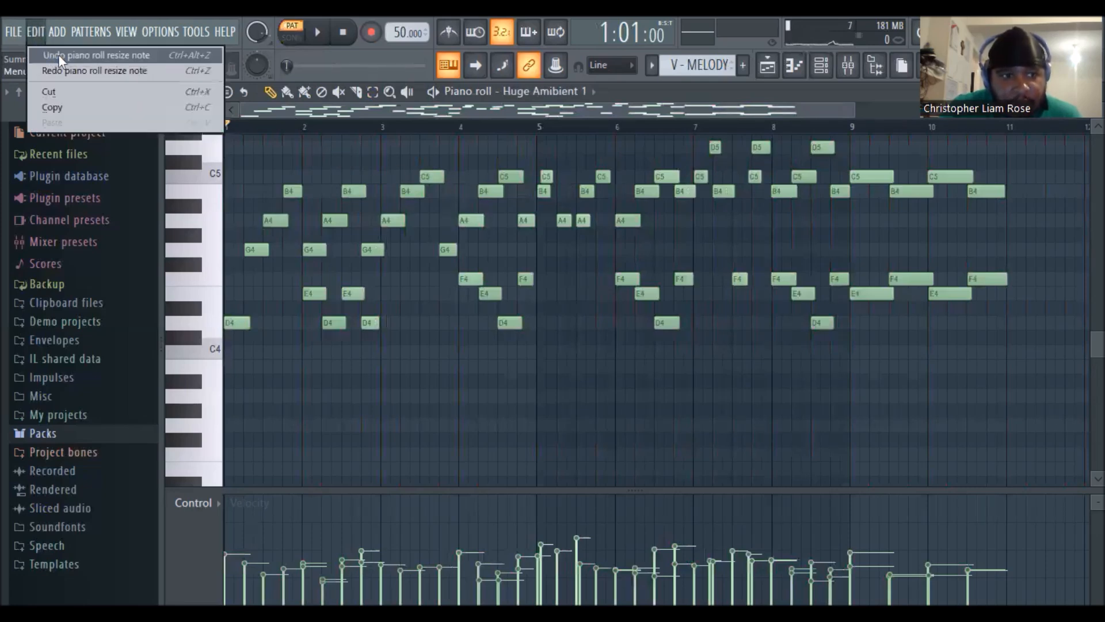
pyautogui.click(55, 55)
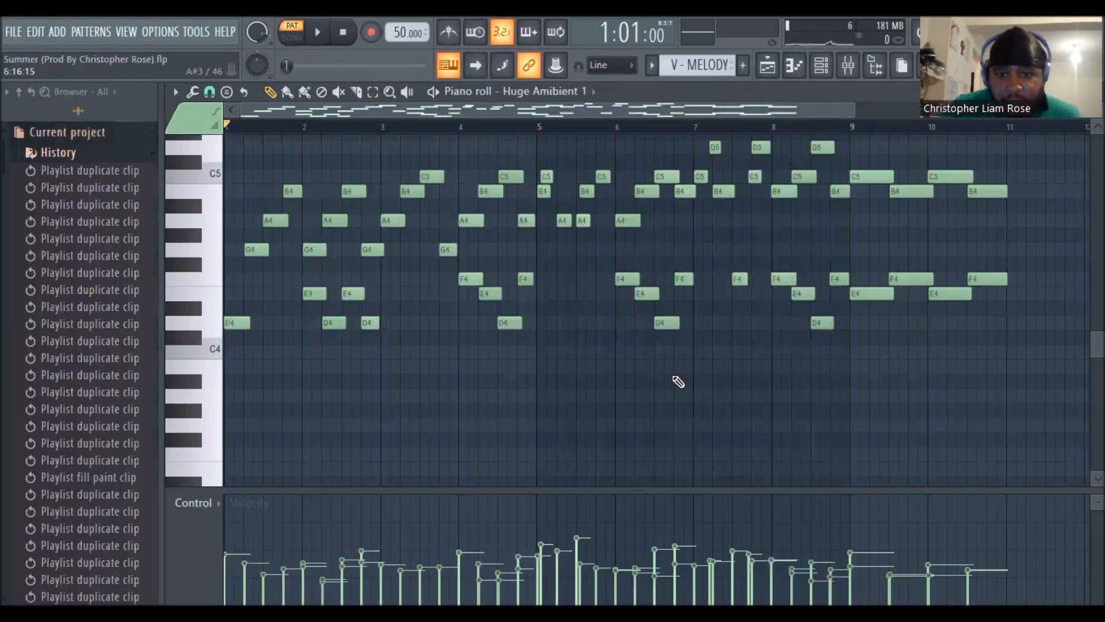
# Preview the V - MELODY pattern and compare its last note endings with the length of its Track 7 clip.
pyautogui.click(318, 34)
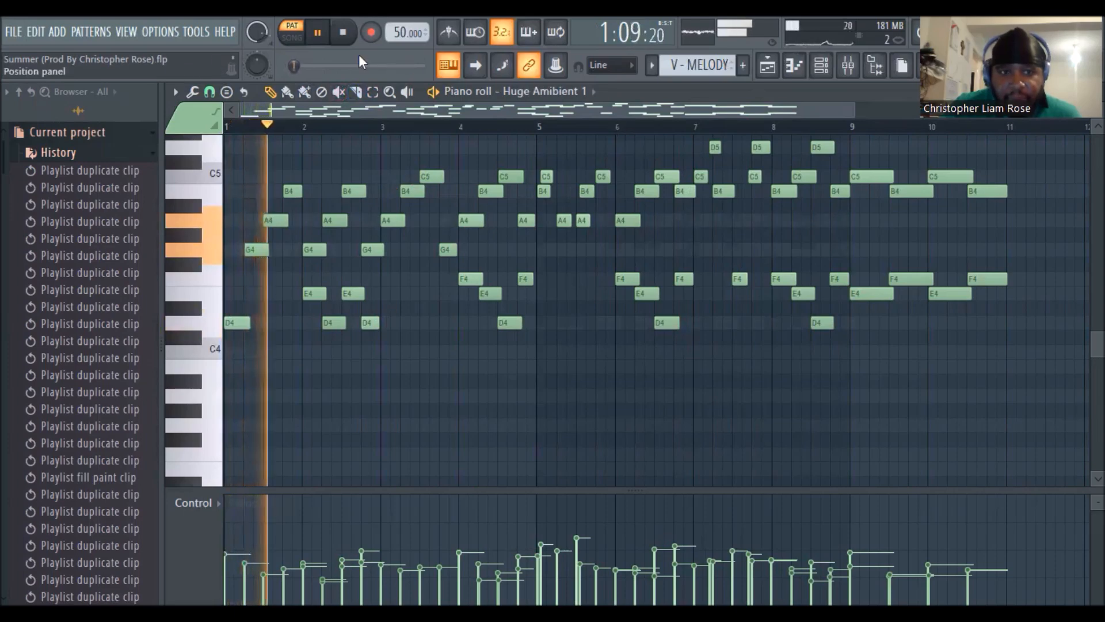
pyautogui.press('space')
pyautogui.click(822, 65)
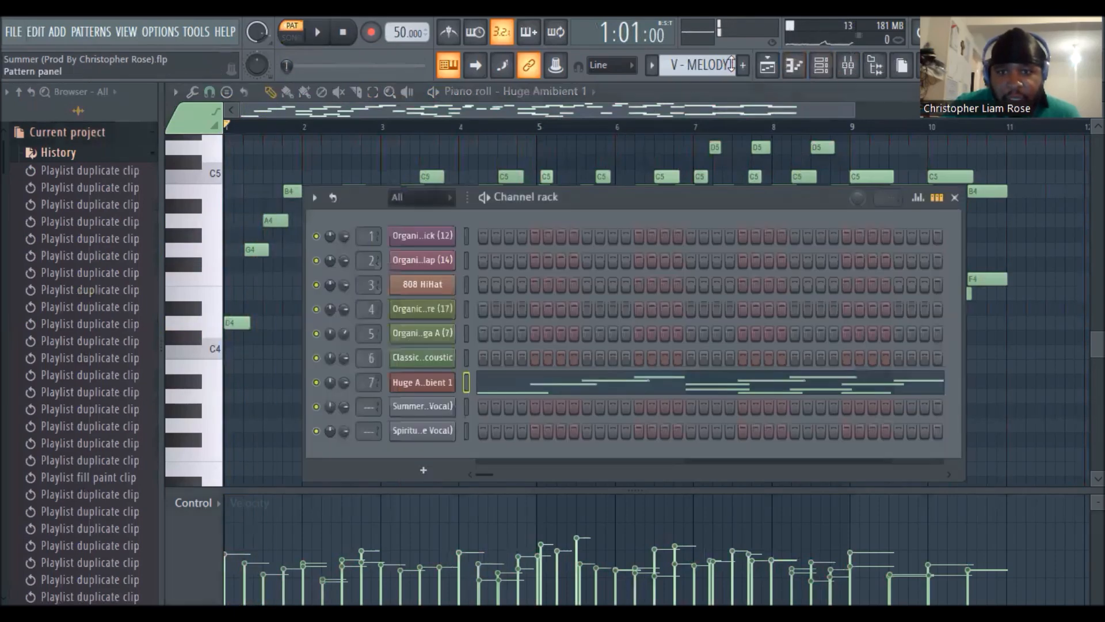
pyautogui.click(768, 66)
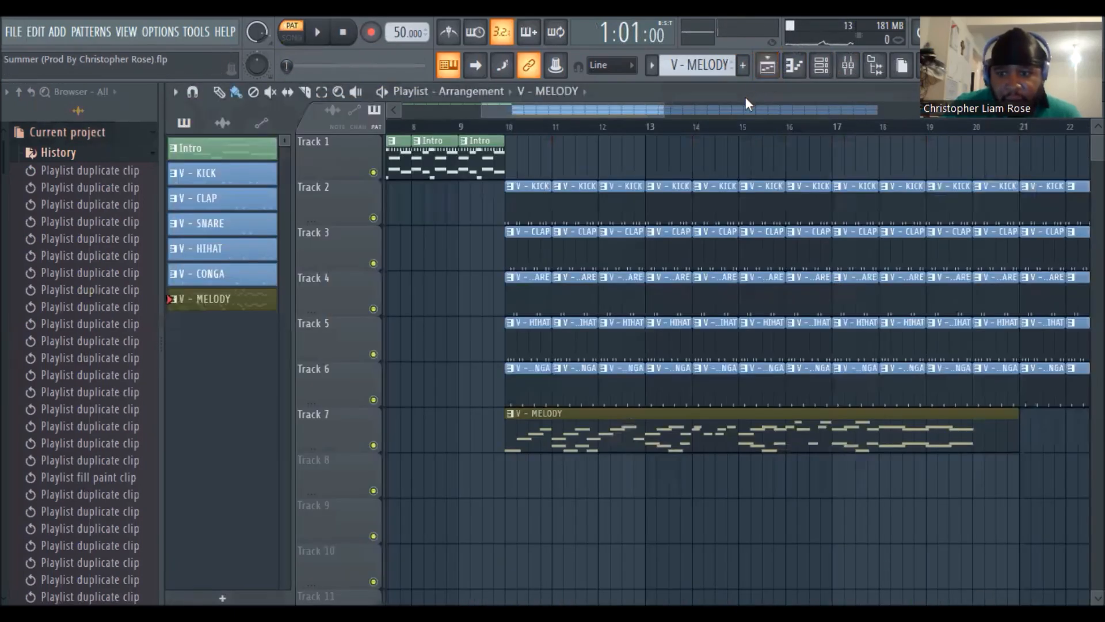
pyautogui.click(821, 68)
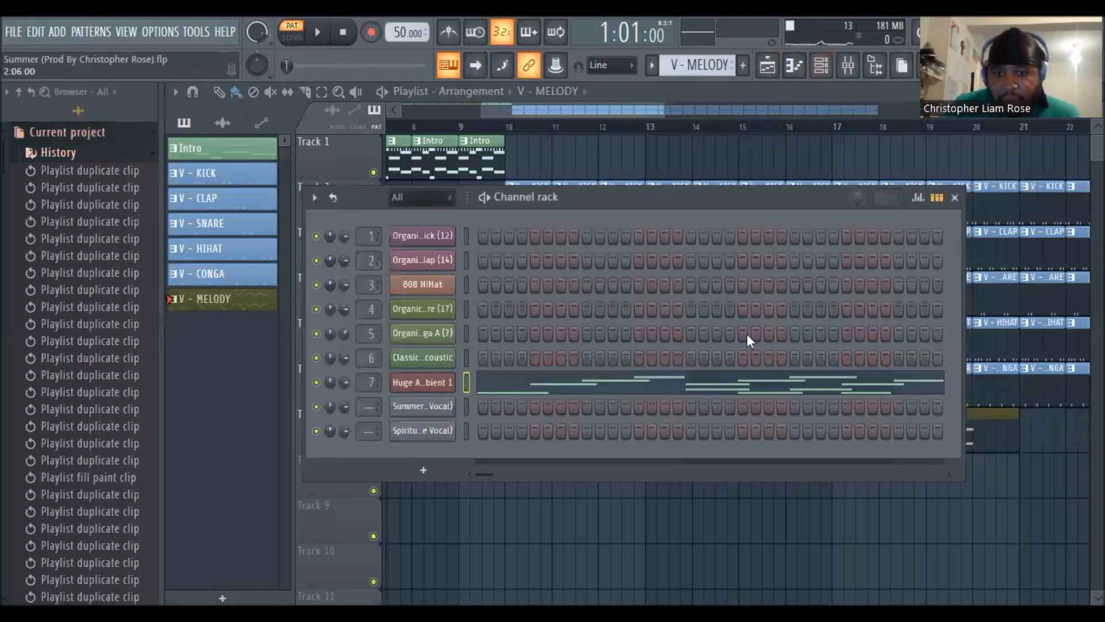
pyautogui.click(731, 390)
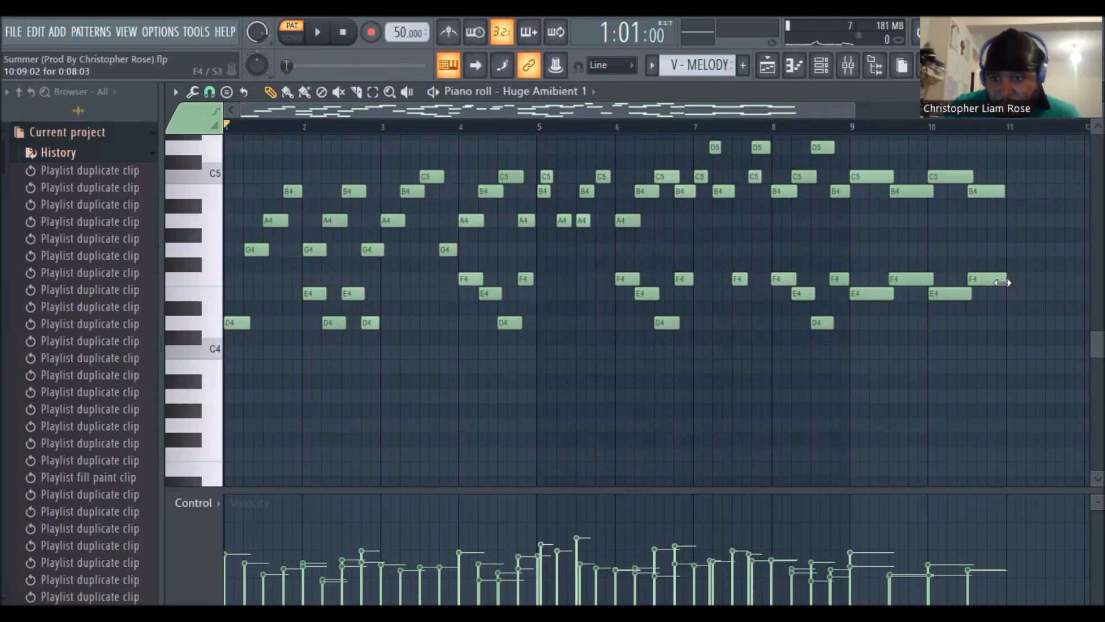
pyautogui.click(834, 66)
pyautogui.click(801, 67)
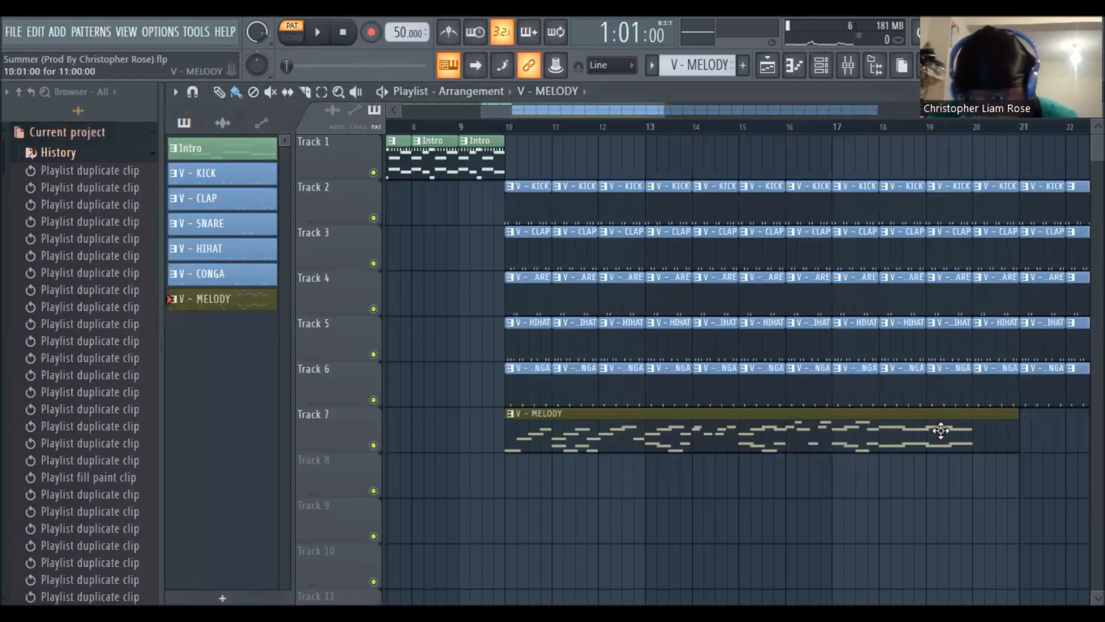
# Shorten the last F4 note in V - MELODY to 0:07:03 so the Track 7 clip ends at bar 20.
pyautogui.click(823, 67)
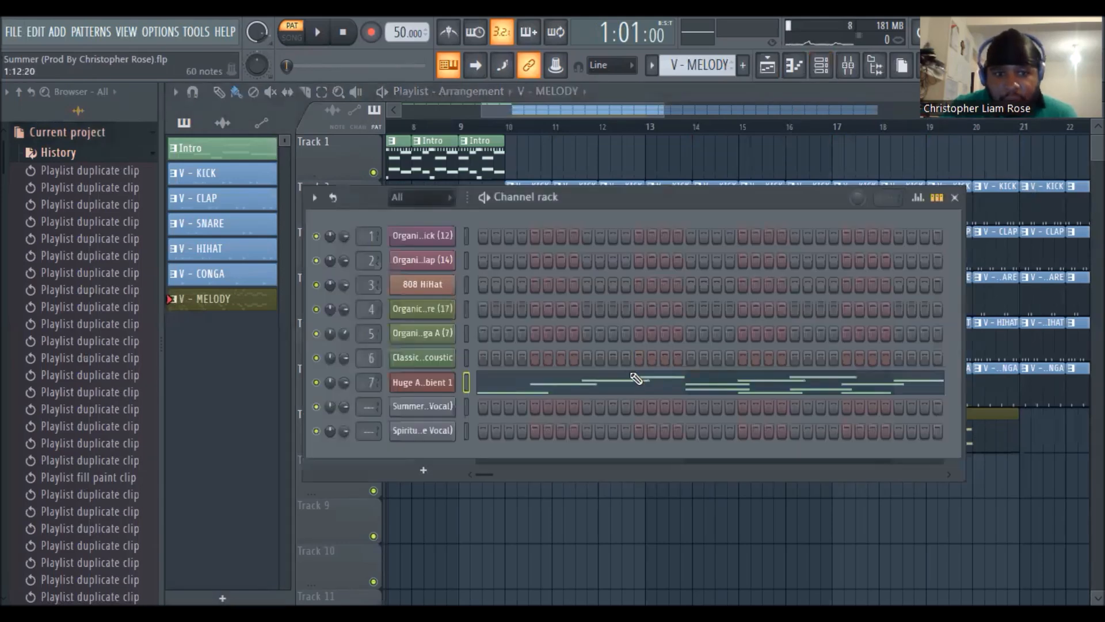
pyautogui.click(637, 380)
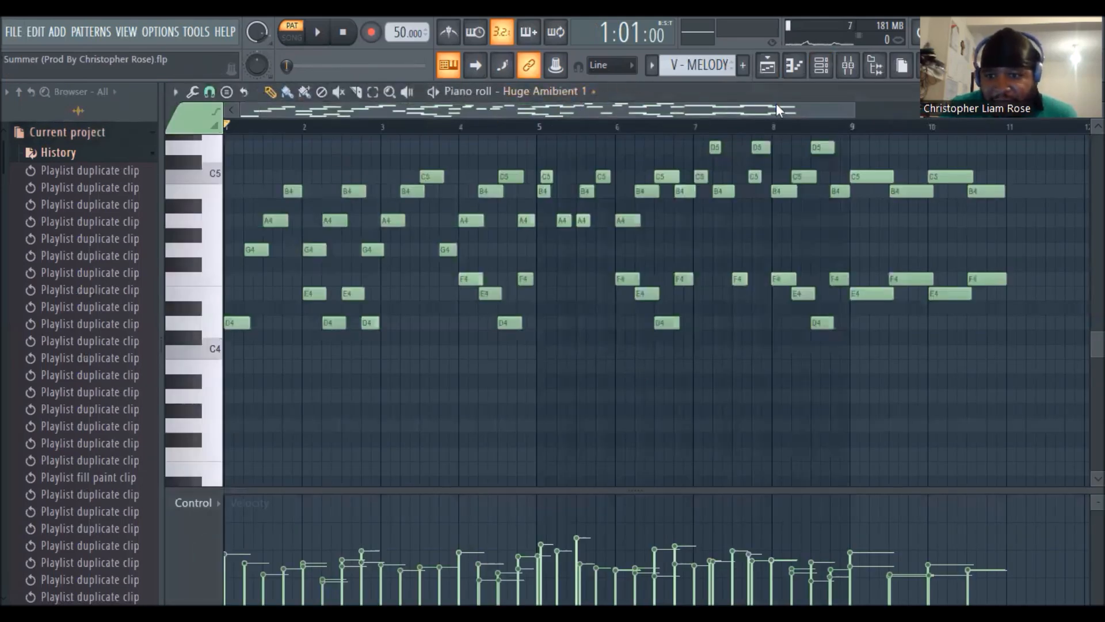
pyautogui.hscroll(2, 815, 114)
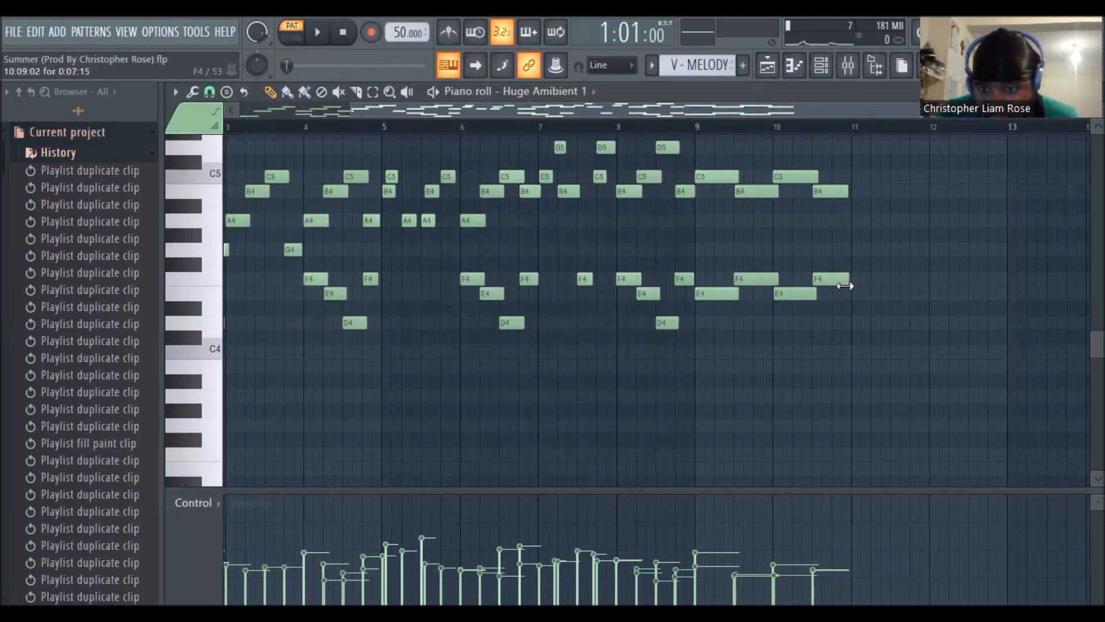
pyautogui.moveTo(847, 286); pyautogui.dragTo(845, 286)
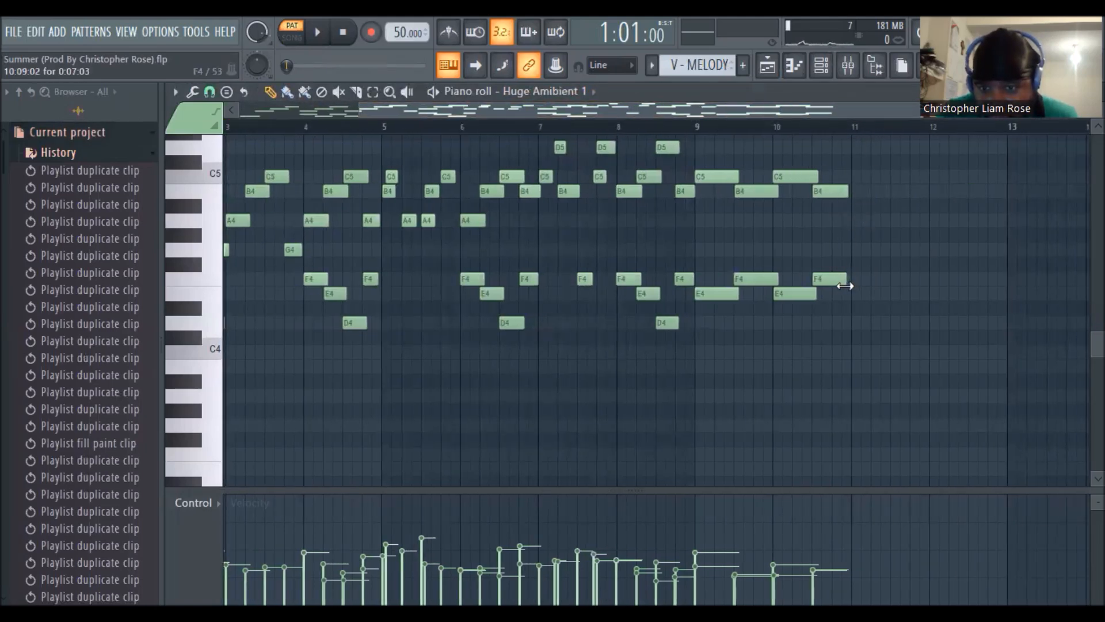
pyautogui.click(821, 66)
pyautogui.click(769, 69)
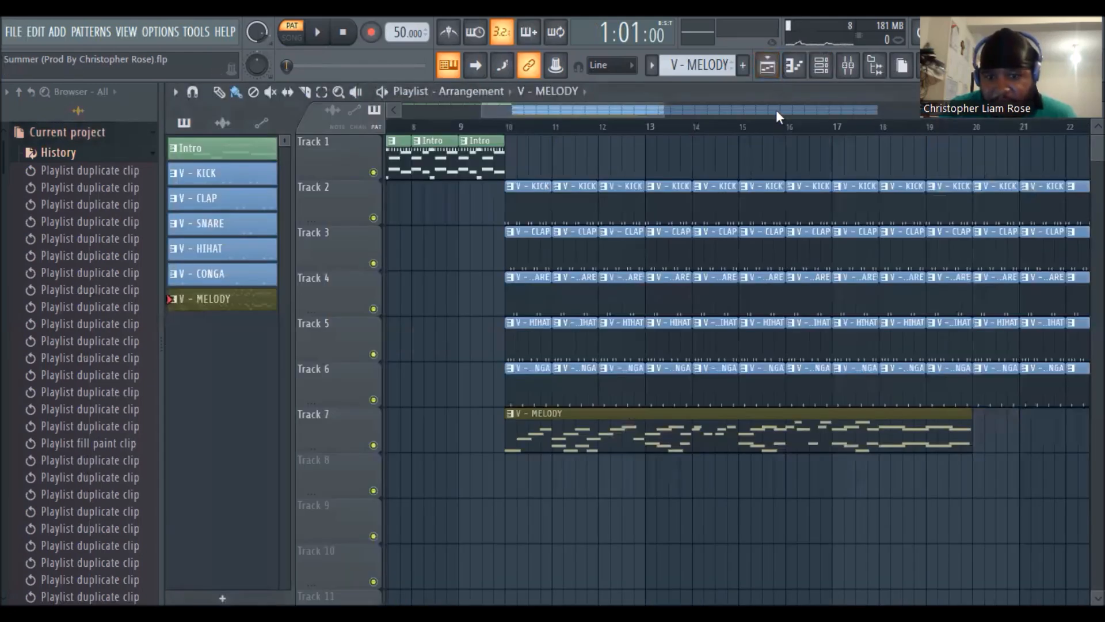
# Play the song from bar 10 to check the quantized verse melody against the drums.
pyautogui.click(793, 68)
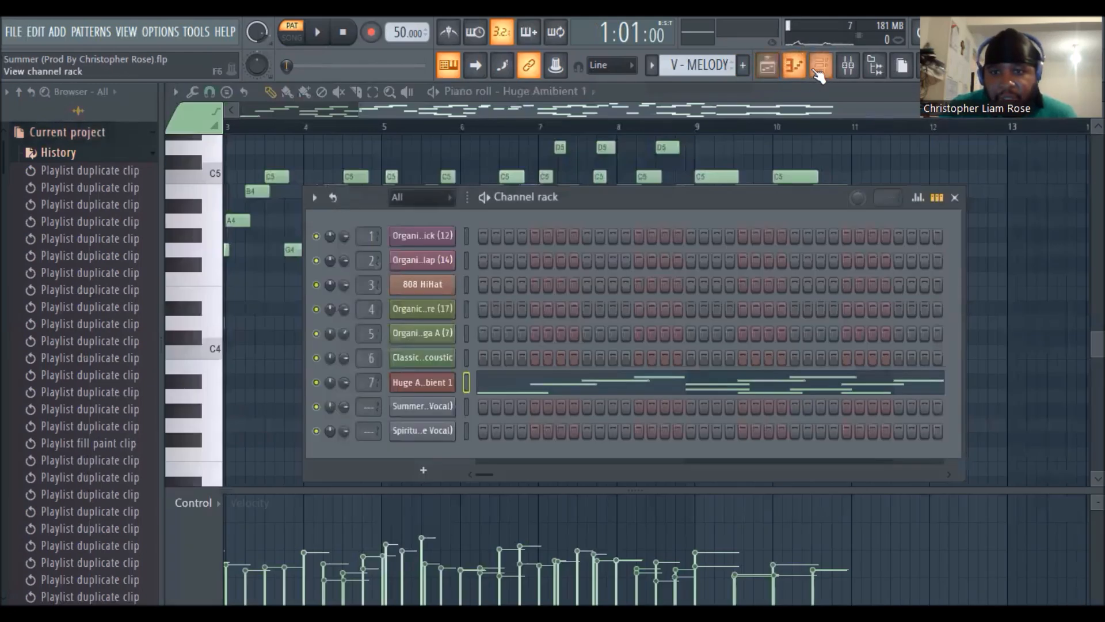
pyautogui.click(821, 66)
pyautogui.click(769, 68)
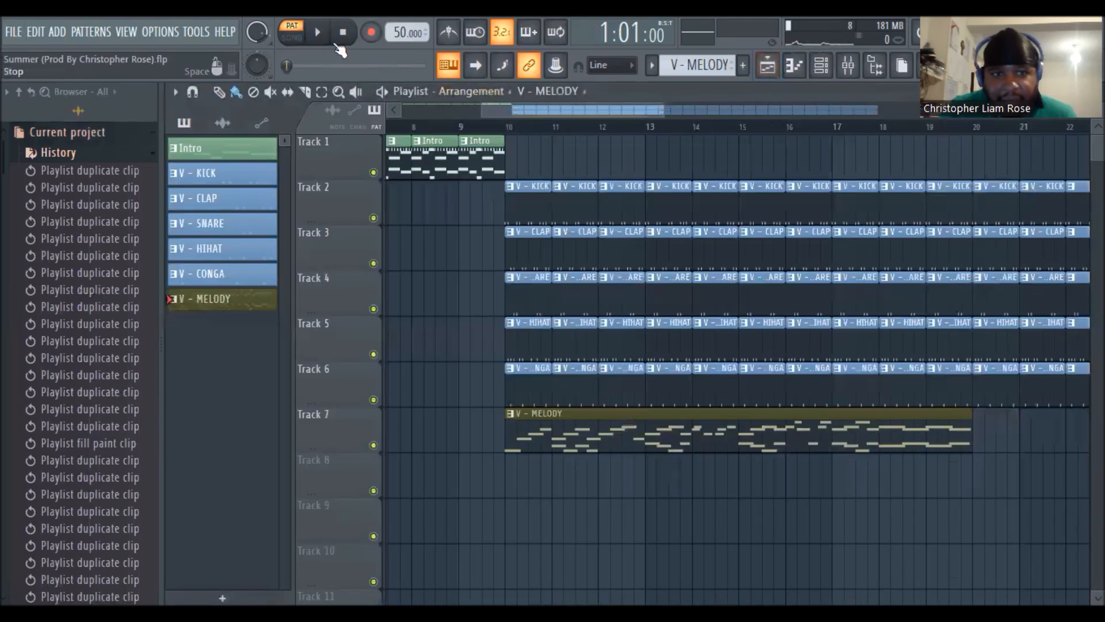
pyautogui.press('space')
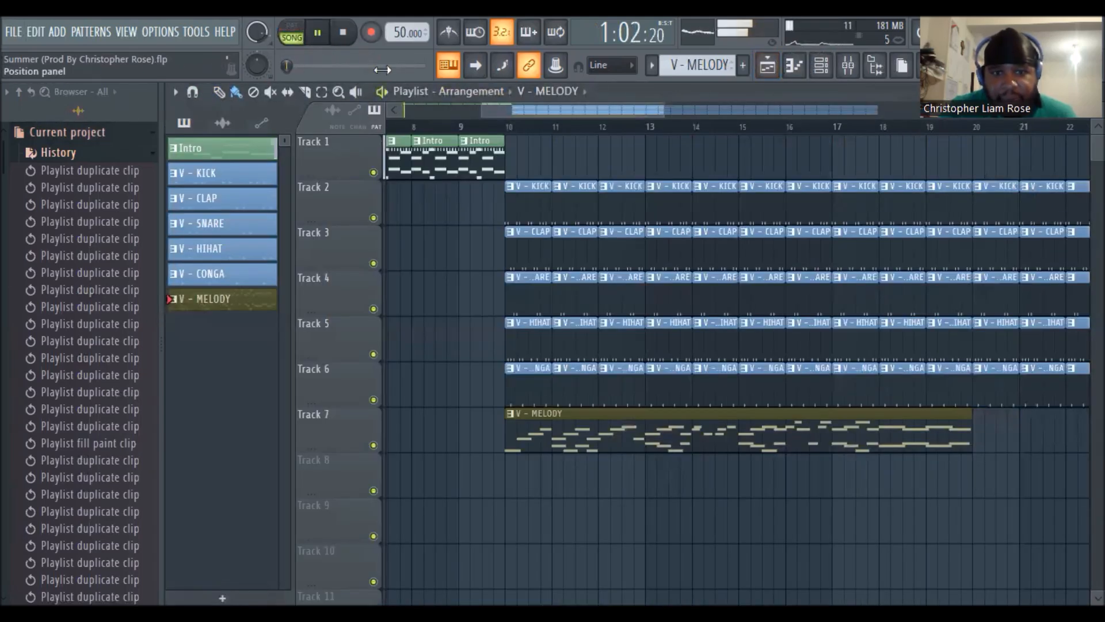
pyautogui.click(506, 130)
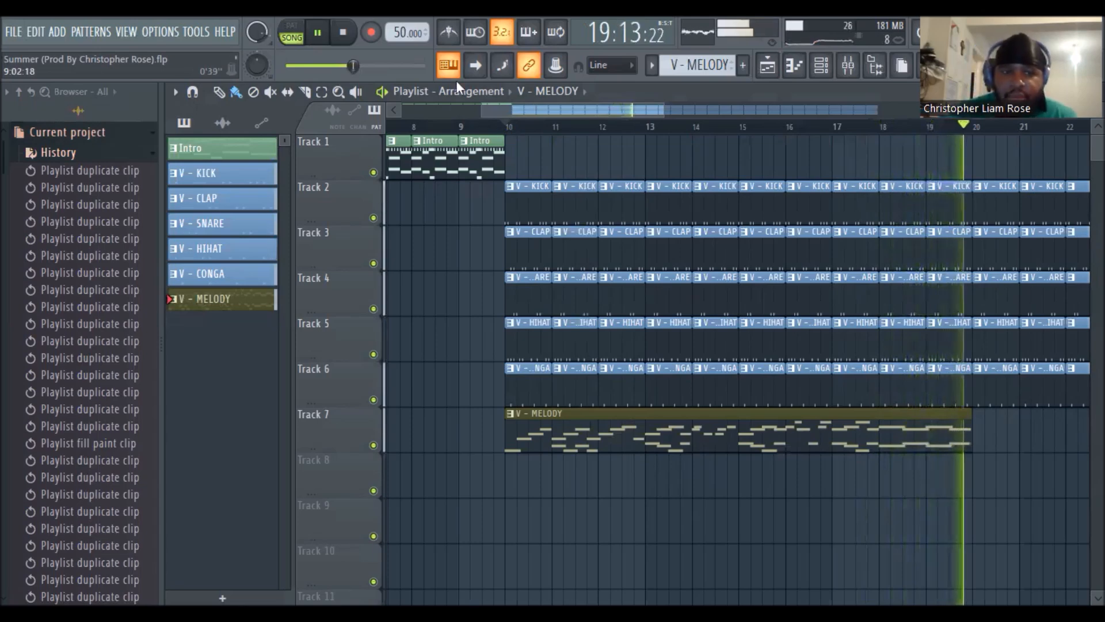
pyautogui.press('space')
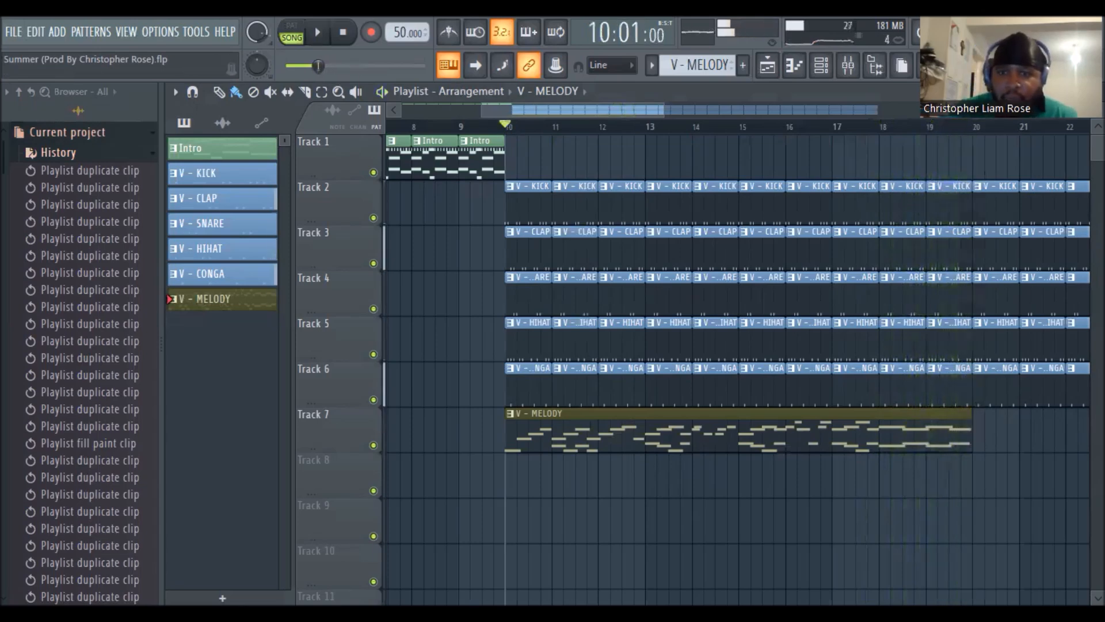
# Fine-tune the timing of the C5 note in bar 8 of the V - MELODY pattern.
pyautogui.click(821, 66)
pyautogui.click(601, 381)
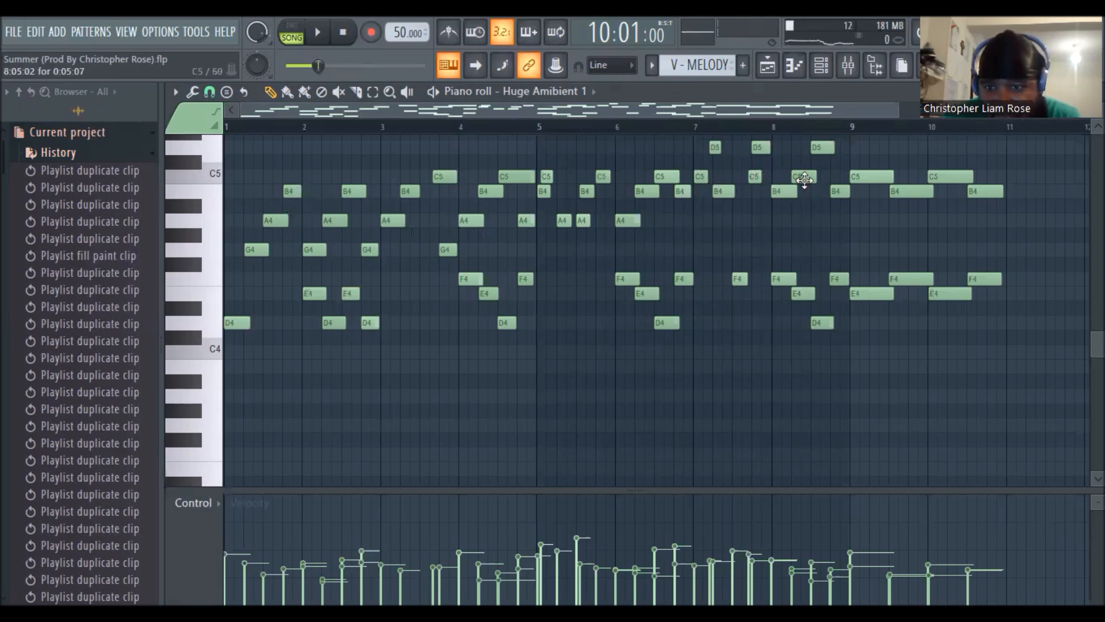
pyautogui.moveTo(804, 180); pyautogui.dragTo(806, 178)
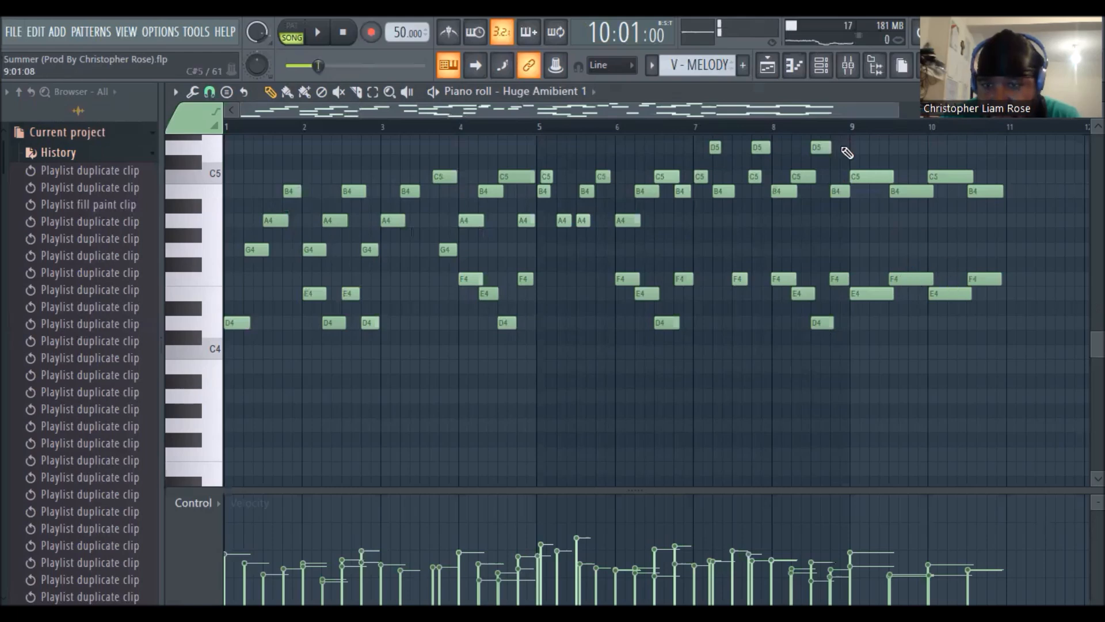
# Duplicate the V - MELODY clip on Track 7 twice in the Playlist so the melody covers bars 10 to 40.
pyautogui.moveTo(831, 113); pyautogui.dragTo(782, 128)
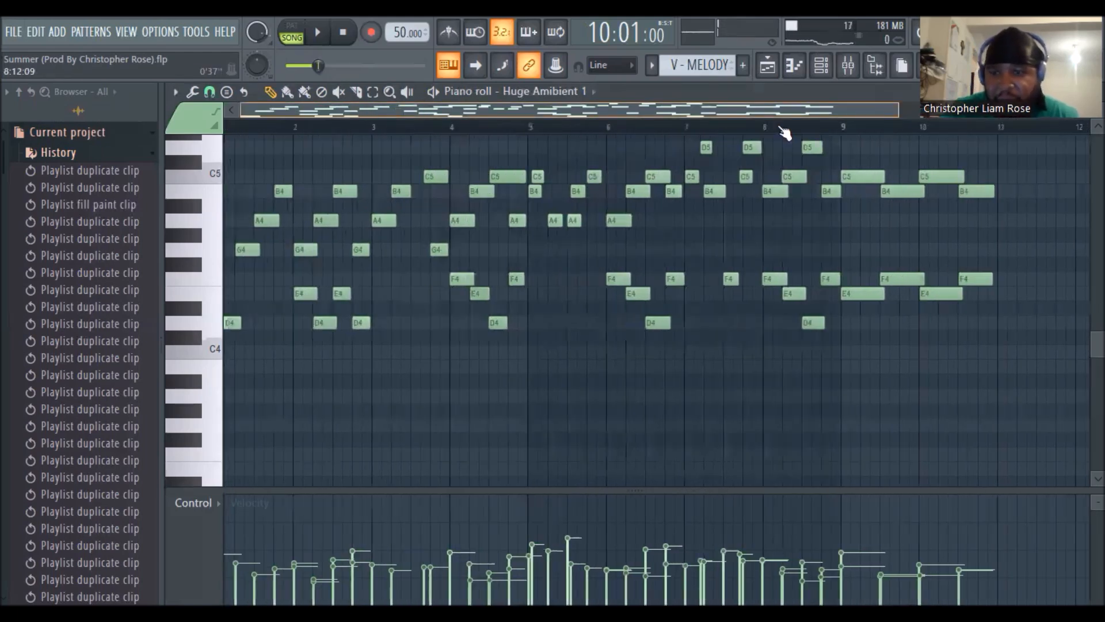
pyautogui.click(821, 74)
pyautogui.click(765, 68)
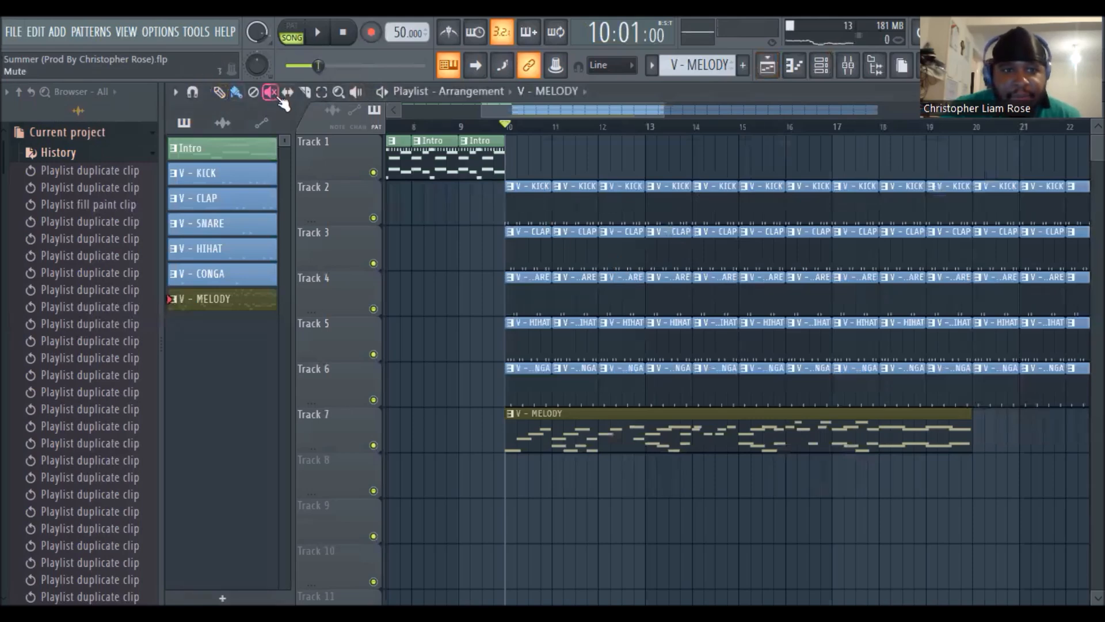
pyautogui.rightClick(513, 428)
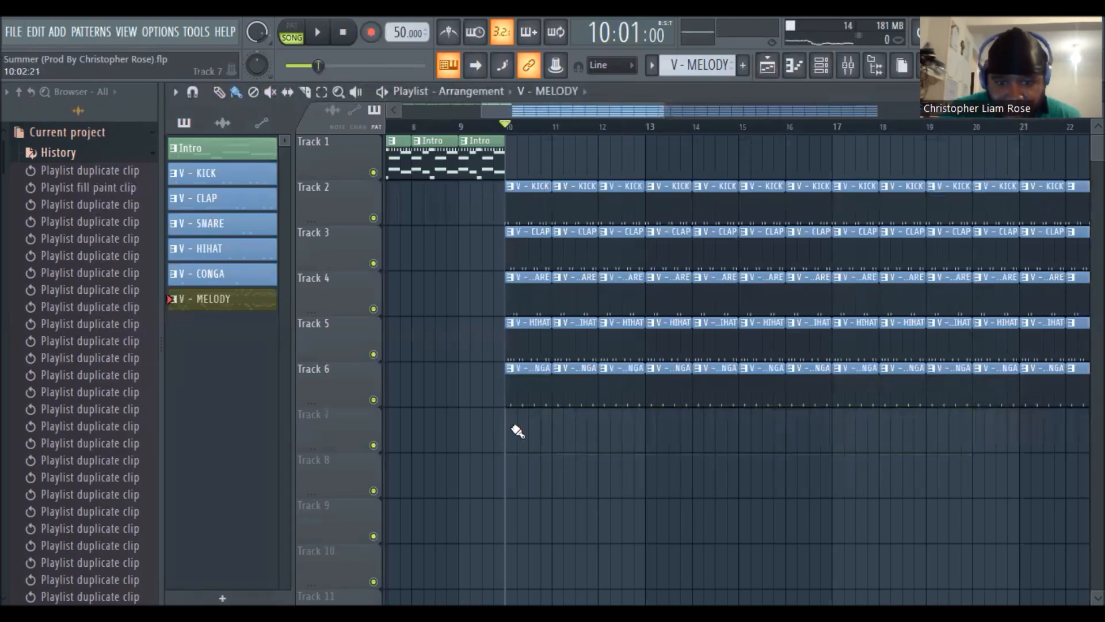
pyautogui.hotkey('ctrl', 'z')
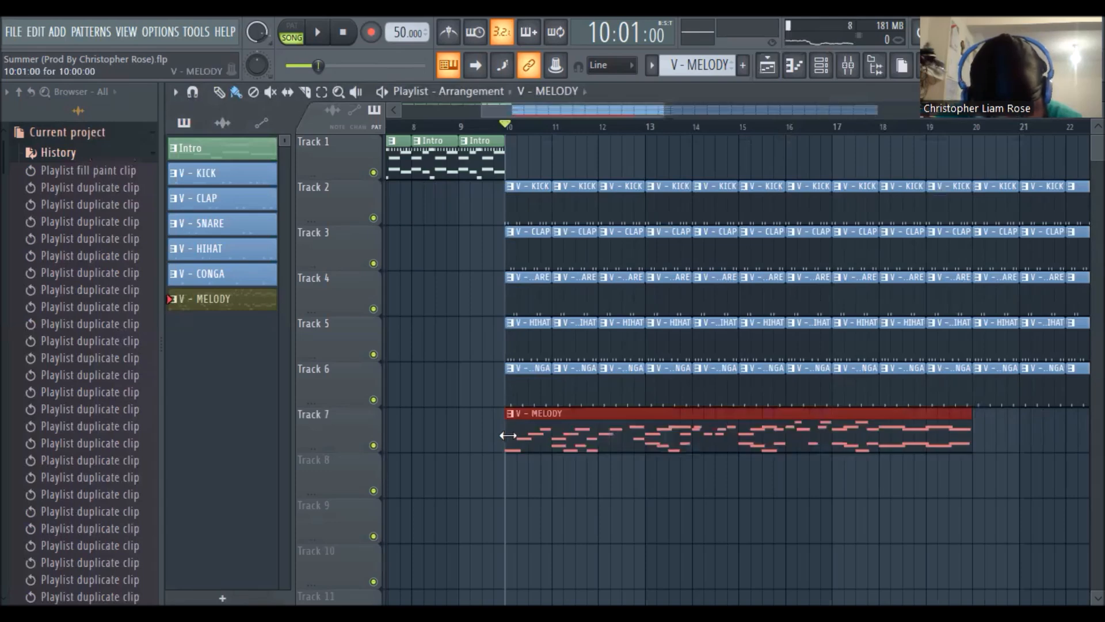
pyautogui.hotkey('ctrl', 'b')
pyautogui.press('space')
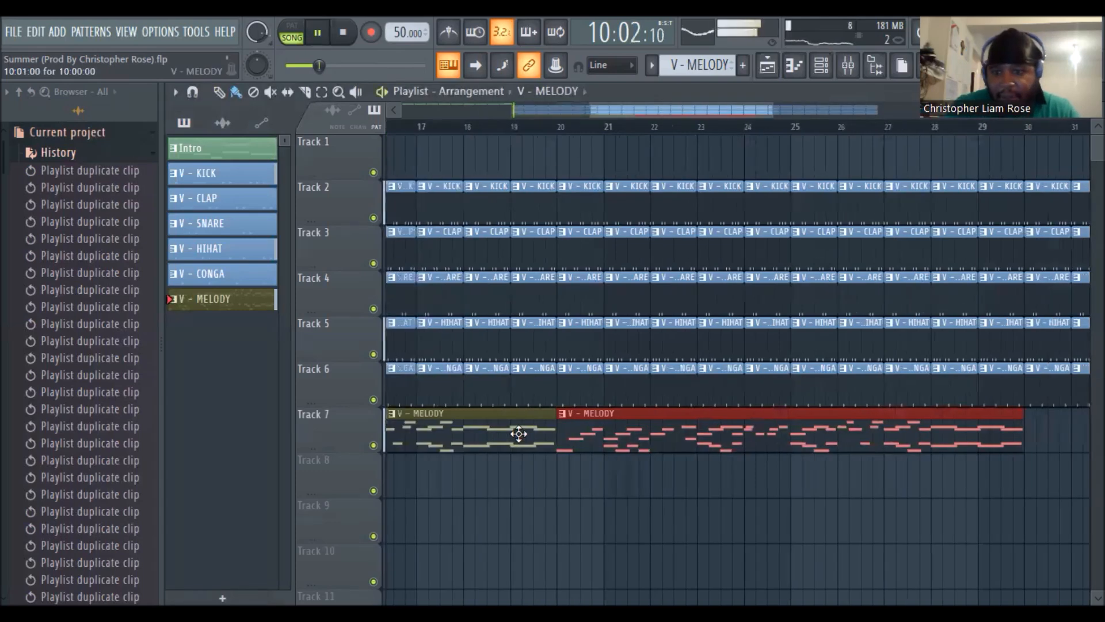
pyautogui.hotkey('ctrl', 'b')
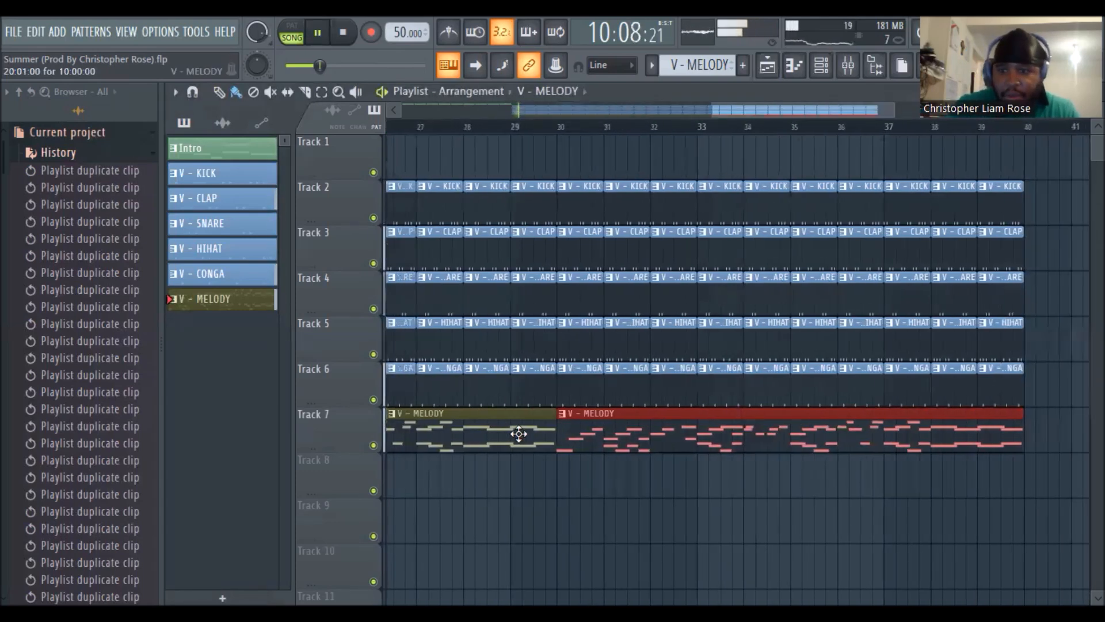
pyautogui.click(343, 36)
# Place a V - MELODY clip on Track 8 at bar 10 and duplicate it twice up to bar 40.
pyautogui.moveTo(761, 110); pyautogui.dragTo(547, 133)
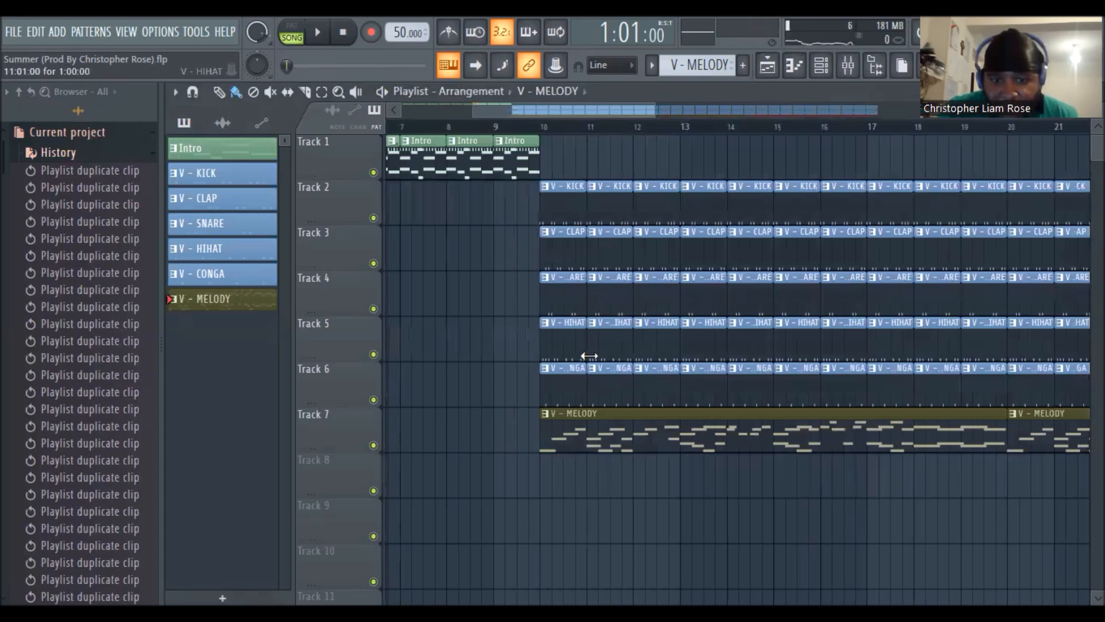
pyautogui.click(545, 476)
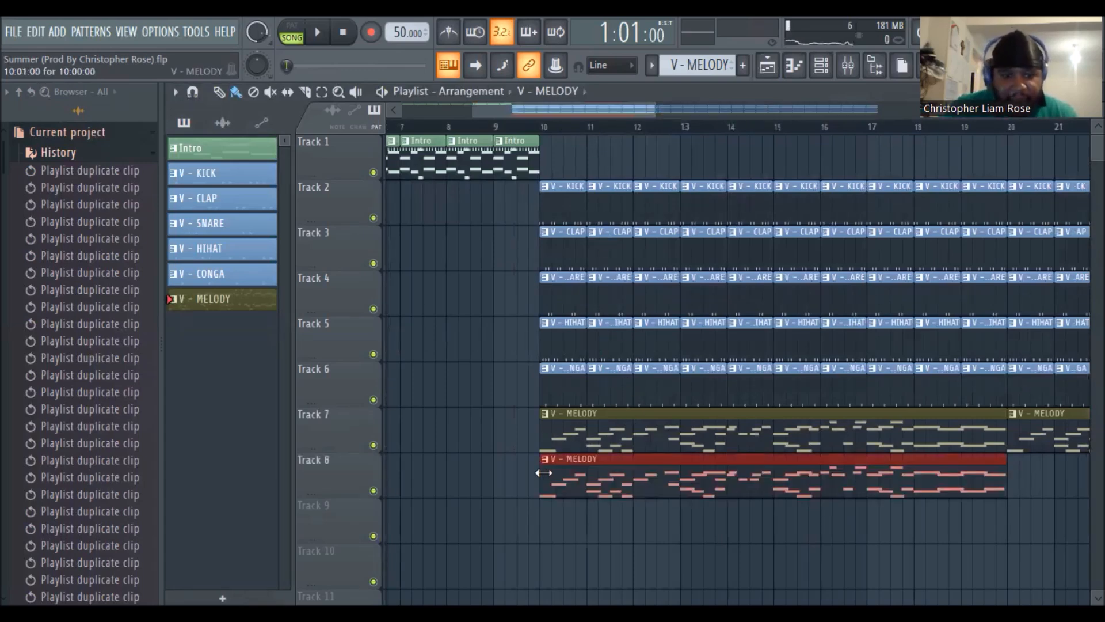
pyautogui.hotkey('ctrl', 'b')
pyautogui.hotkey('ctrl', 'b')
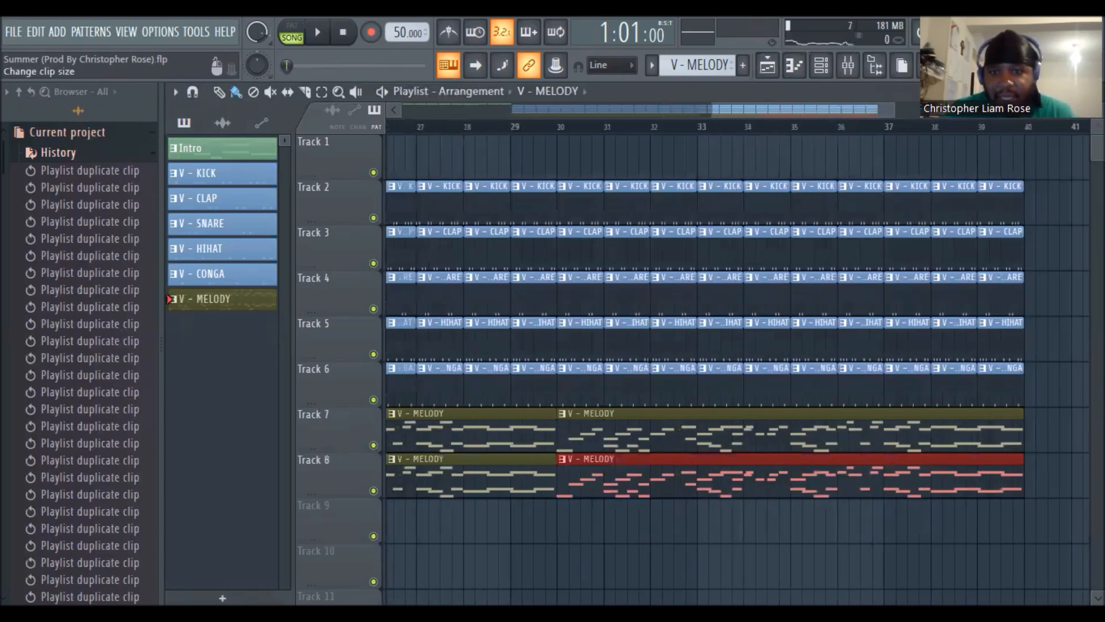
# Play the song from bar 10 to hear the doubled melody with the drums.
pyautogui.moveTo(812, 108); pyautogui.dragTo(609, 133)
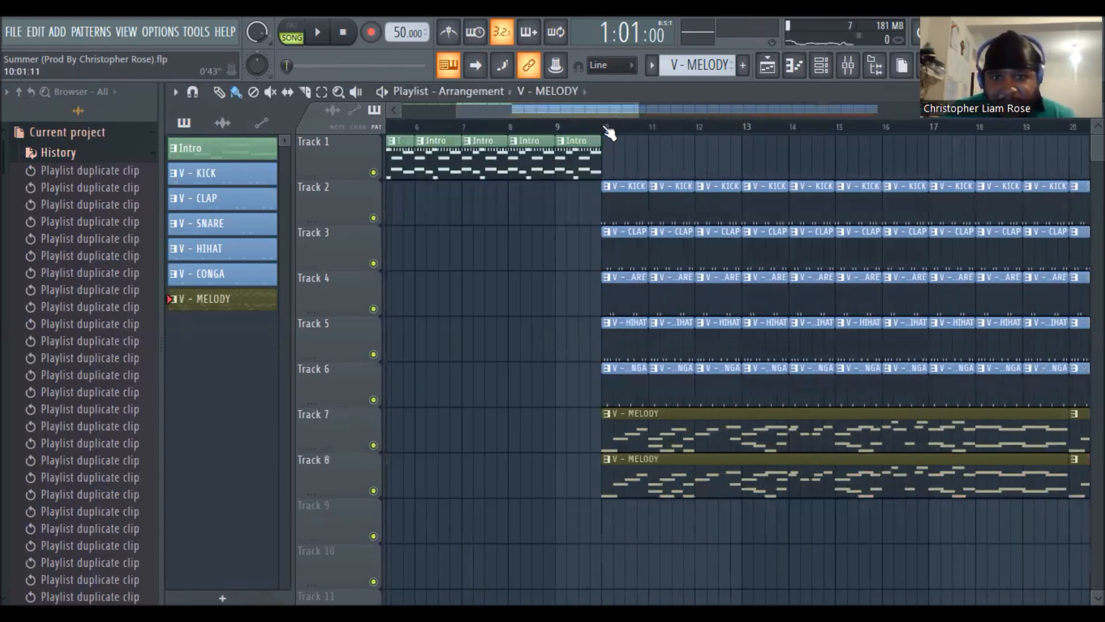
pyautogui.click(321, 36)
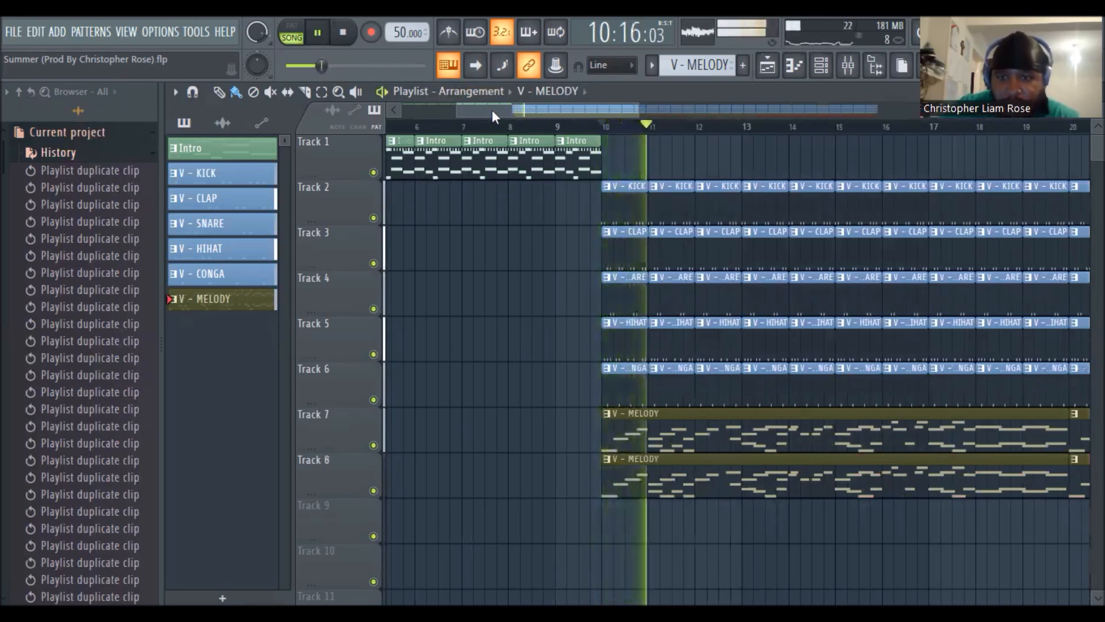
pyautogui.click(358, 42)
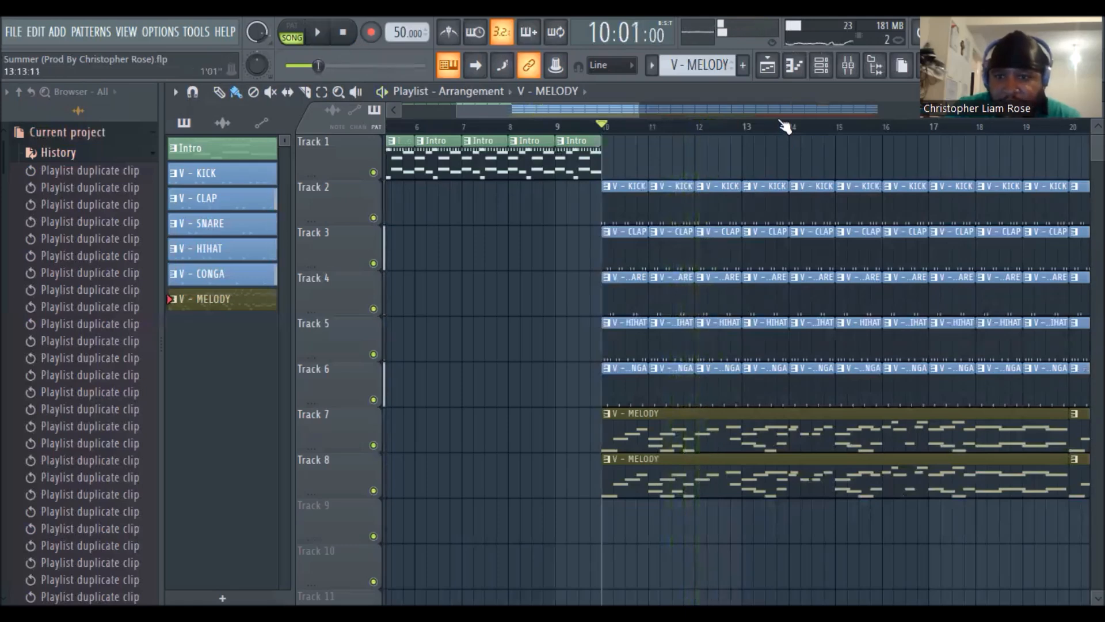
# Remove the V - KICK clips at bars 15, 17, 26 and 27 on Track 2.
pyautogui.click(833, 107)
pyautogui.moveTo(792, 113); pyautogui.dragTo(631, 124)
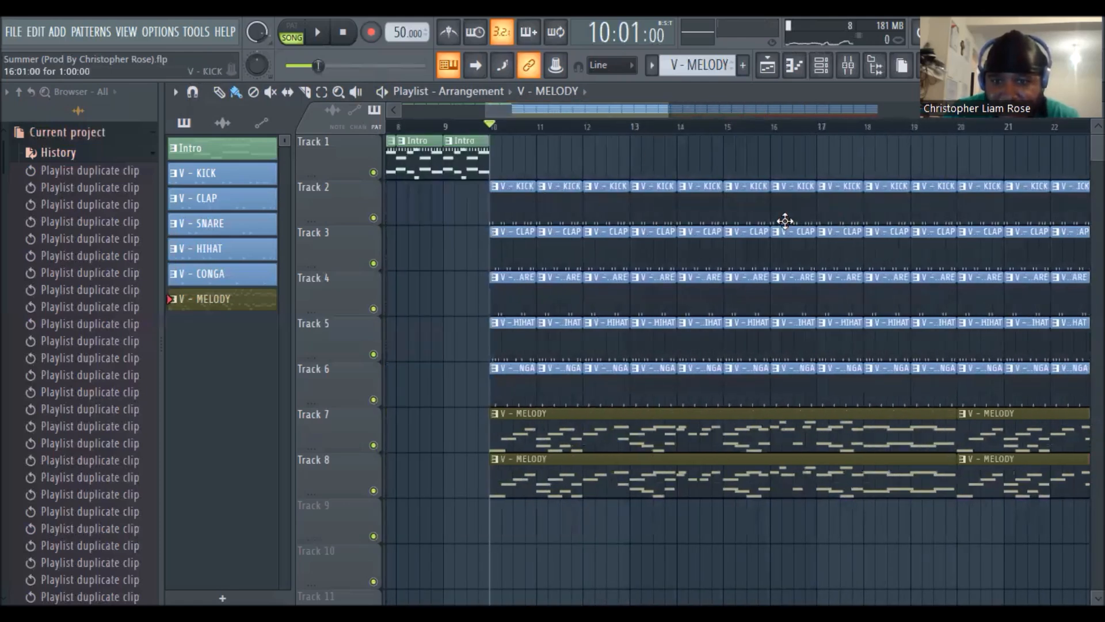
pyautogui.rightClick(838, 208)
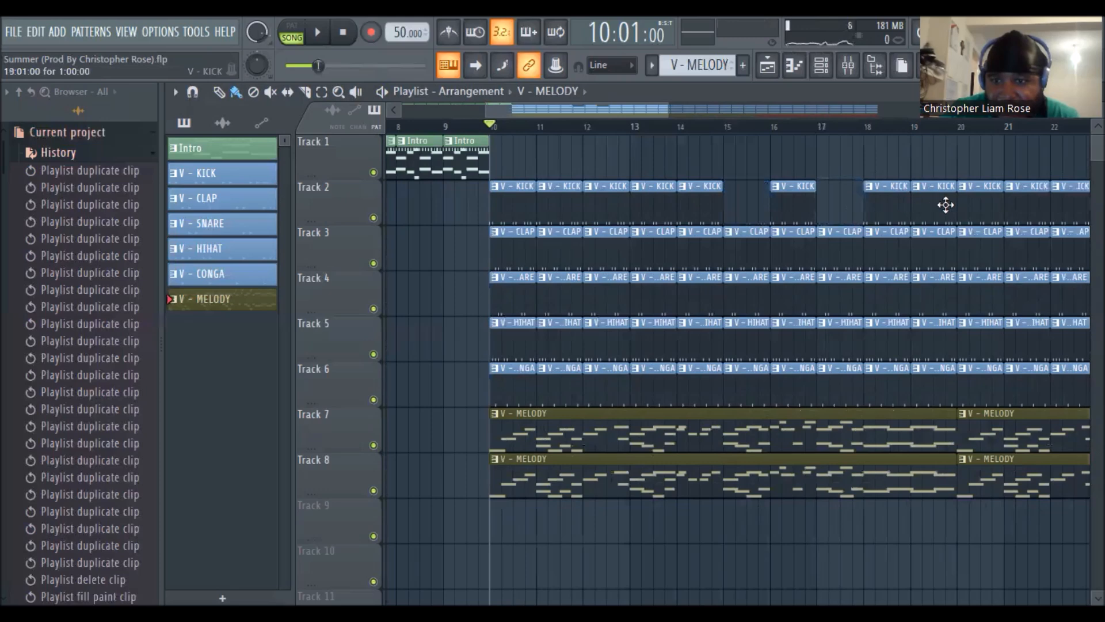
pyautogui.moveTo(799, 115); pyautogui.dragTo(923, 135)
pyautogui.rightClick(785, 208)
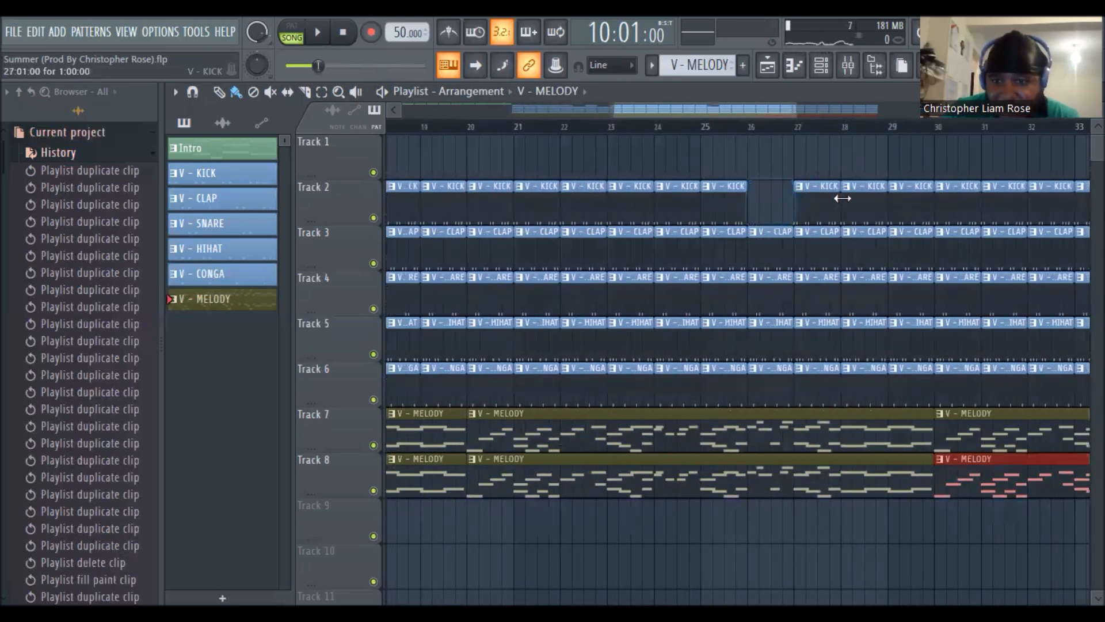
pyautogui.rightClick(815, 208)
# Remove the V - SNARE clips at bars 23, 25 and 26 on Track 4.
pyautogui.rightClick(759, 305)
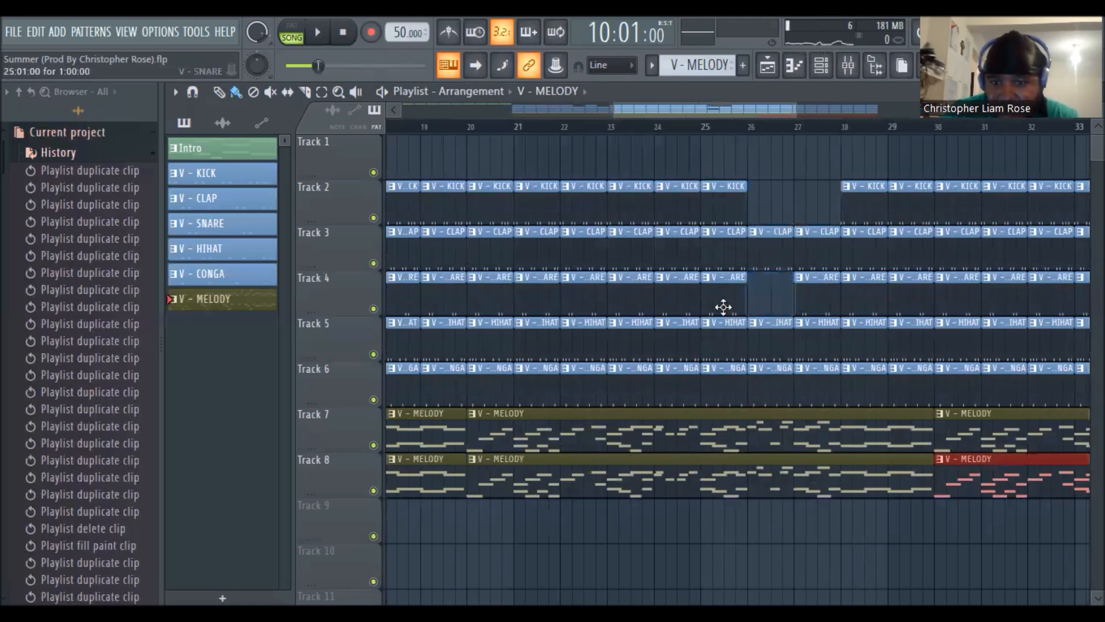
pyautogui.rightClick(716, 305)
pyautogui.rightClick(624, 306)
# Remove the V - HIHAT clips at bars 22, 25, 27, 29 and 32 on Track 5.
pyautogui.rightClick(603, 344)
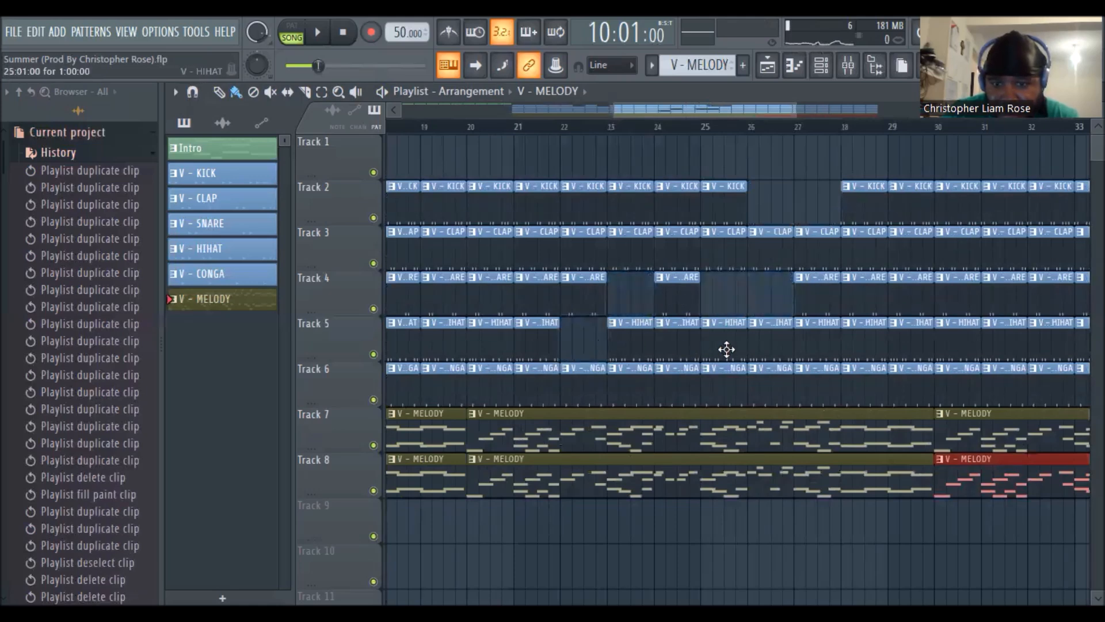
pyautogui.rightClick(726, 346)
pyautogui.rightClick(818, 346)
pyautogui.rightClick(911, 345)
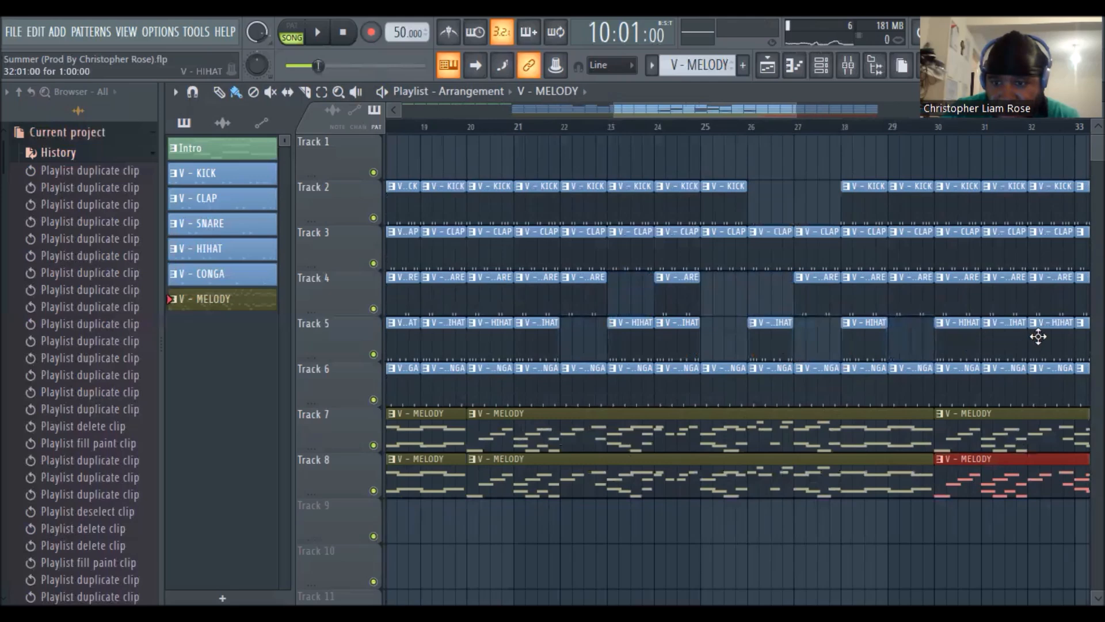
pyautogui.rightClick(1038, 337)
# Remove the V - CONGA clips at bars 22, 24, 27 and 30 on Track 6.
pyautogui.rightClick(966, 380)
pyautogui.rightClick(820, 386)
pyautogui.rightClick(679, 394)
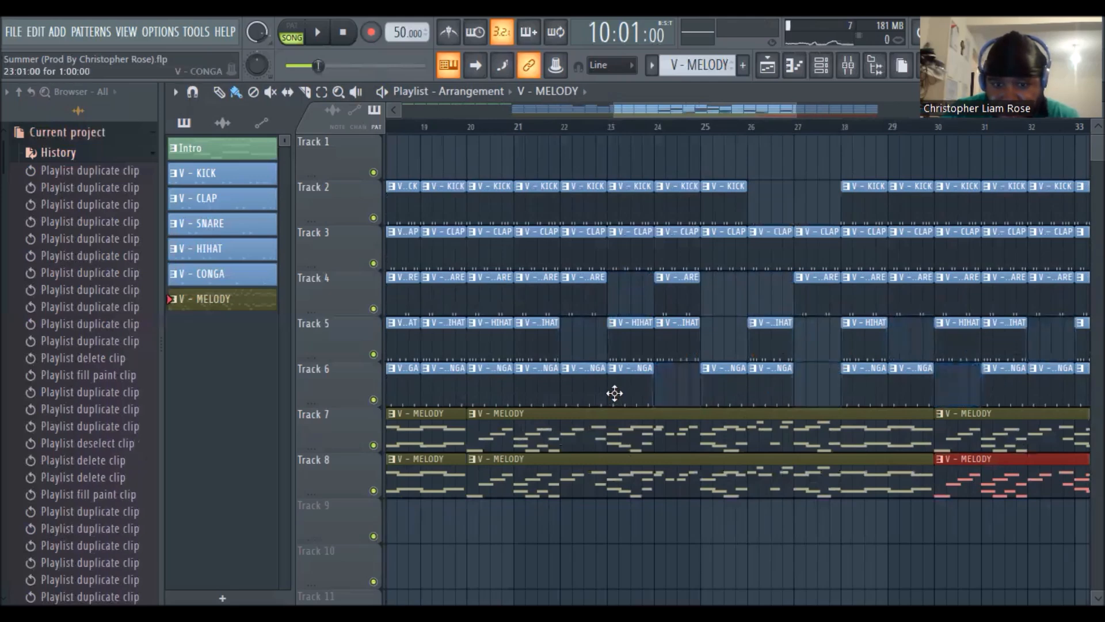
pyautogui.rightClick(605, 393)
# Remove the V - KICK clips at bars 34, 36 and 38 on Track 2.
pyautogui.hscroll(8, 772, 110)
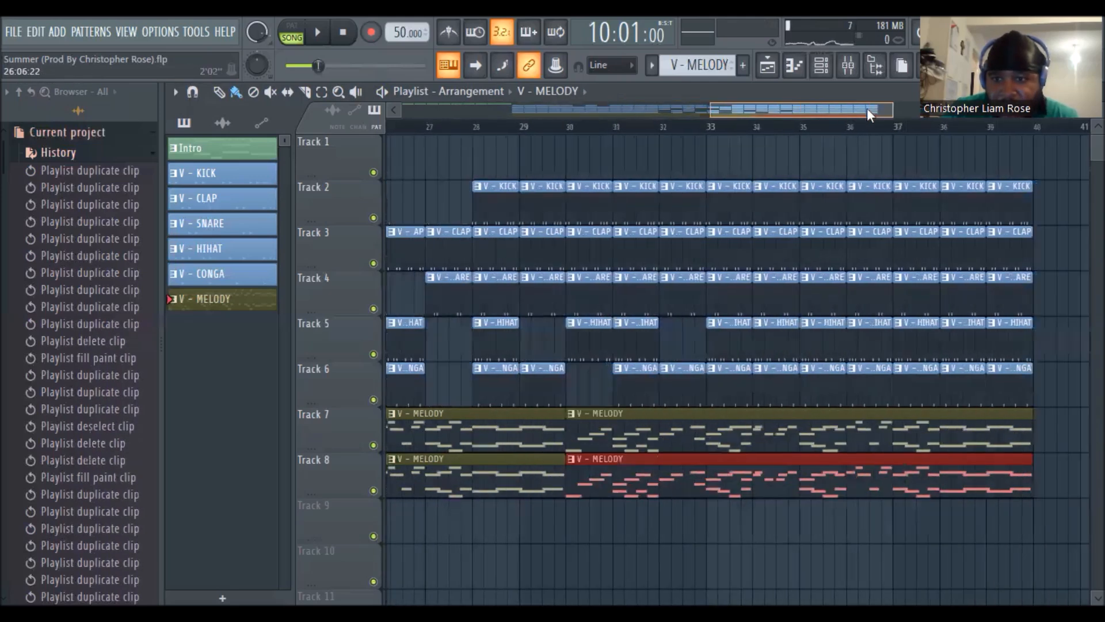
pyautogui.rightClick(771, 199)
pyautogui.rightClick(863, 193)
pyautogui.rightClick(938, 195)
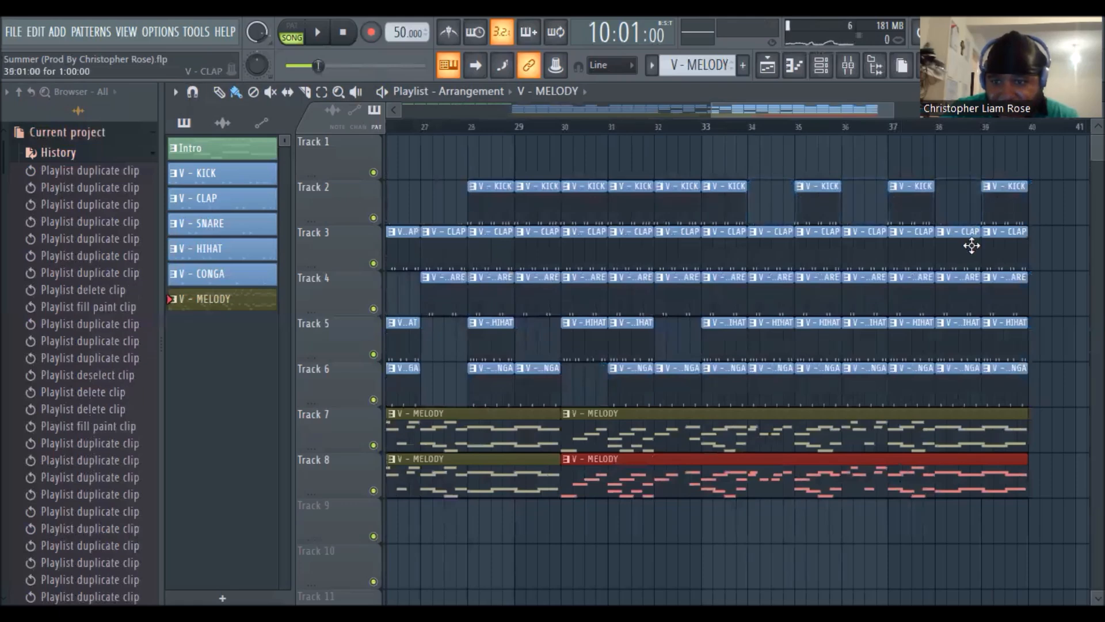
# Remove the V - CLAP clips at bars 35, 36 and 37 on Track 3.
pyautogui.rightClick(908, 262)
pyautogui.rightClick(863, 256)
pyautogui.rightClick(810, 266)
# Remove the V - HIHAT clips at bars 35 and 37 and the V - CONGA clips at bars 35 and 38.
pyautogui.rightClick(822, 345)
pyautogui.rightClick(915, 345)
pyautogui.rightClick(950, 393)
pyautogui.rightClick(809, 391)
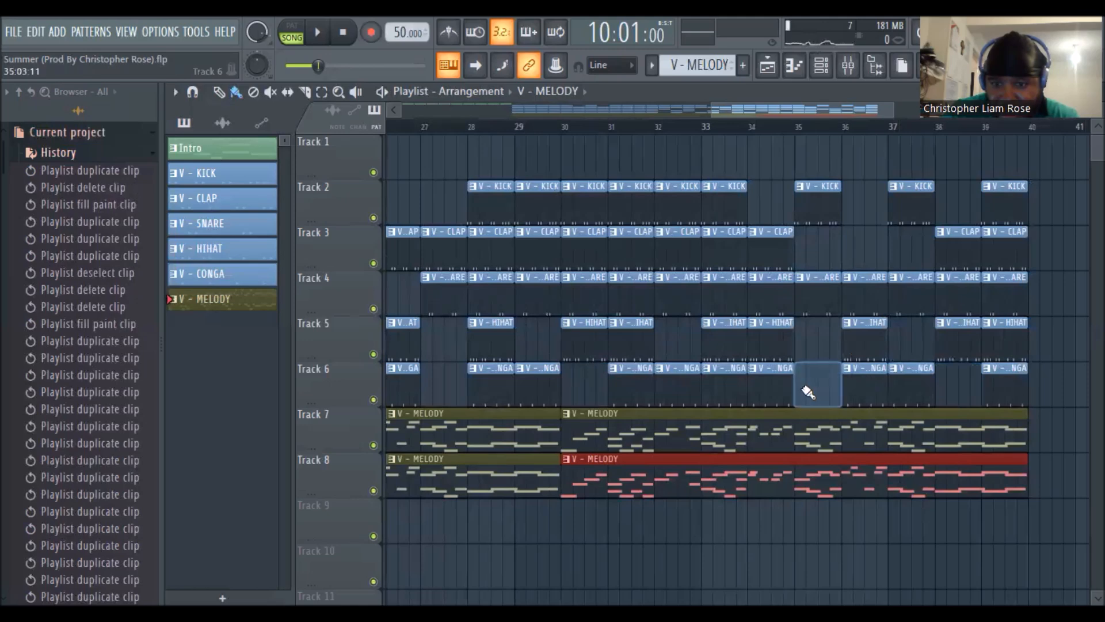
# Remove the V - KICK clips at bars 12 and 32 and the V - CLAP clip at bar 31.
pyautogui.rightClick(667, 213)
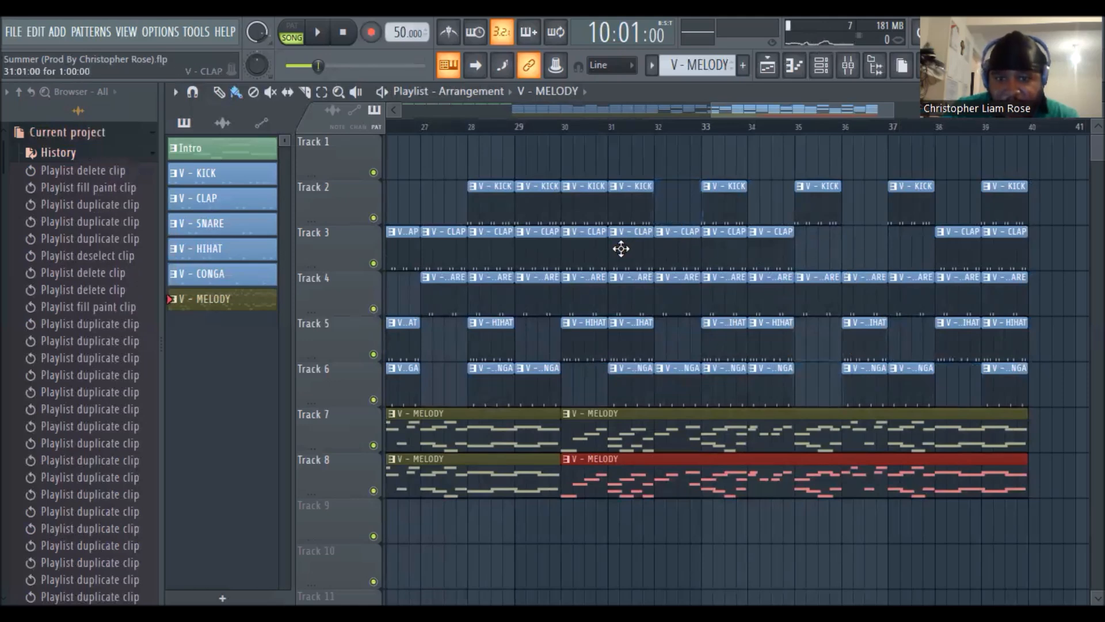
pyautogui.rightClick(621, 246)
pyautogui.moveTo(745, 113); pyautogui.dragTo(513, 148)
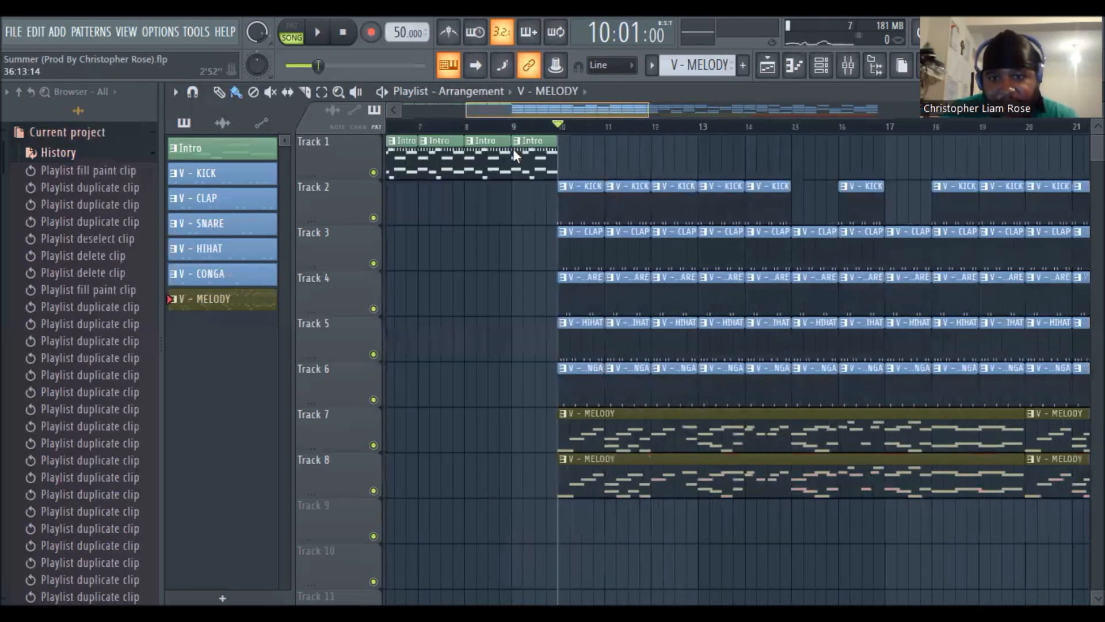
pyautogui.rightClick(682, 203)
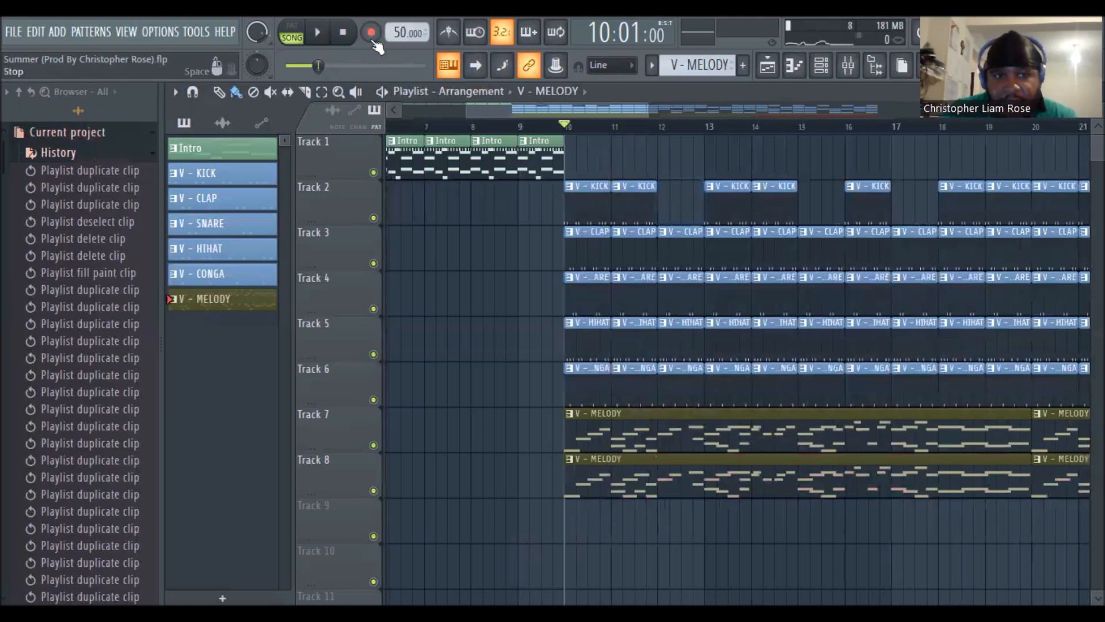
# Play the verse from bar 10 and remove the V - SNARE clips at bars 13 and 15 on Track 4 during playback.
pyautogui.press('space')
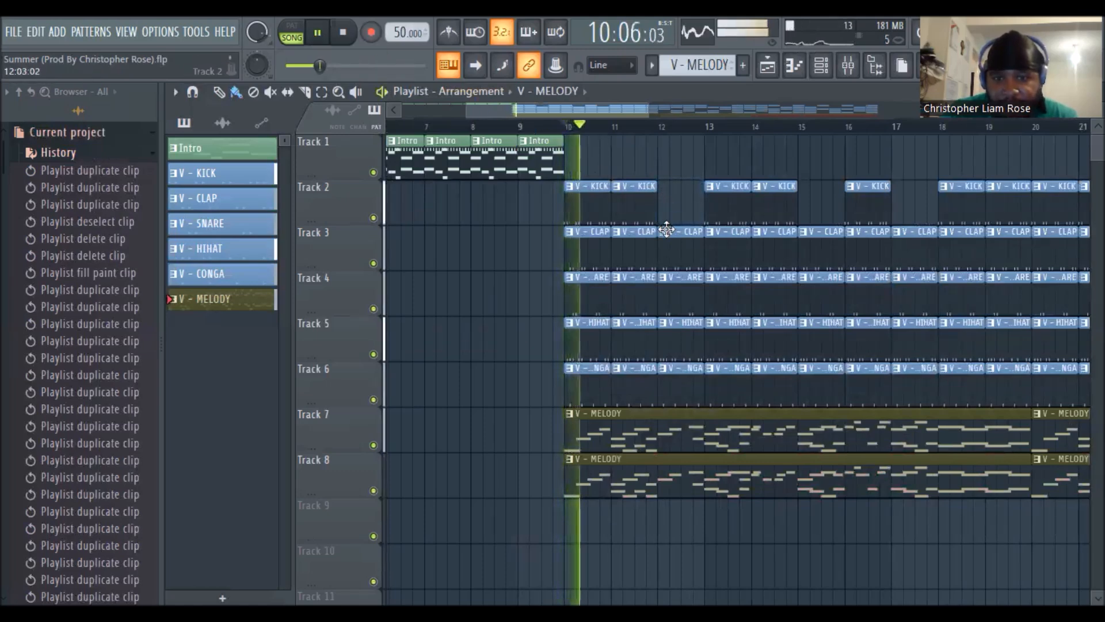
pyautogui.rightClick(728, 289)
pyautogui.rightClick(820, 289)
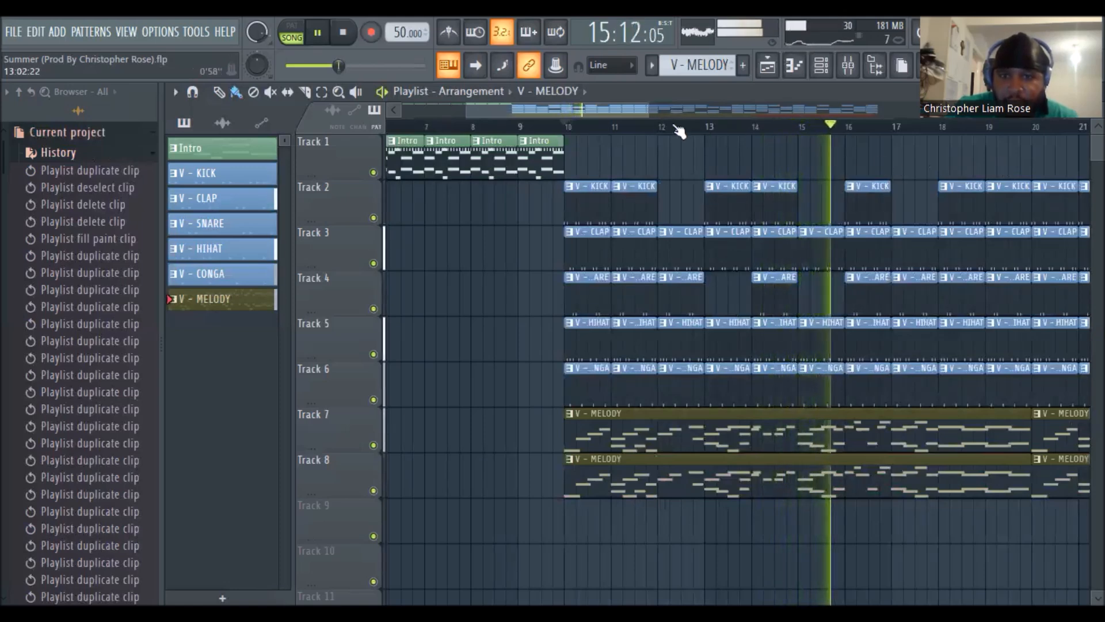
pyautogui.moveTo(623, 109); pyautogui.dragTo(721, 139)
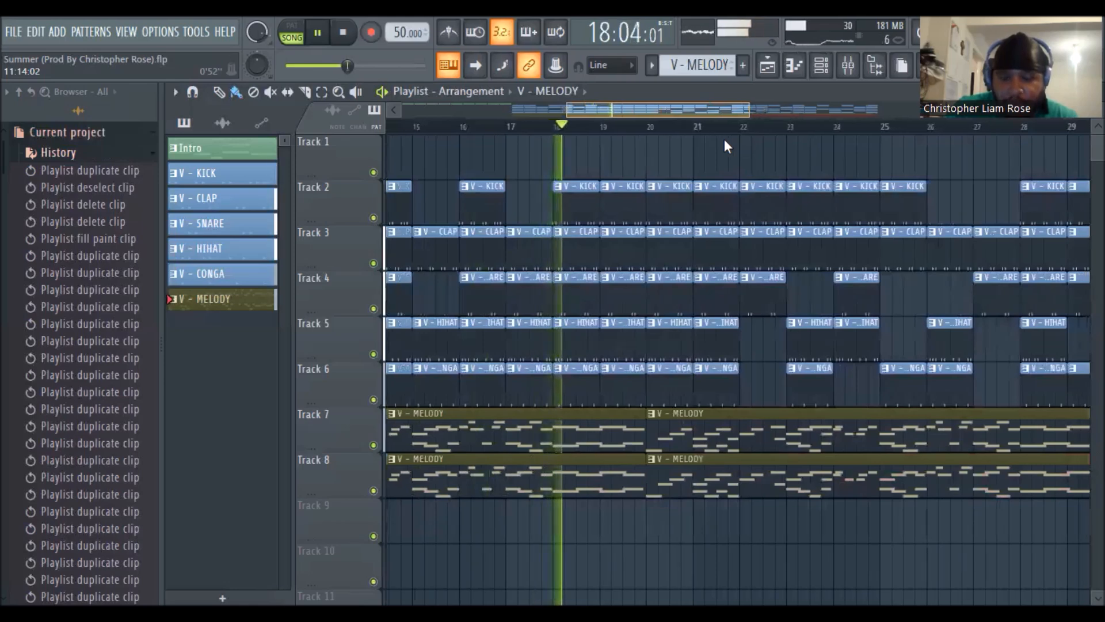
pyautogui.click(357, 44)
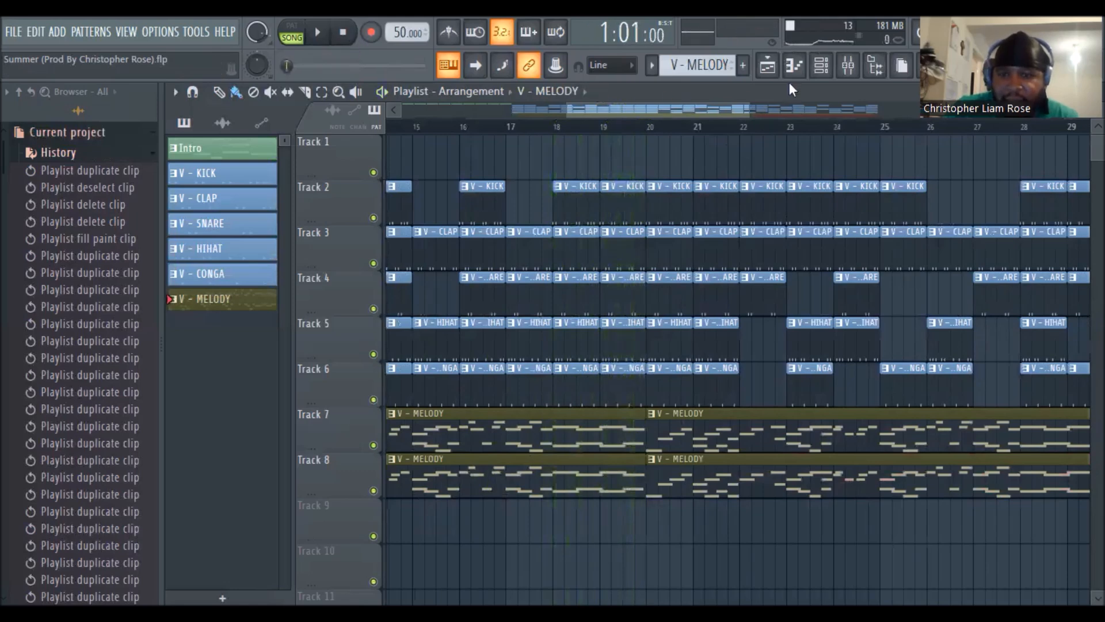
# Create a new pattern named Outro, coloured Cadet Blue, and open the Channel rack for it.
pyautogui.click(743, 65)
pyautogui.write('o')
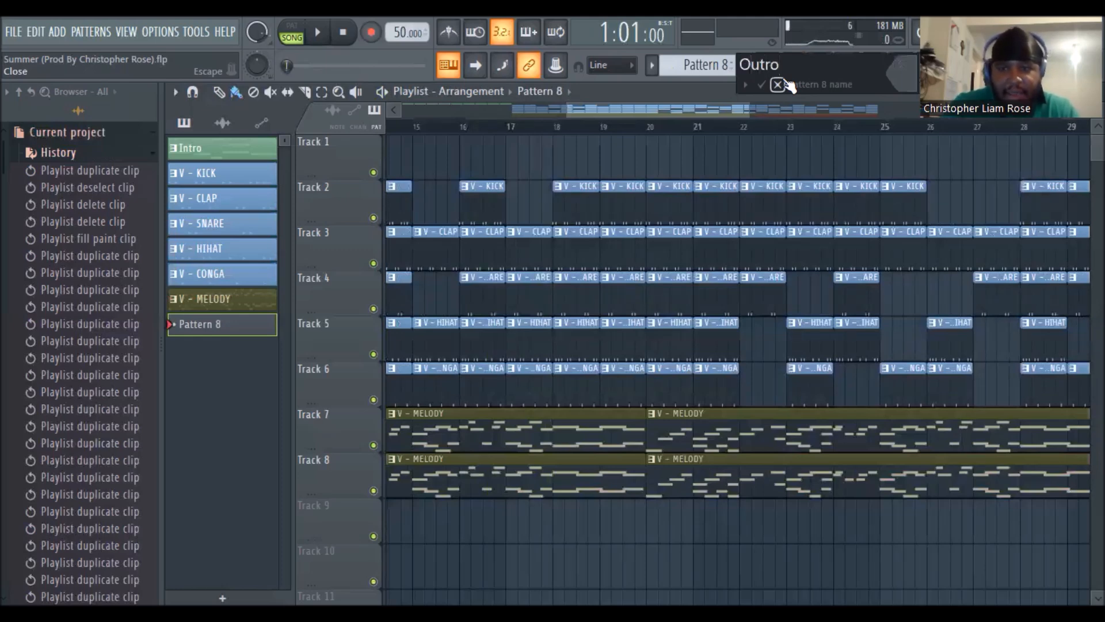
pyautogui.click(898, 61)
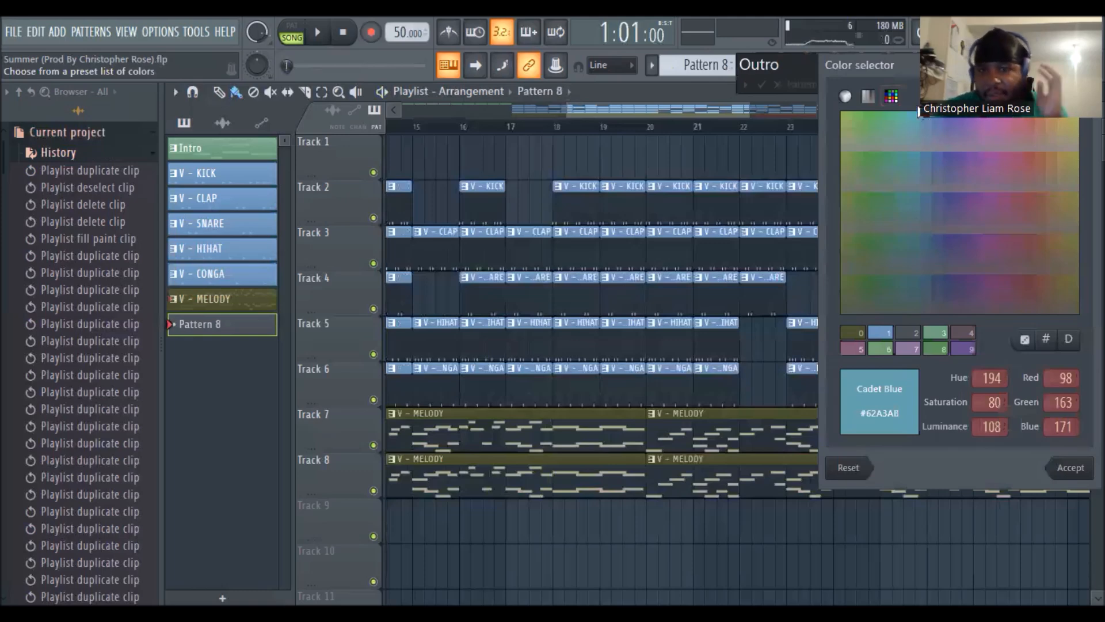
pyautogui.press('Return')
pyautogui.click(827, 64)
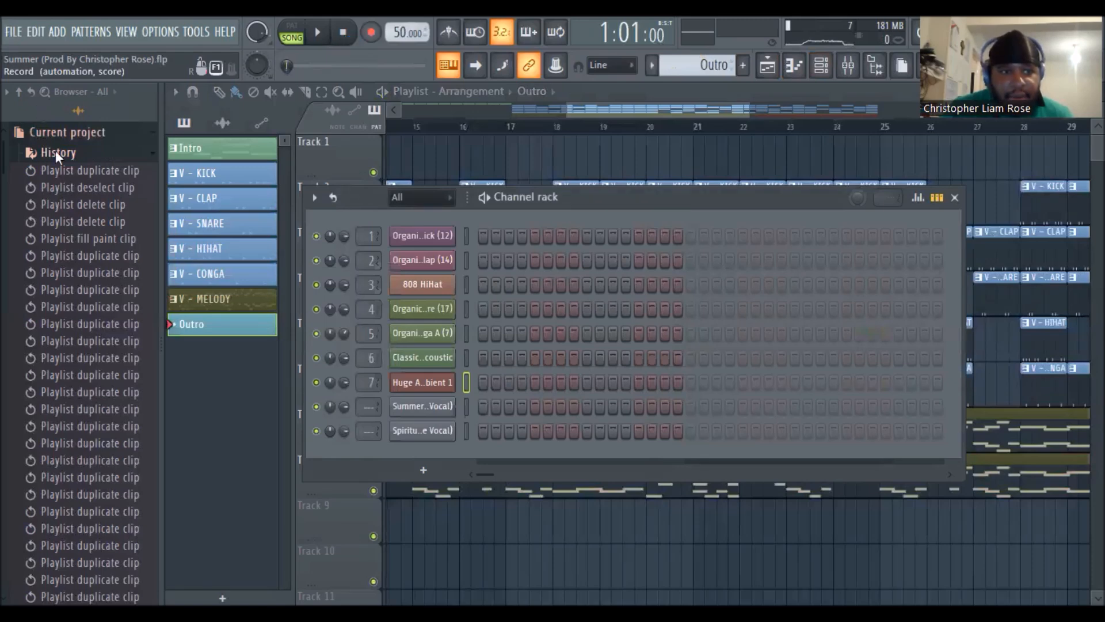
# Save the project and collapse the Current project folder in the browser.
pyautogui.hotkey('ctrl', 's')
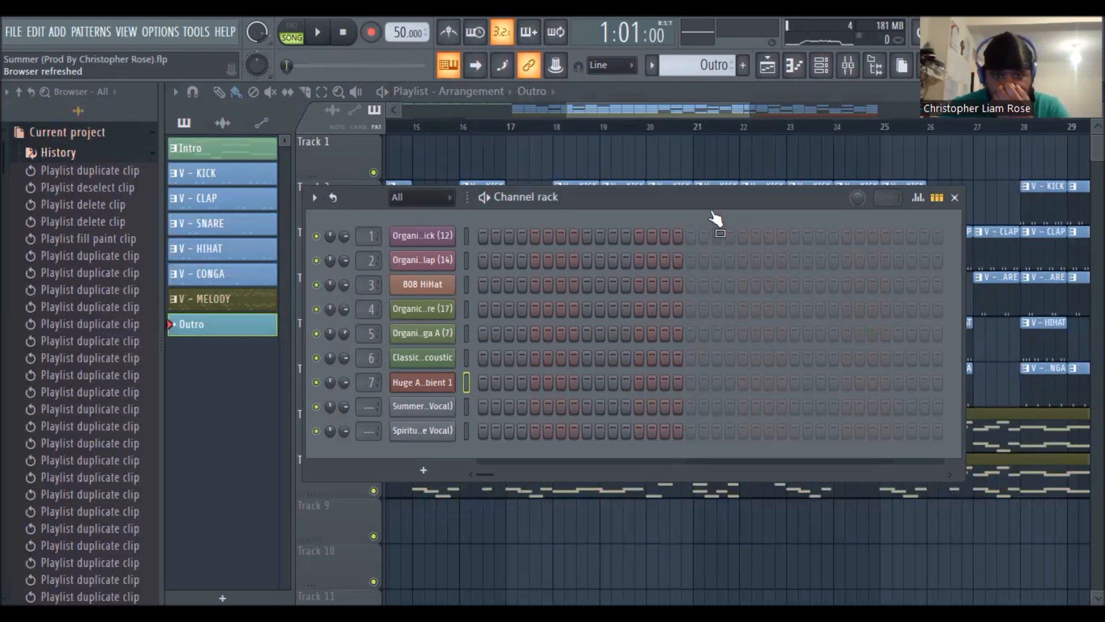
pyautogui.click(95, 134)
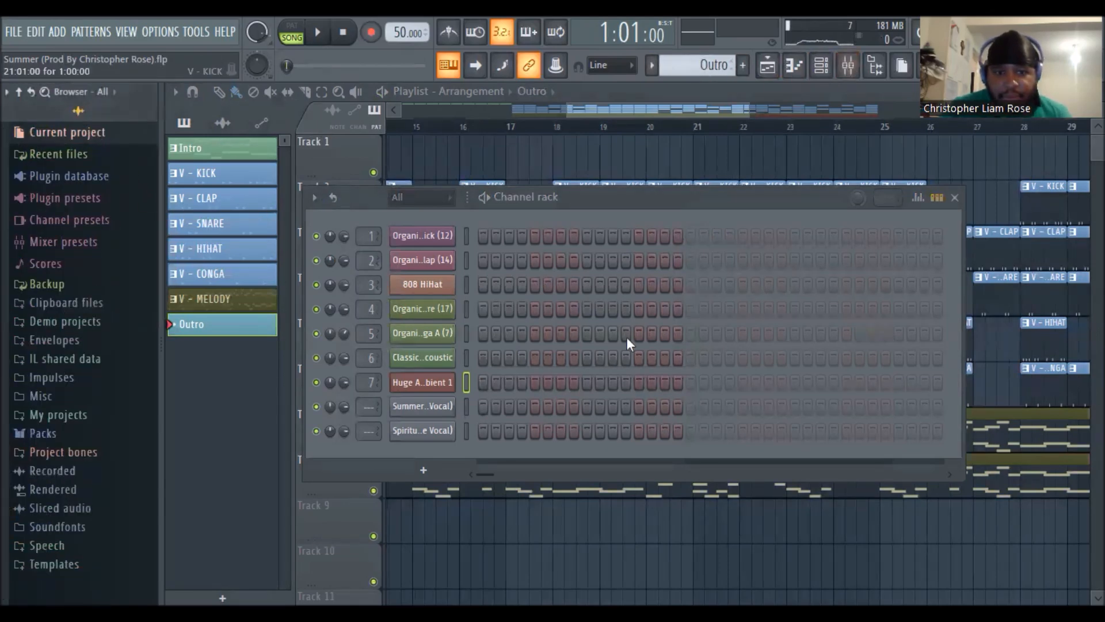
pyautogui.moveTo(716, 108); pyautogui.dragTo(880, 115)
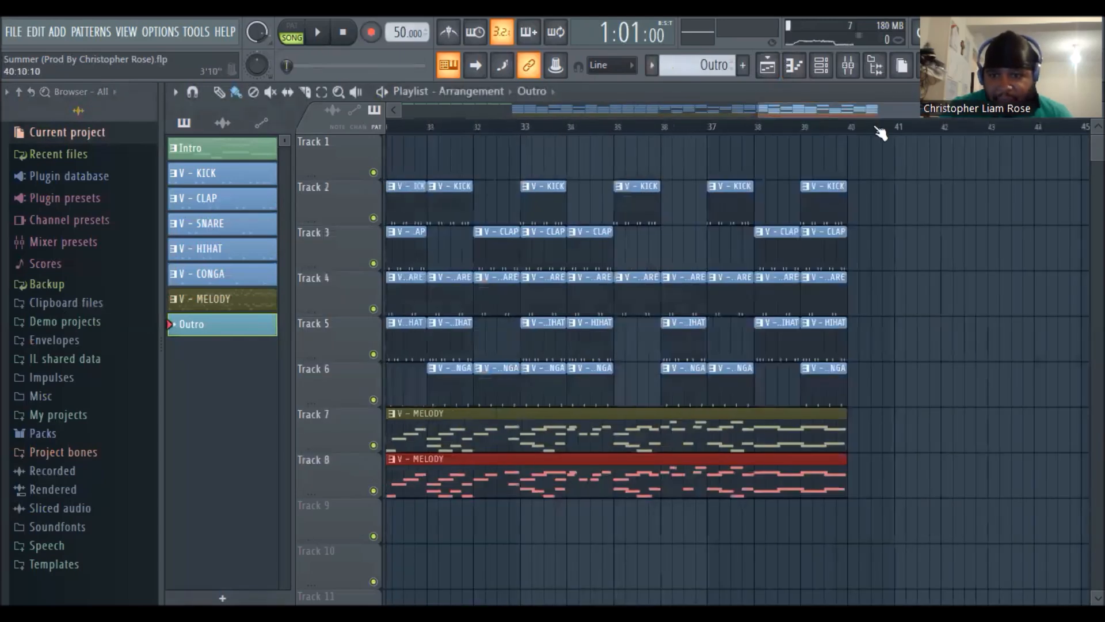
pyautogui.click(844, 129)
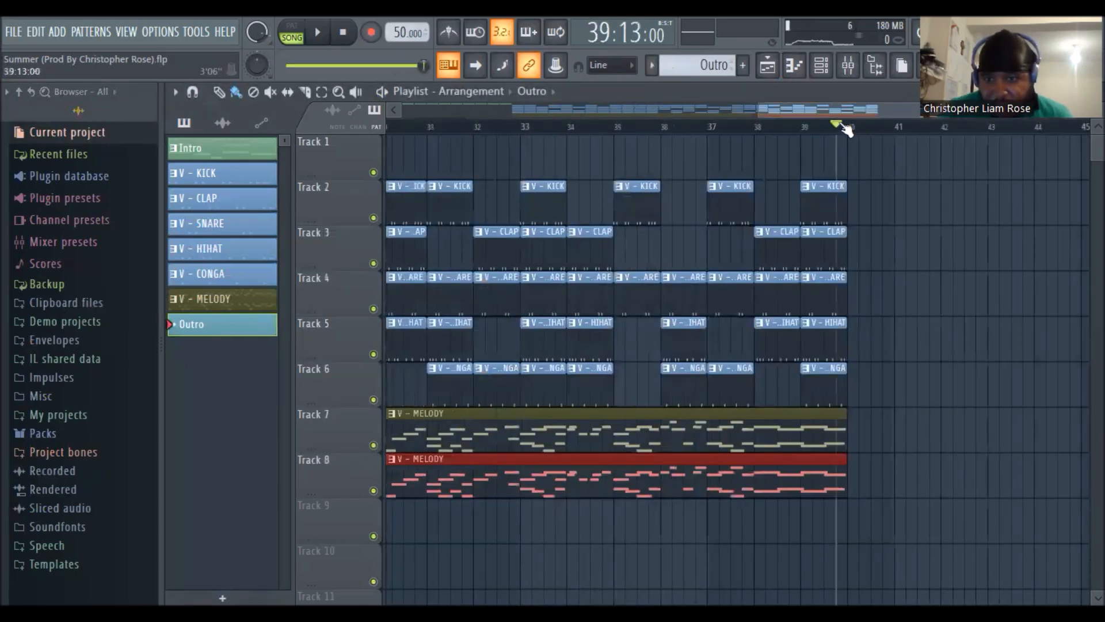
pyautogui.click(854, 130)
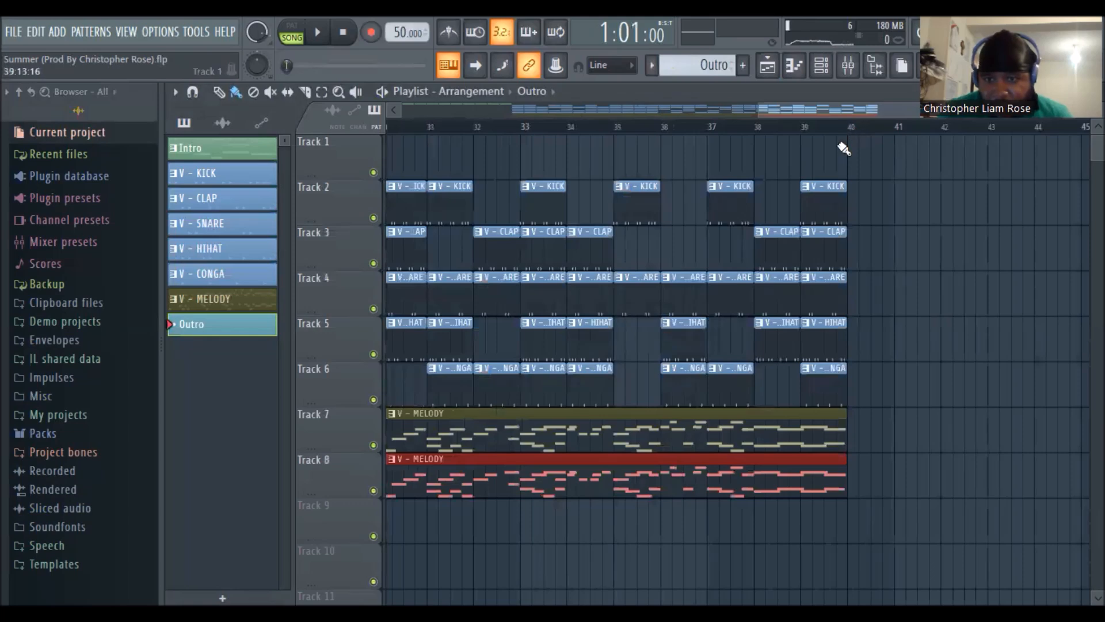
pyautogui.click(842, 131)
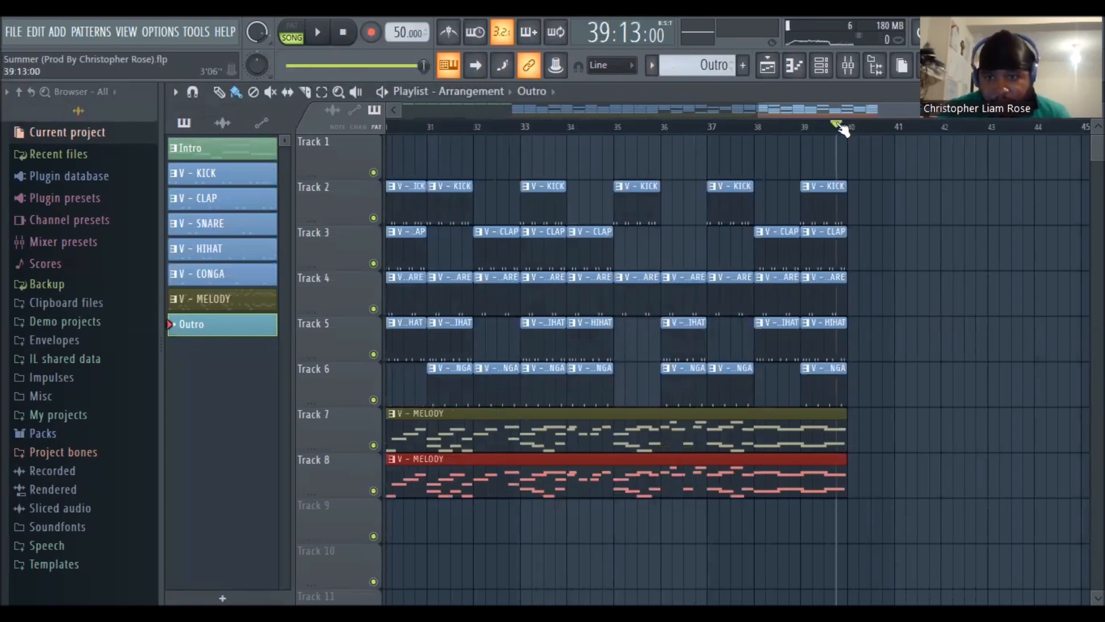
pyautogui.click(849, 129)
pyautogui.click(830, 128)
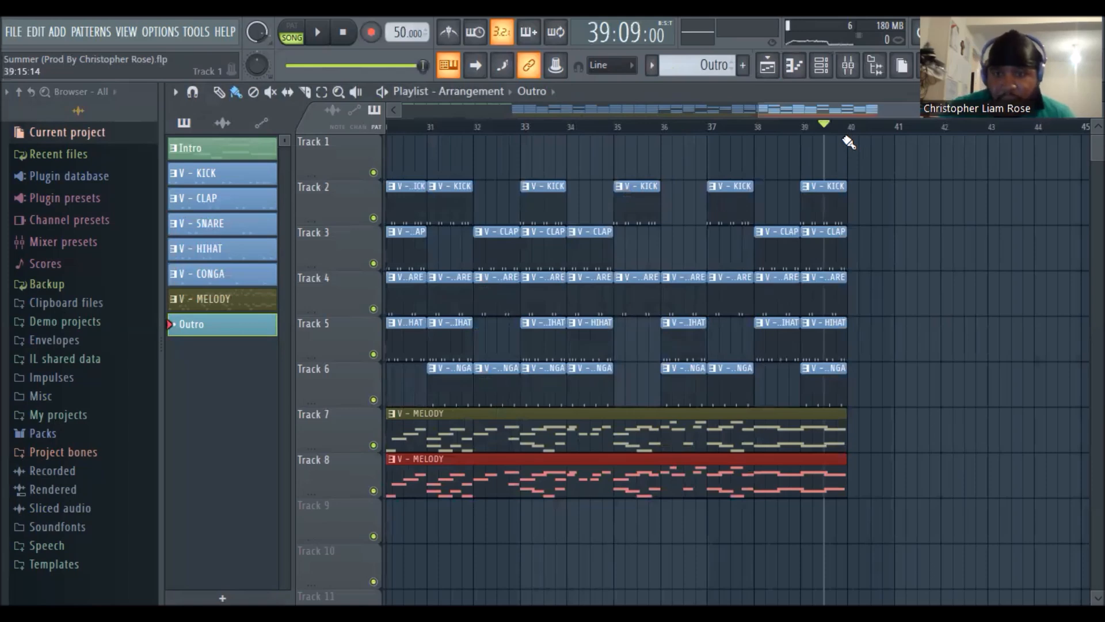
pyautogui.hscroll(2, 849, 143)
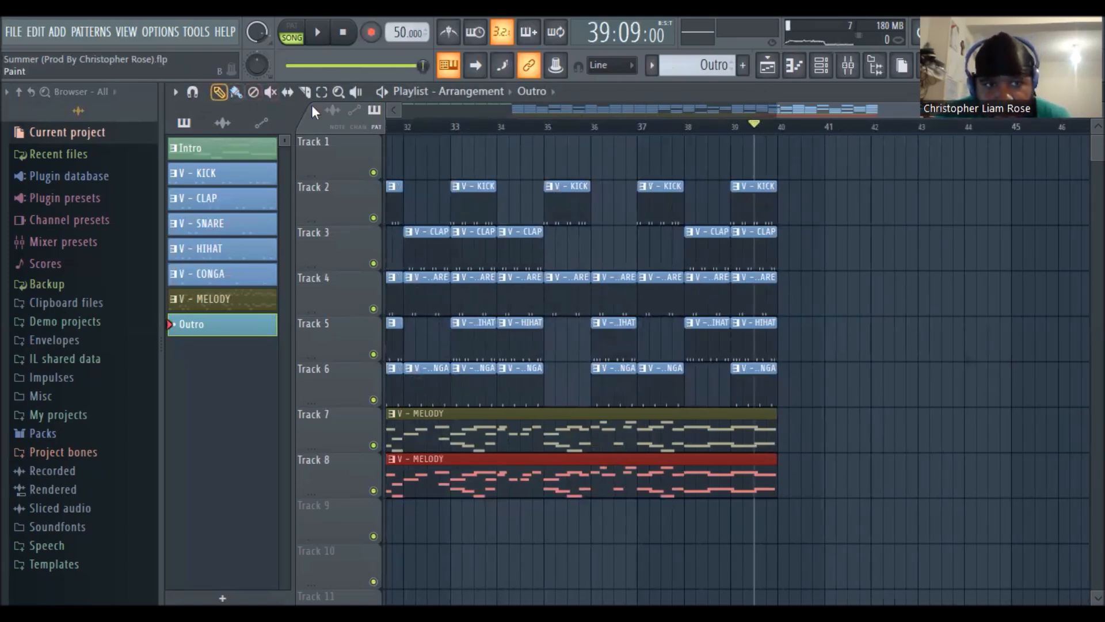
pyautogui.moveTo(767, 131); pyautogui.dragTo(782, 133)
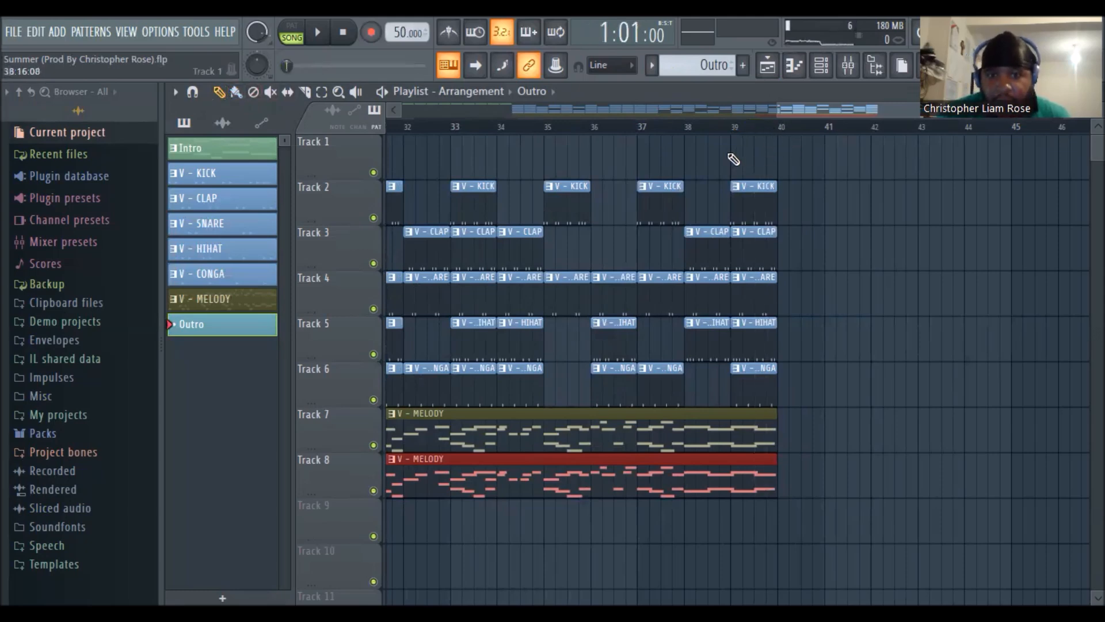
# Open the piano roll of the Huge Amibient 1 channel for the Outro pattern.
pyautogui.click(825, 73)
pyautogui.click(802, 69)
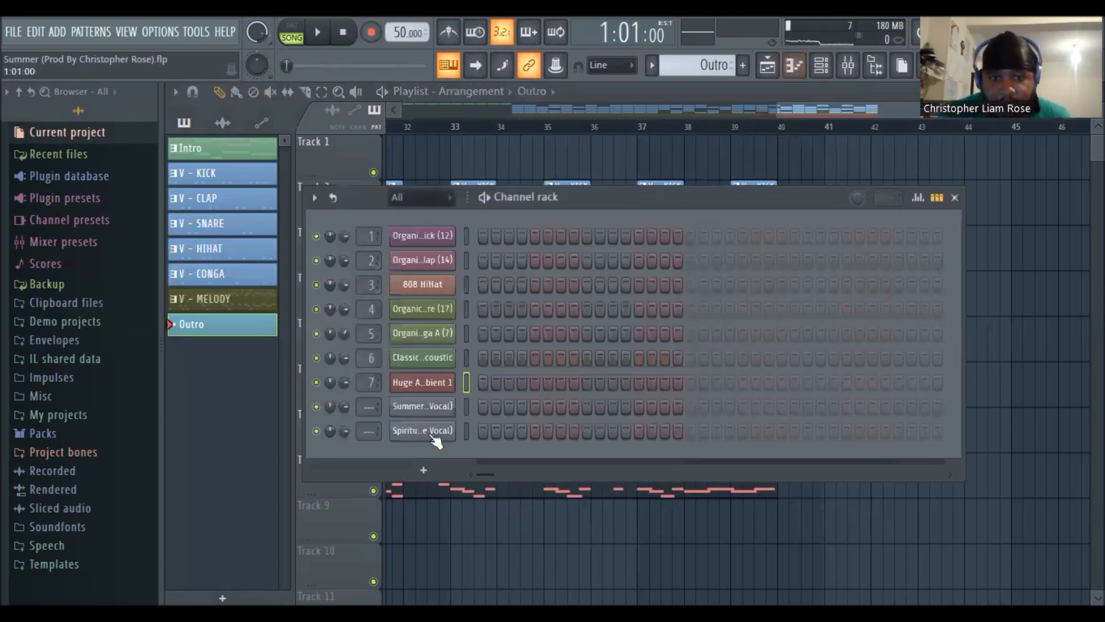
pyautogui.rightClick(449, 382)
pyautogui.click(486, 378)
pyautogui.rightClick(438, 385)
pyautogui.click(485, 376)
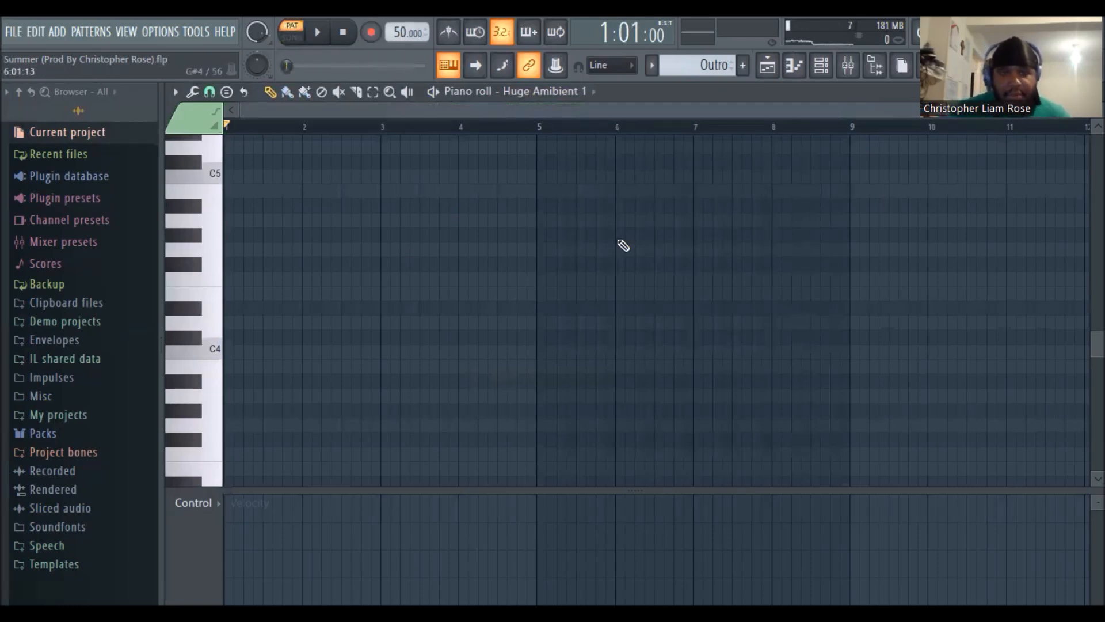
# Record a two-voice outro melody about twelve bars long on Huge Amibient 1, starting with D4 and F4 held together at bar 1.
pyautogui.press('space')
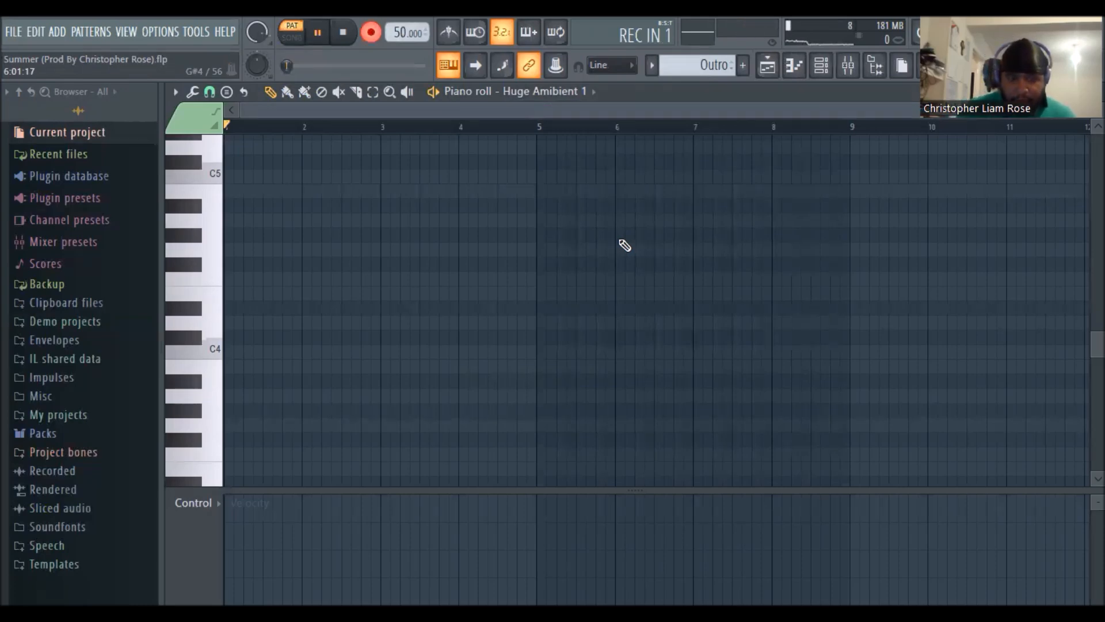
pyautogui.press('x')
pyautogui.press('v')
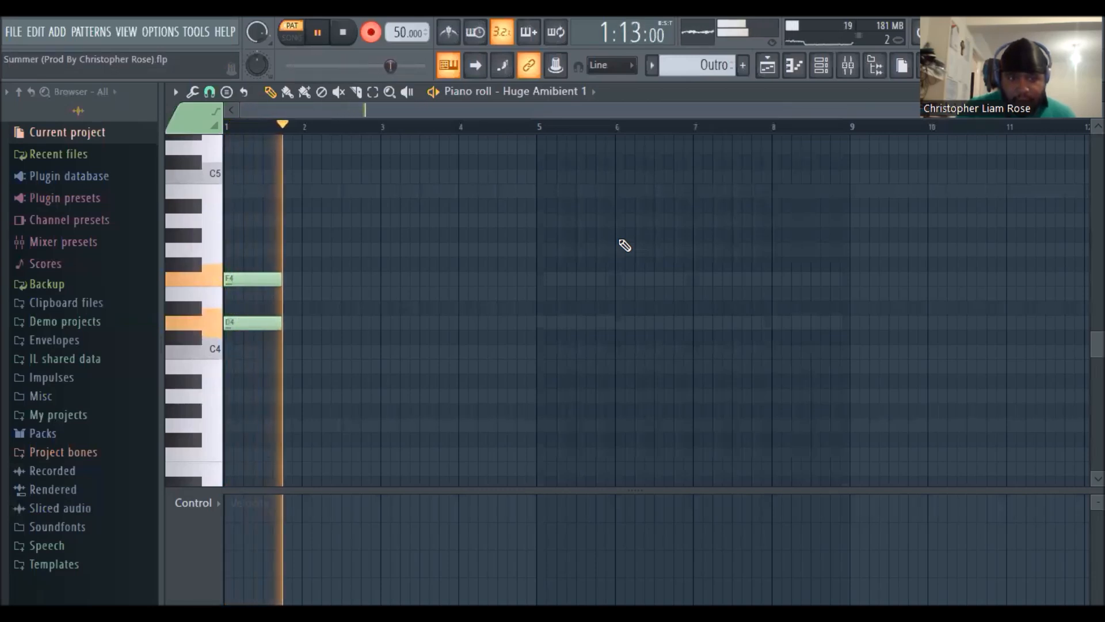
pyautogui.press('z')
pyautogui.press('b')
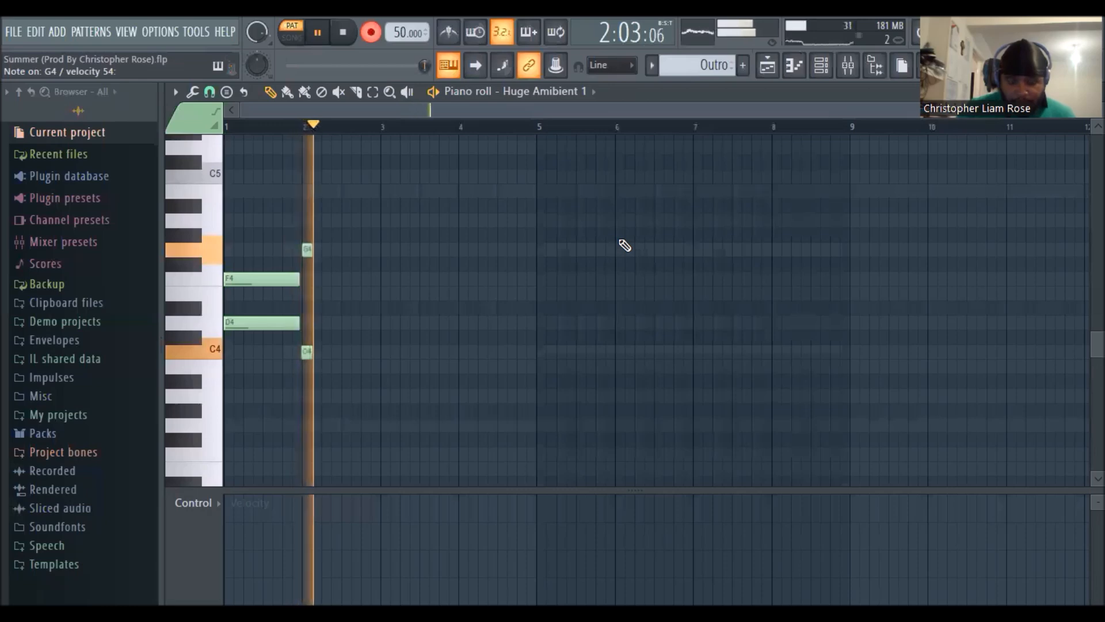
pyautogui.press('n')
pyautogui.press('m')
pyautogui.press('b')
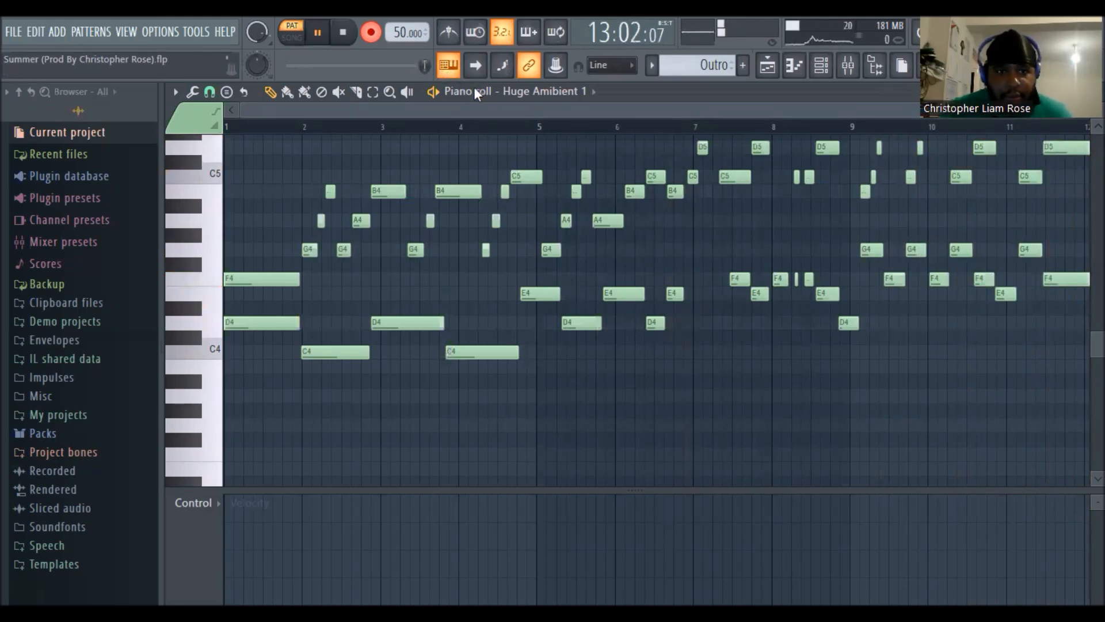
pyautogui.hotkey('ctrl', 'space')
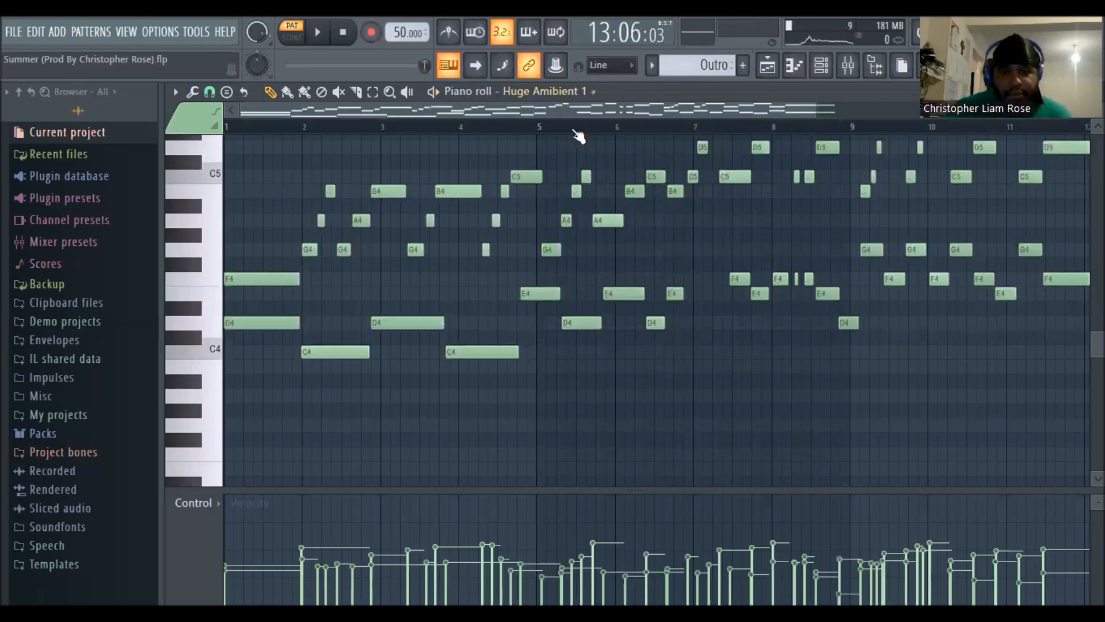
# Select all recorded outro notes and quantize them with the Beat template from the Snap folder, leaving durations as they are.
pyautogui.moveTo(768, 108); pyautogui.dragTo(907, 114)
pyautogui.moveTo(801, 114); pyautogui.dragTo(426, 156)
pyautogui.click(372, 92)
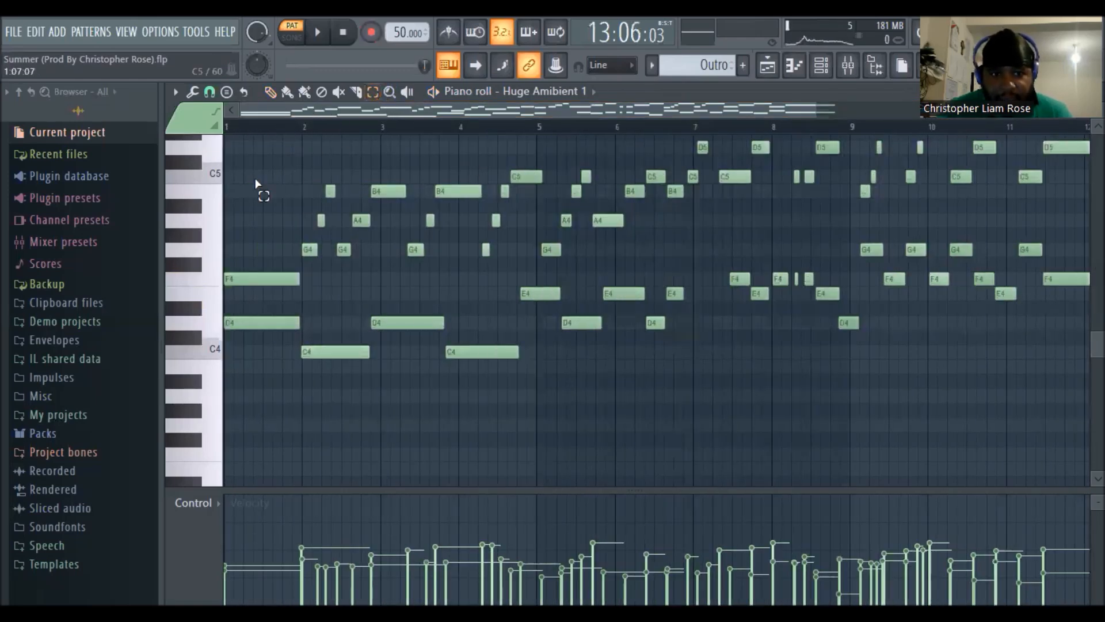
pyautogui.moveTo(253, 141)
pyautogui.mouseDown()
pyautogui.moveTo(331, 445)
pyautogui.moveTo(1019, 464)
pyautogui.moveTo(1082, 442)
pyautogui.moveTo(950, 437)
pyautogui.moveTo(927, 402)
pyautogui.moveTo(362, 424)
pyautogui.moveTo(61, 368)
pyautogui.moveTo(91, 217)
pyautogui.moveTo(92, 129)
pyautogui.moveTo(123, 217)
pyautogui.mouseUp()
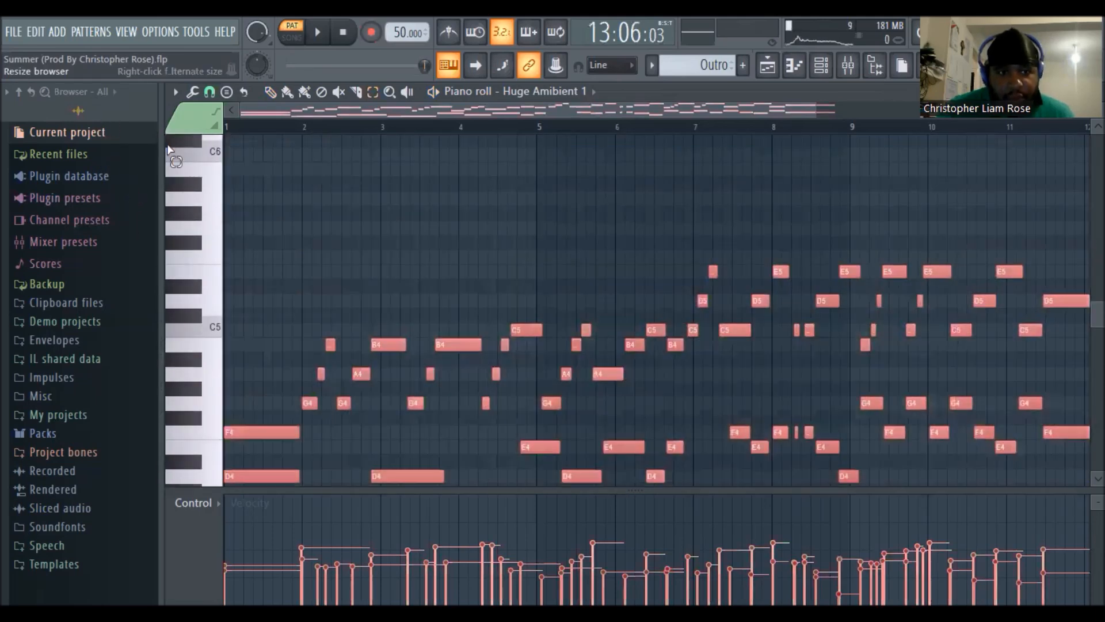
pyautogui.scroll(-2, 1074, 322)
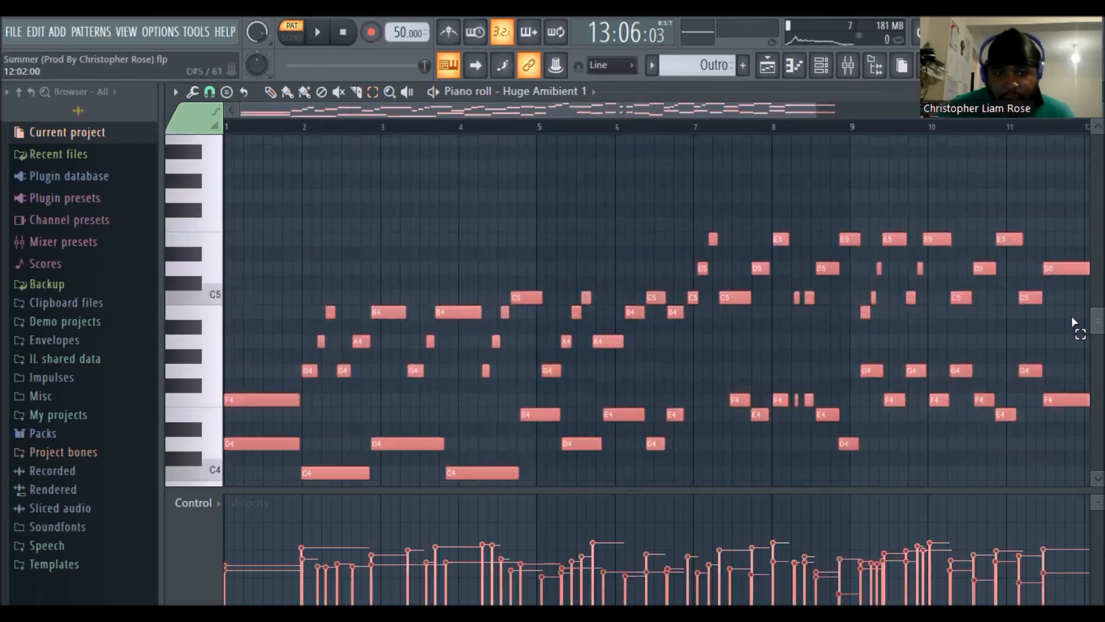
pyautogui.click(175, 92)
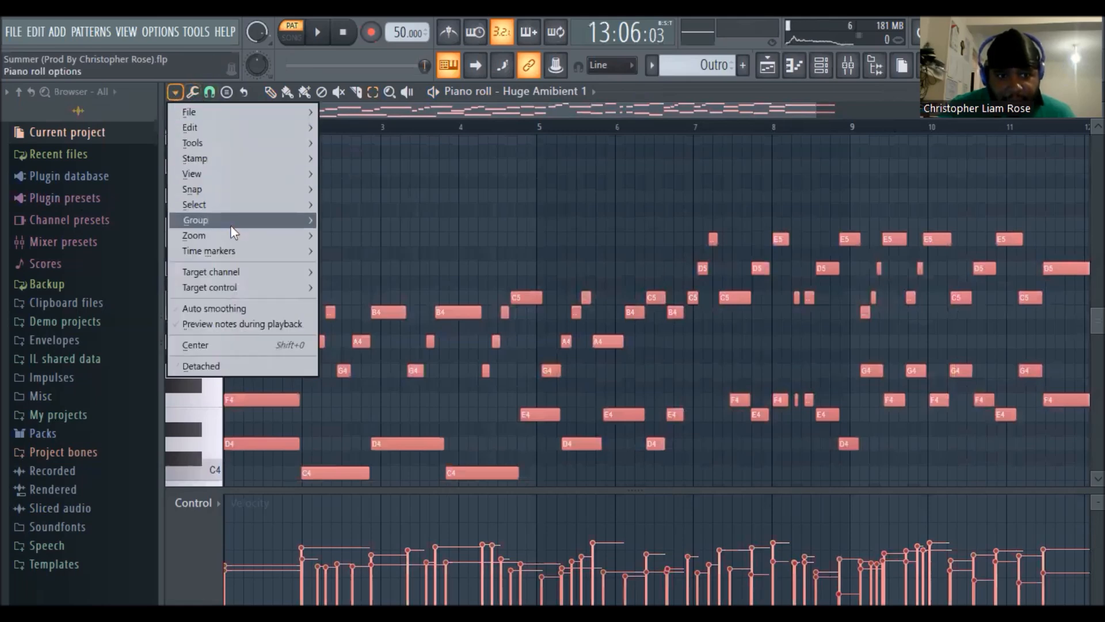
pyautogui.moveTo(242, 217)
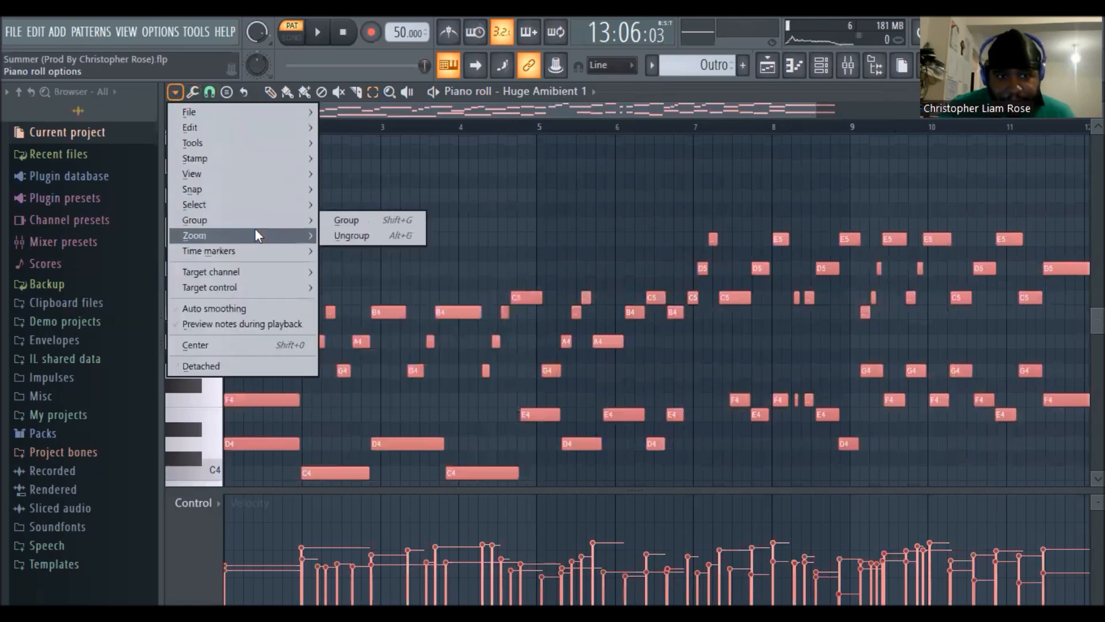
pyautogui.moveTo(257, 235)
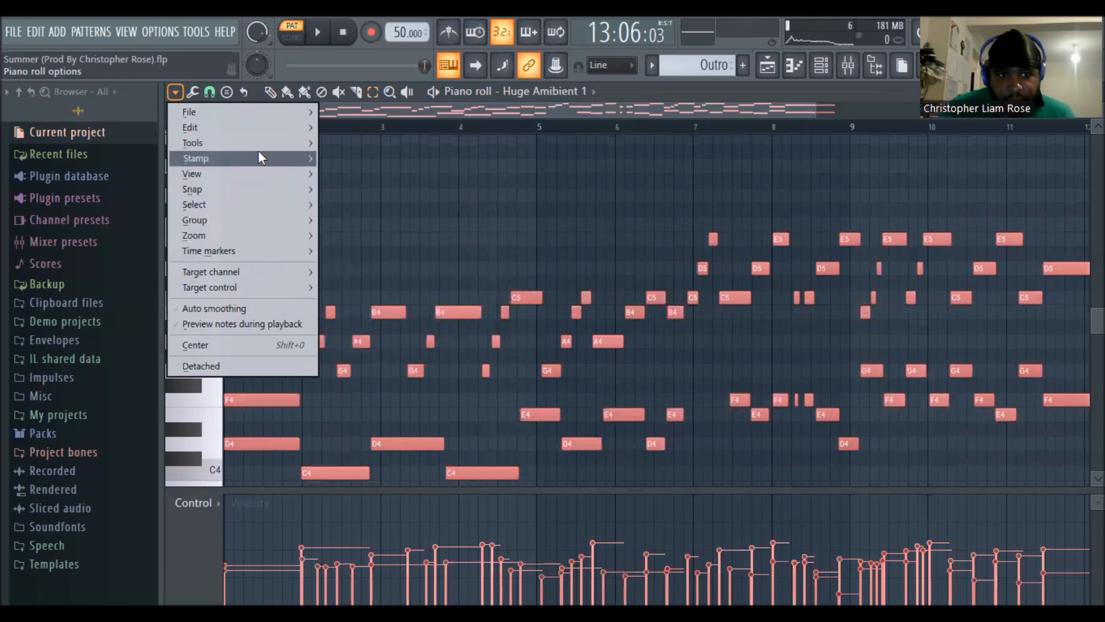
pyautogui.moveTo(260, 147)
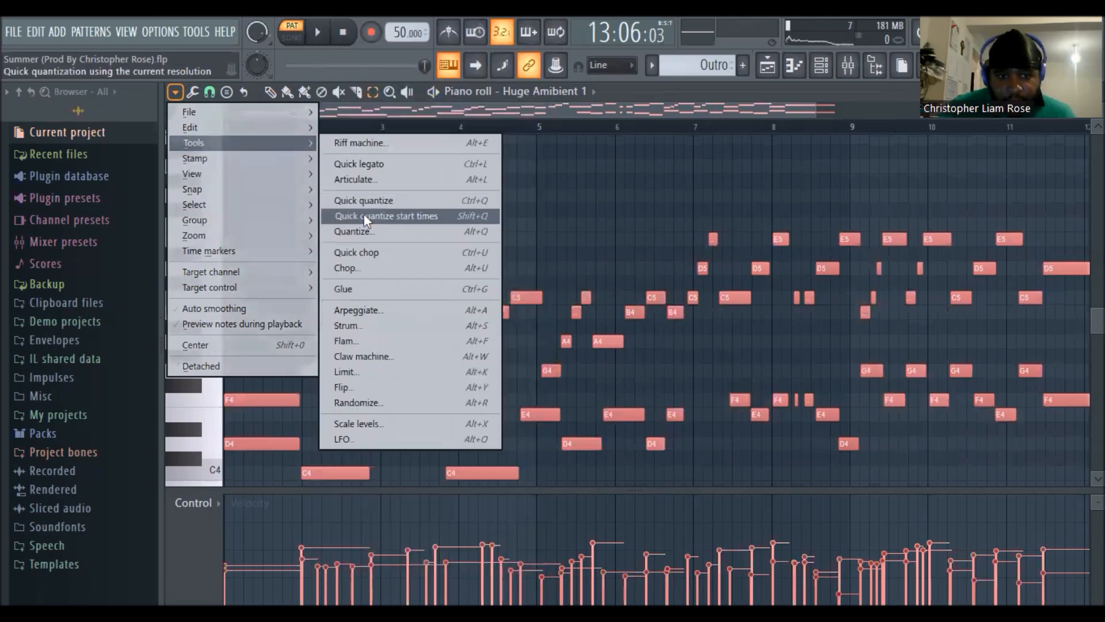
pyautogui.click(363, 229)
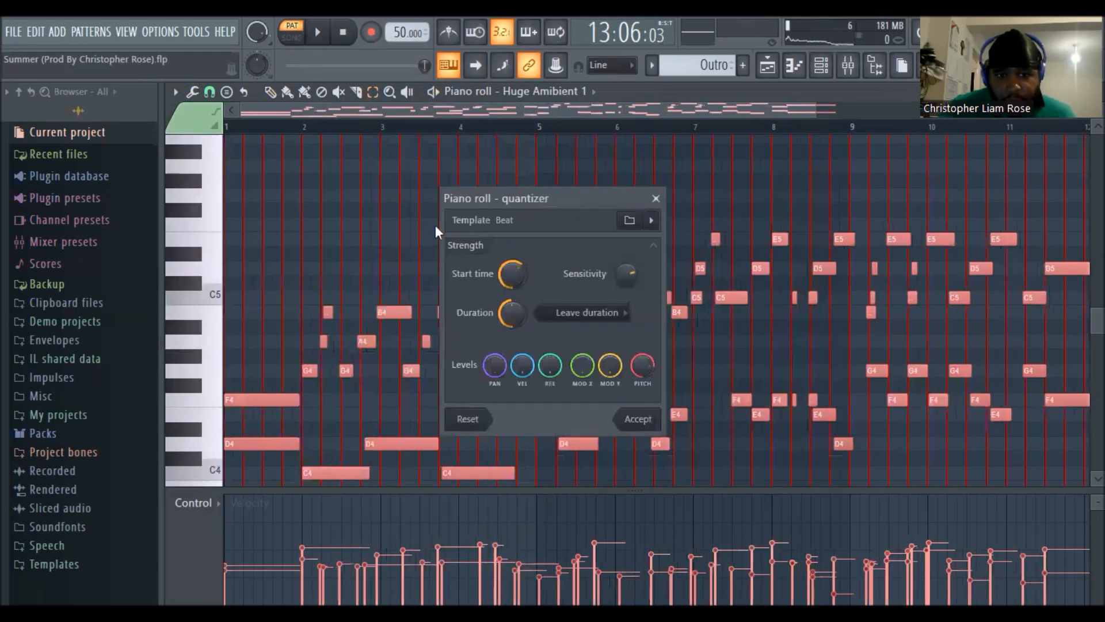
pyautogui.click(629, 221)
pyautogui.click(624, 299)
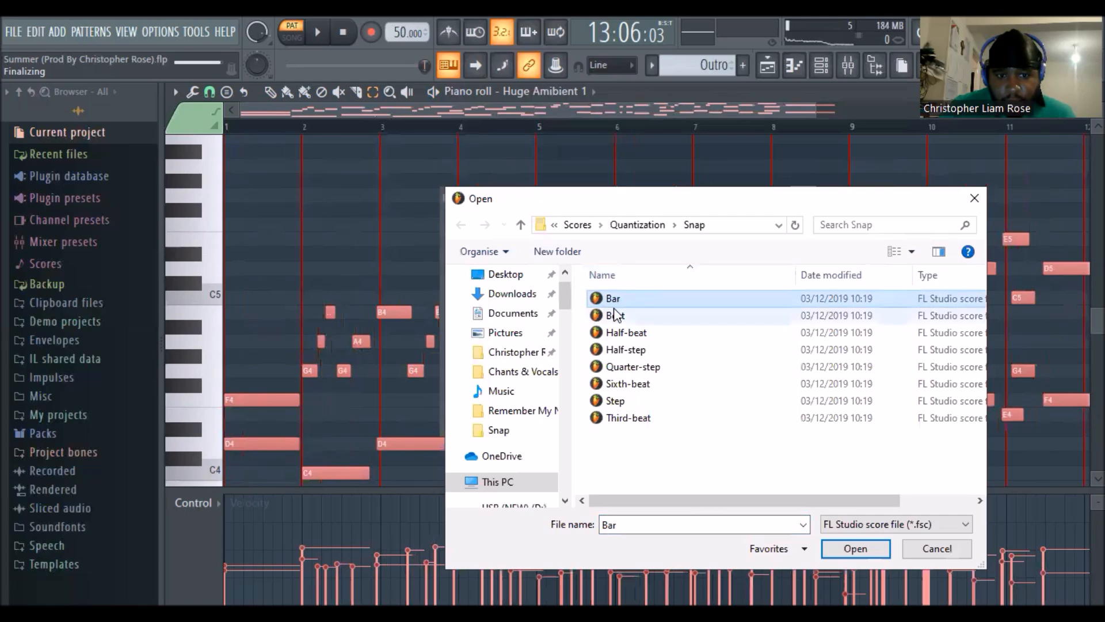
pyautogui.click(615, 314)
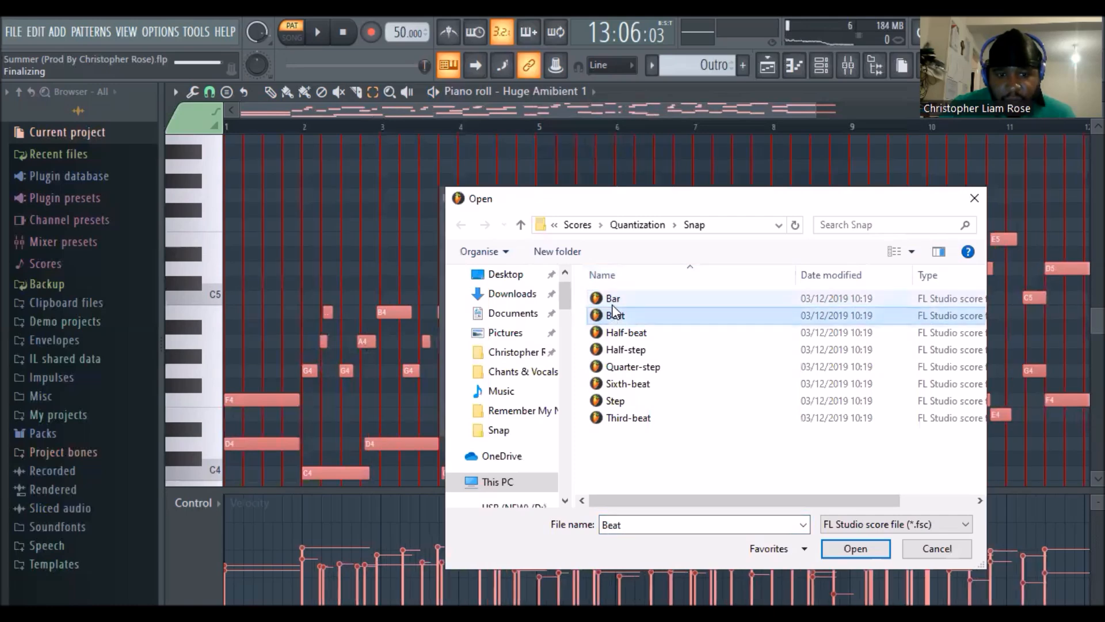
pyautogui.click(834, 548)
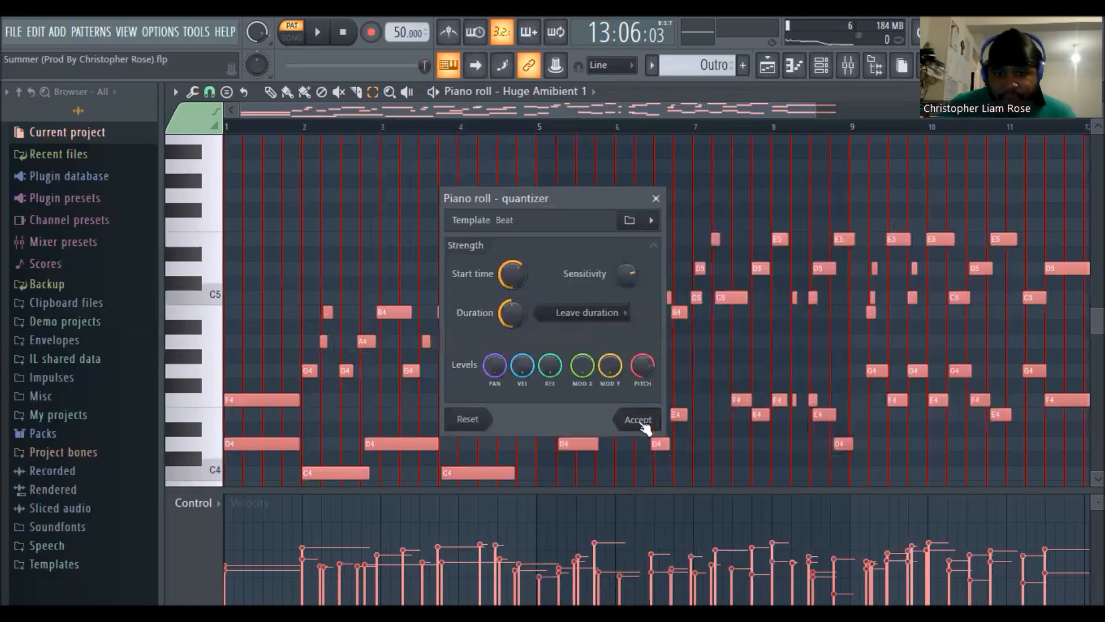
pyautogui.click(643, 426)
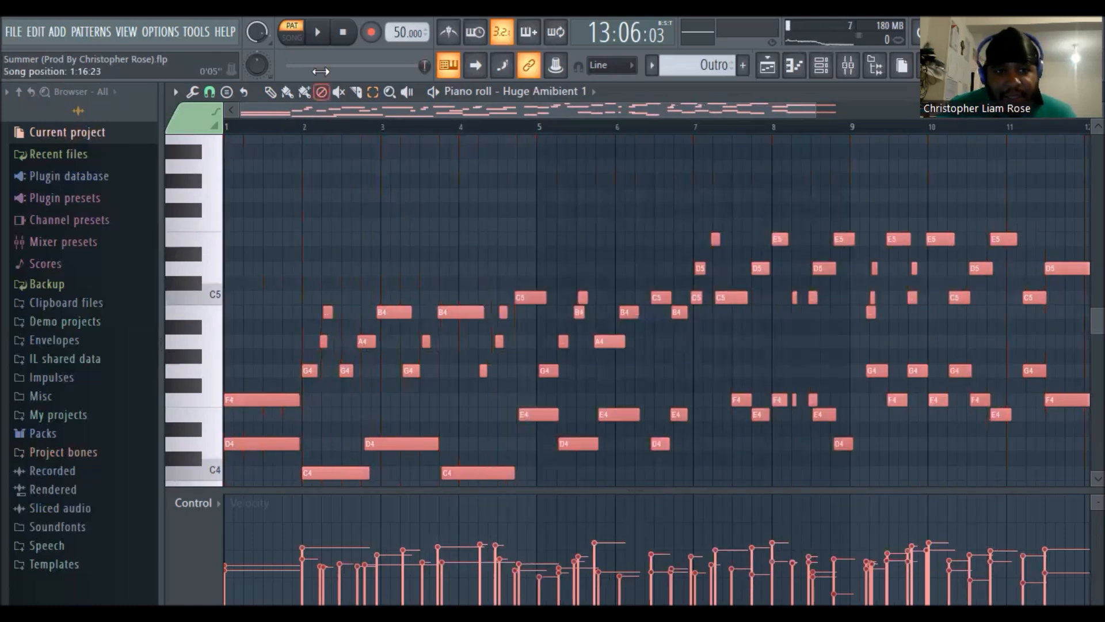
# Deselect the notes and shorten the final D5 and F4 notes so that they end at bar 12.
pyautogui.click(318, 39)
pyautogui.press('space')
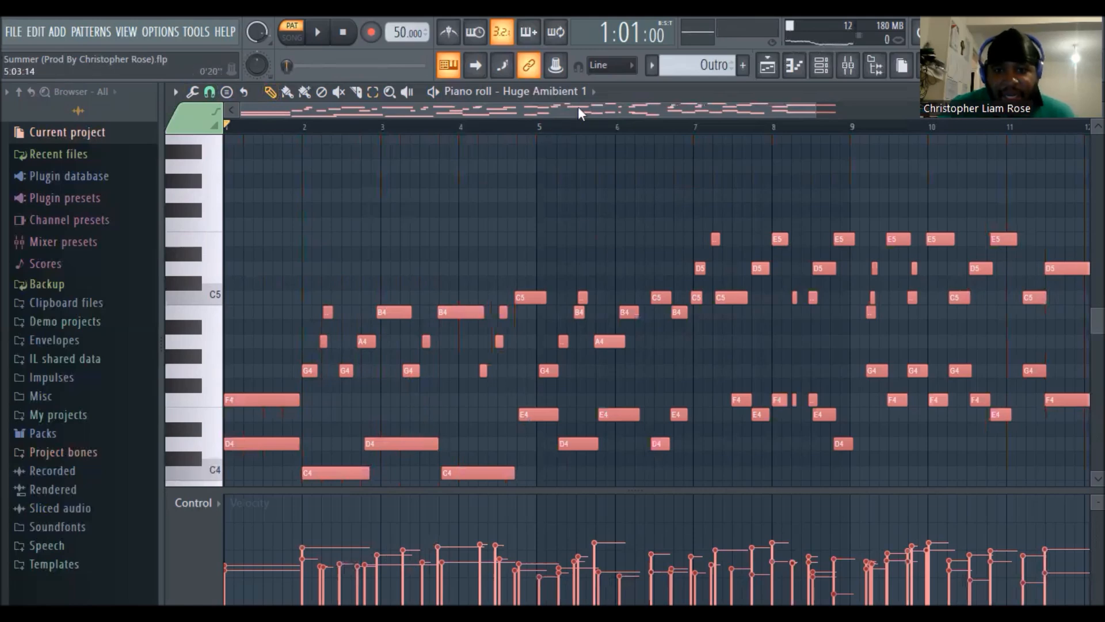
pyautogui.moveTo(609, 109); pyautogui.dragTo(772, 111)
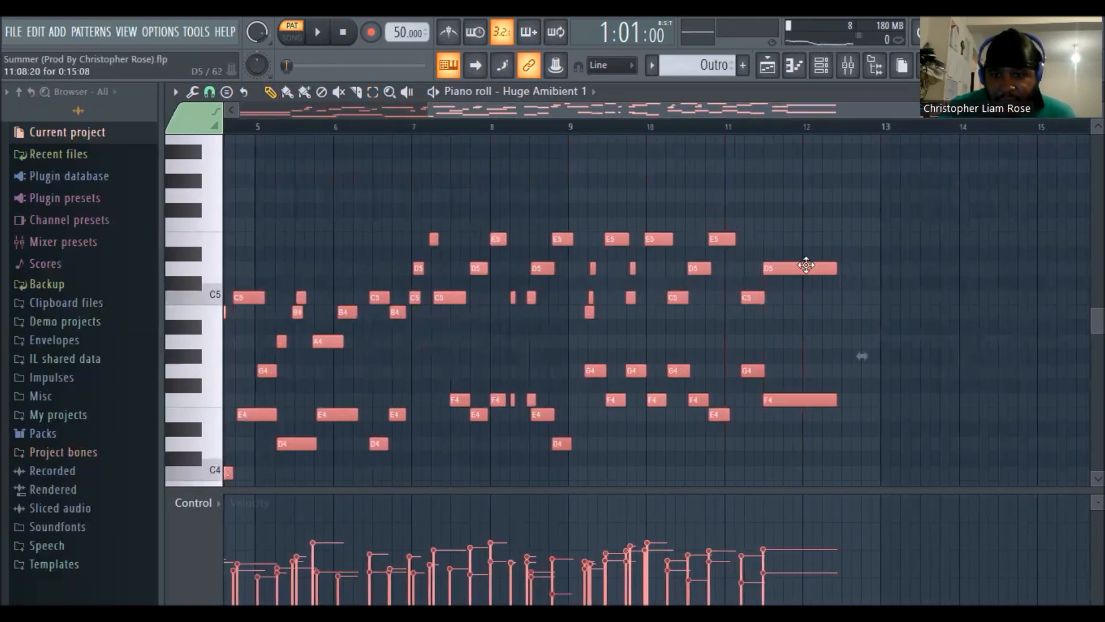
pyautogui.moveTo(830, 269)
pyautogui.mouseDown()
pyautogui.moveTo(851, 268)
pyautogui.moveTo(837, 271)
pyautogui.mouseUp()
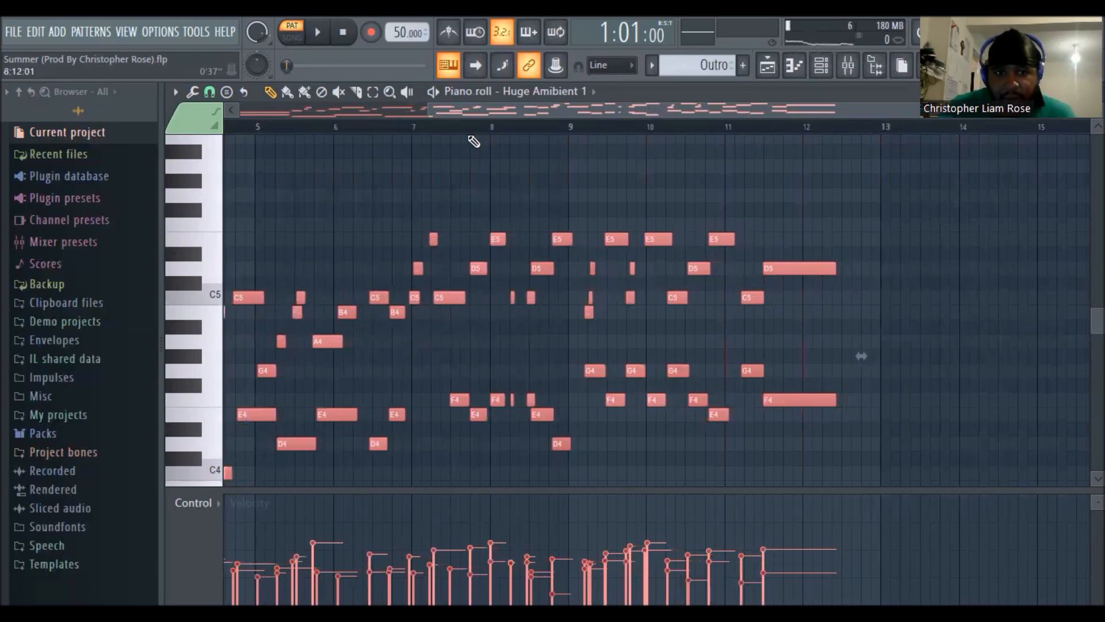
pyautogui.click(320, 198)
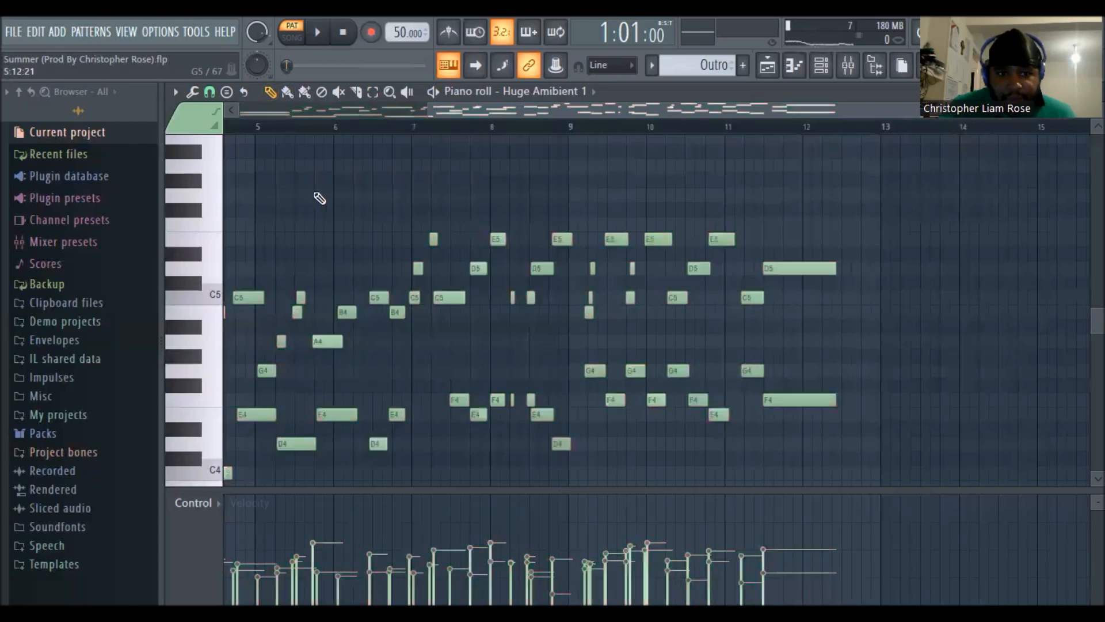
pyautogui.moveTo(829, 394); pyautogui.dragTo(803, 402)
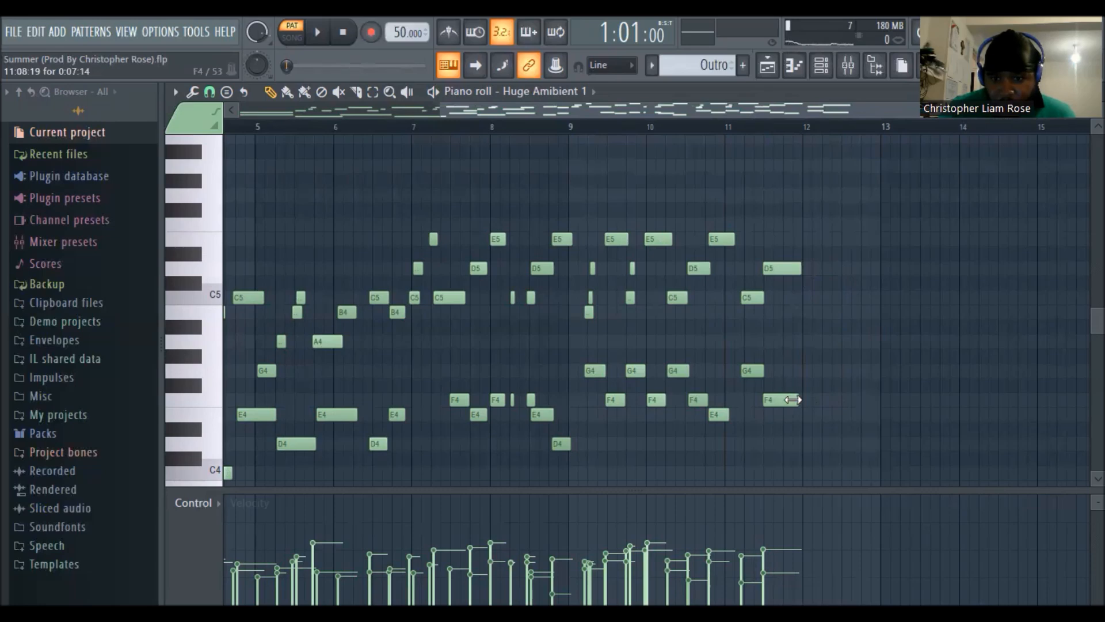
# Play the quantized Outro melody from the start of bar 1, stop playback, and return to the playlist.
pyautogui.moveTo(672, 126); pyautogui.dragTo(530, 134)
pyautogui.moveTo(781, 115); pyautogui.dragTo(397, 125)
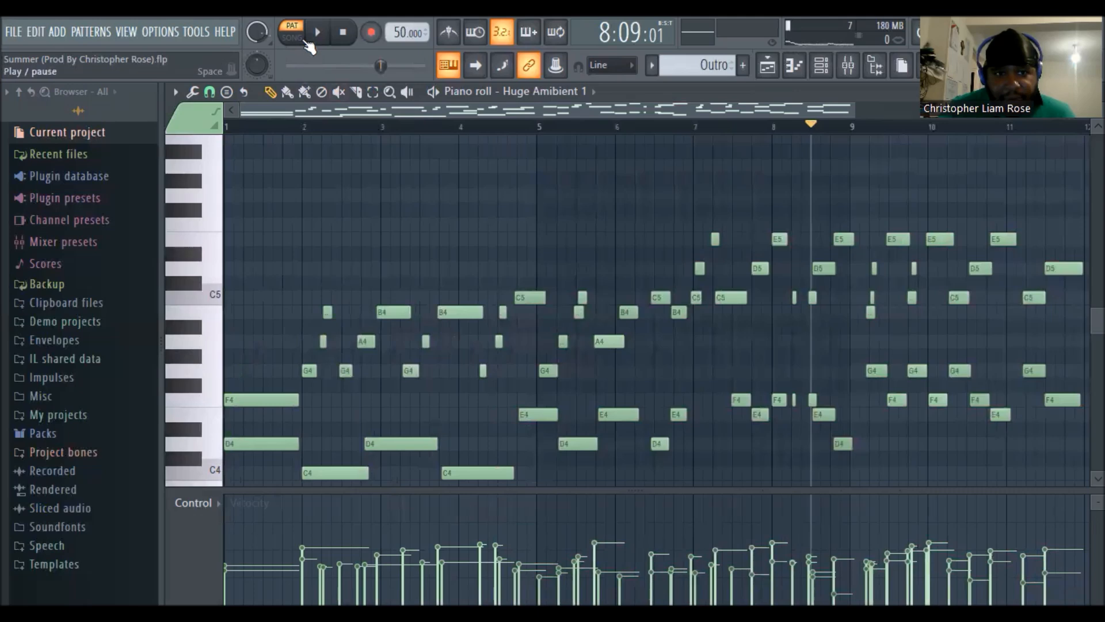
pyautogui.click(317, 33)
pyautogui.click(238, 127)
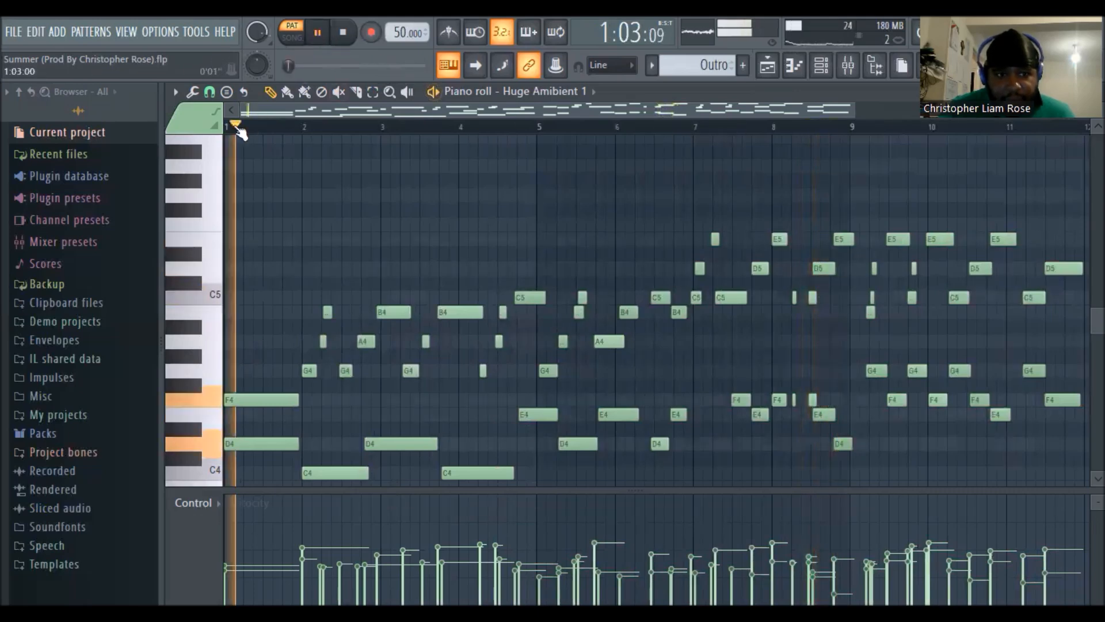
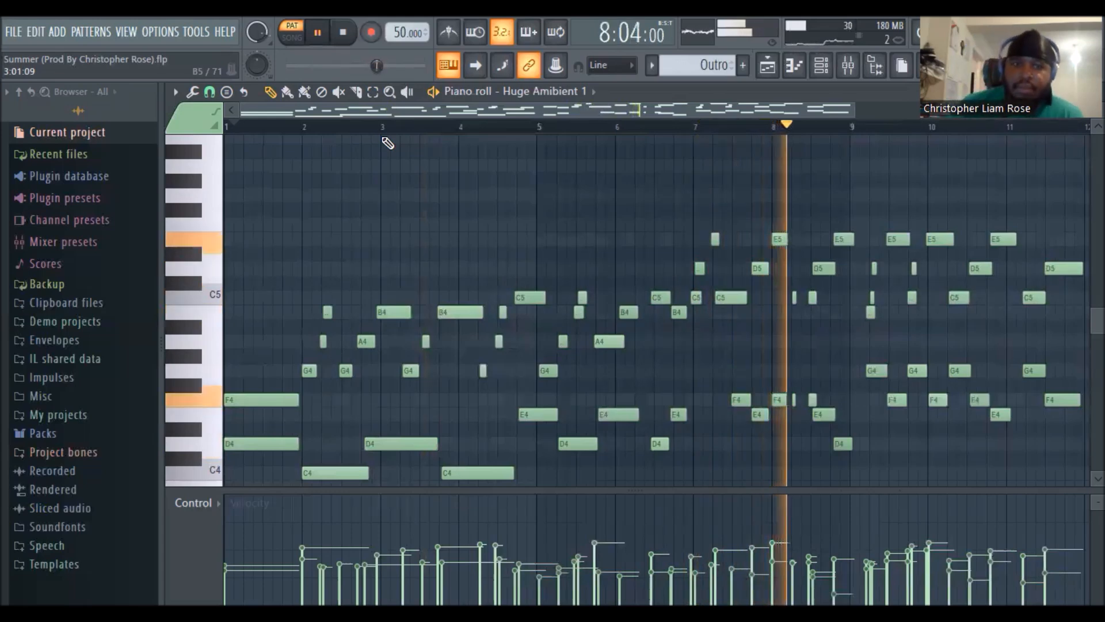
pyautogui.click(343, 32)
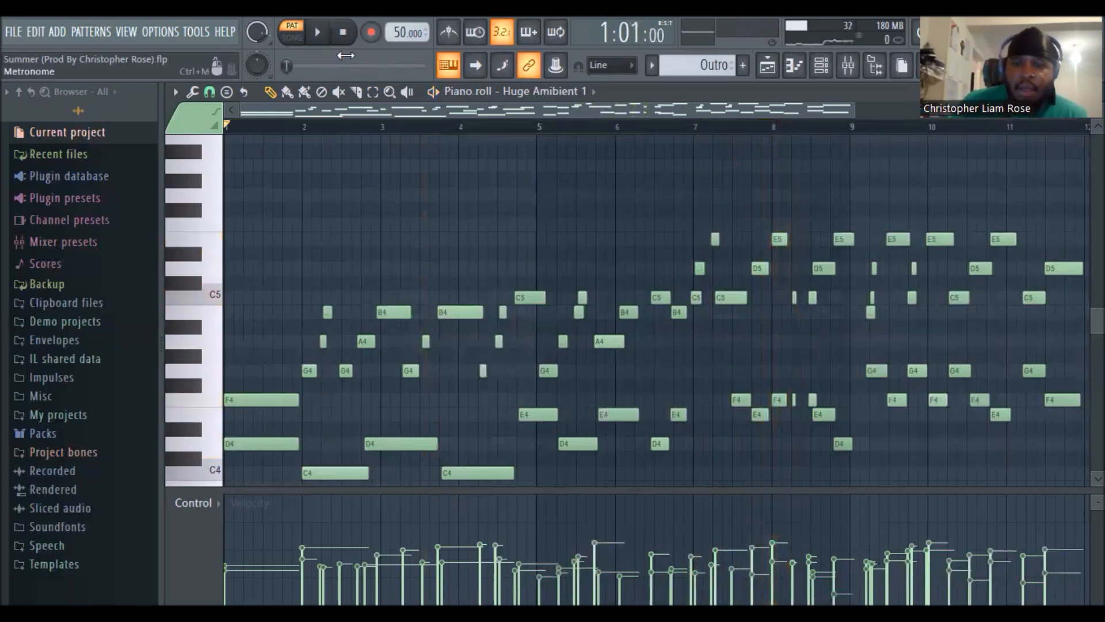
pyautogui.click(834, 66)
pyautogui.click(794, 65)
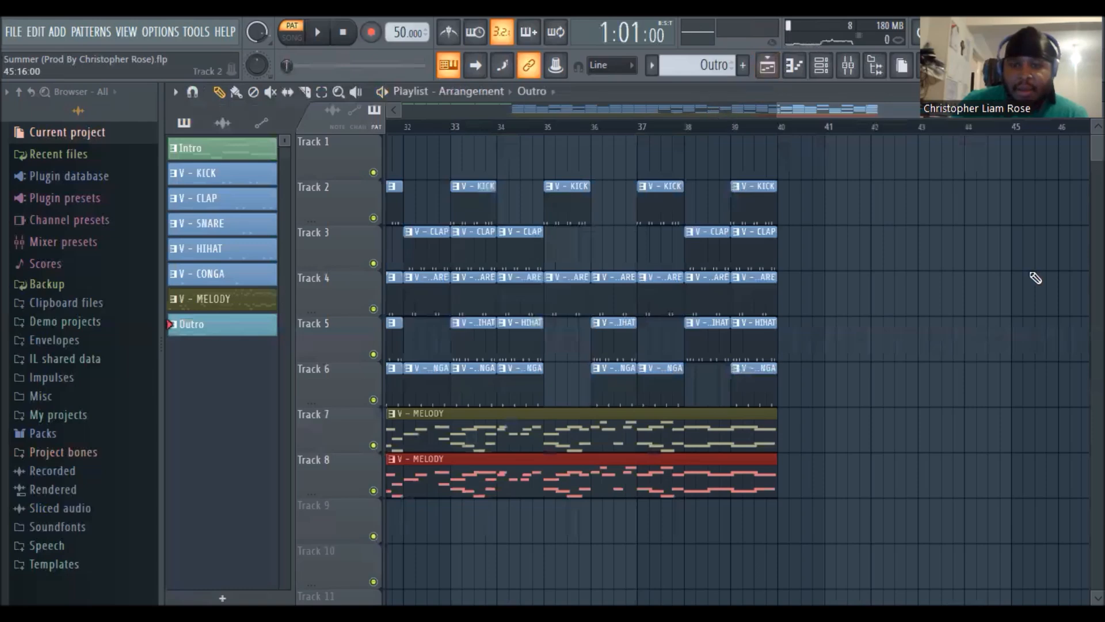
pyautogui.moveTo(873, 109); pyautogui.dragTo(916, 123)
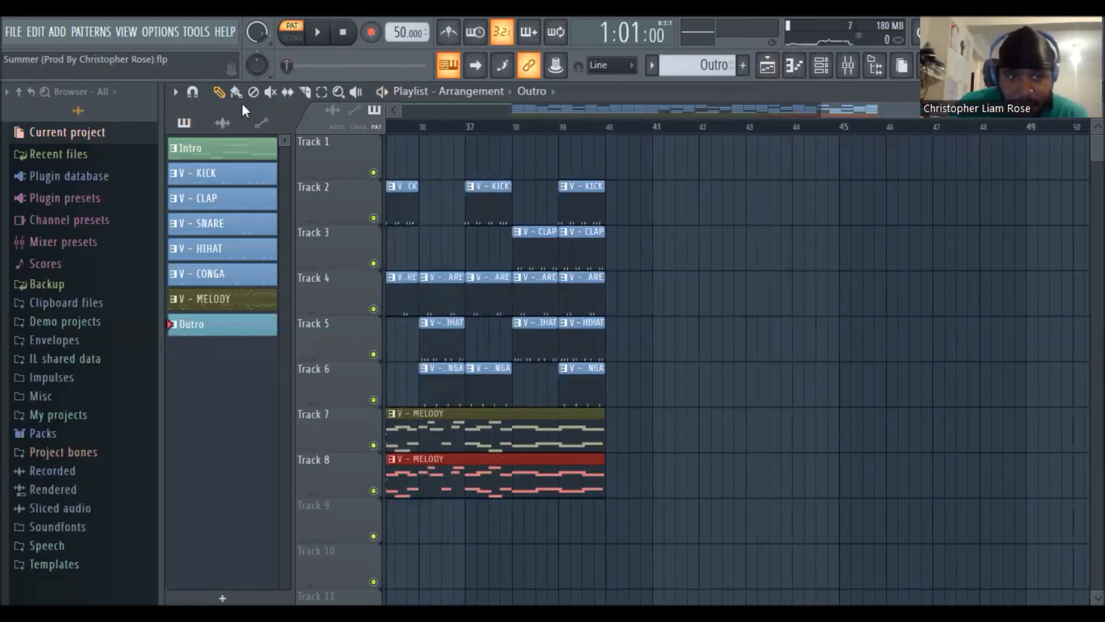
pyautogui.click(608, 512)
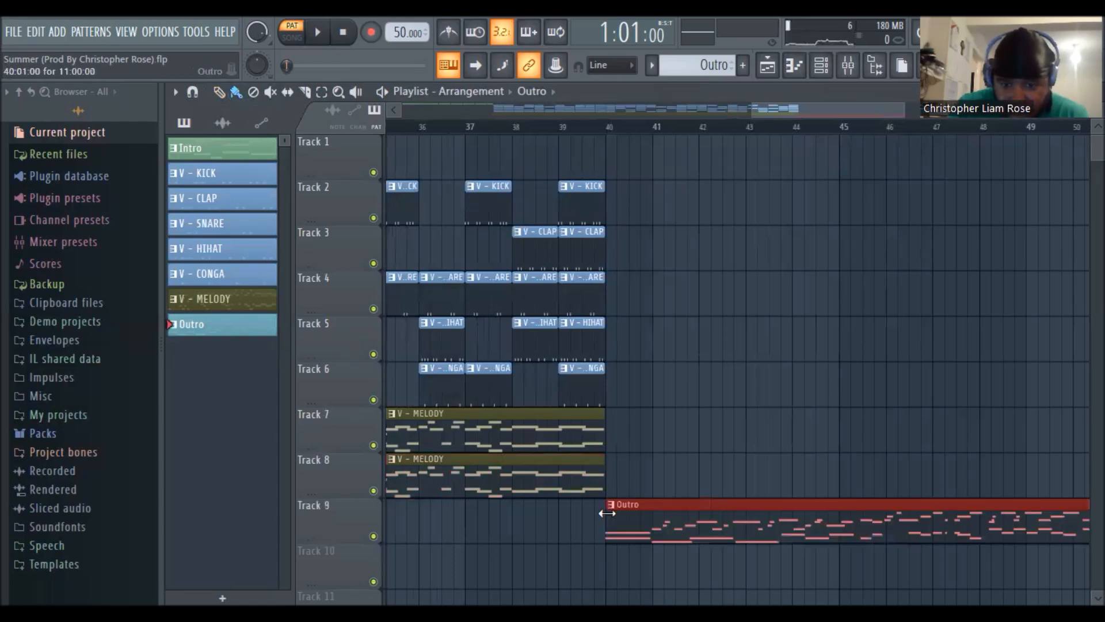
pyautogui.moveTo(845, 107); pyautogui.dragTo(872, 111)
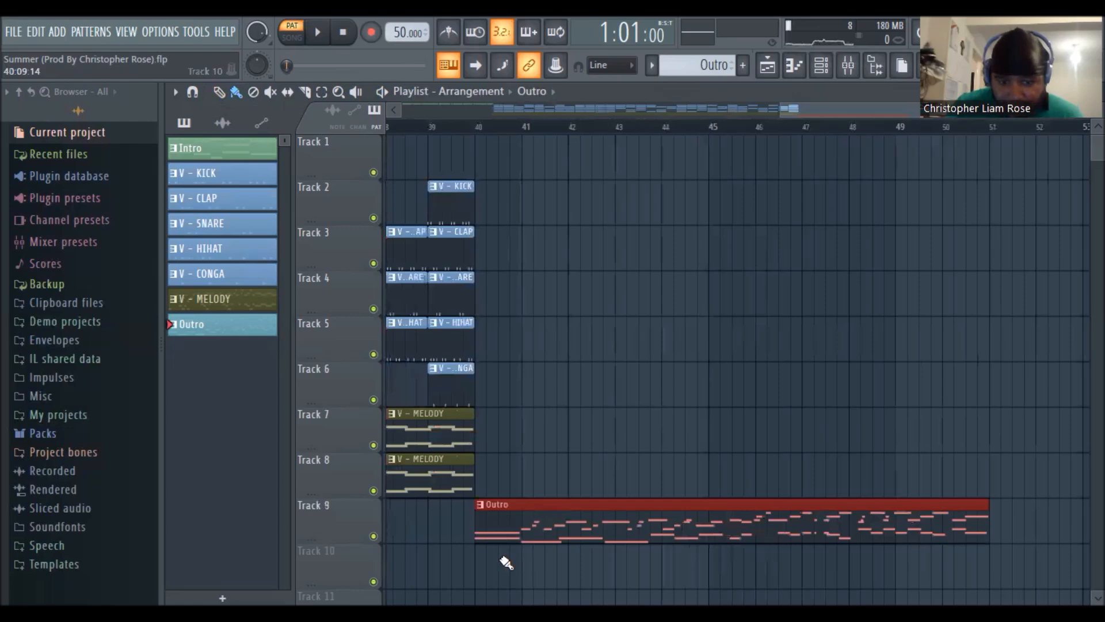
pyautogui.click(485, 568)
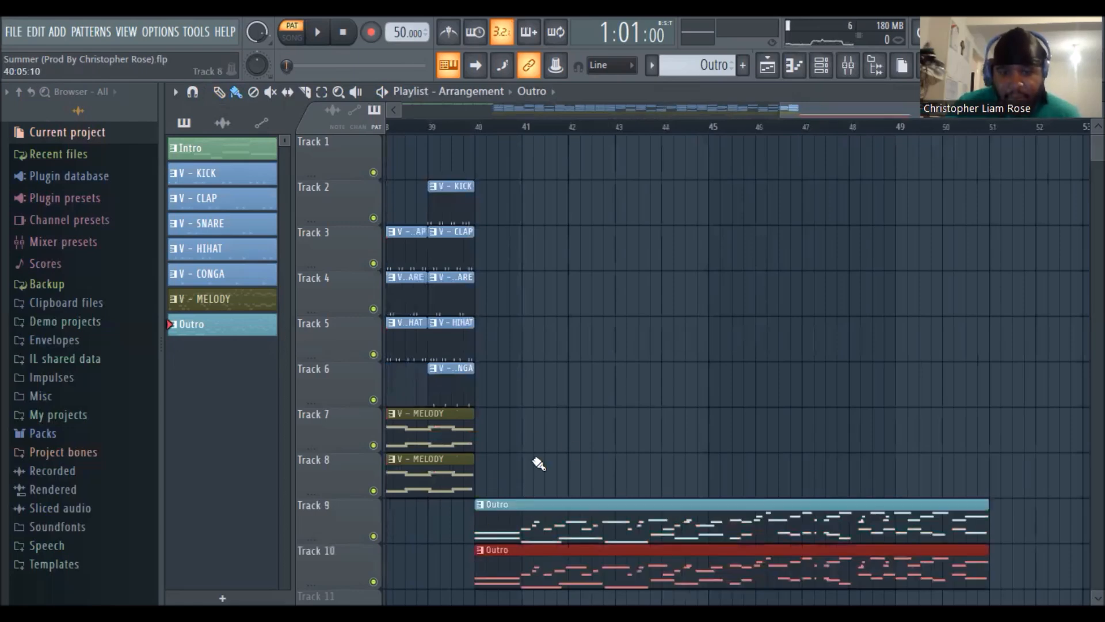
pyautogui.moveTo(829, 108); pyautogui.dragTo(910, 115)
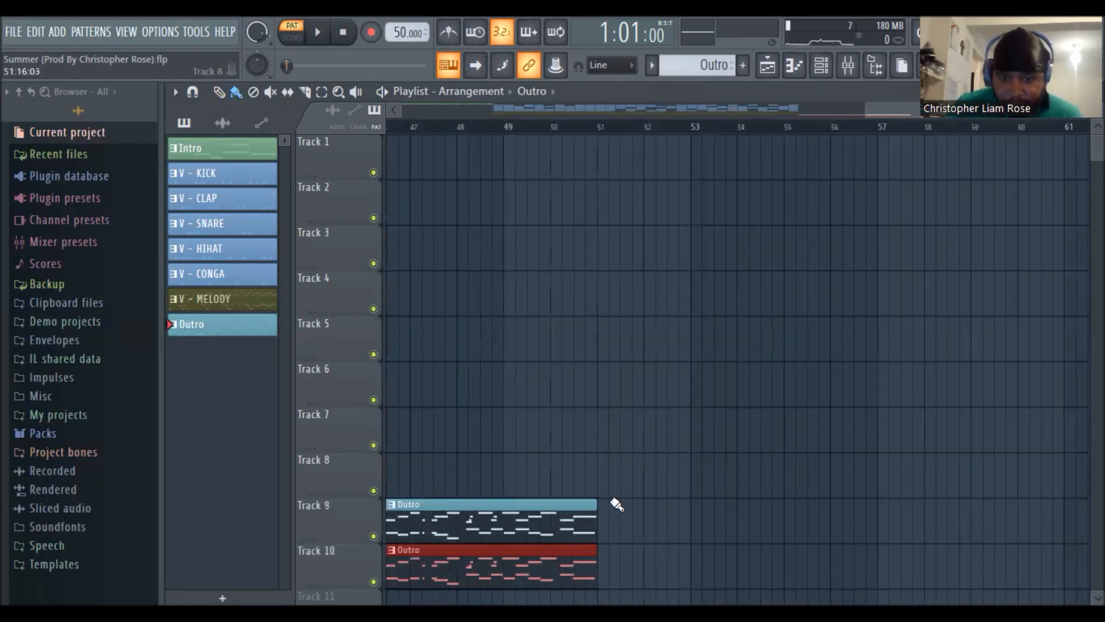
pyautogui.click(567, 507)
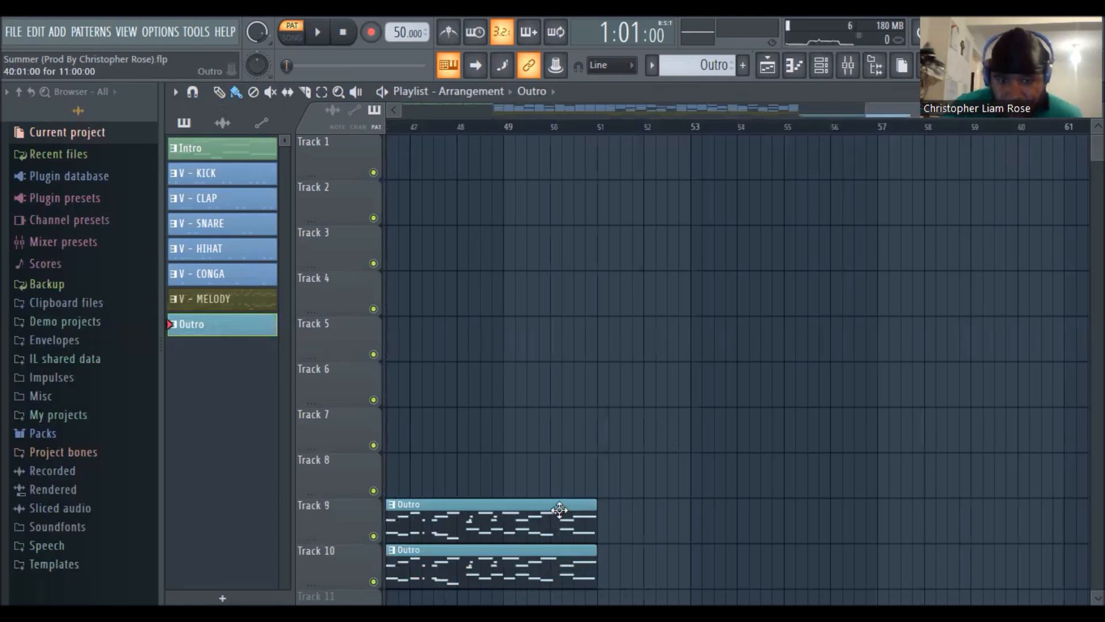
pyautogui.rightClick(559, 509)
pyautogui.rightClick(541, 575)
# Place the Outro pattern at bar 40 on Tracks 9 and 10 and duplicate it at bar 51 on both tracks.
pyautogui.hscroll(-3, 767, 309)
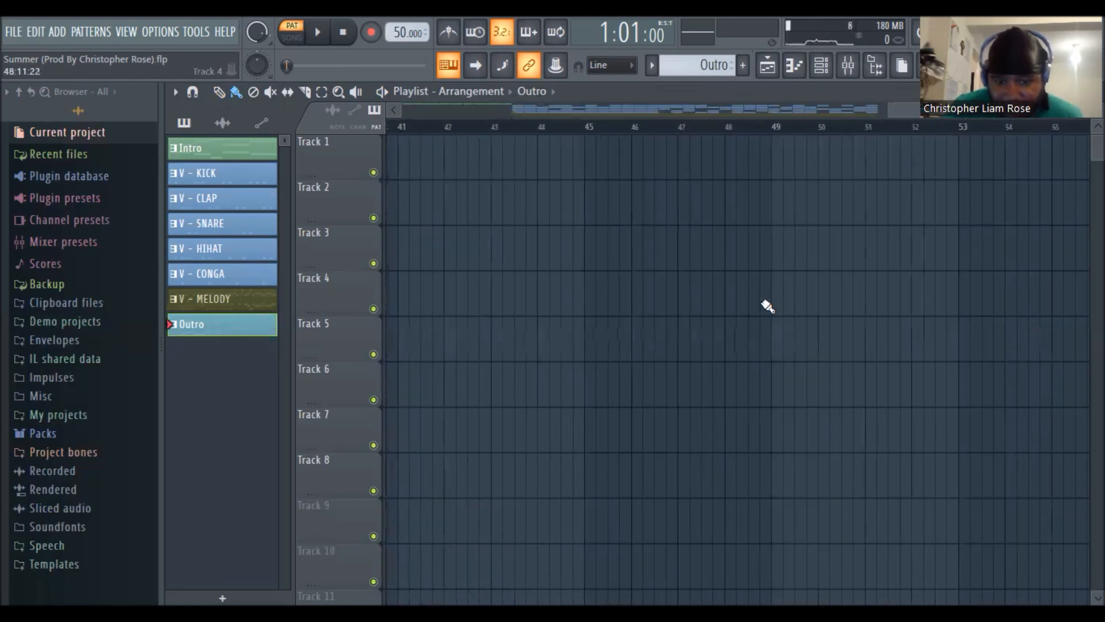
pyautogui.hscroll(-2, 752, 323)
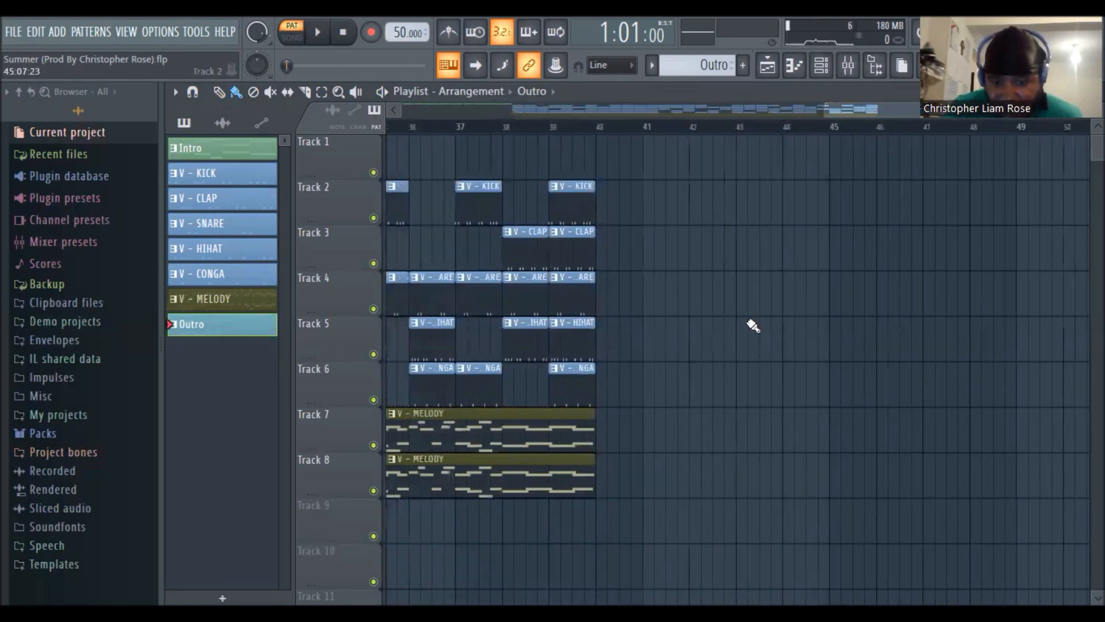
pyautogui.click(604, 514)
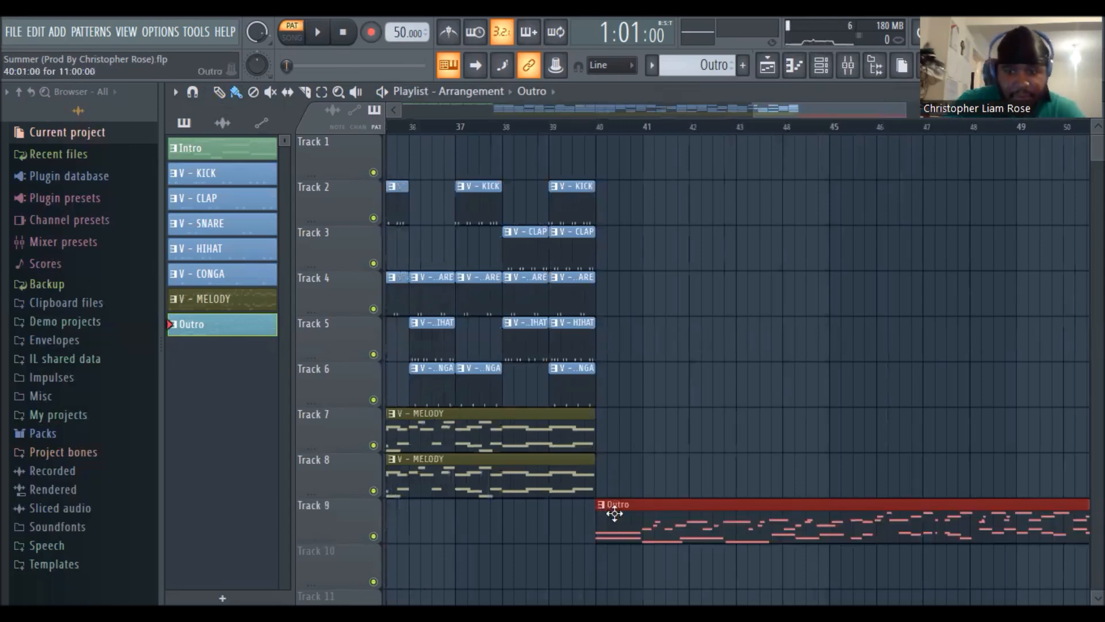
pyautogui.hotkey('ctrl', 'b')
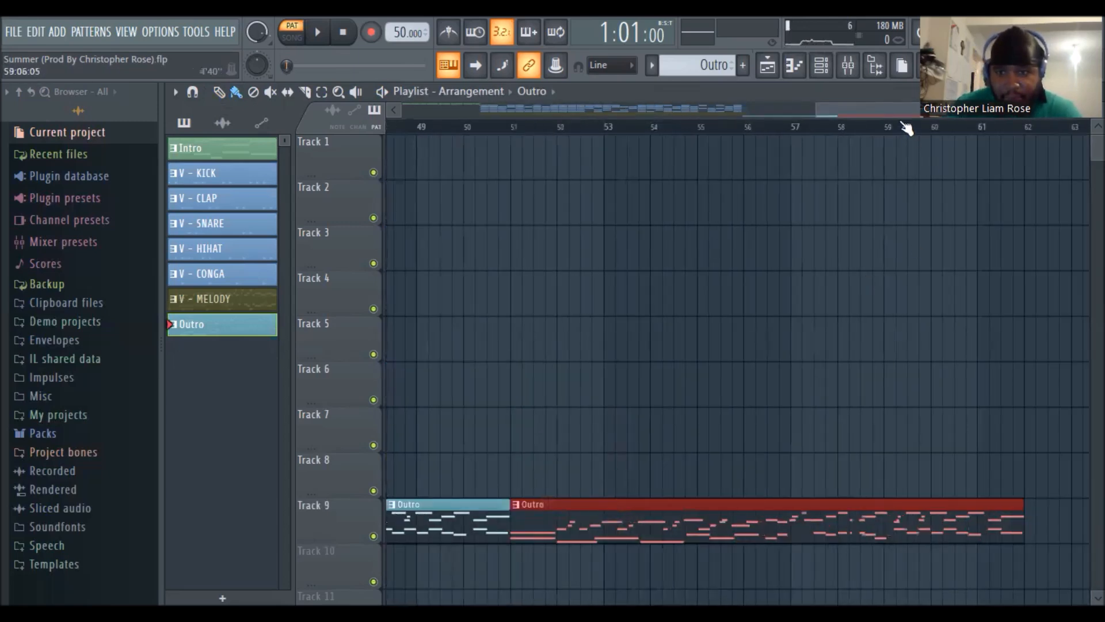
pyautogui.hscroll(-7, 875, 132)
pyautogui.hscroll(-4, 577, 437)
pyautogui.click(484, 567)
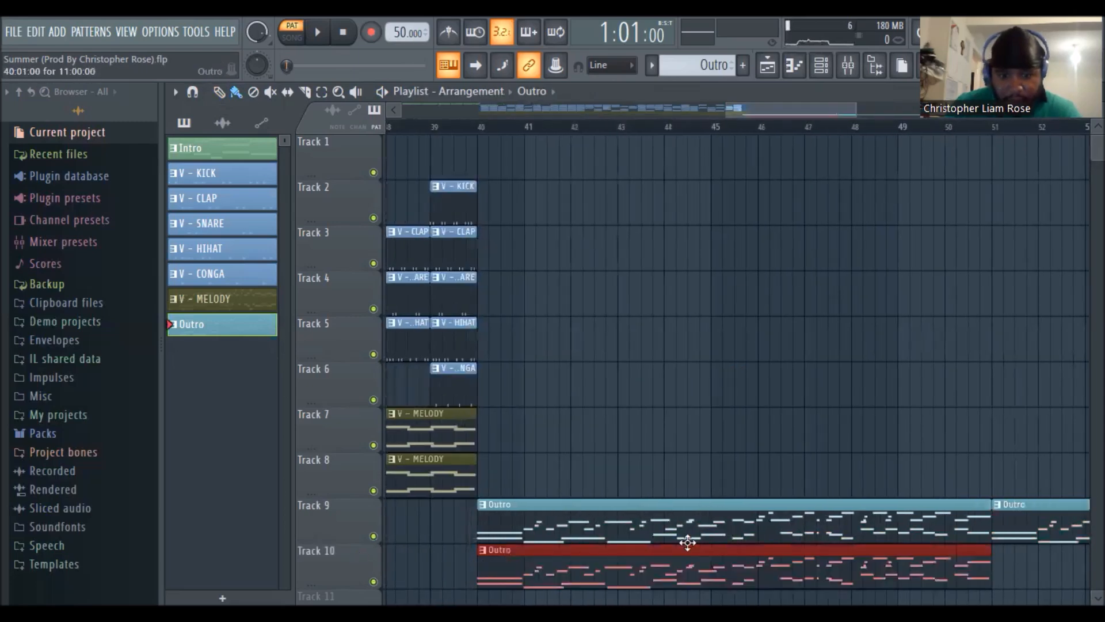
pyautogui.hotkey('ctrl', 'b')
# Save the project, look over the arrangement from the Outro back to the Intro, and save again.
pyautogui.moveTo(870, 115); pyautogui.dragTo(696, 123)
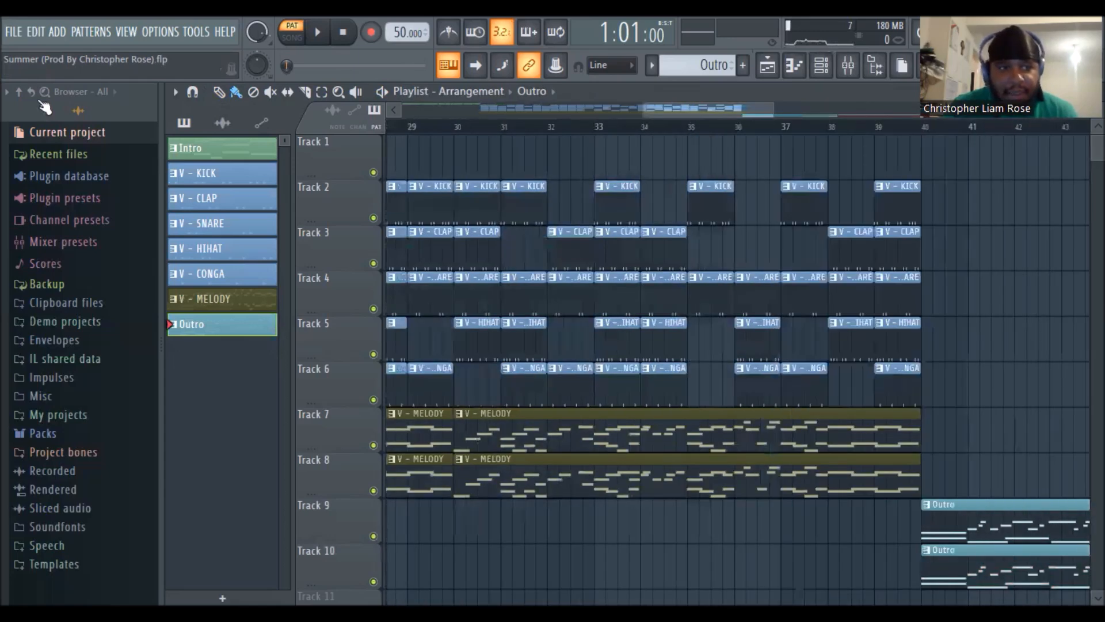
pyautogui.click(12, 32)
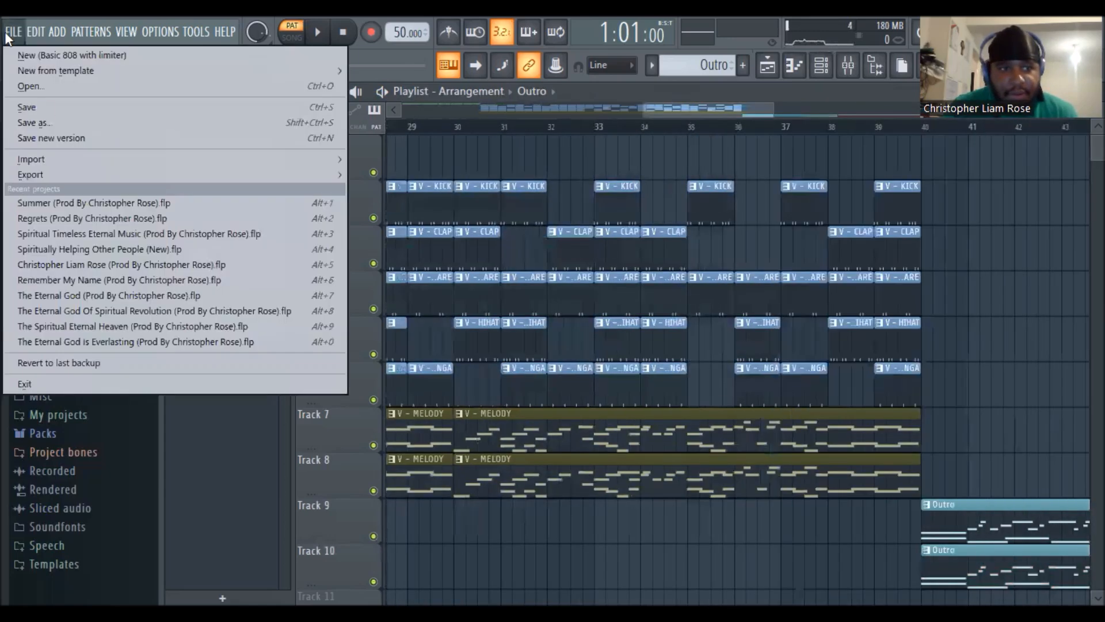
pyautogui.click(50, 111)
pyautogui.moveTo(701, 108); pyautogui.dragTo(767, 109)
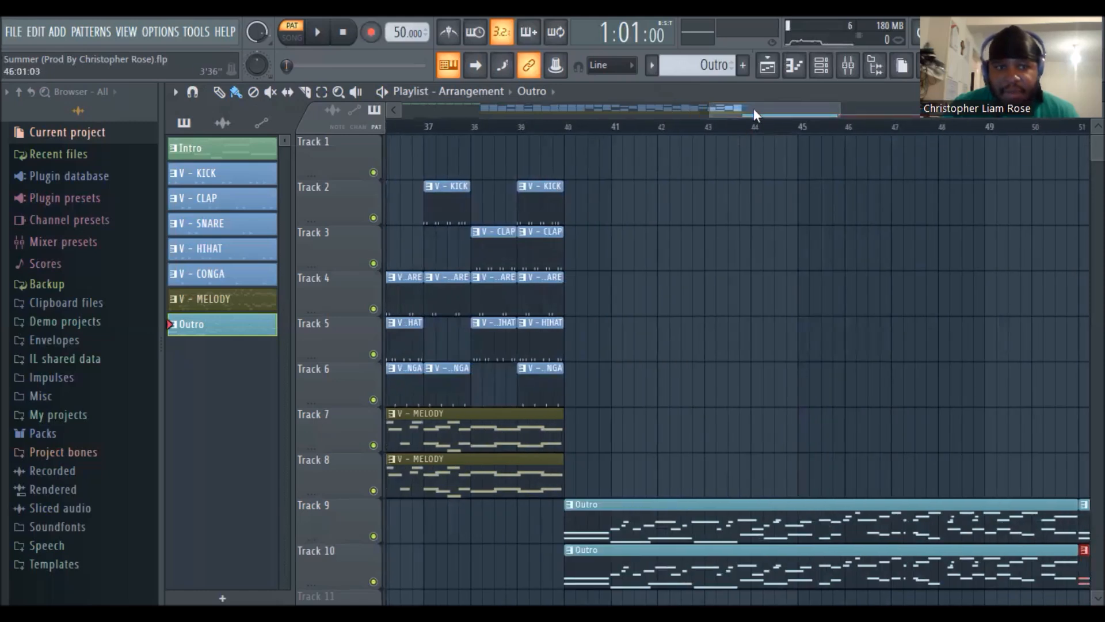
pyautogui.moveTo(754, 109); pyautogui.dragTo(354, 123)
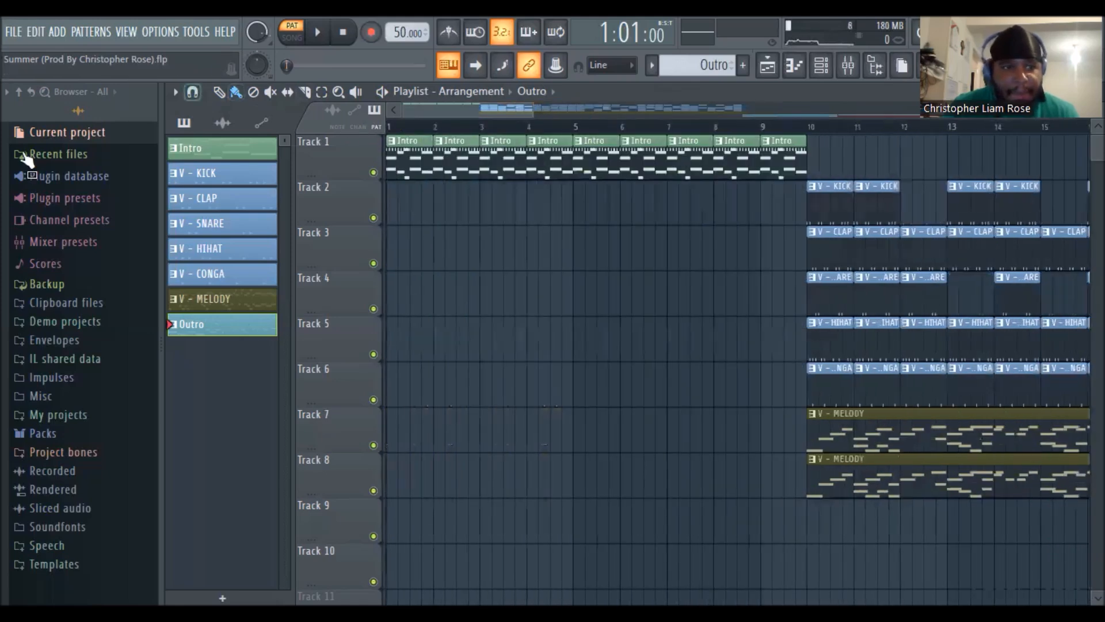
pyautogui.click(13, 32)
pyautogui.click(19, 108)
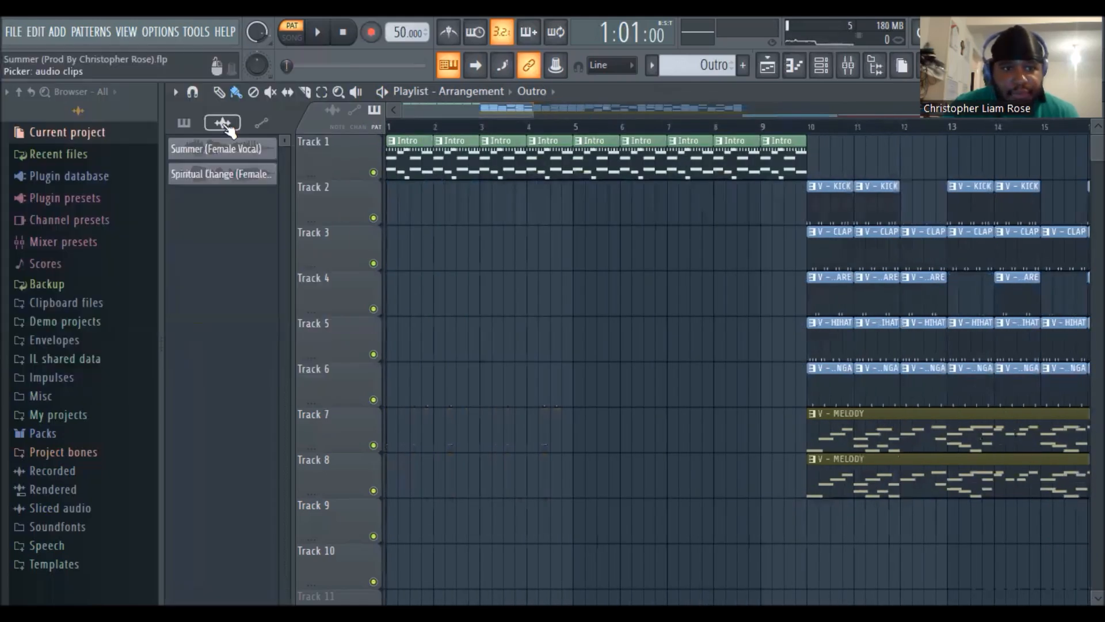
# Place the Summer (Female Vocal) audio clip on Track 2 in bars 3, 6 and 9 beneath the Intro.
pyautogui.click(230, 150)
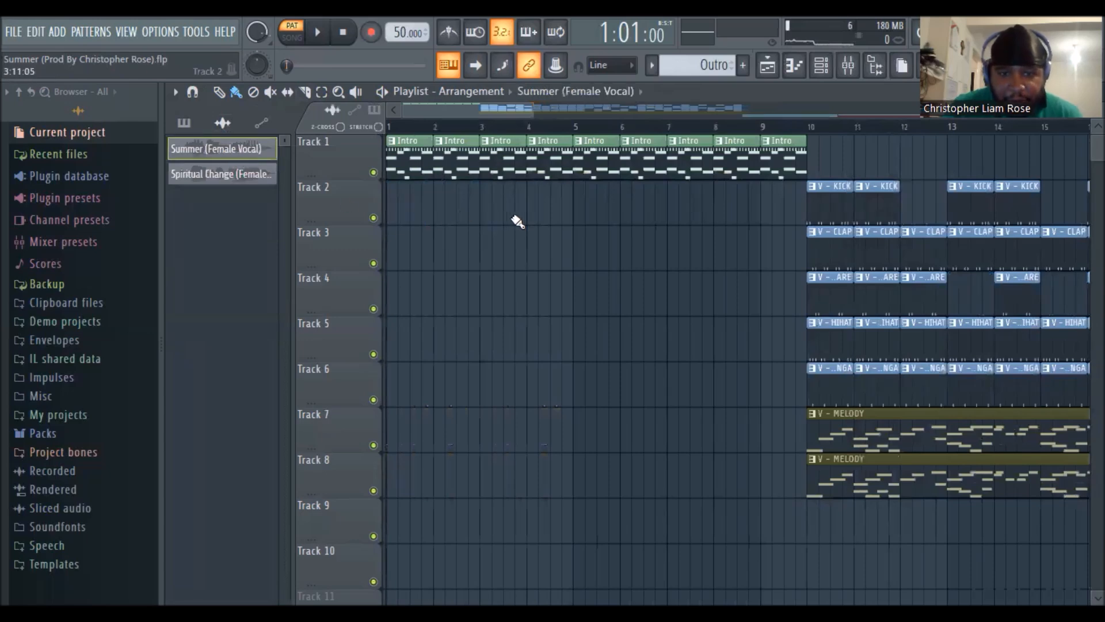
pyautogui.moveTo(501, 205); pyautogui.dragTo(515, 200)
pyautogui.click(647, 204)
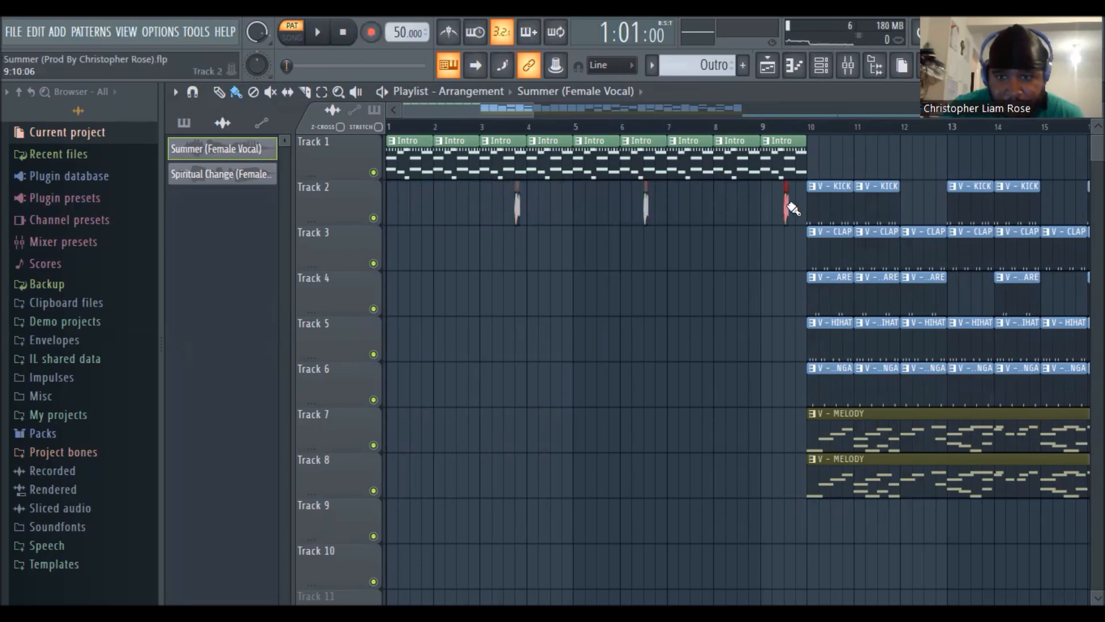
# Place Summer (Female Vocal) on Track 9 in the middle of every third bar from bar 12 to bar 39.
pyautogui.moveTo(448, 109); pyautogui.dragTo(547, 117)
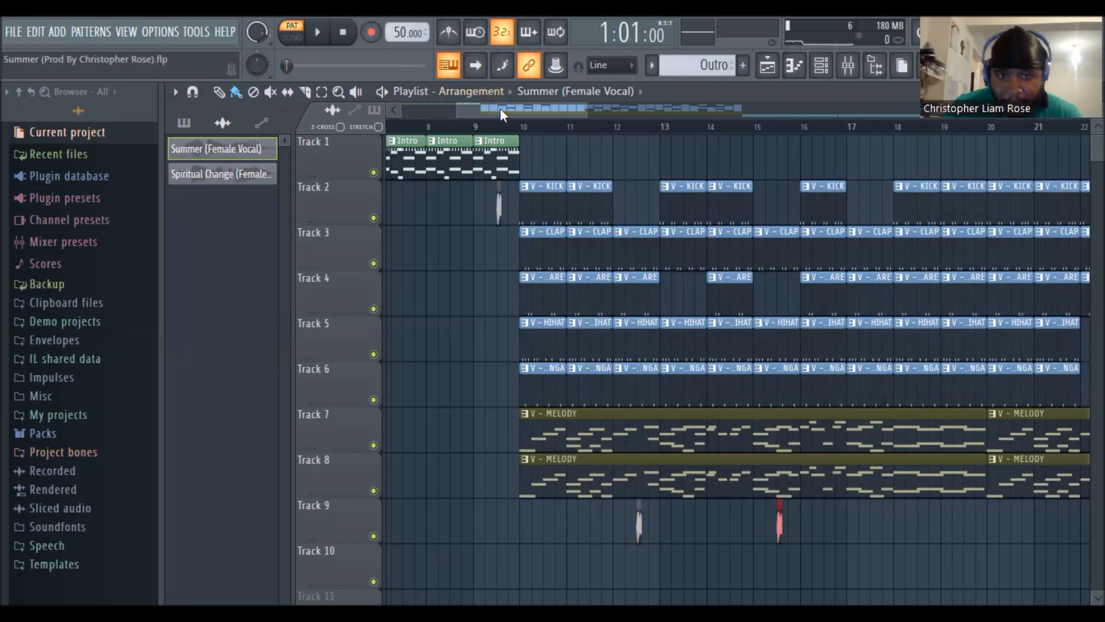
pyautogui.moveTo(500, 108); pyautogui.dragTo(560, 119)
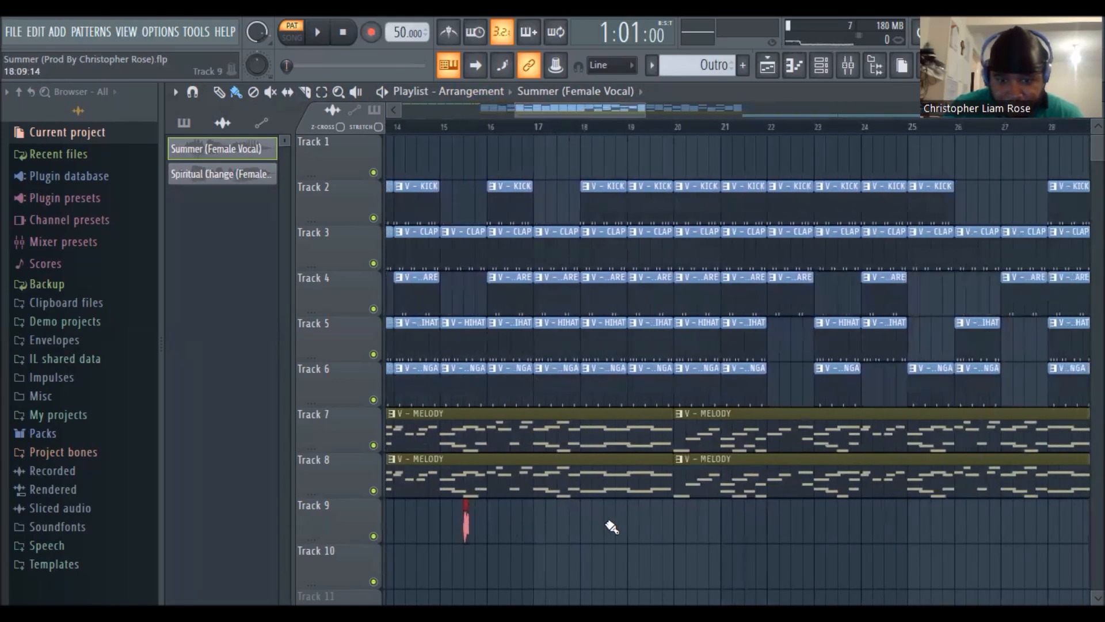
pyautogui.click(747, 523)
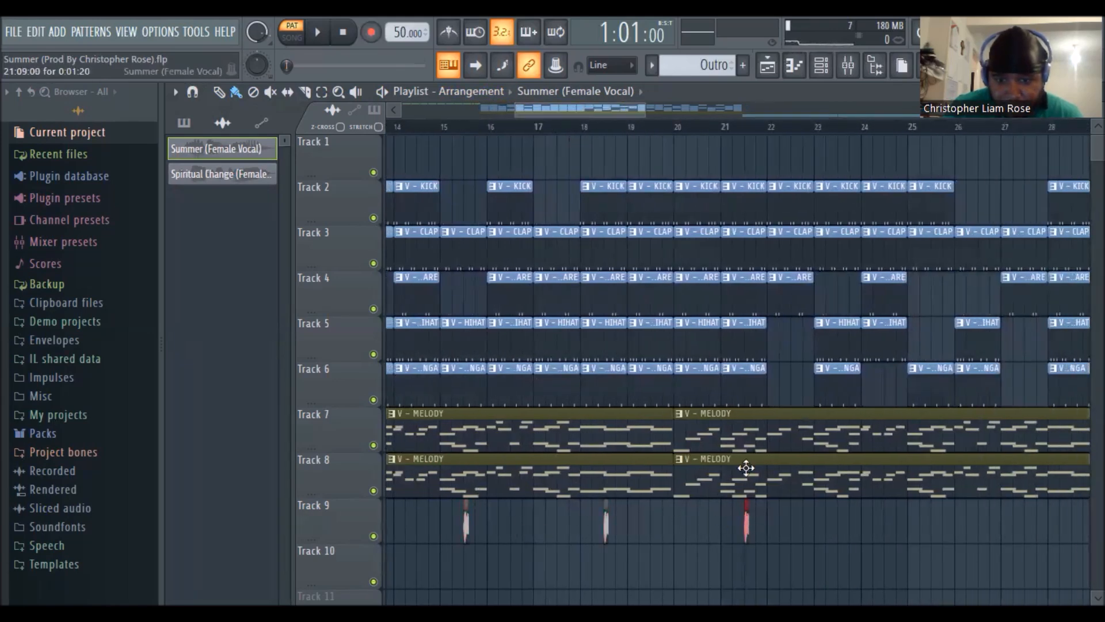
pyautogui.moveTo(585, 109); pyautogui.dragTo(653, 114)
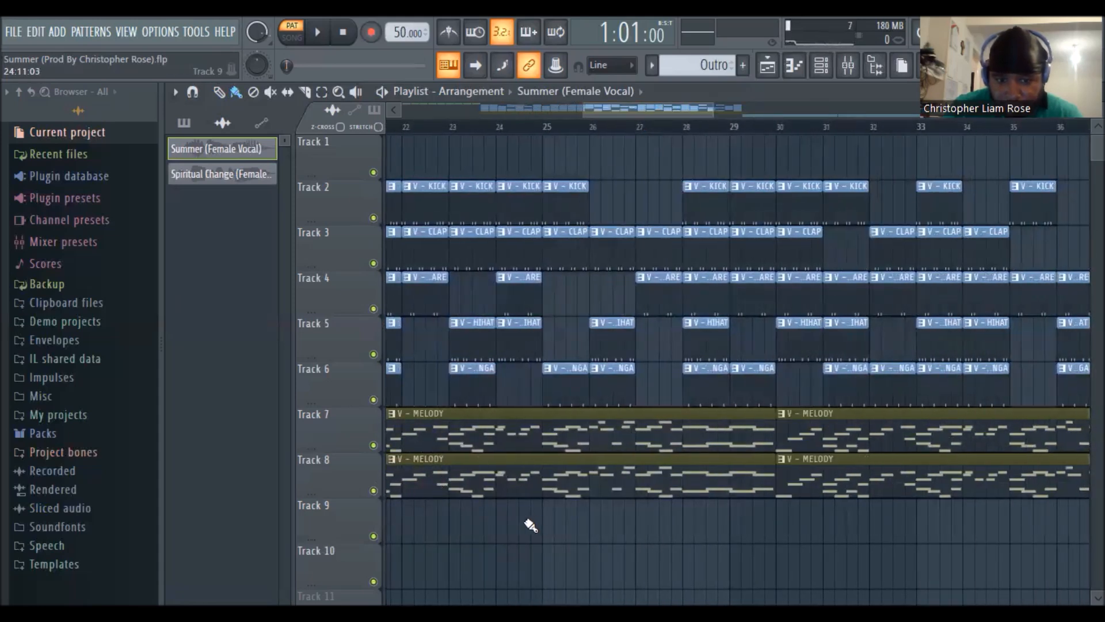
pyautogui.click(661, 523)
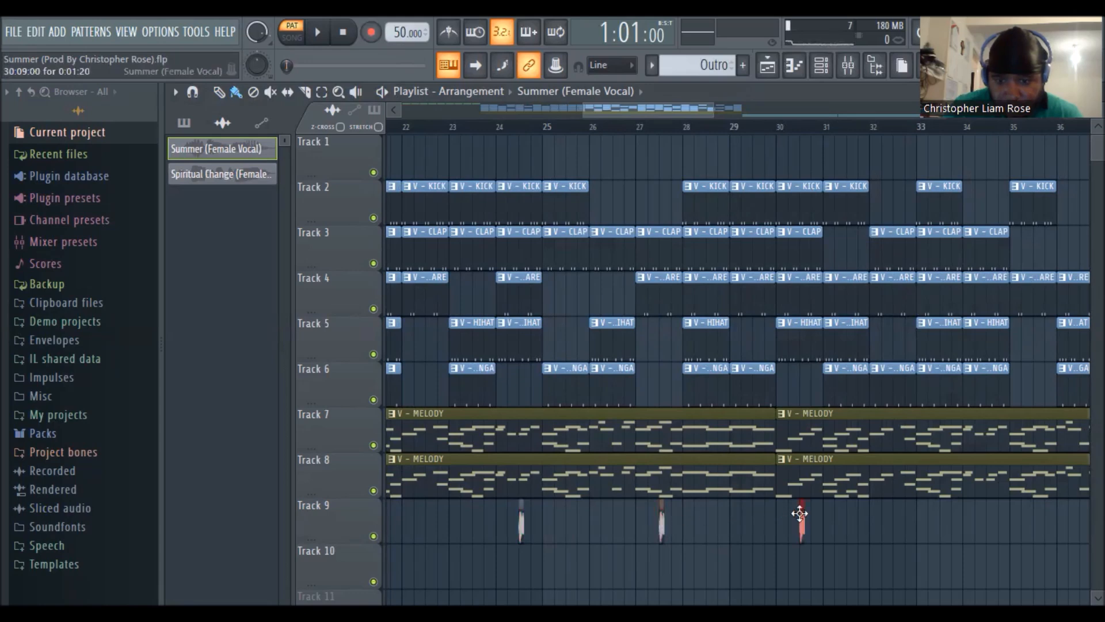
pyautogui.moveTo(693, 115); pyautogui.dragTo(767, 128)
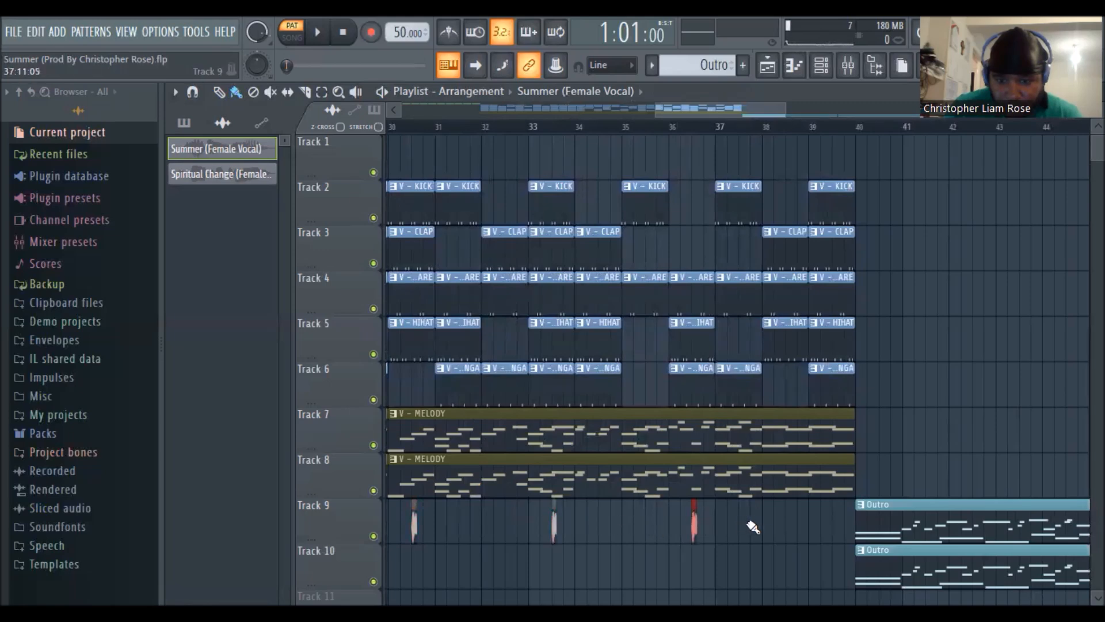
# Place Summer (Female Vocal) beneath the Outro on Track 11, in the middle of bars 42, 45, 48, 51 and 54.
pyautogui.moveTo(726, 125); pyautogui.dragTo(774, 130)
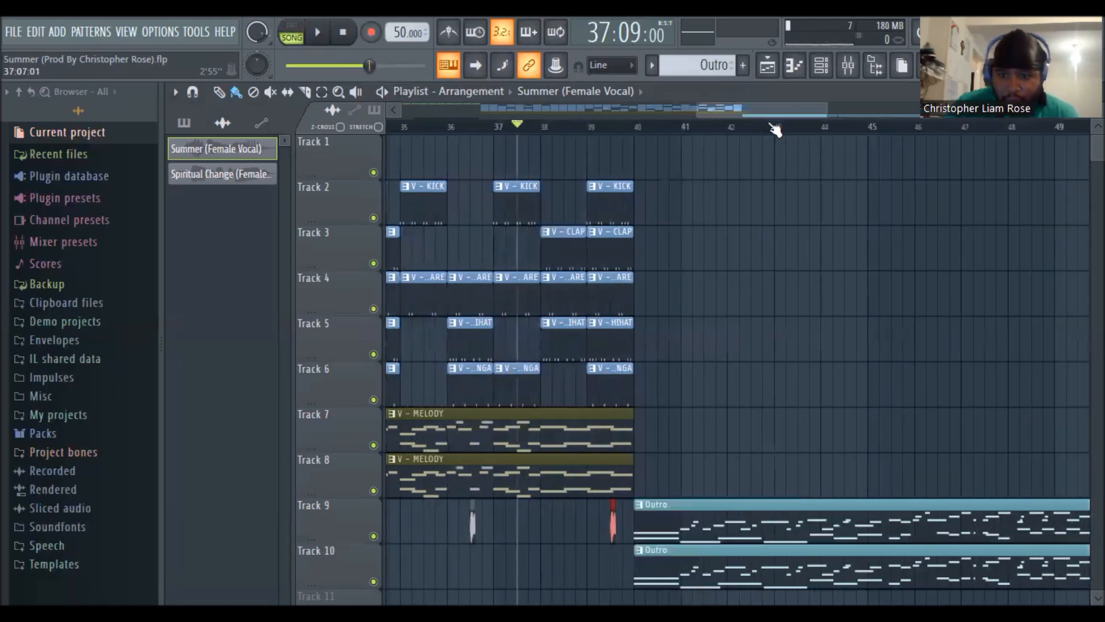
pyautogui.scroll(-10, 828, 242)
pyautogui.scroll(5, 827, 241)
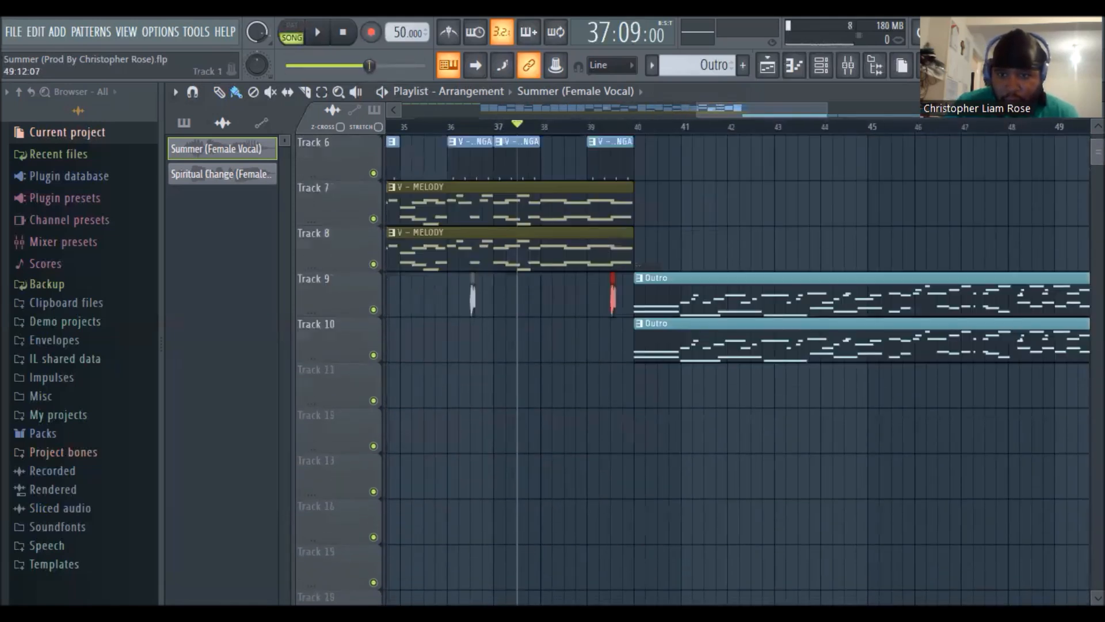
pyautogui.click(755, 396)
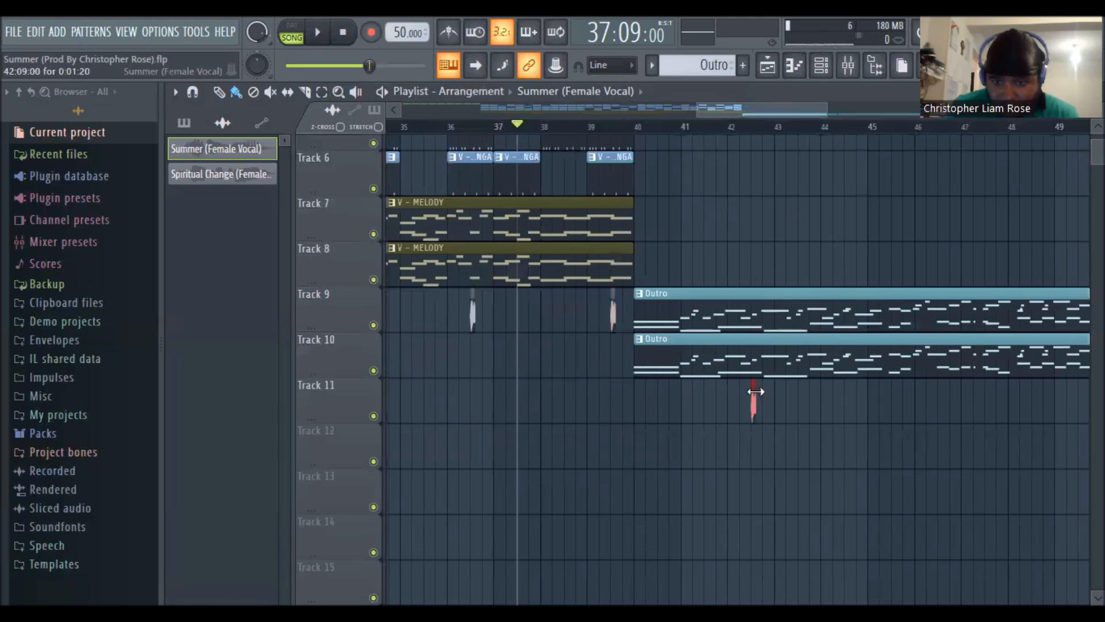
pyautogui.click(901, 404)
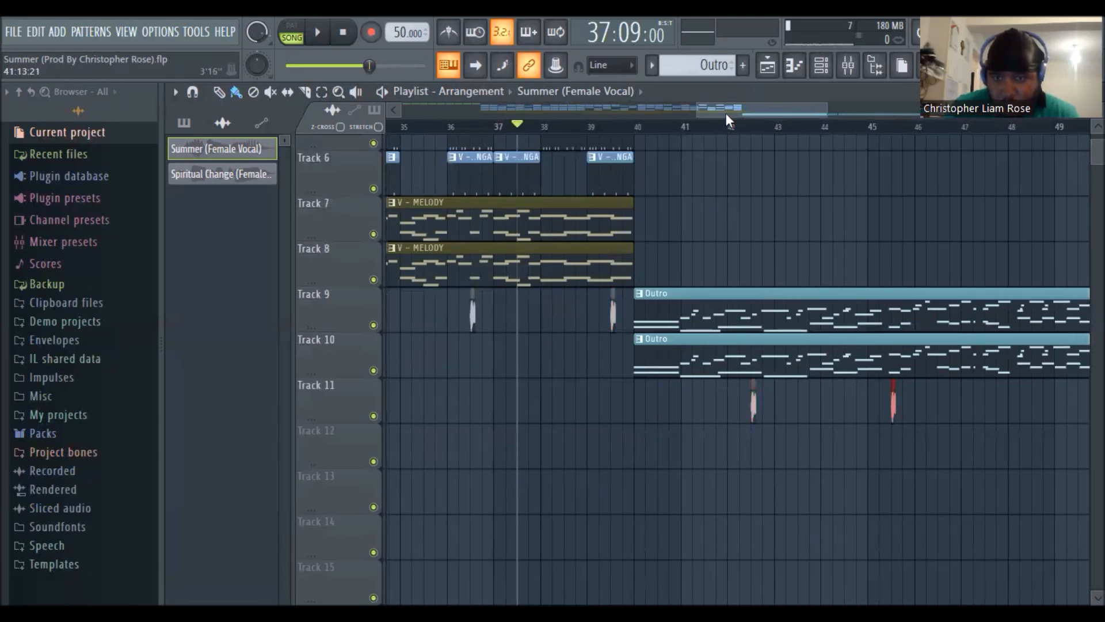
pyautogui.moveTo(731, 115); pyautogui.dragTo(789, 118)
pyautogui.click(669, 398)
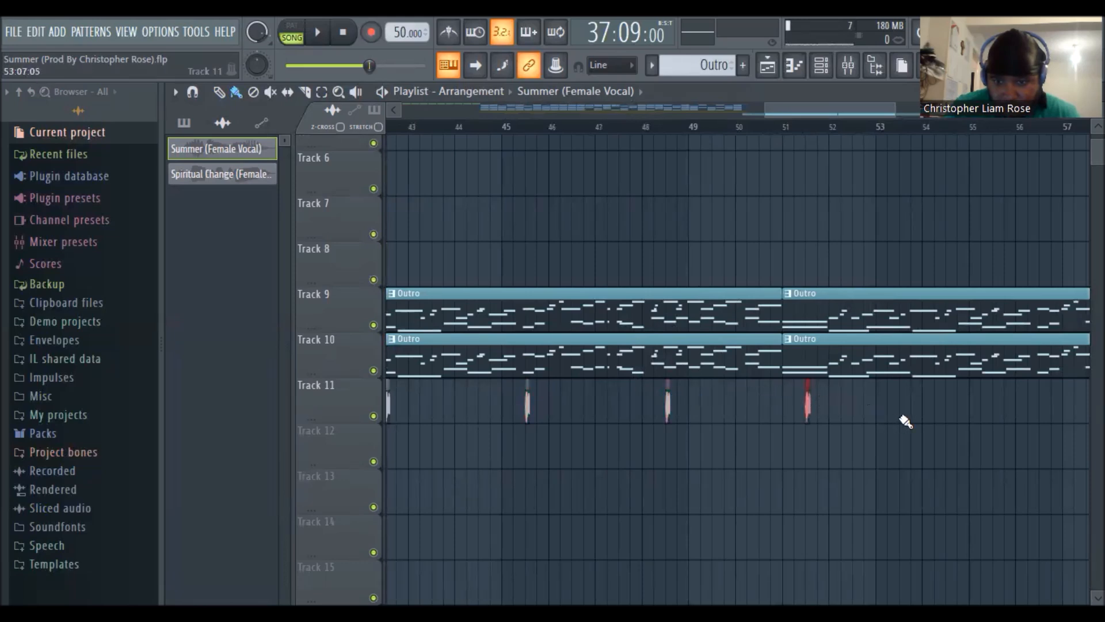
# Continue Summer (Female Vocal) on Track 11 in bars 57 and 60, and stack closing copies late in bar 61 on Tracks 11 and 12.
pyautogui.moveTo(793, 118); pyautogui.dragTo(857, 112)
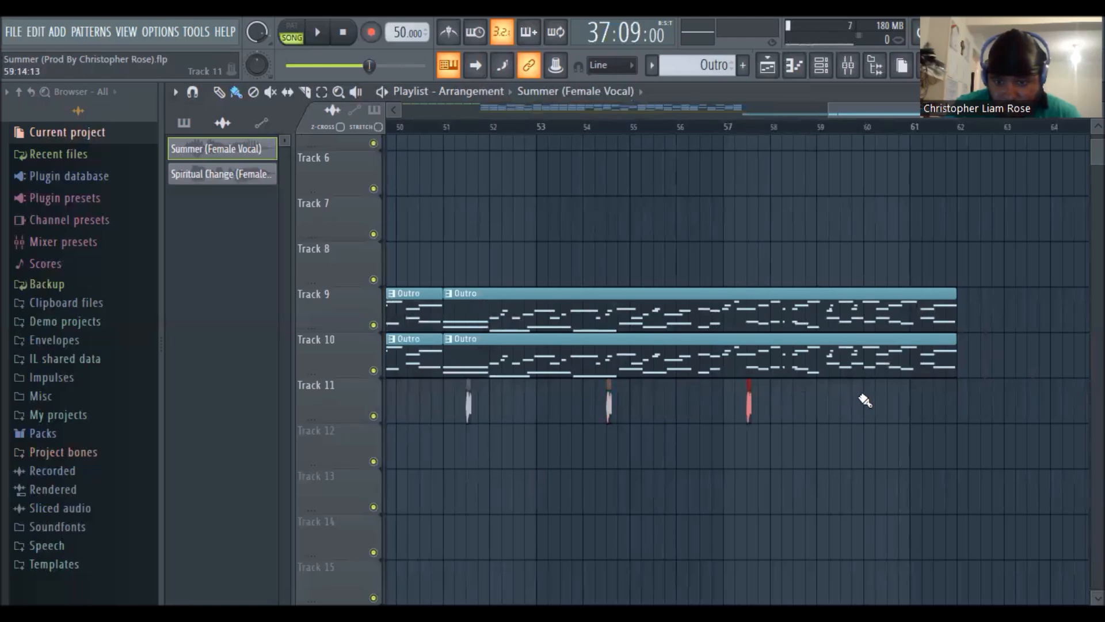
pyautogui.click(948, 406)
pyautogui.click(949, 449)
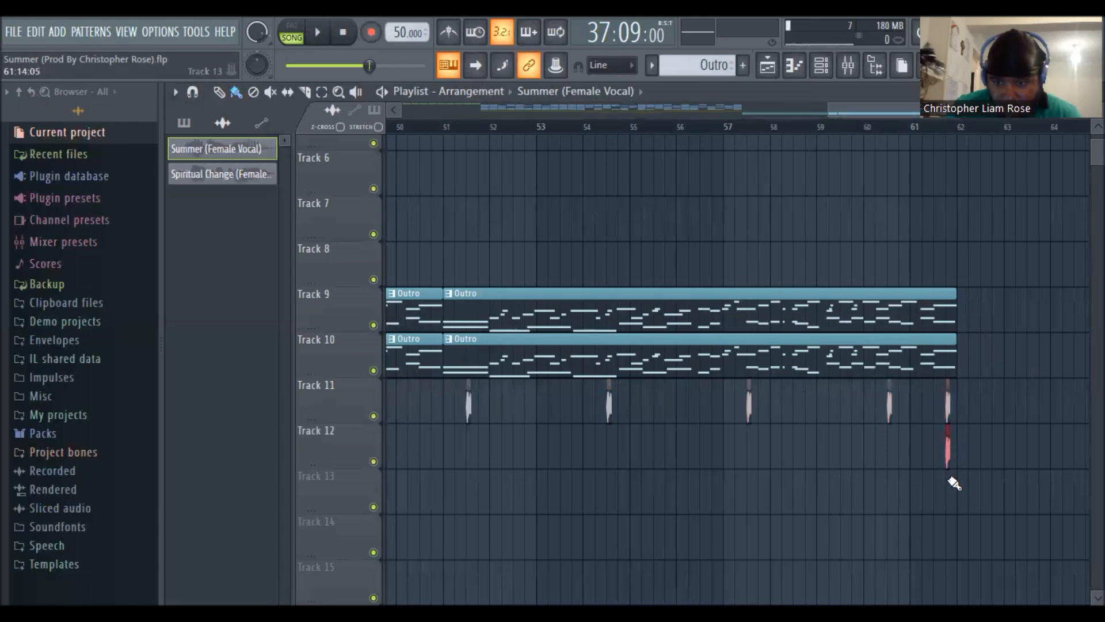
# Place the Spiritual Change (Female Vocal) audio clip on Track 3 late in bars 2, 5 and 8 beneath the Intro.
pyautogui.moveTo(834, 113); pyautogui.dragTo(384, 137)
pyautogui.click(247, 174)
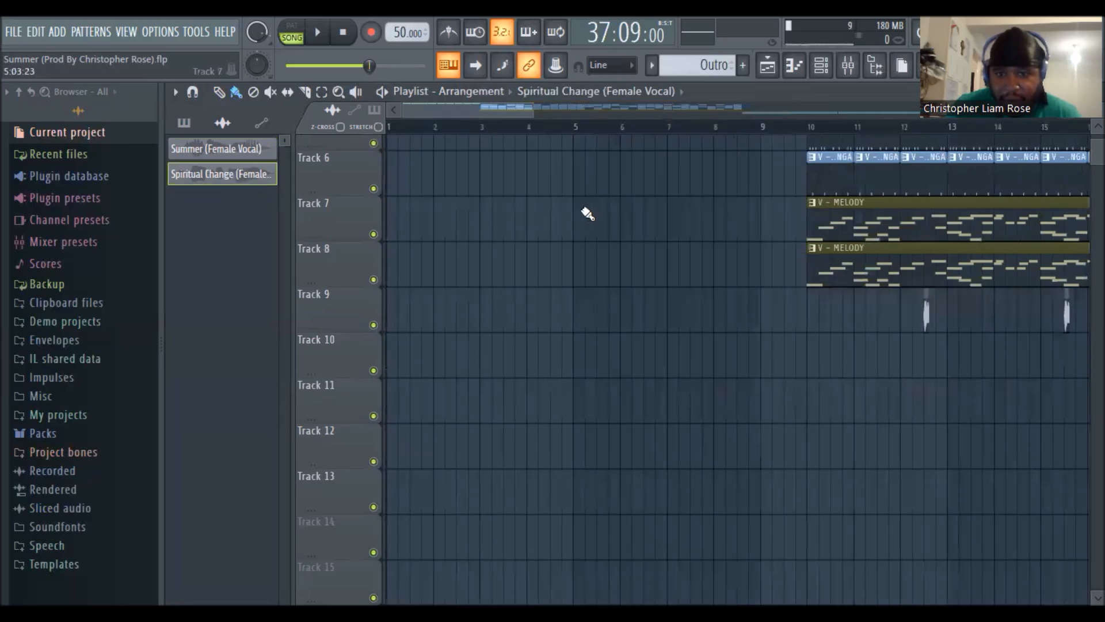
pyautogui.scroll(5, 1048, 137)
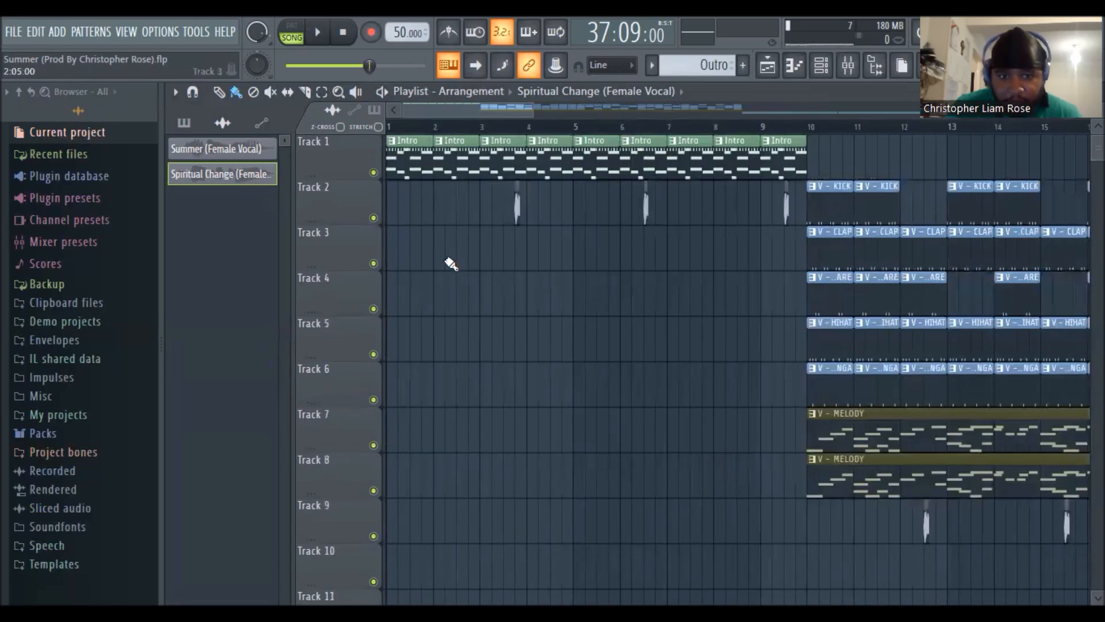
pyautogui.click(473, 255)
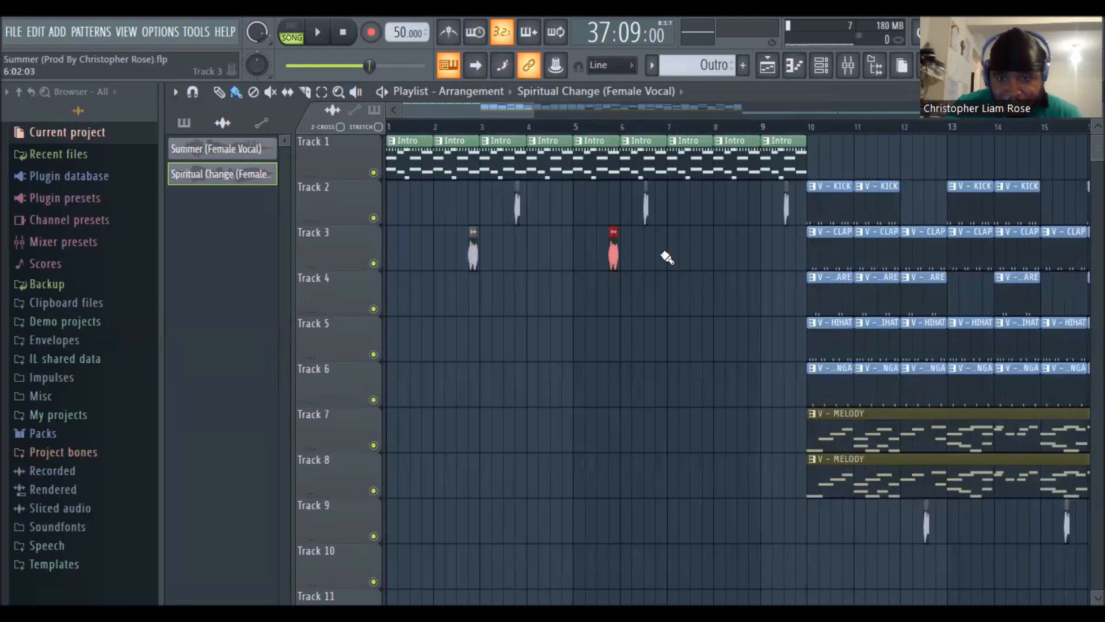
pyautogui.click(759, 257)
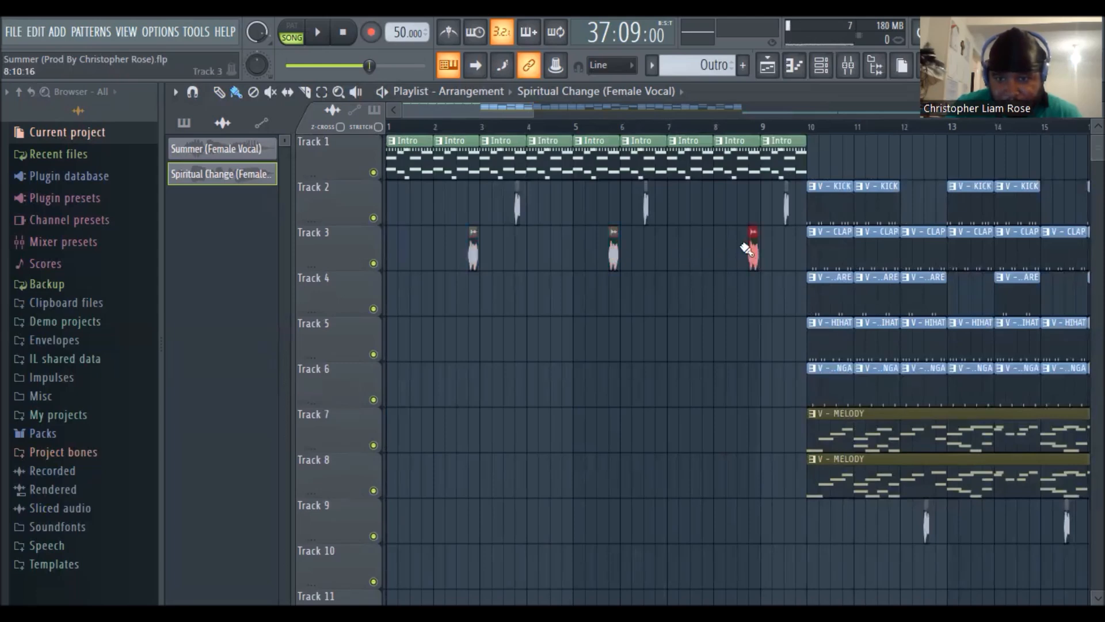
# Place Spiritual Change (Female Vocal) on Track 10 late in every third bar from bar 11 to bar 38.
pyautogui.moveTo(527, 109)
pyautogui.mouseDown()
pyautogui.moveTo(592, 116)
pyautogui.moveTo(594, 162)
pyautogui.mouseUp()
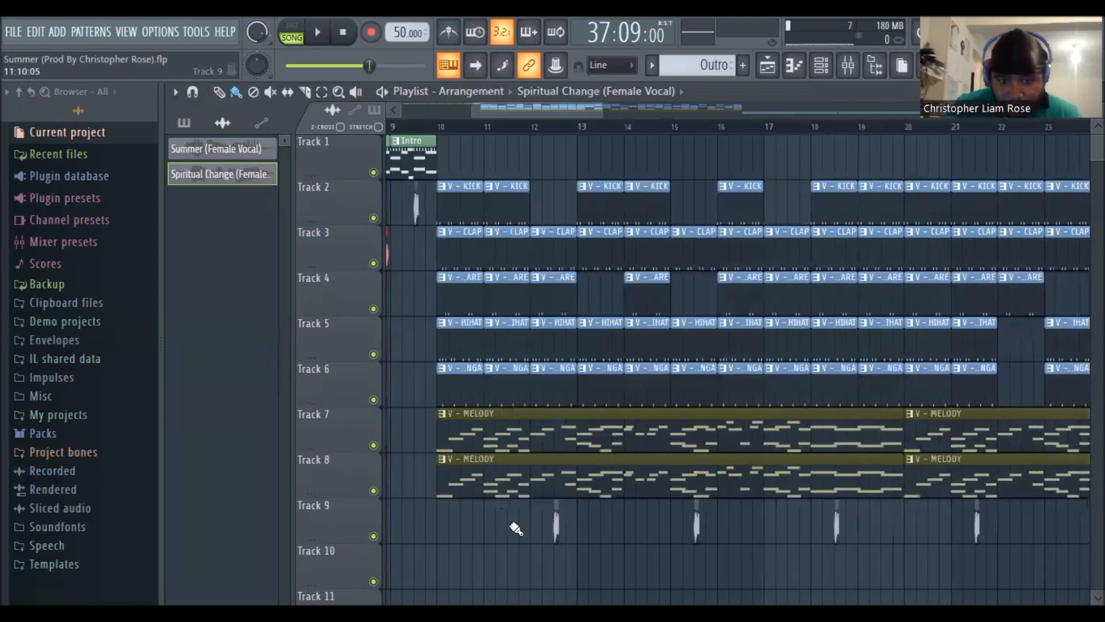
pyautogui.click(664, 569)
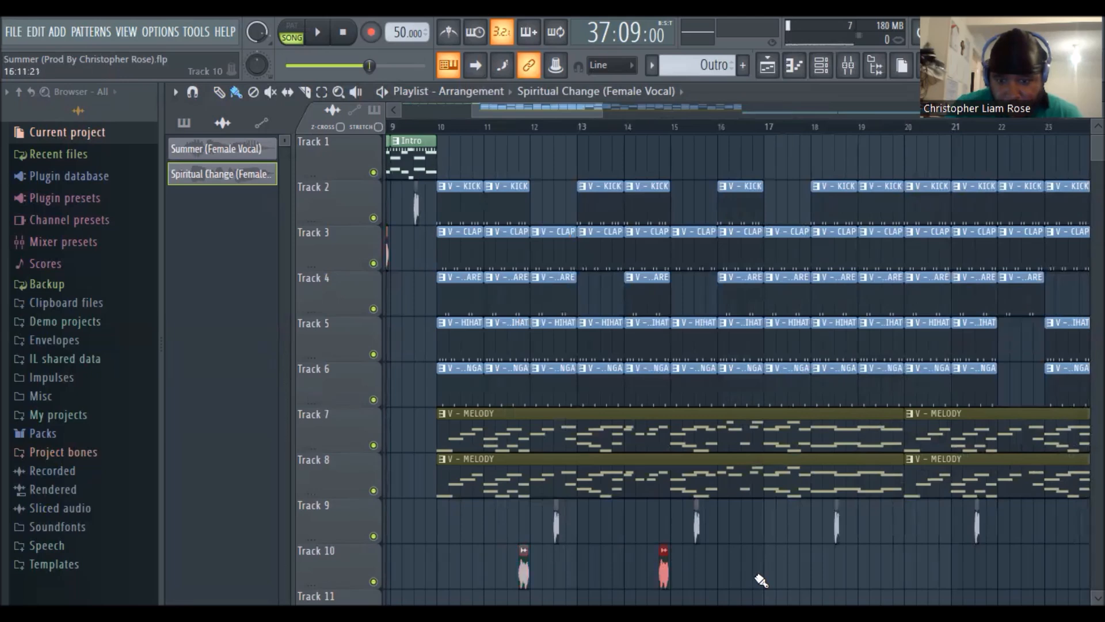
pyautogui.hscroll(5, 653, 255)
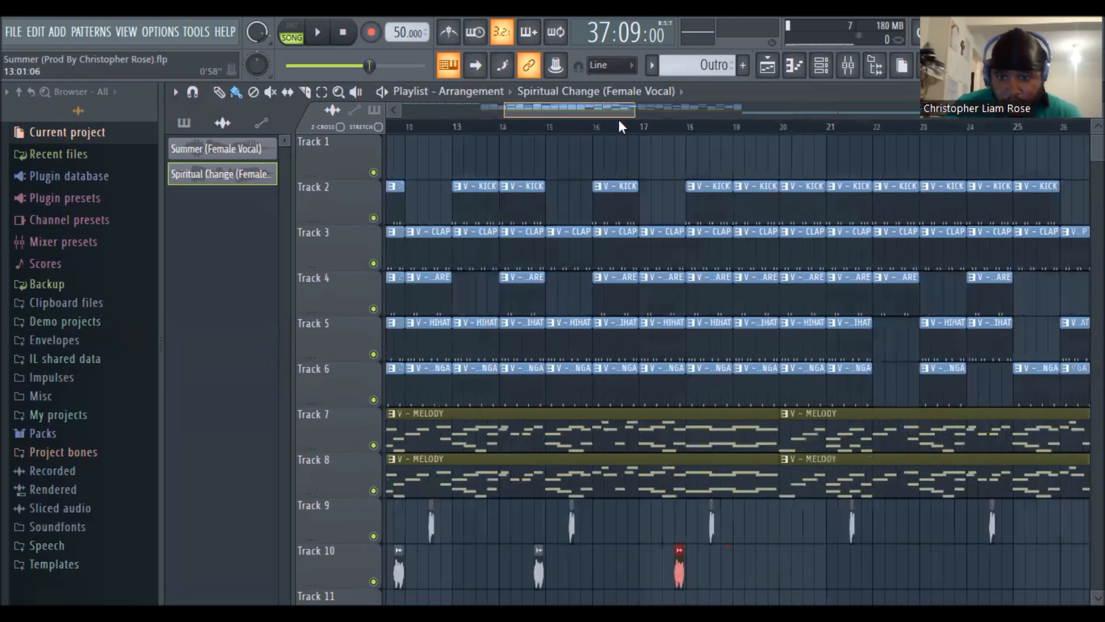
pyautogui.click(629, 562)
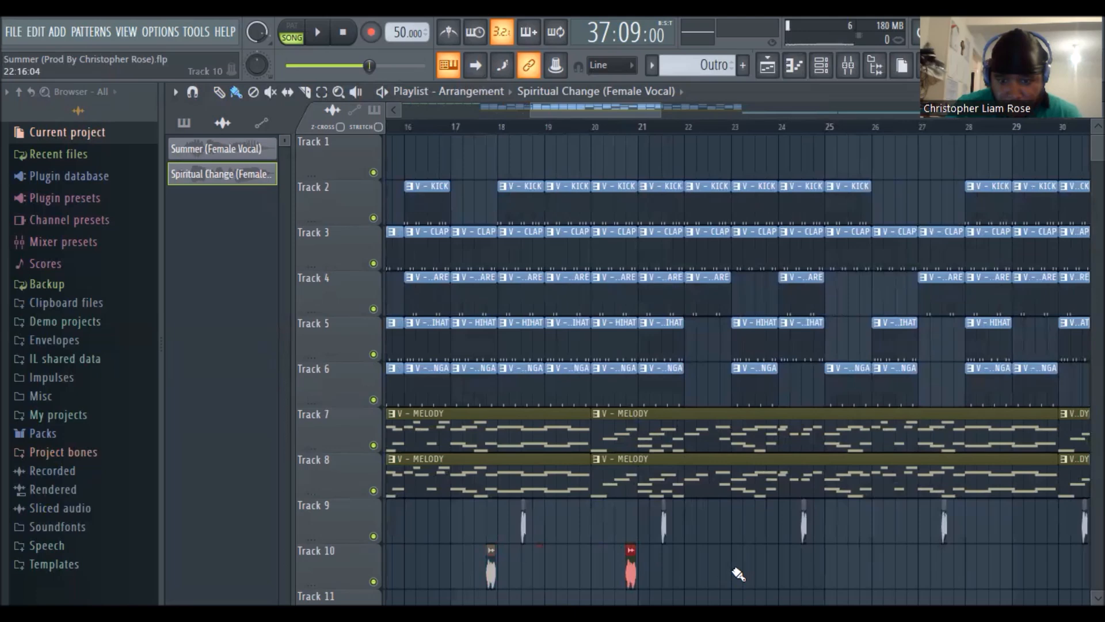
pyautogui.click(770, 570)
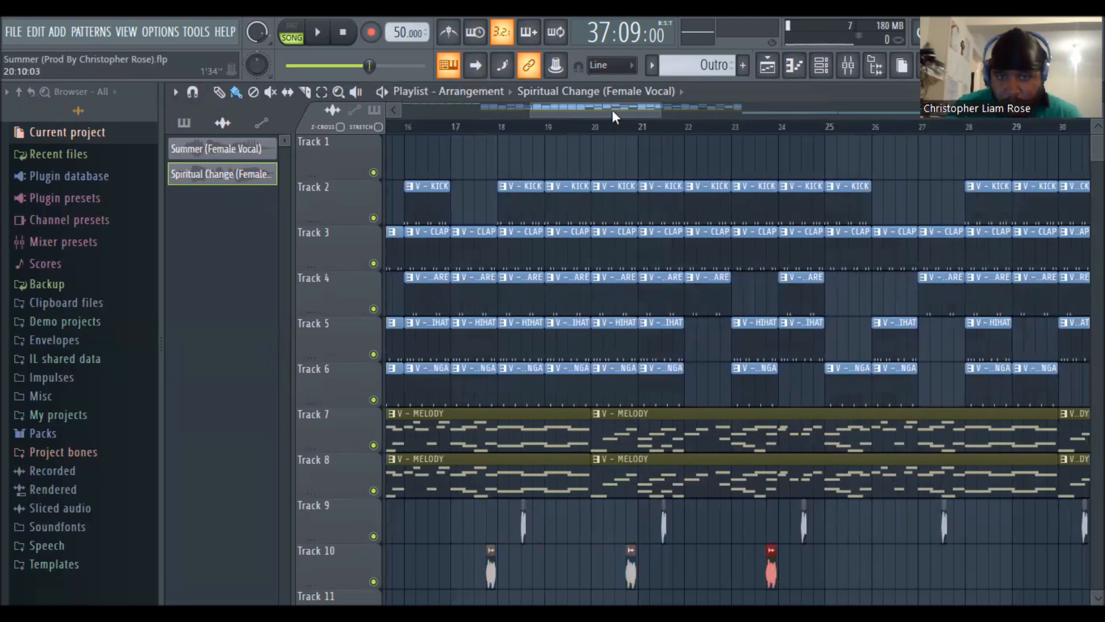
pyautogui.moveTo(614, 117); pyautogui.dragTo(658, 118)
pyautogui.click(660, 571)
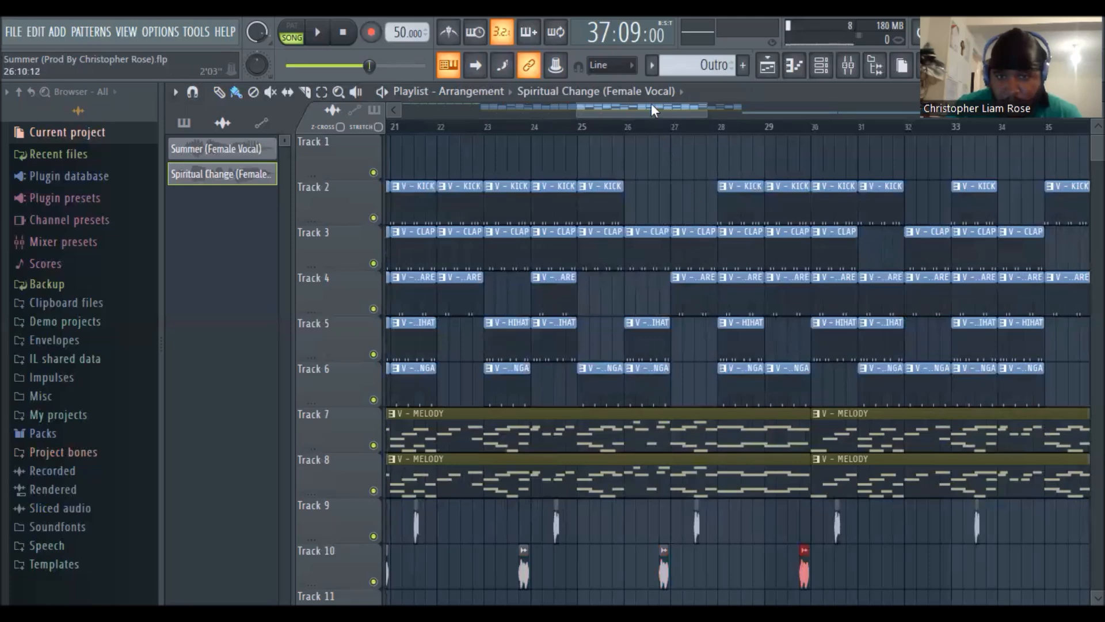
pyautogui.moveTo(653, 110); pyautogui.dragTo(723, 116)
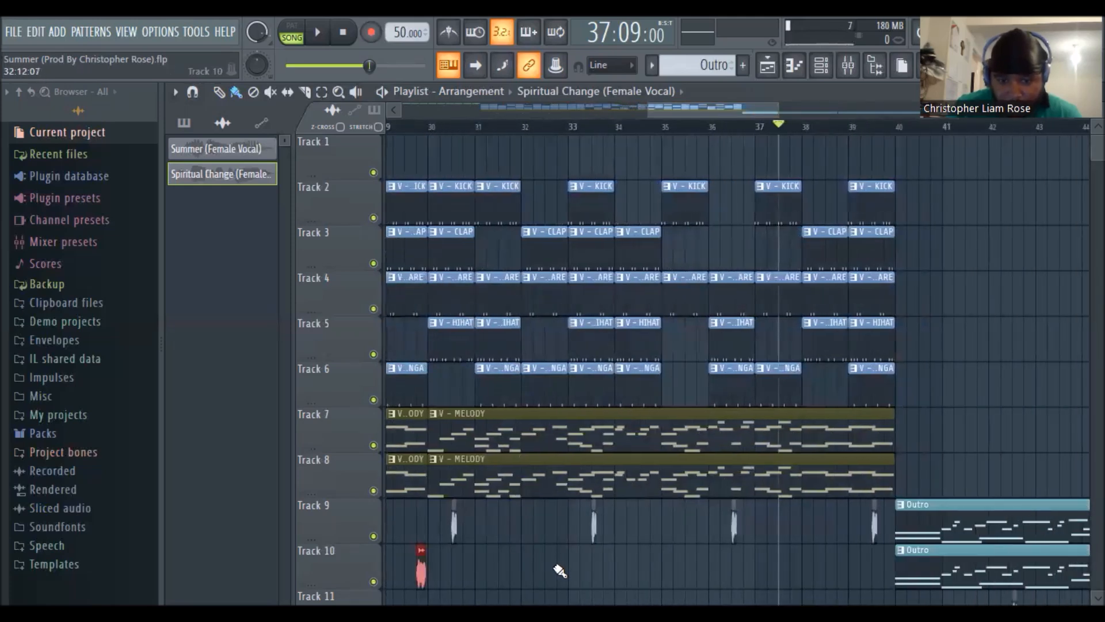
pyautogui.click(564, 570)
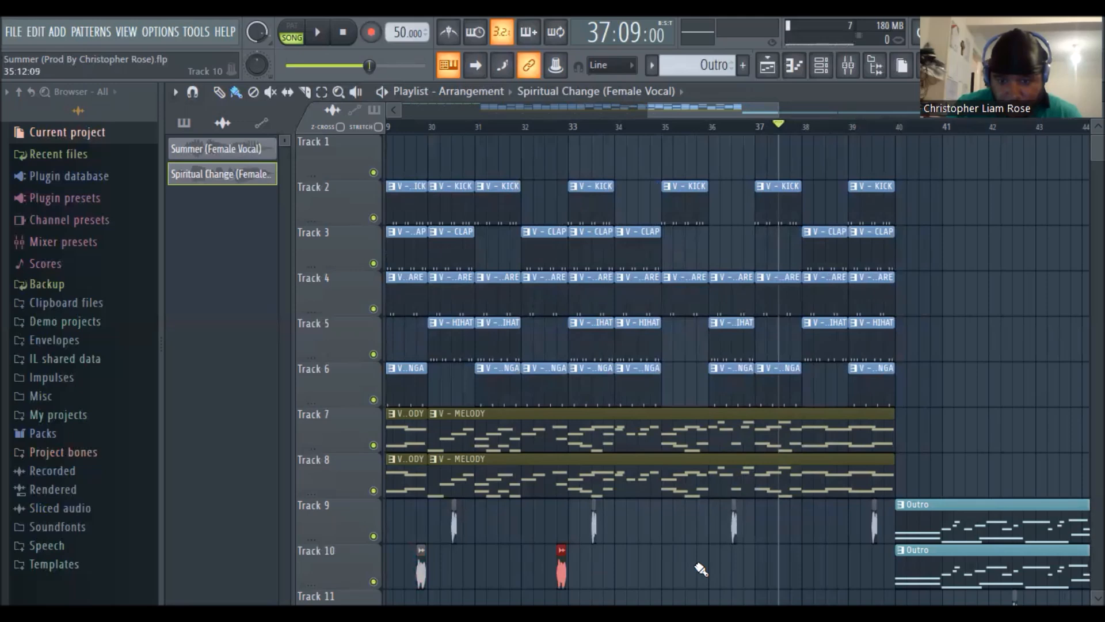
pyautogui.moveTo(743, 111); pyautogui.dragTo(790, 111)
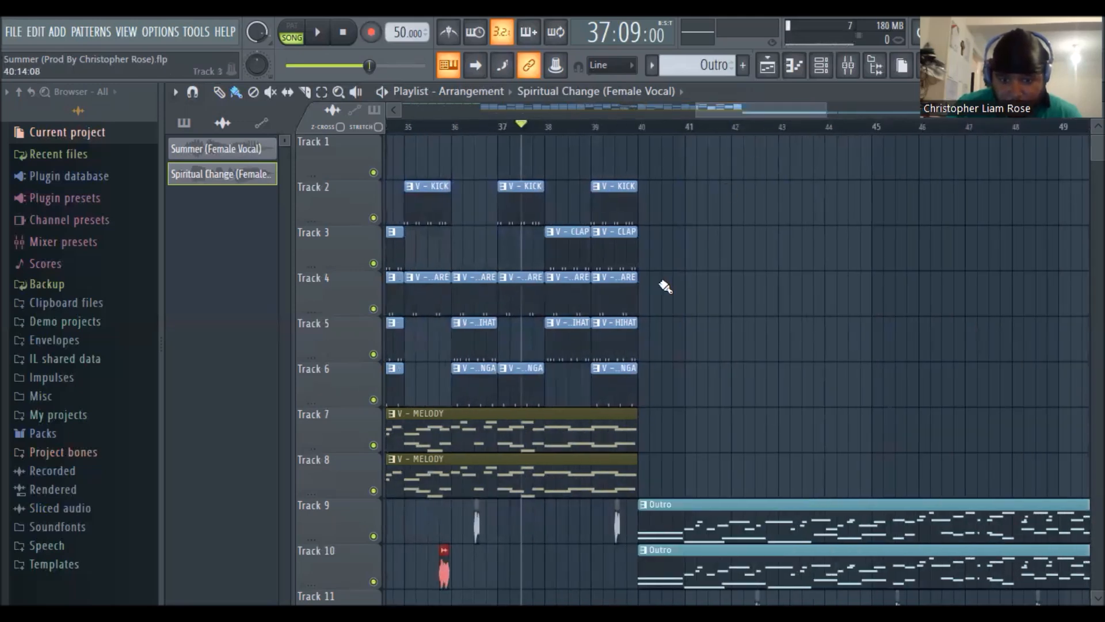
pyautogui.click(591, 562)
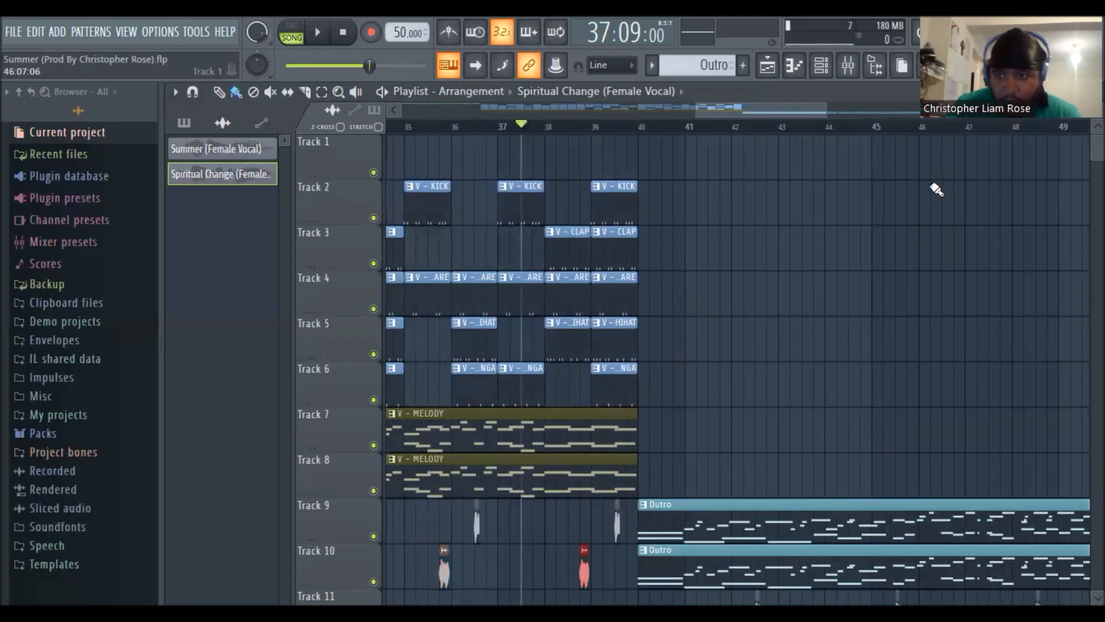
# Place Spiritual Change (Female Vocal) beneath the Outro on Track 12, late in every third bar from bar 41 to bar 59.
pyautogui.scroll(-5, 921, 184)
pyautogui.click(725, 429)
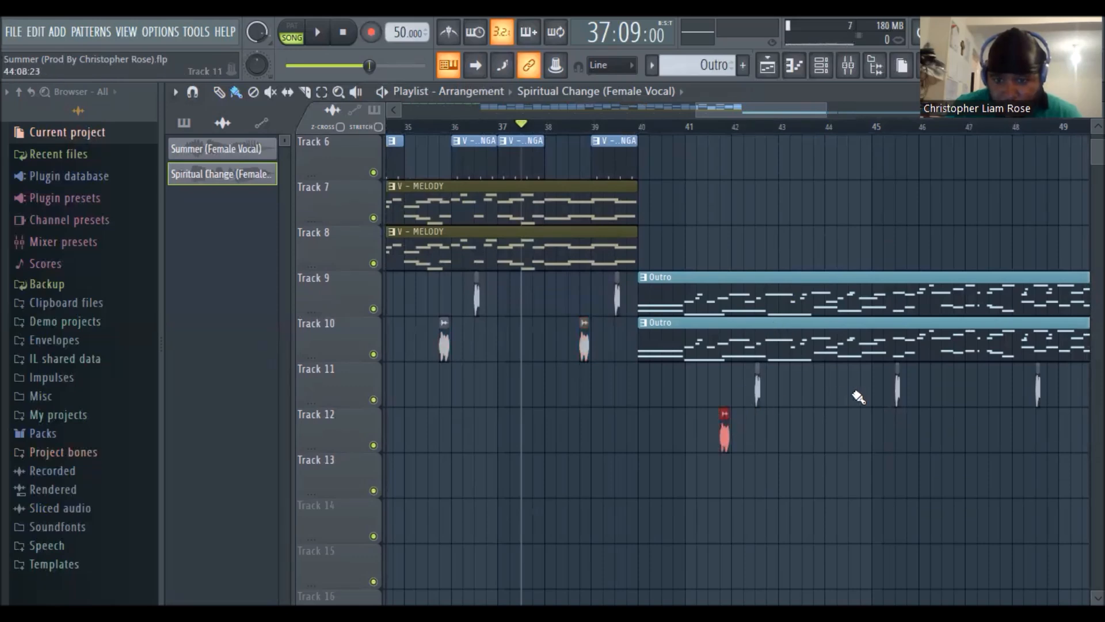
pyautogui.click(865, 426)
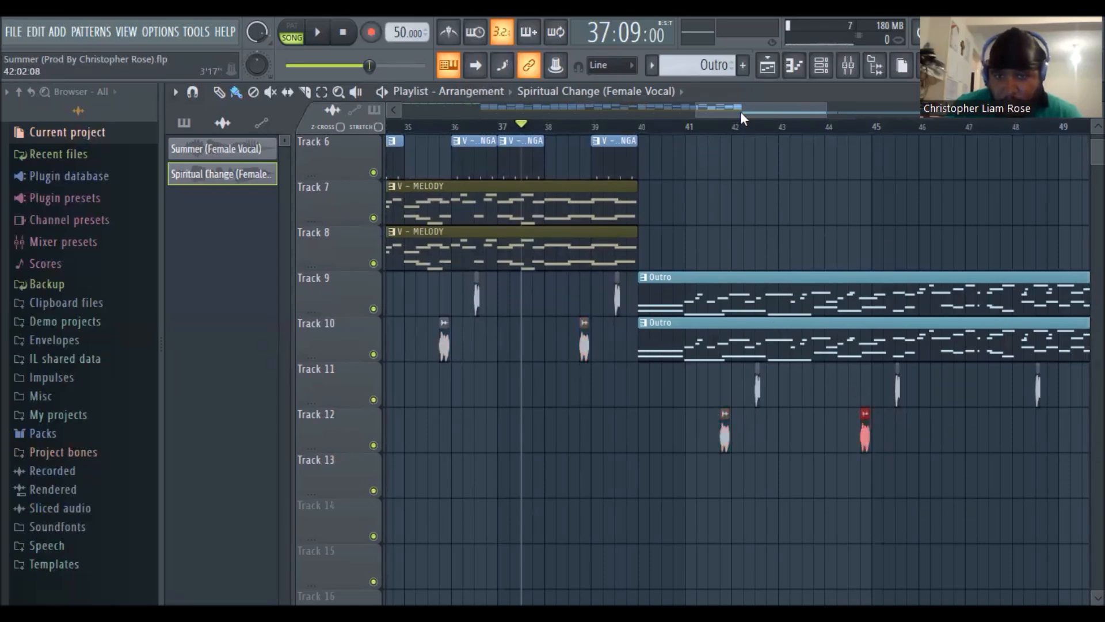
pyautogui.hscroll(4, 702, 288)
pyautogui.click(646, 426)
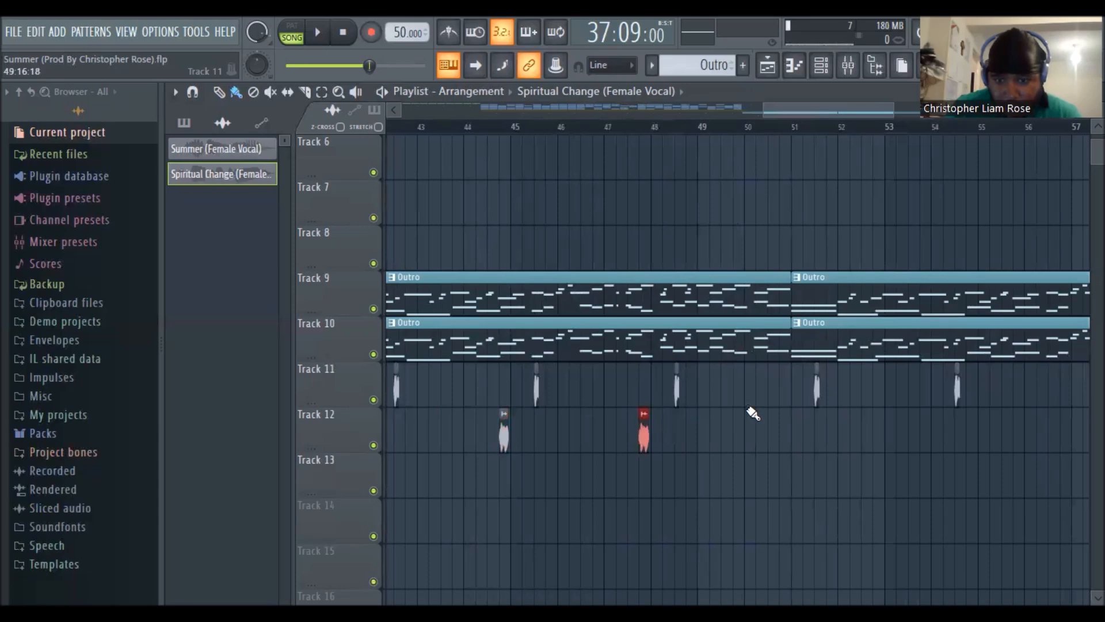
pyautogui.click(783, 427)
pyautogui.click(918, 427)
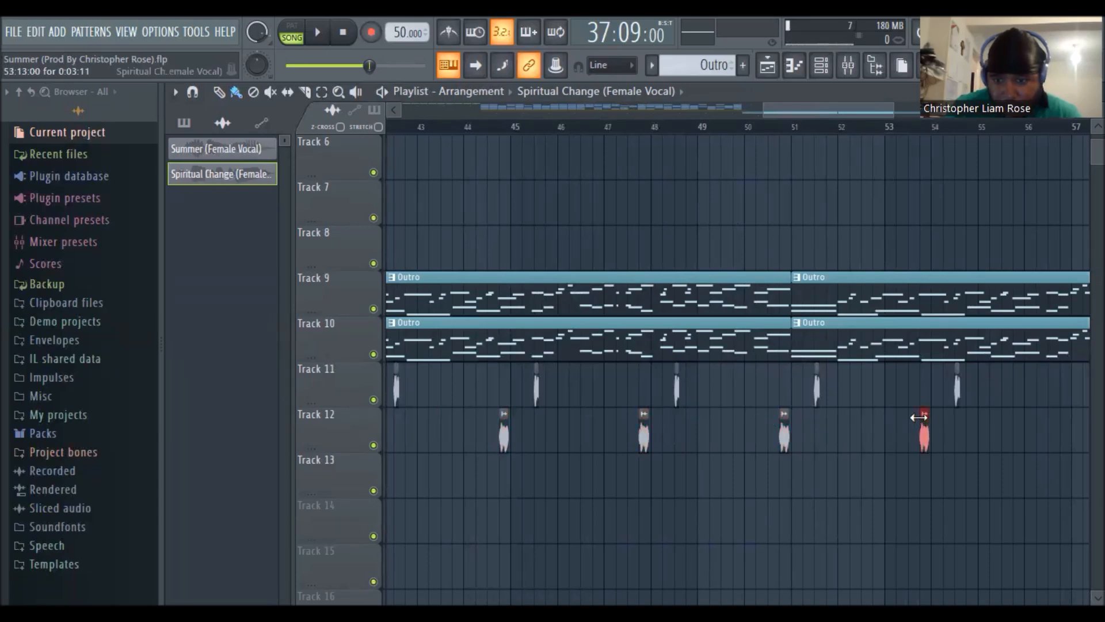
pyautogui.hscroll(4, 802, 109)
pyautogui.click(730, 427)
pyautogui.click(860, 433)
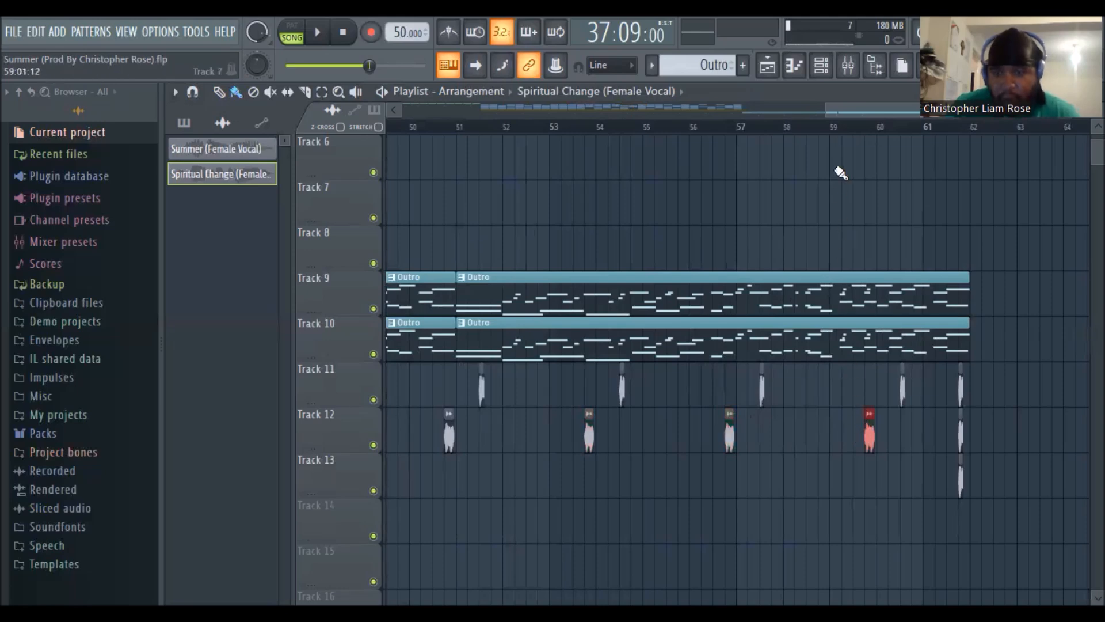
# Save the project with the completed vocal placements.
pyautogui.moveTo(856, 116); pyautogui.dragTo(406, 129)
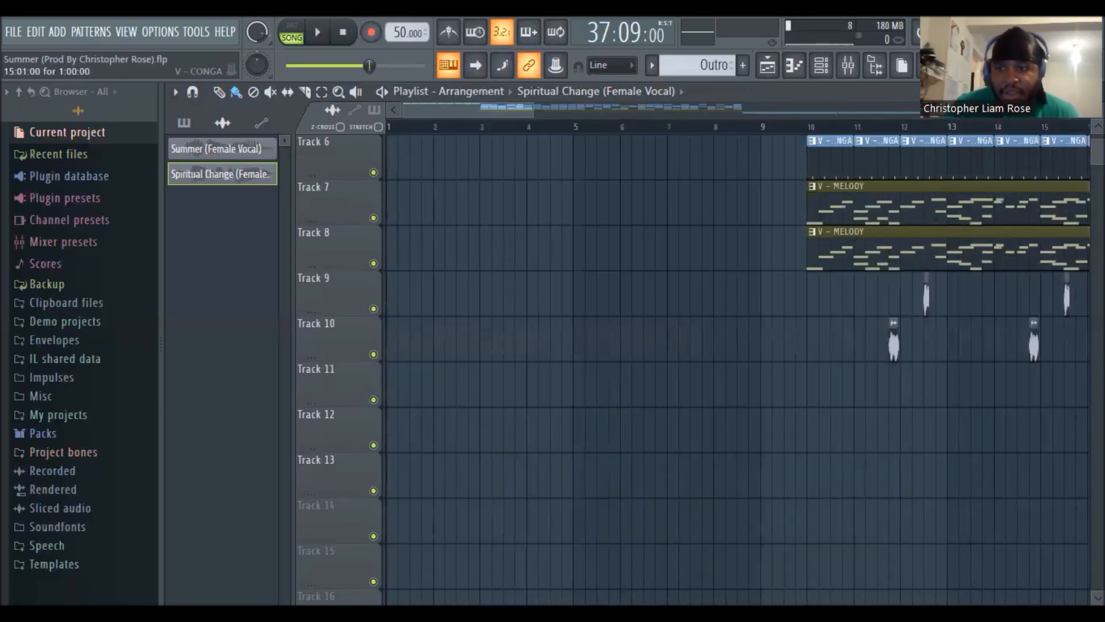
pyautogui.moveTo(1098, 152); pyautogui.dragTo(1098, 135)
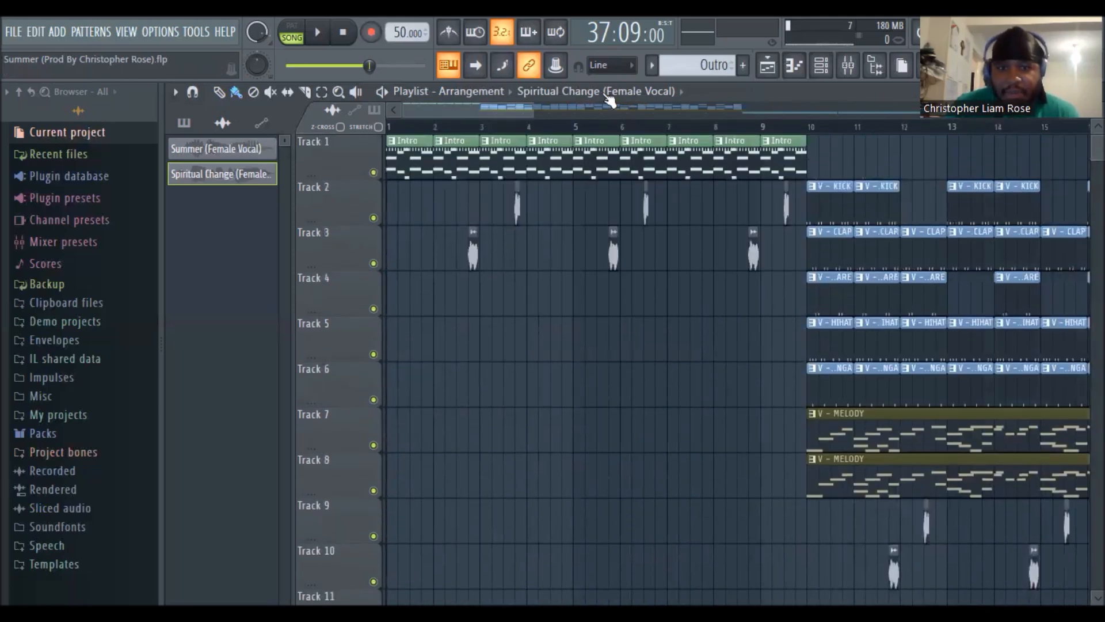
pyautogui.click(28, 36)
pyautogui.click(40, 110)
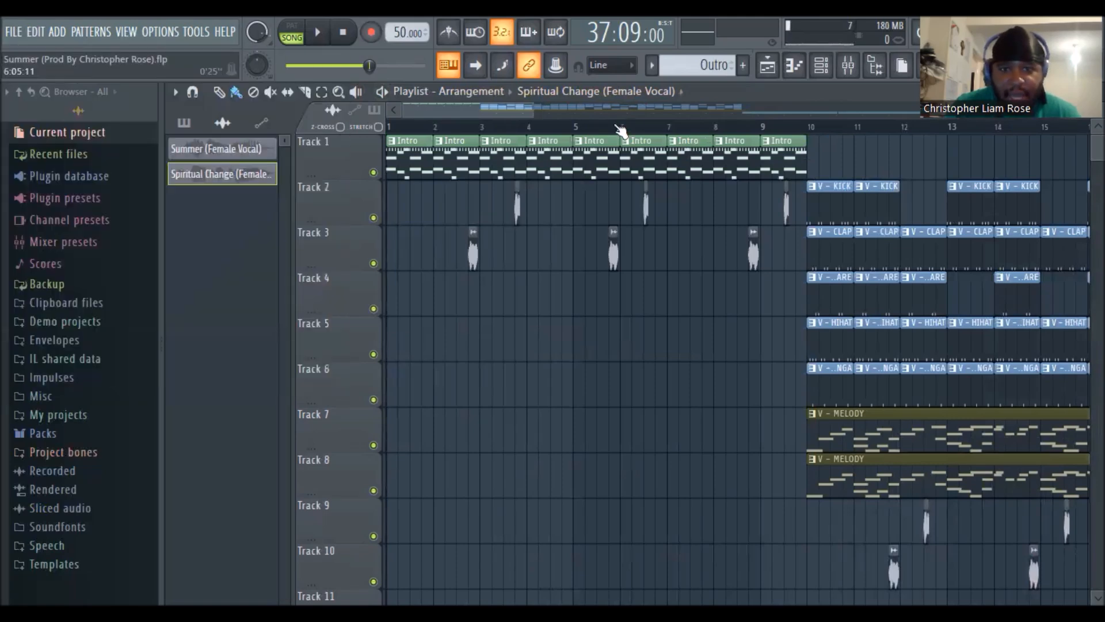
# Fit the whole arrangement in the Playlist and play the Intro from bar 1 in song mode.
pyautogui.moveTo(535, 117); pyautogui.dragTo(715, 126)
pyautogui.moveTo(941, 125); pyautogui.dragTo(968, 123)
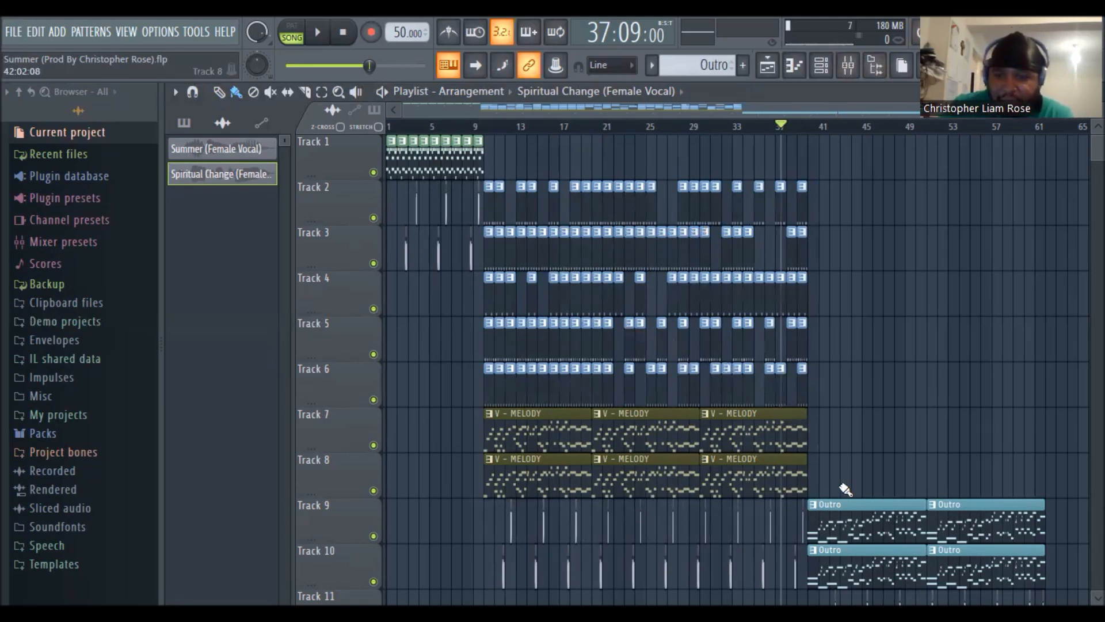
pyautogui.press('space')
pyautogui.click(291, 36)
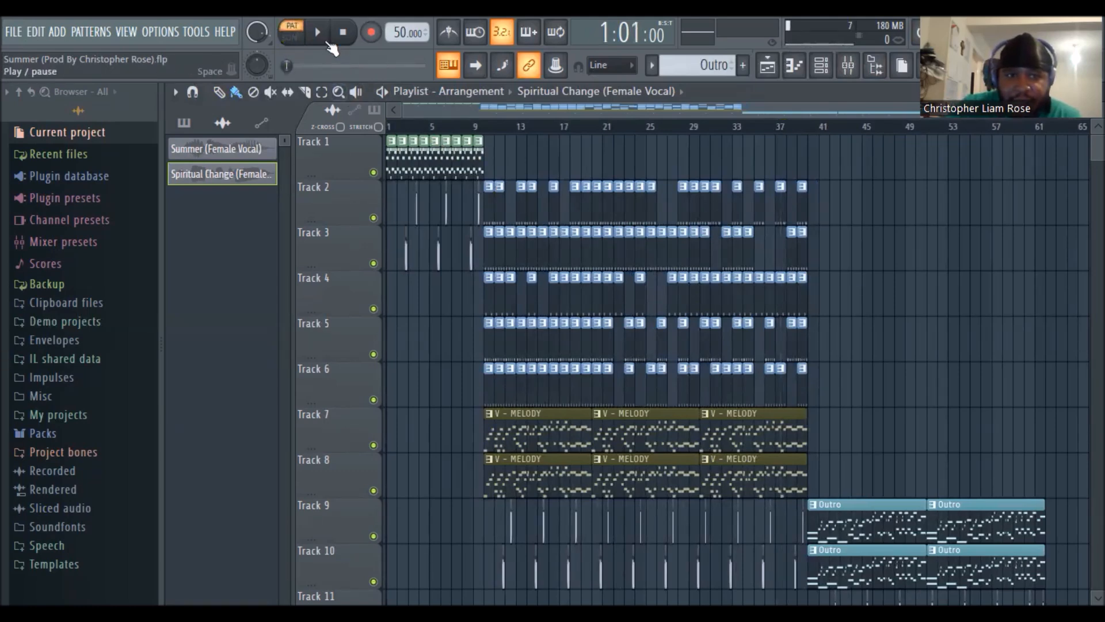
pyautogui.click(292, 35)
pyautogui.click(323, 38)
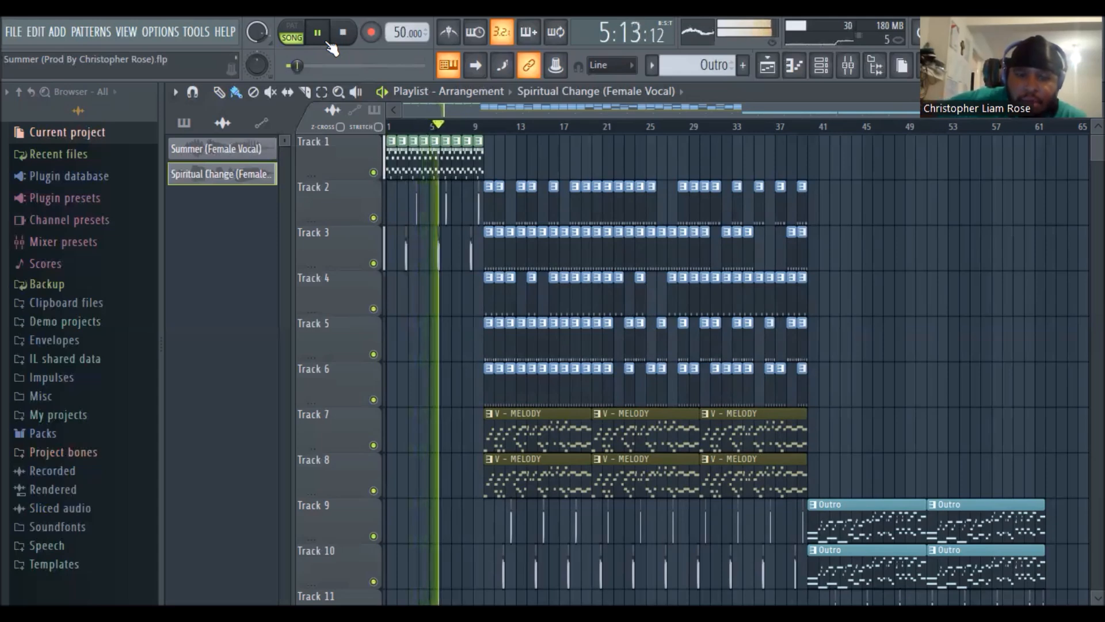
pyautogui.click(342, 33)
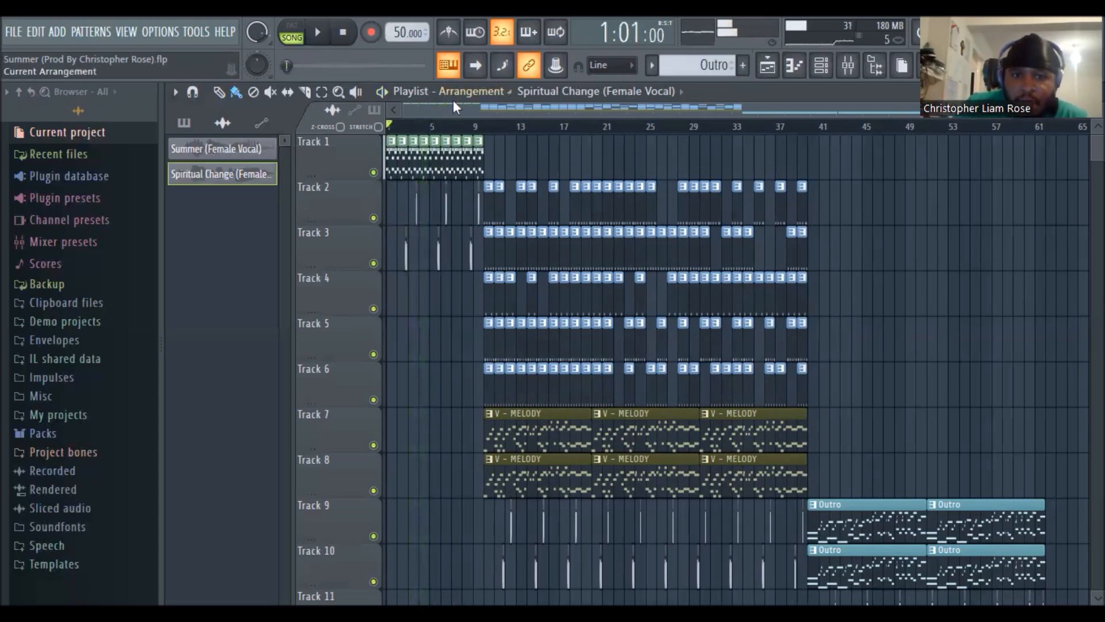
# Play the verse section from bar 10 to listen to the drums, melody and vocals together.
pyautogui.click(482, 126)
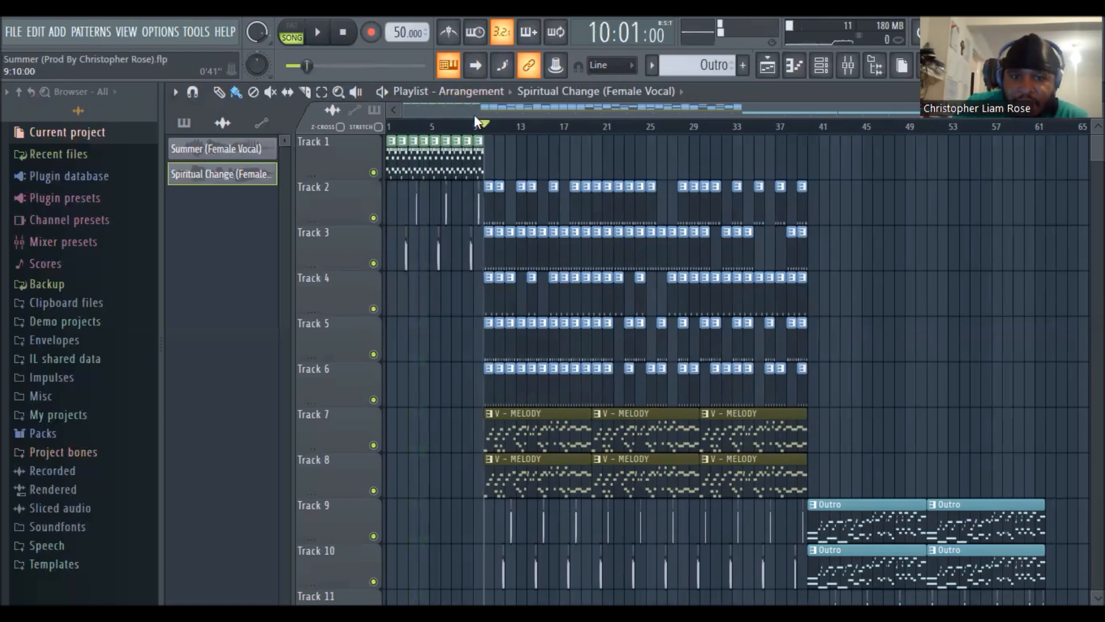
pyautogui.click(335, 44)
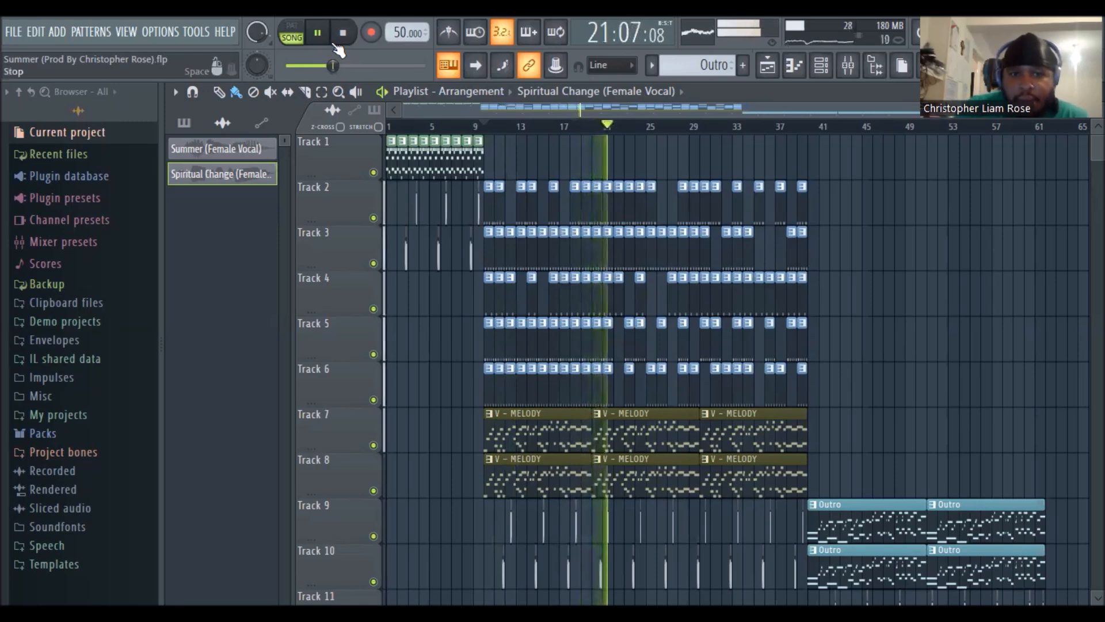
pyautogui.click(340, 45)
# Play the Outro from bar 40, then stop and return the playhead to the start of the song.
pyautogui.click(820, 127)
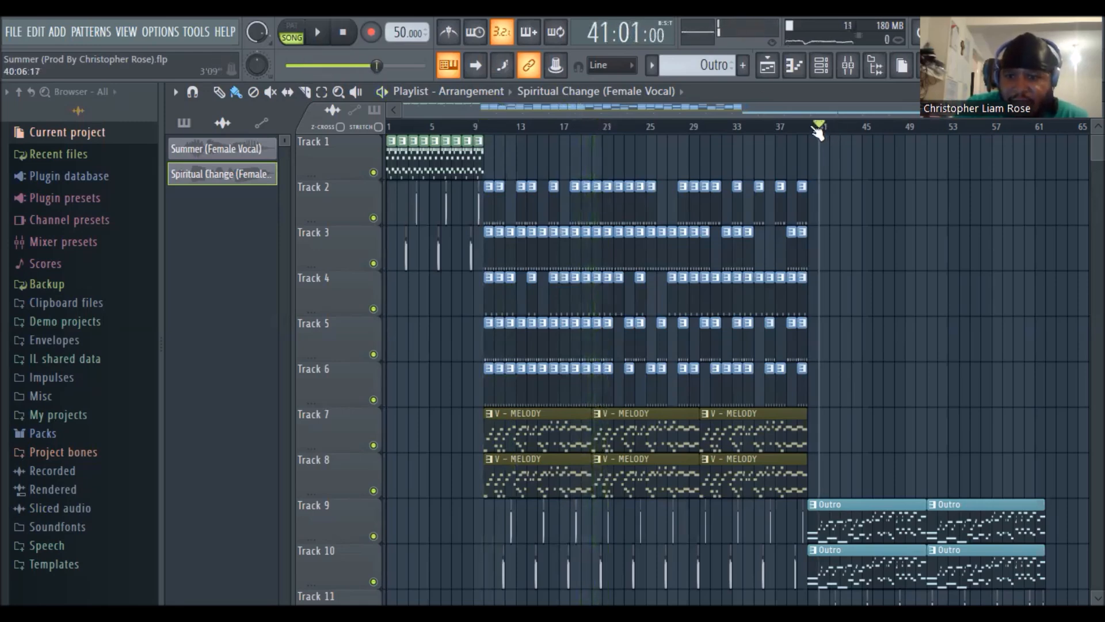
pyautogui.click(814, 127)
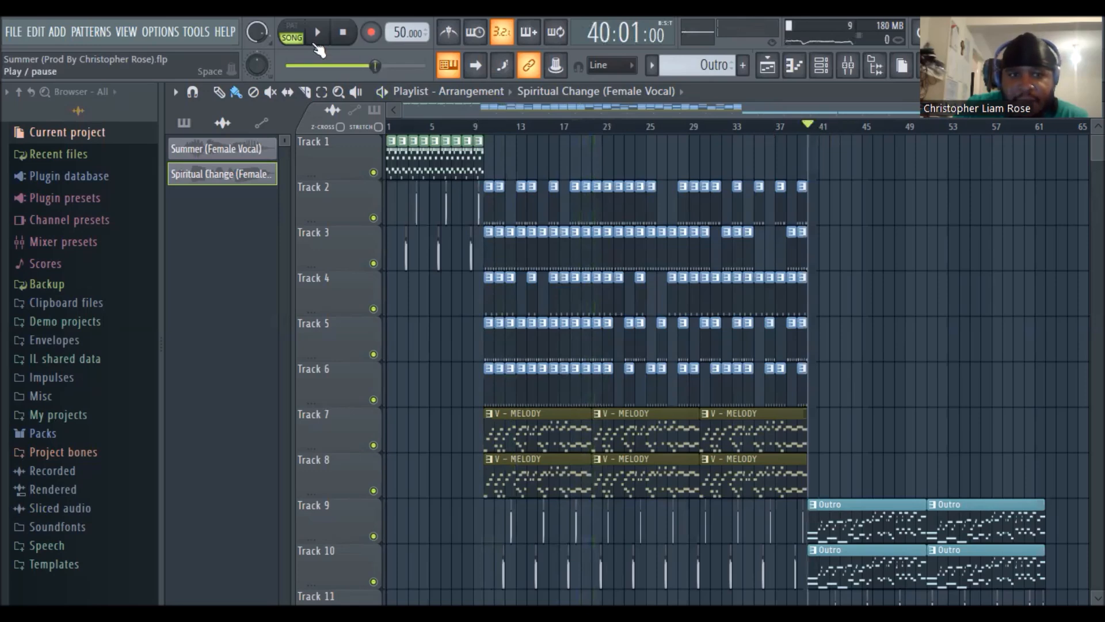
pyautogui.click(315, 45)
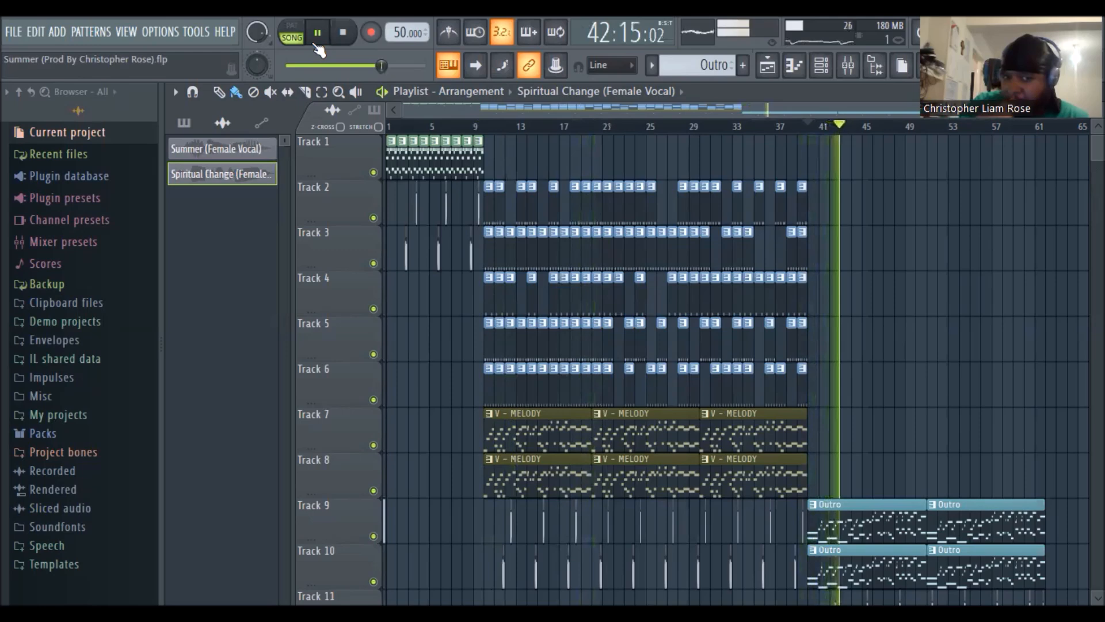
pyautogui.moveTo(511, 113); pyautogui.dragTo(712, 138)
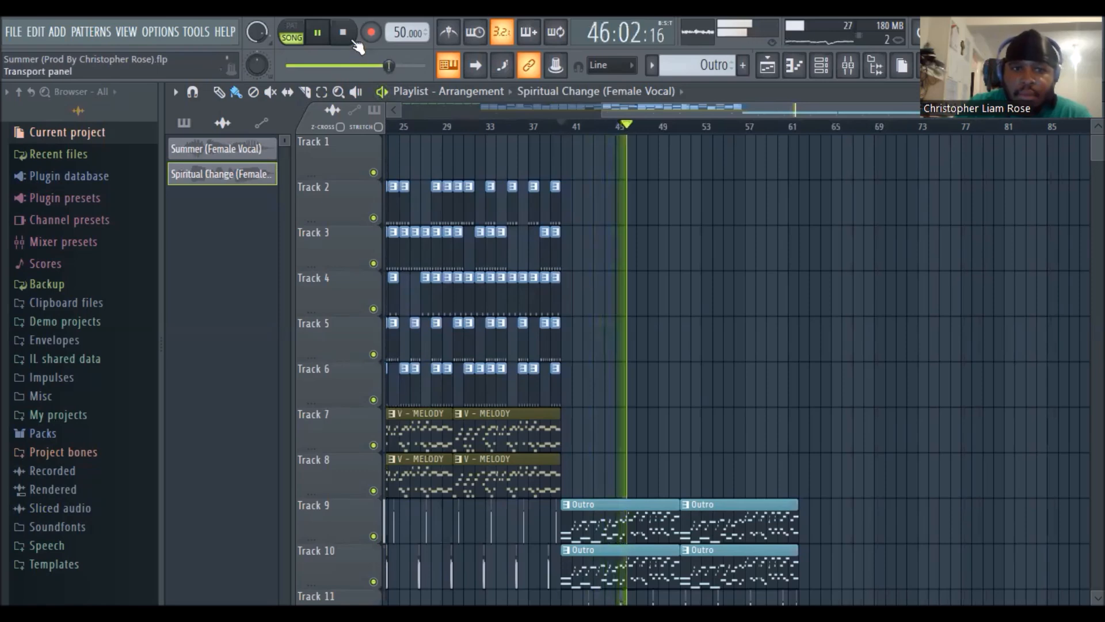
pyautogui.click(353, 38)
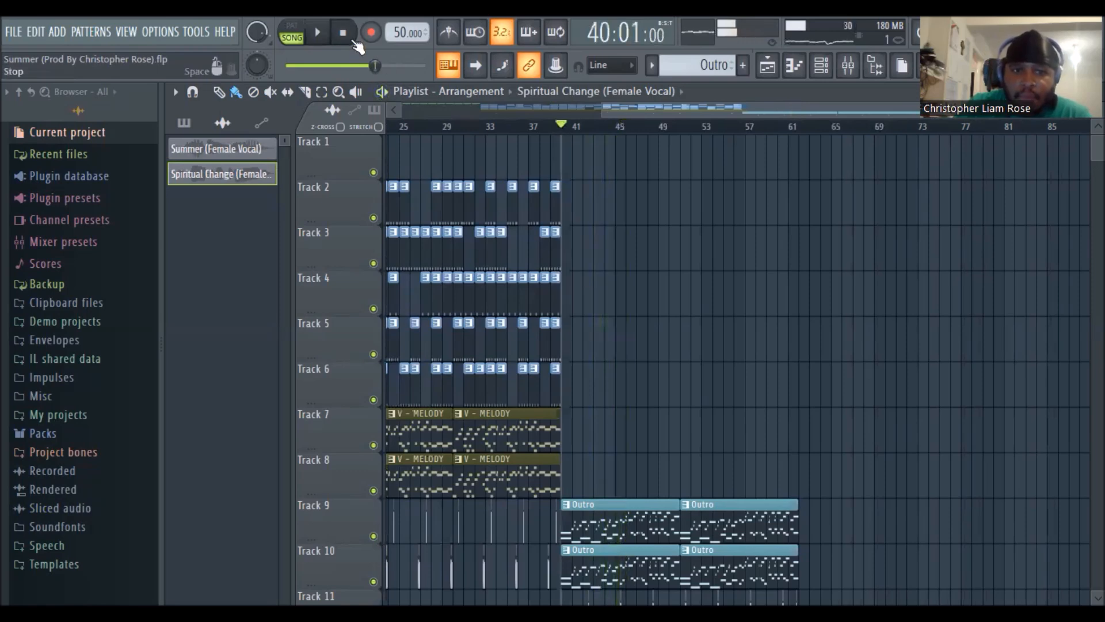
pyautogui.click(354, 41)
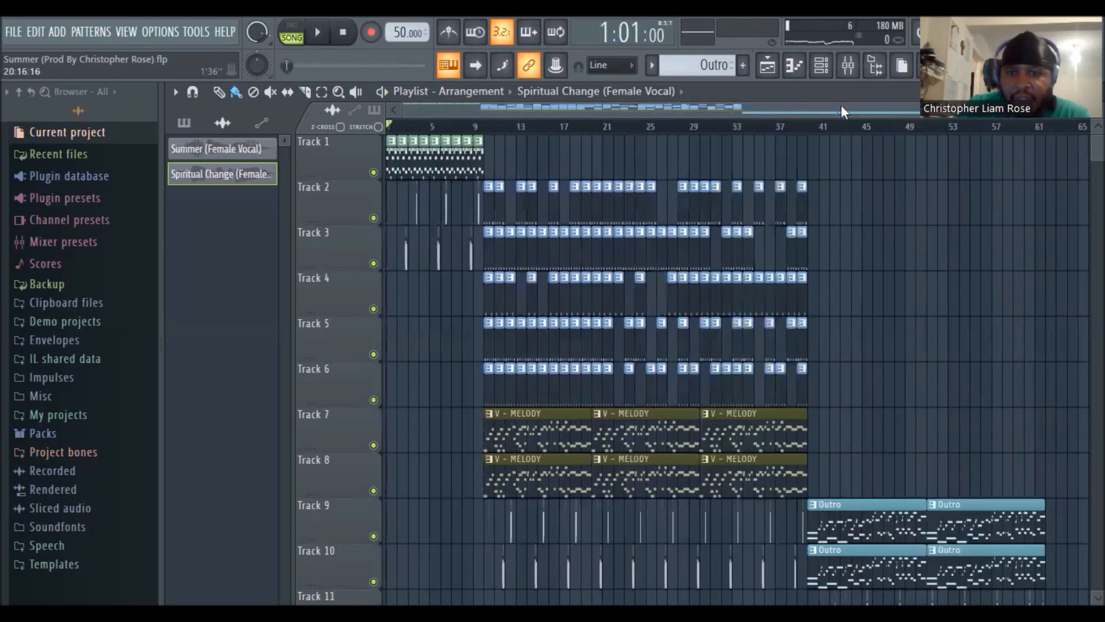
pyautogui.moveTo(958, 110); pyautogui.dragTo(1026, 110)
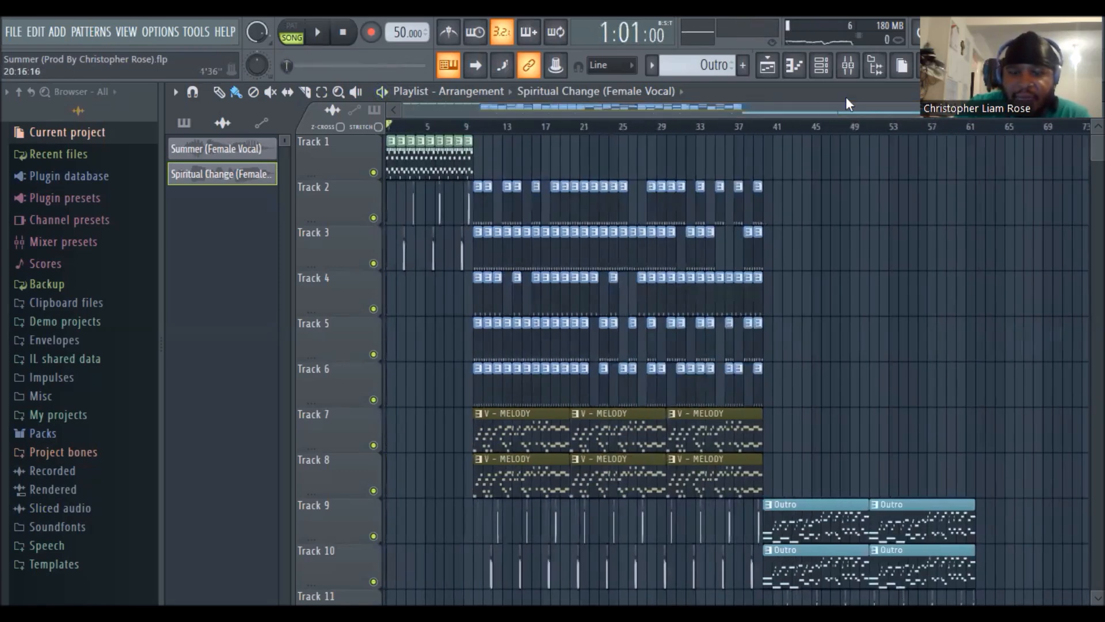
# Save the project as an FL Studio song file in the Music folder under its existing name, replacing the existing file.
pyautogui.click(22, 33)
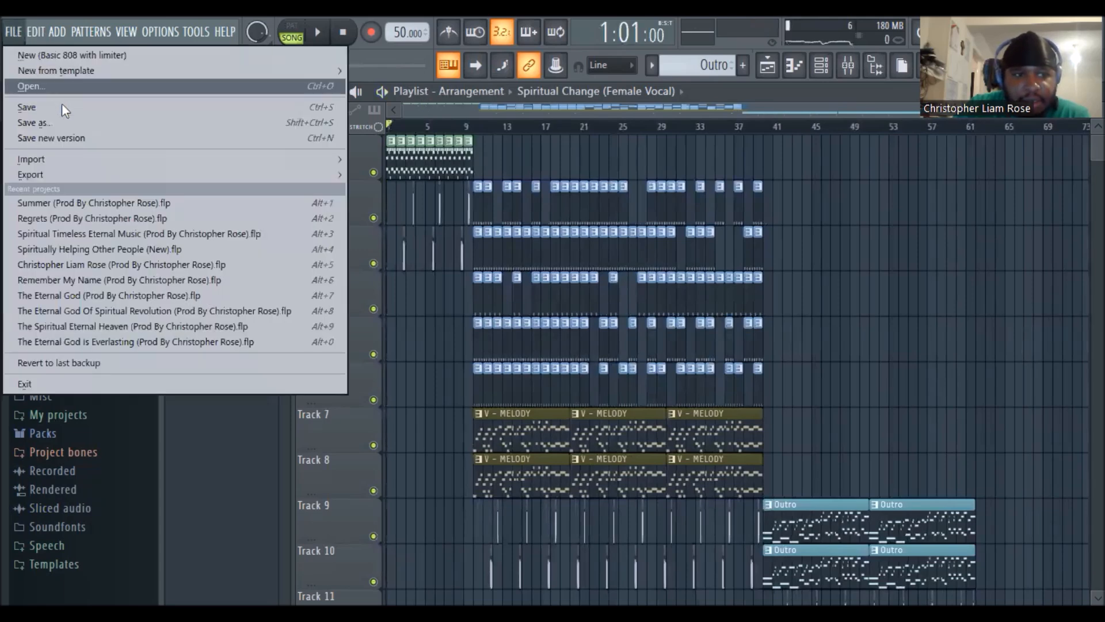
pyautogui.click(87, 126)
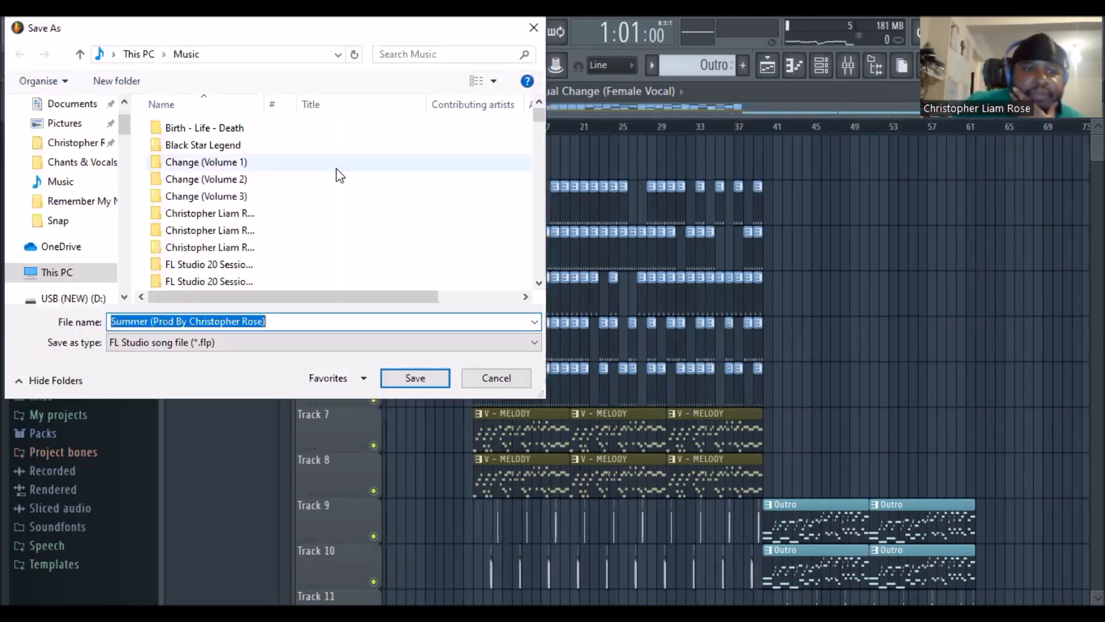
pyautogui.click(72, 103)
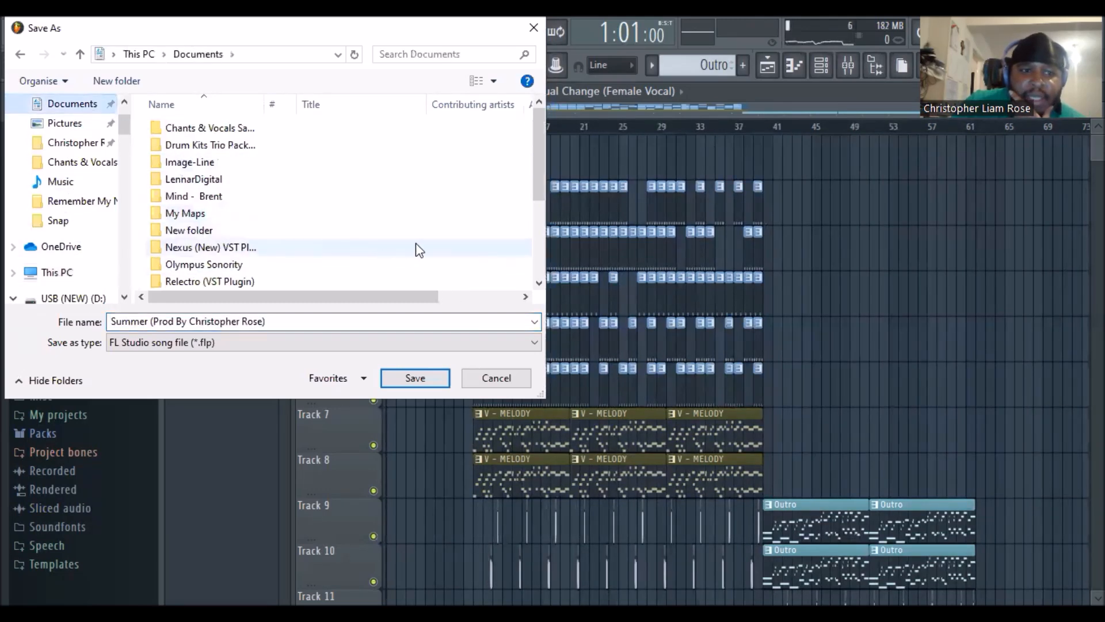
pyautogui.click(60, 182)
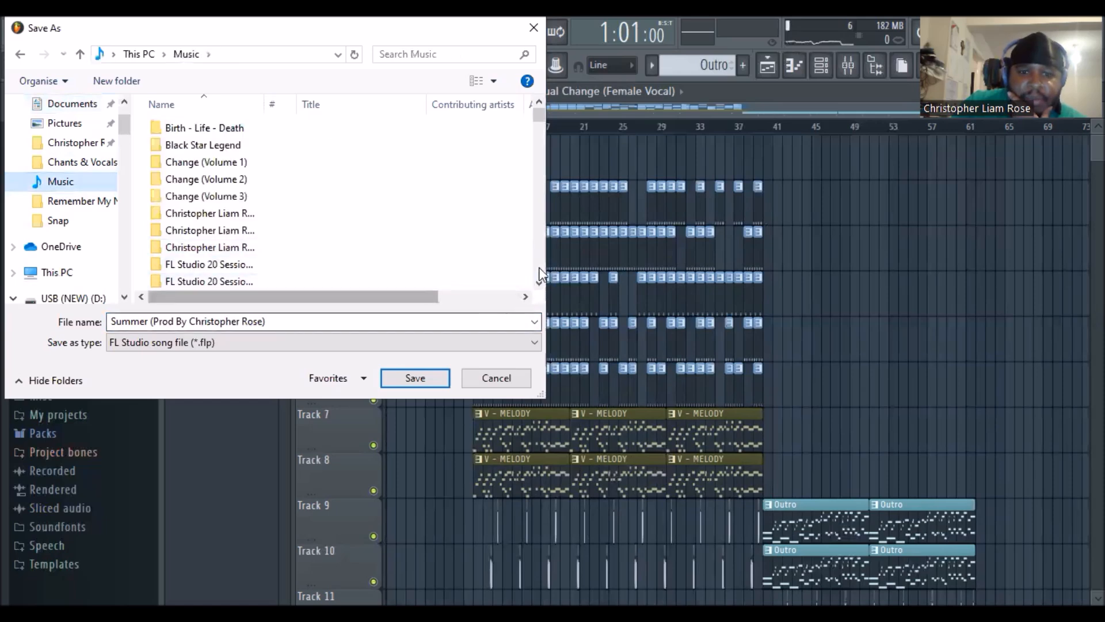
pyautogui.scroll(-12, 541, 259)
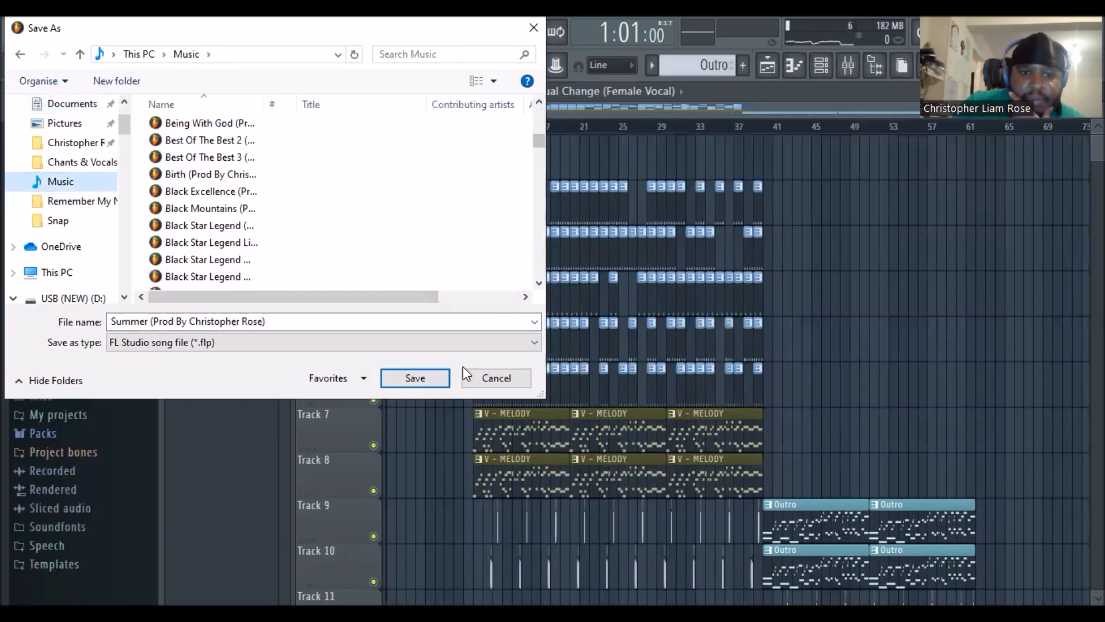
pyautogui.click(410, 380)
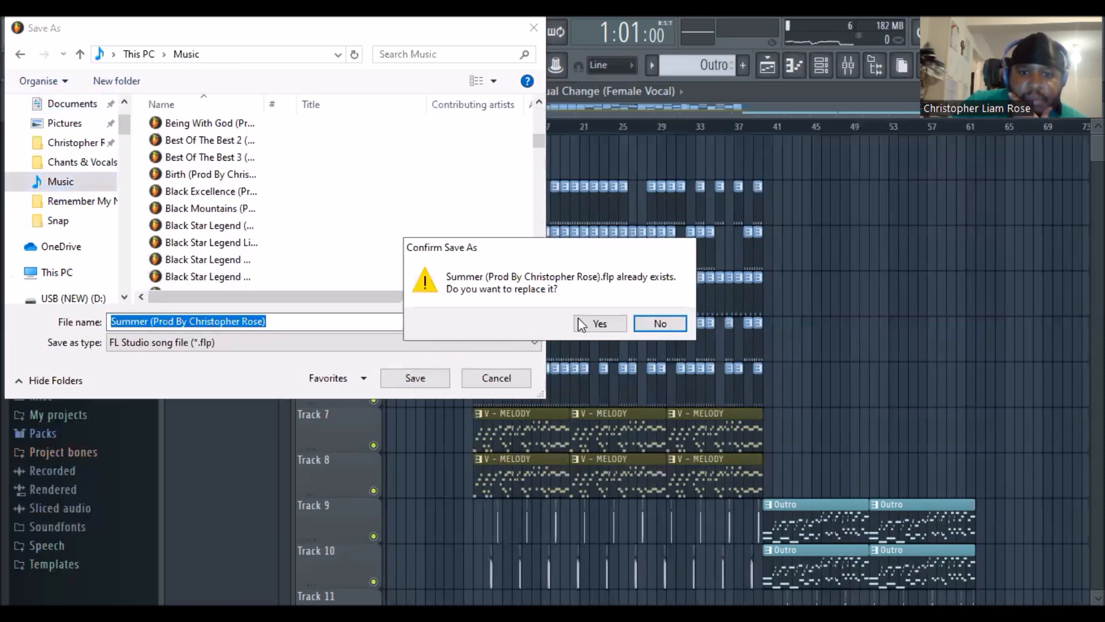
pyautogui.click(585, 324)
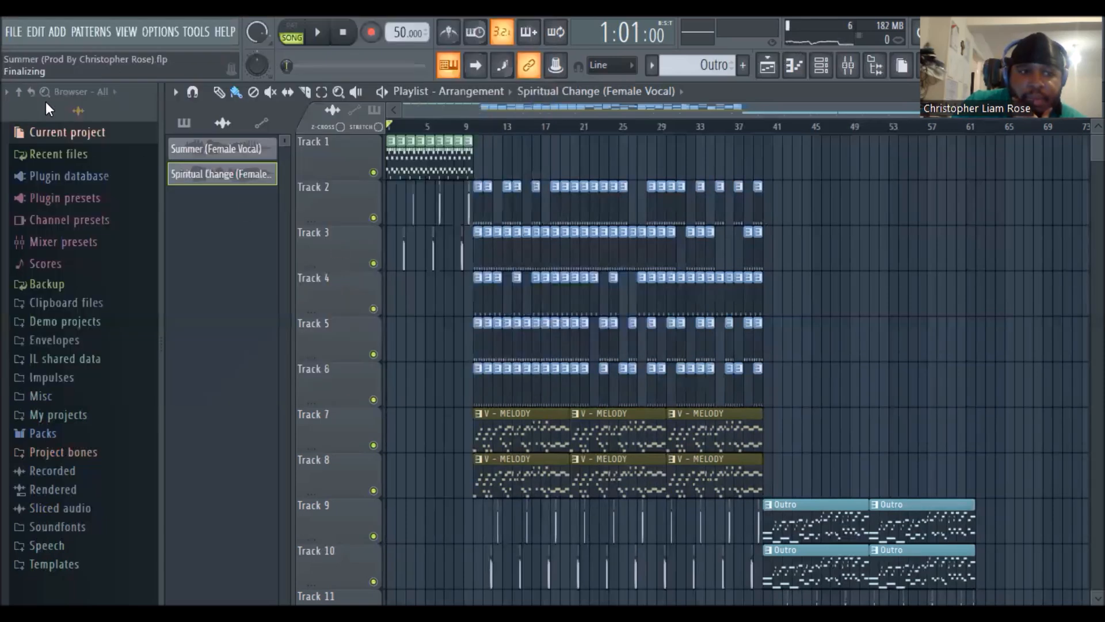
# Start an MP3 export of the song, saving it under its existing name in a new Music subfolder named Summer Spring Autumn Winter.
pyautogui.click(13, 32)
pyautogui.moveTo(75, 174)
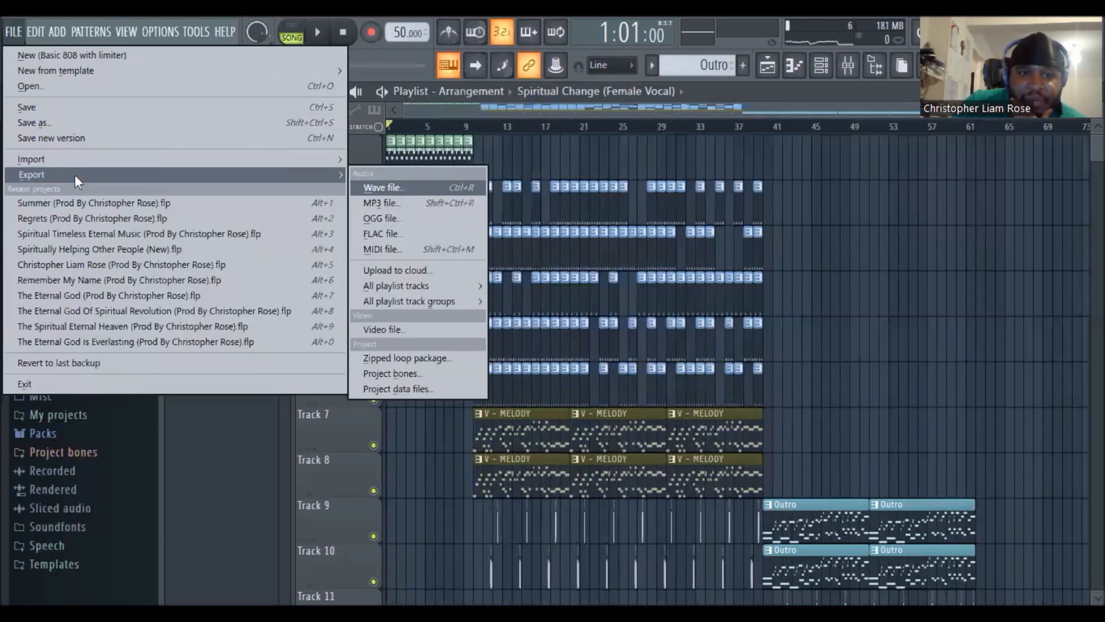
pyautogui.click(374, 201)
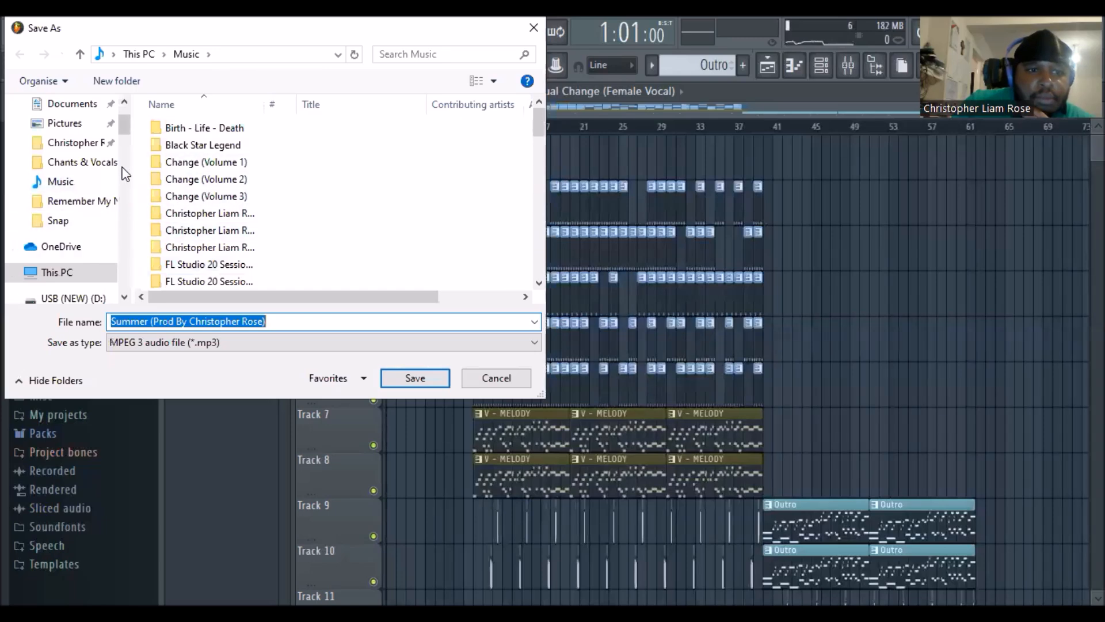
pyautogui.click(117, 81)
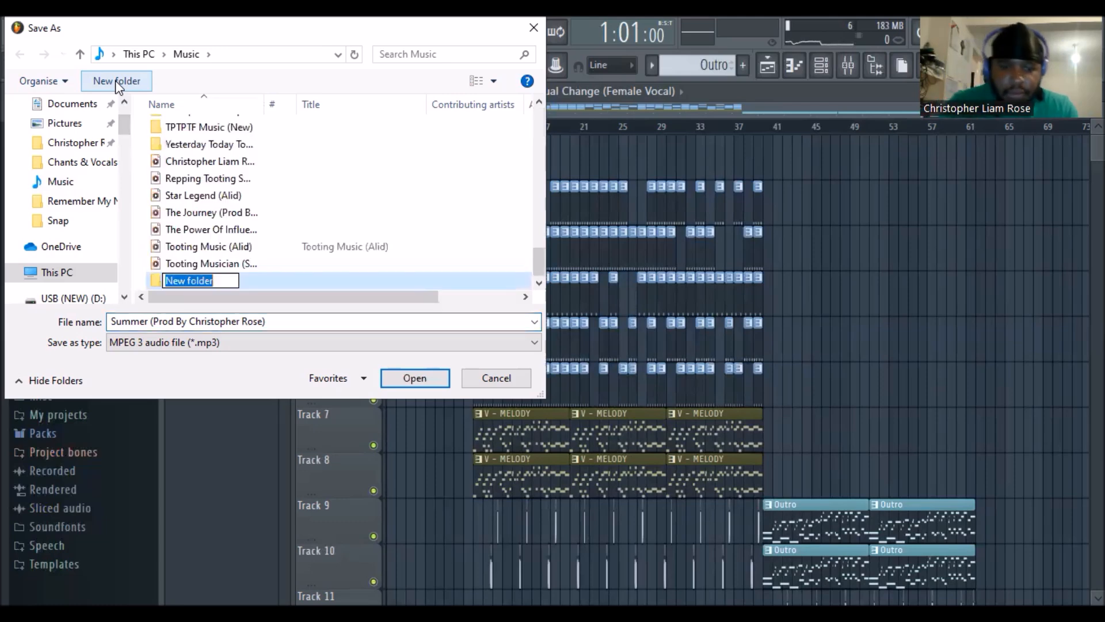
pyautogui.press('BackSpace')
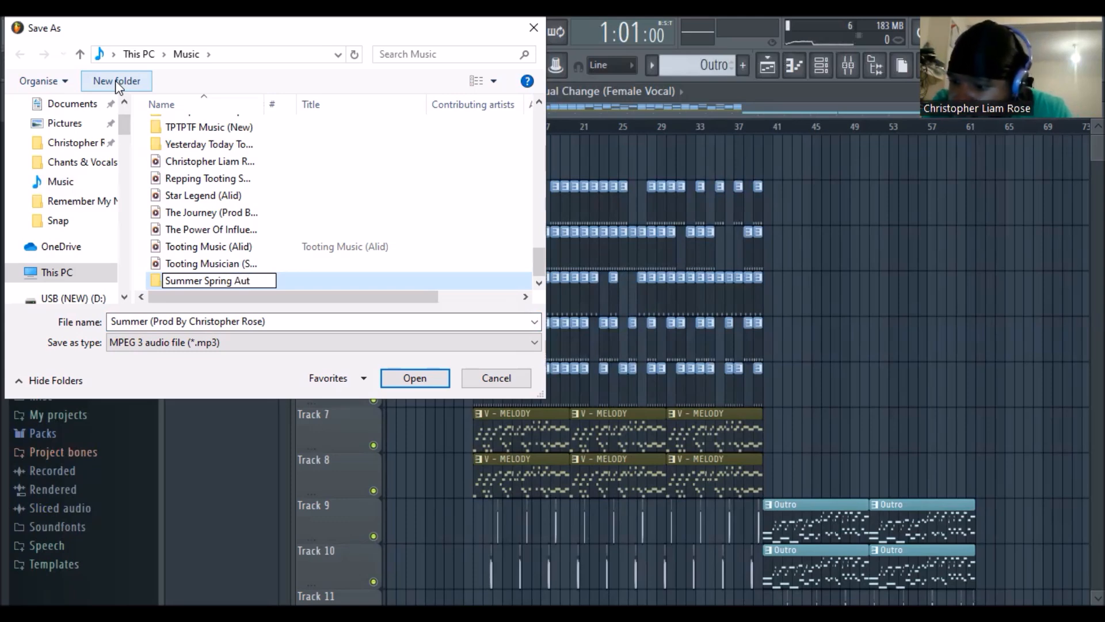
pyautogui.write('mn')
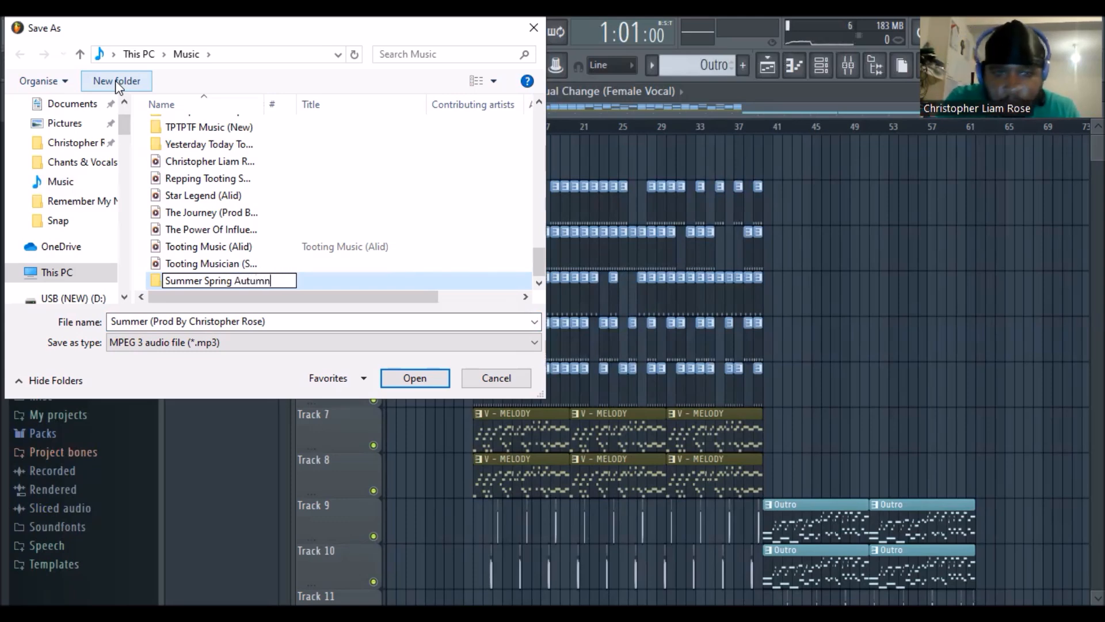
pyautogui.write(' Winter')
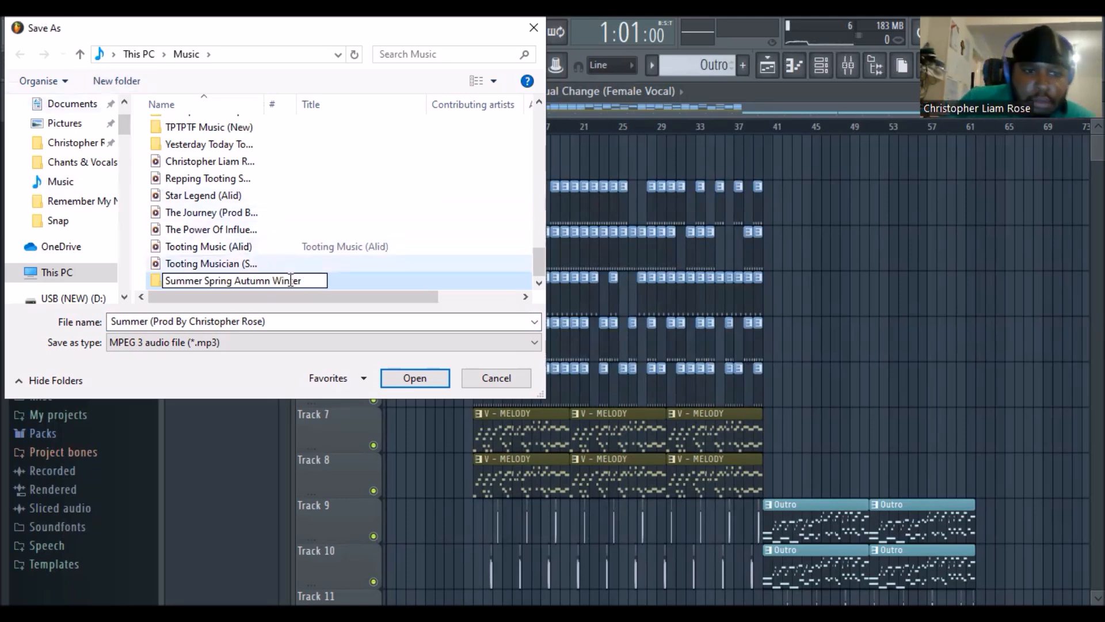
pyautogui.doubleClick(369, 281)
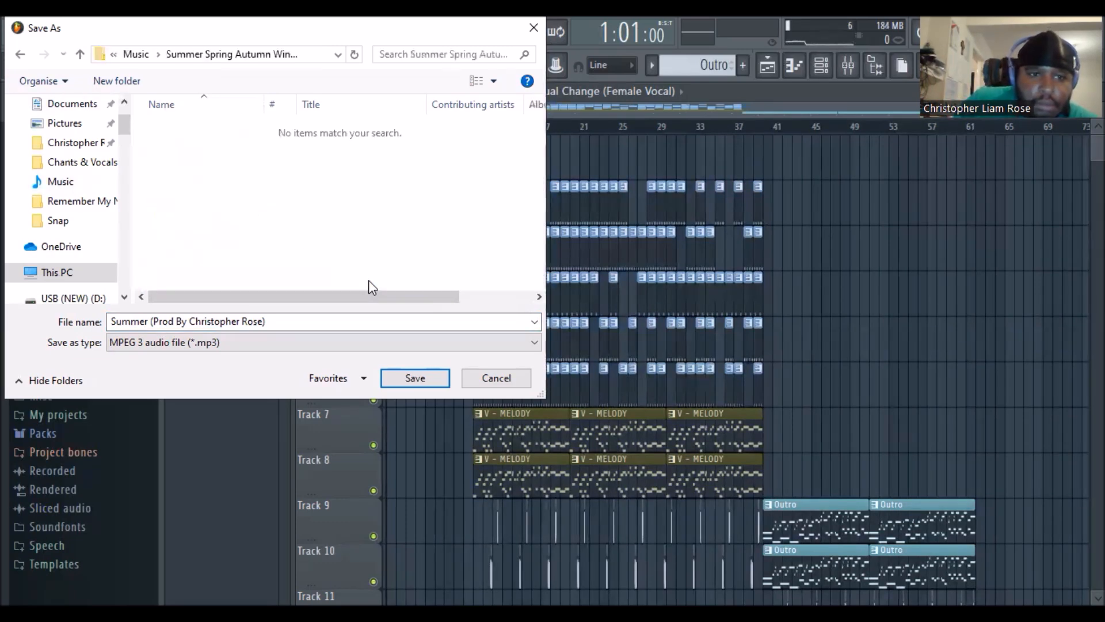
pyautogui.click(427, 378)
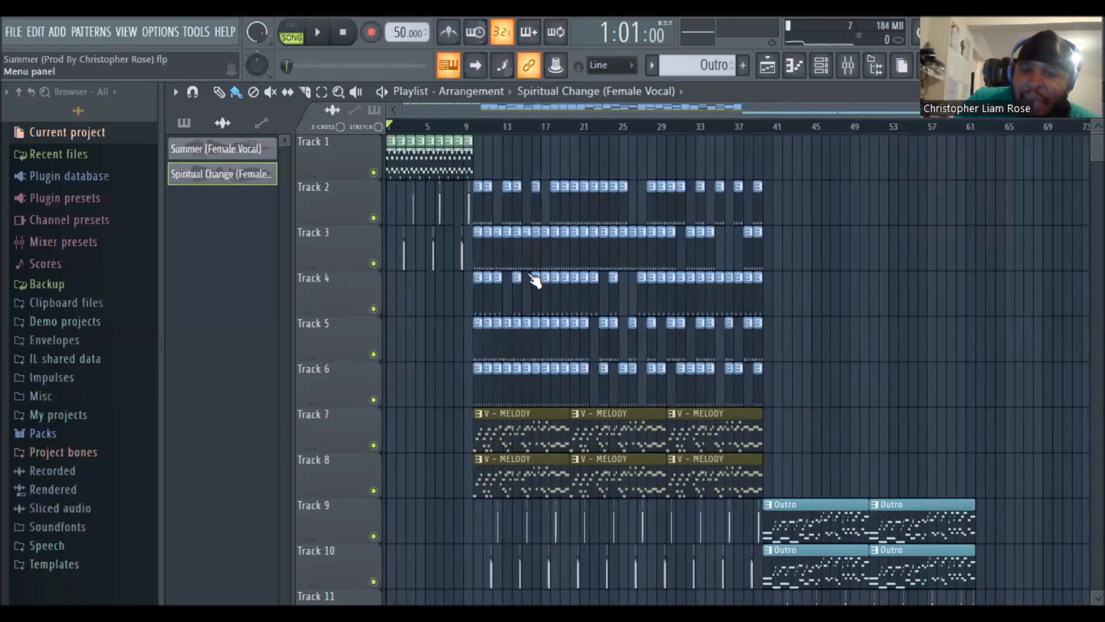